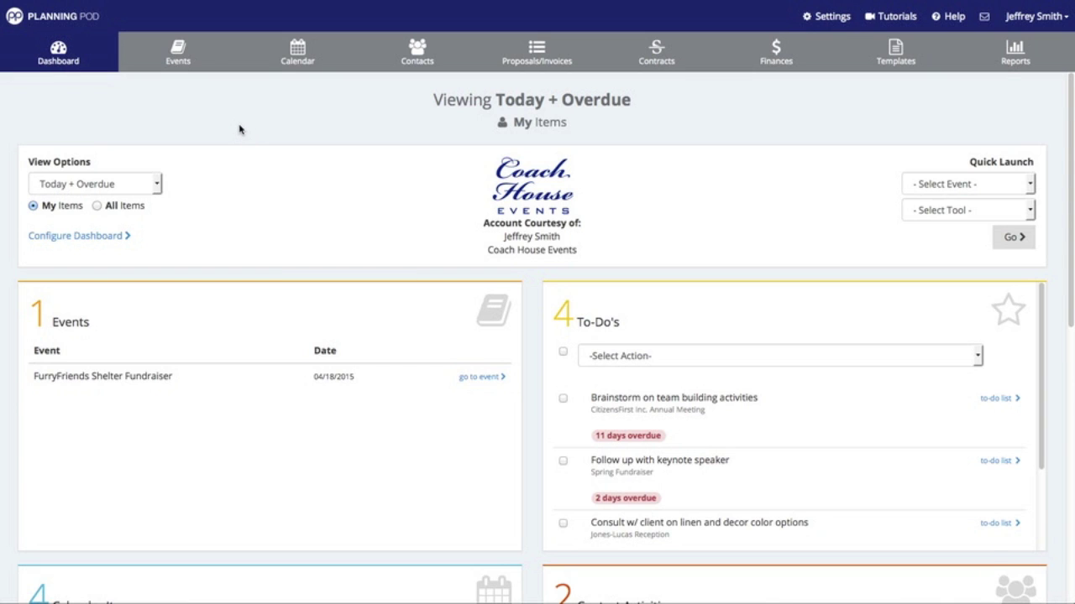
- From the Events list, open the CitizensFirst Inc. Annual Meeting event's Forms Builder
click(179, 51)
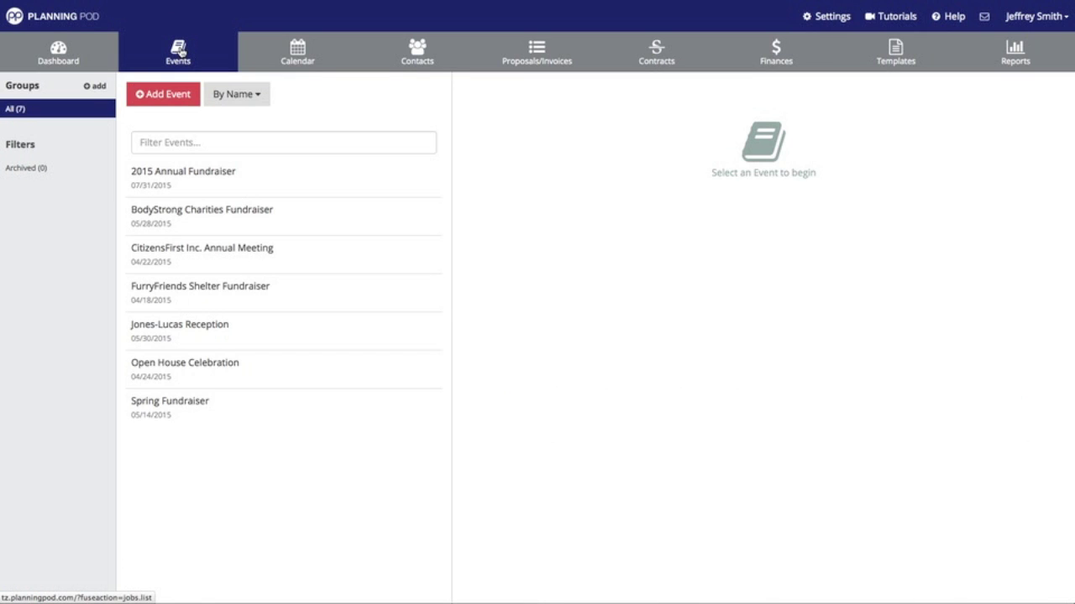
click(241, 249)
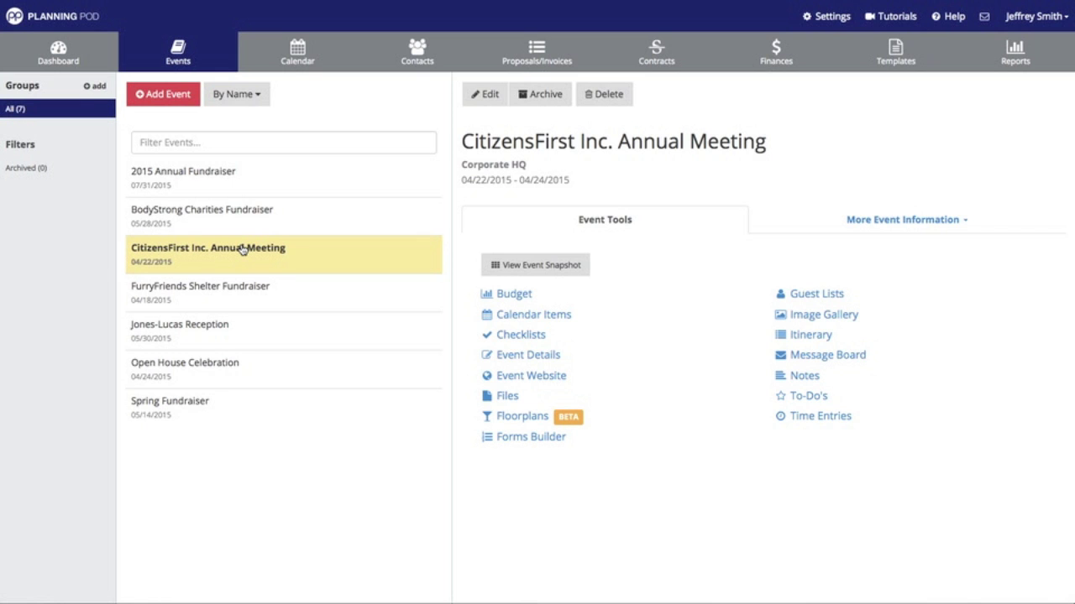
click(539, 441)
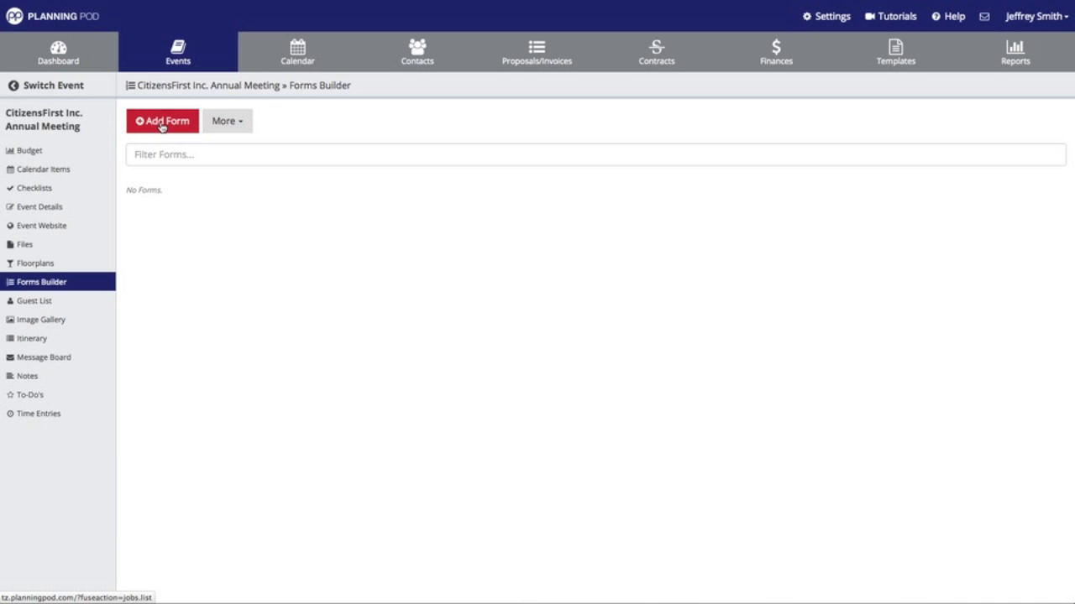
- Create 'New Client Event Form' showing the company logo and capturing full name, email, phone and address
click(162, 122)
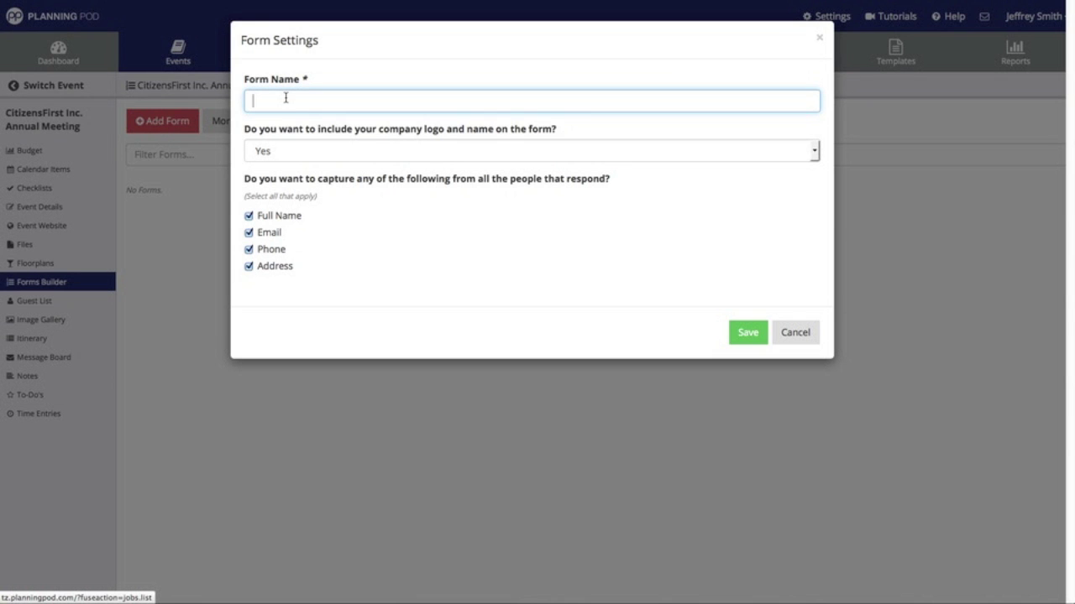
text(New Client Event Form)
click(445, 156)
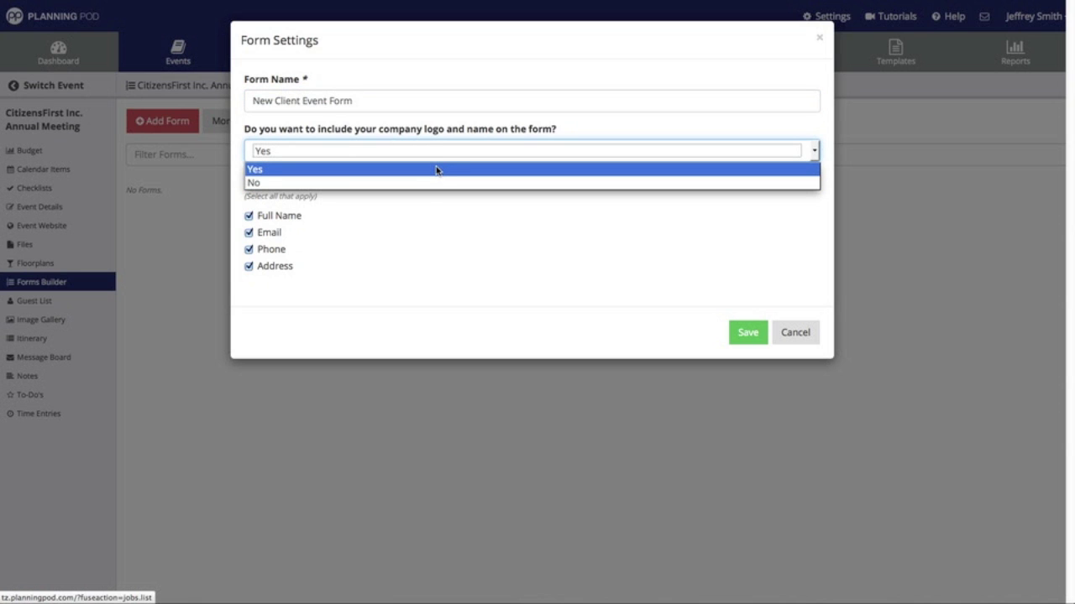
click(436, 171)
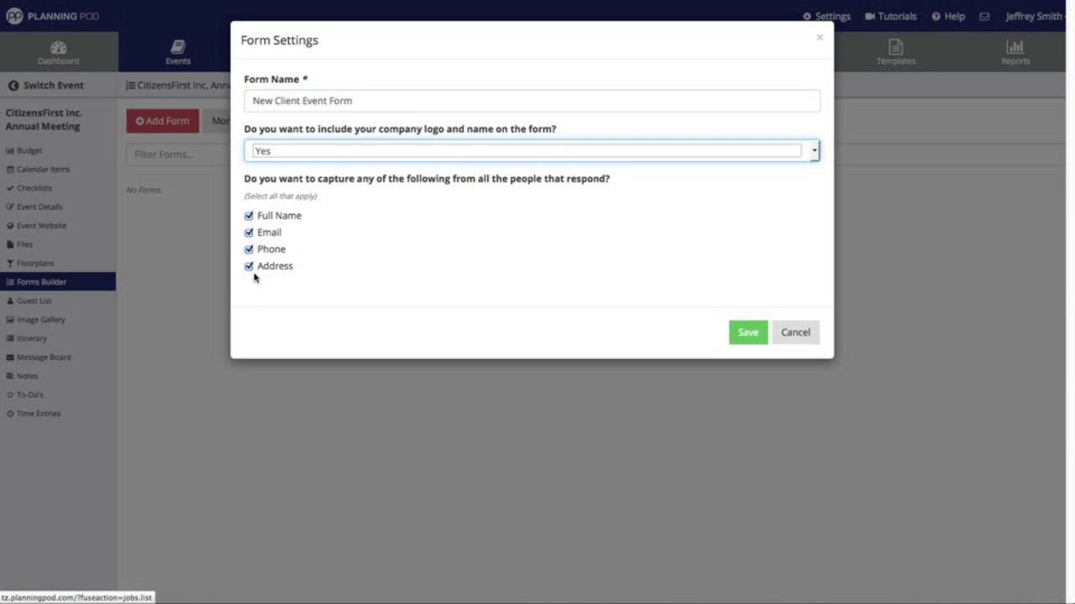
click(248, 267)
click(248, 249)
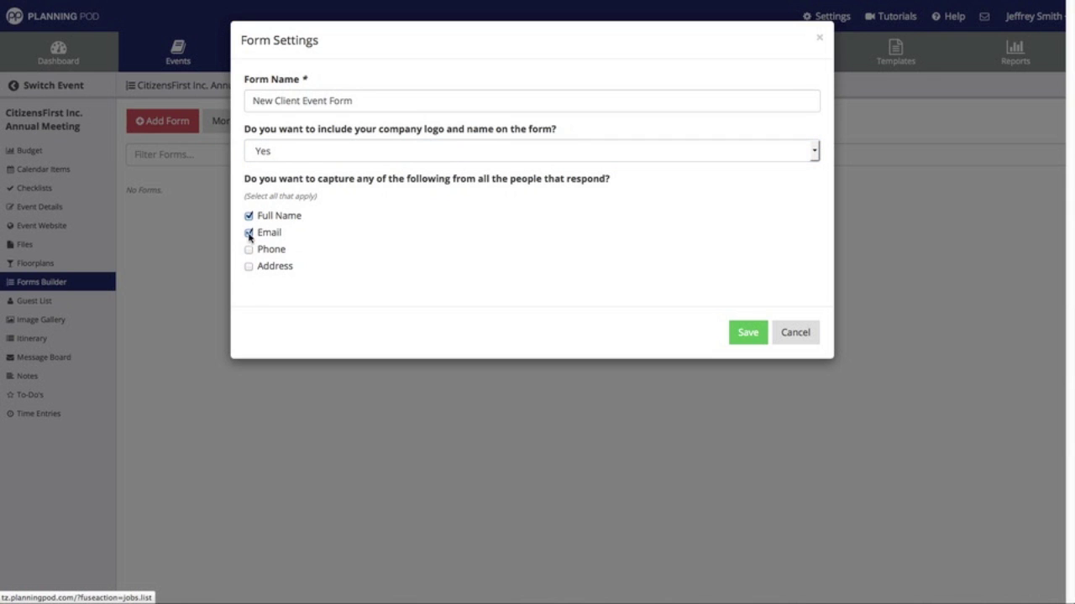
click(249, 235)
click(248, 217)
click(249, 217)
click(249, 233)
click(746, 334)
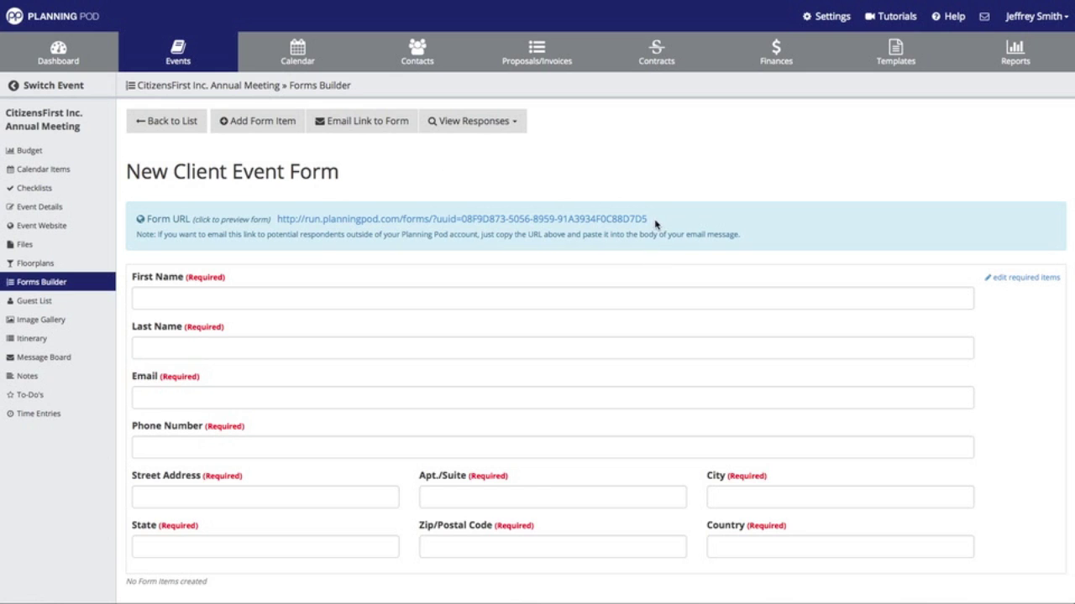
- Edit the required items to drop phone and address, keeping first name, last name and email
drag(650, 220, 283, 224)
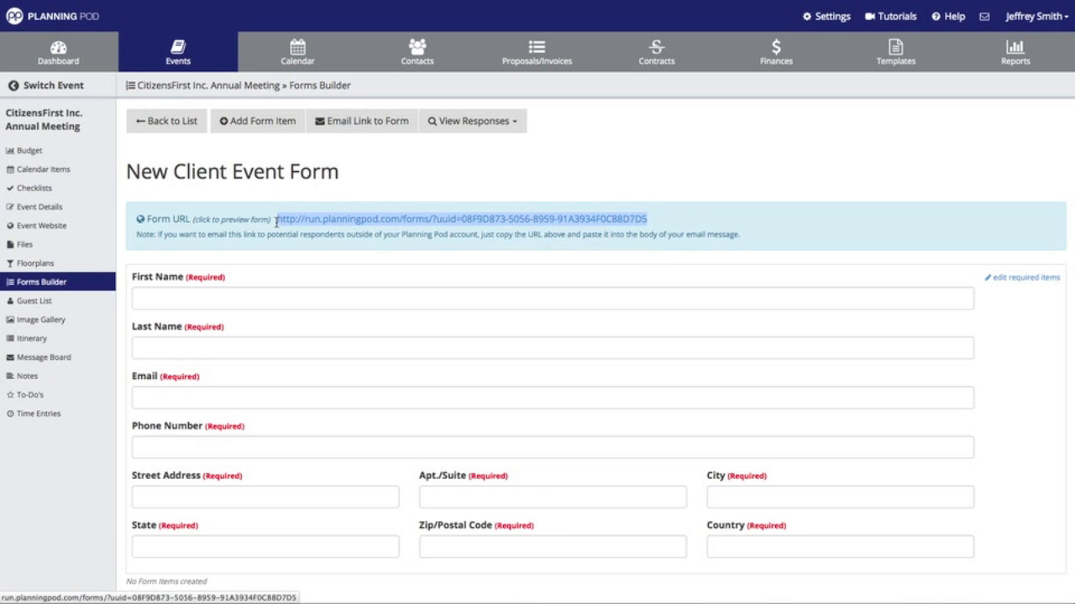
click(823, 199)
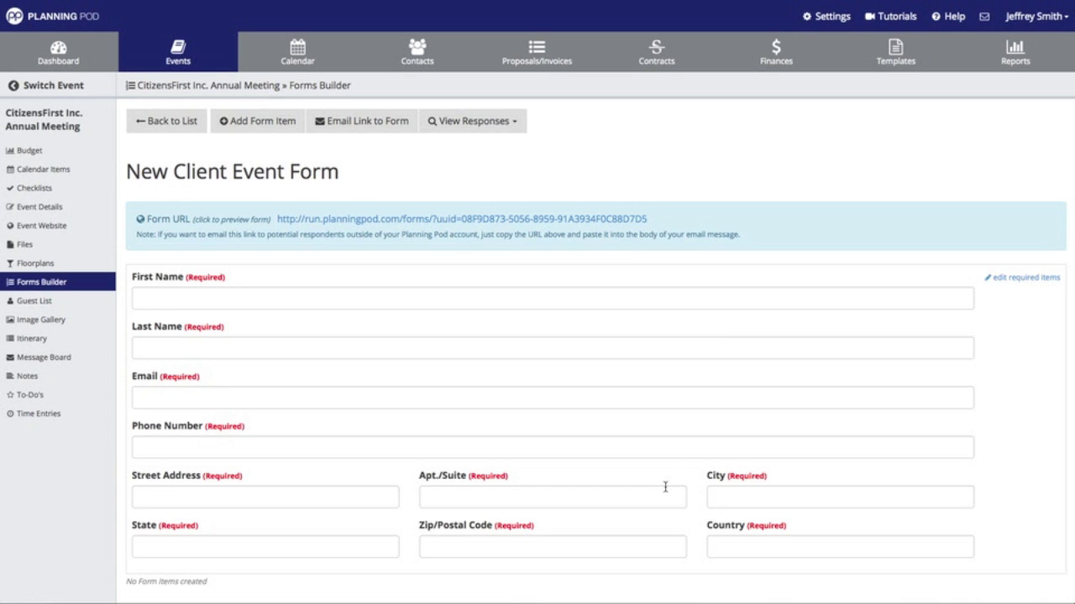
click(1045, 279)
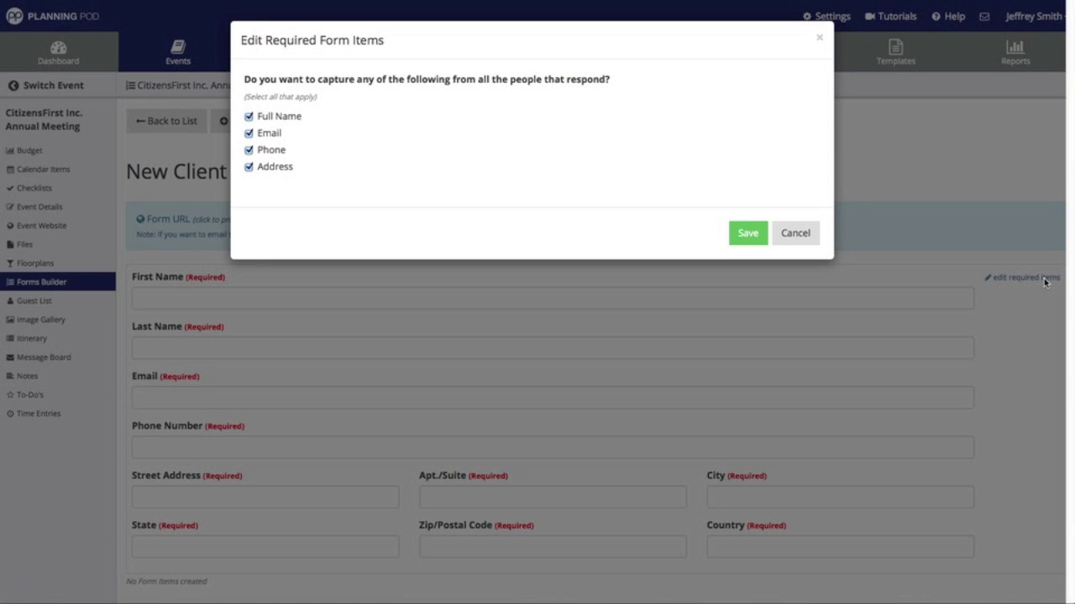
click(248, 168)
click(756, 239)
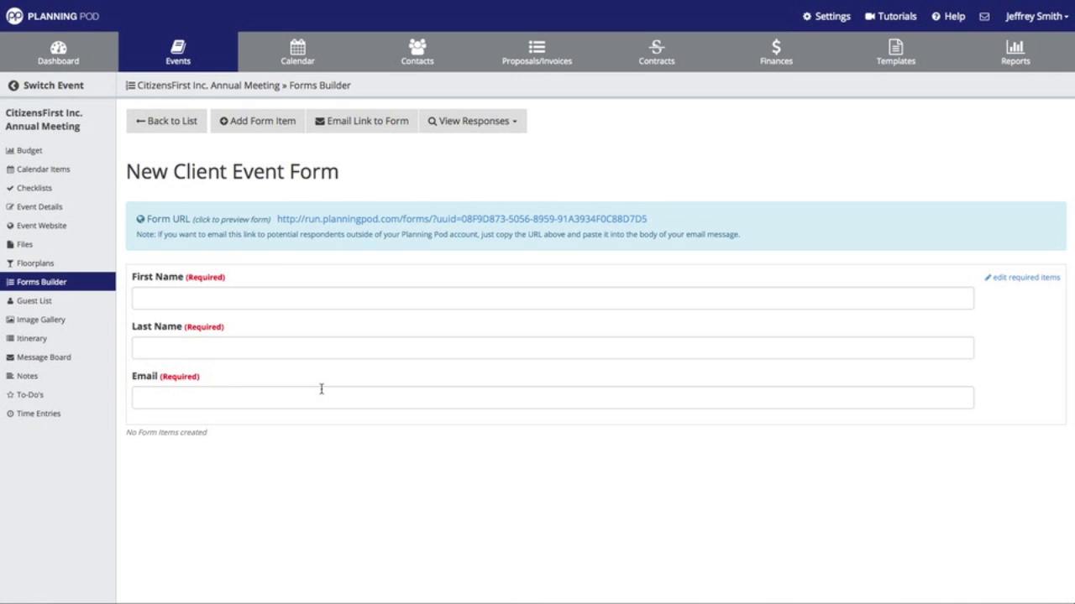
- Add an explanation note 'Please Help Us by Answering the Following Questions' with the Coach House Events intro text
click(267, 126)
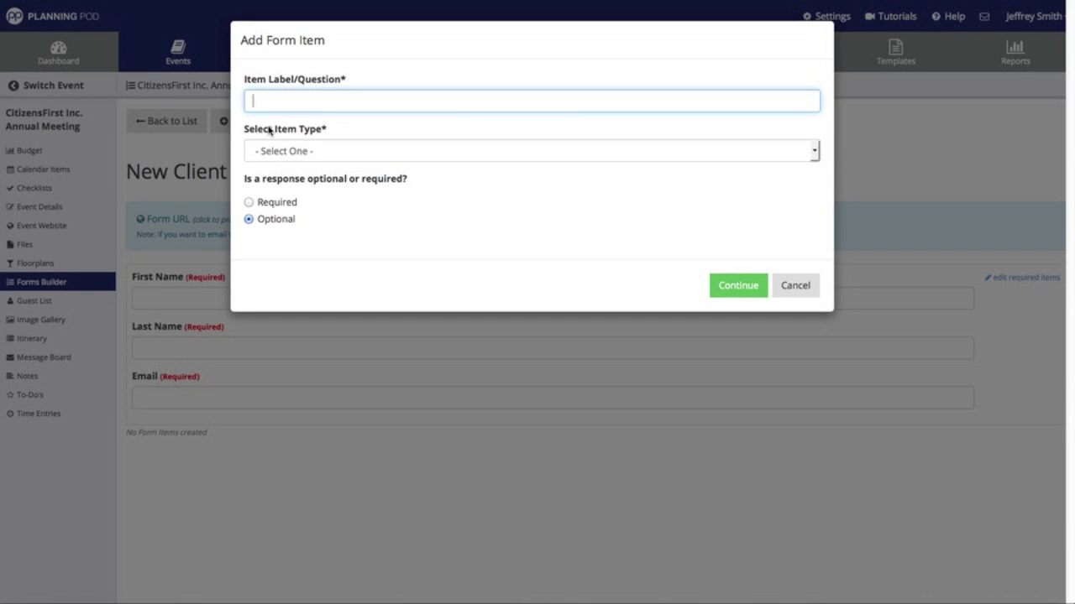
text(Please Help Us by A)
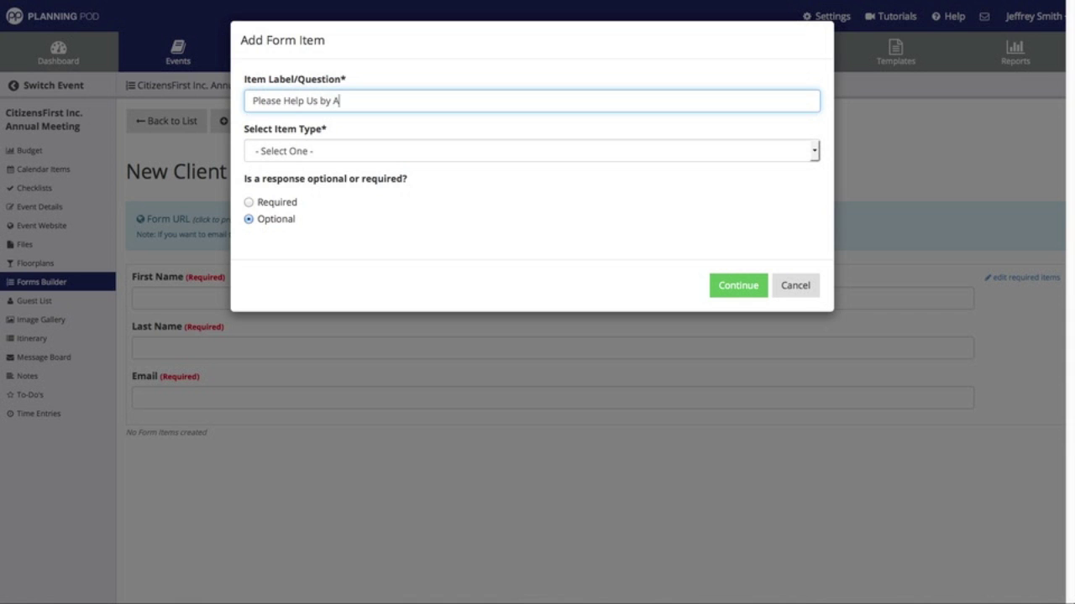
text(nswering the Following Questions)
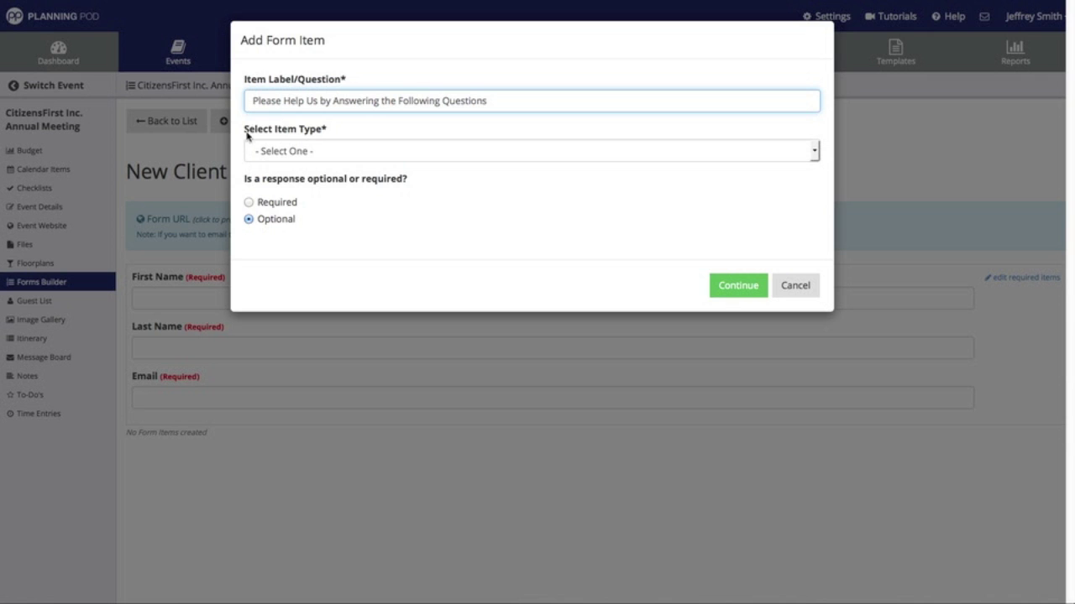
click(300, 153)
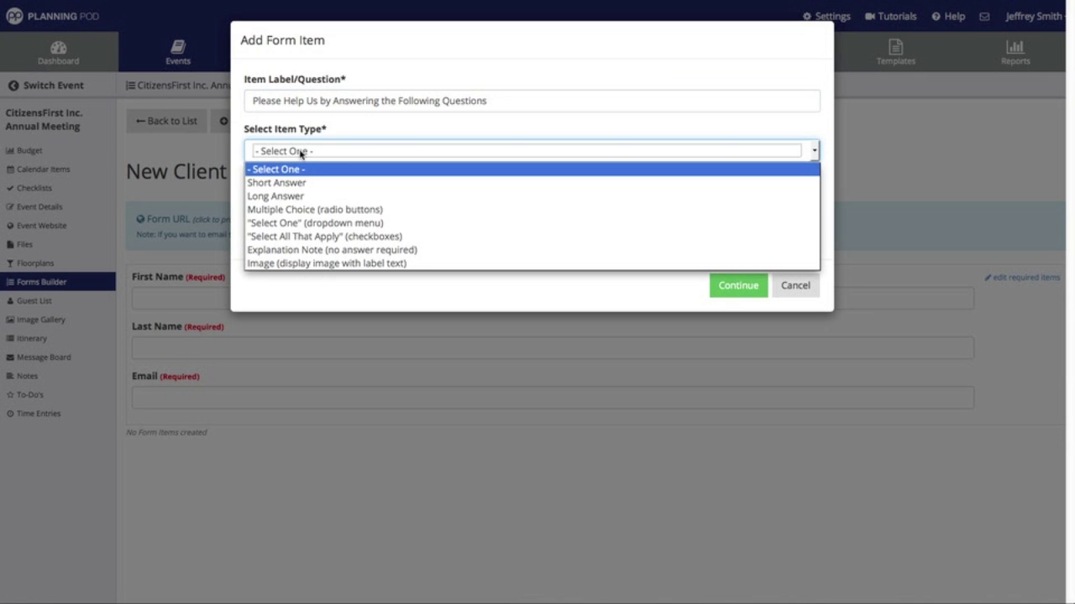
click(313, 249)
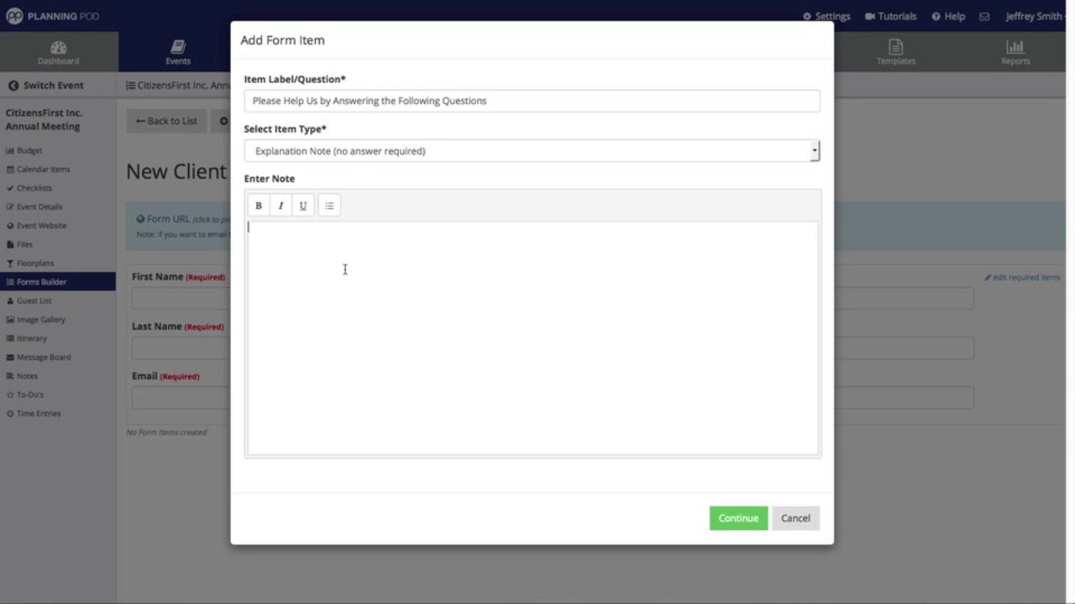
click(344, 269)
text(We at /ciazens)
key(BackSpace)
key(BackSpace)
key(BackSpace)
key(BackSpace)
text(Coacgh)
key(BackSpace)
key(BackSpace)
key(BackSpace)
text(h House Event)
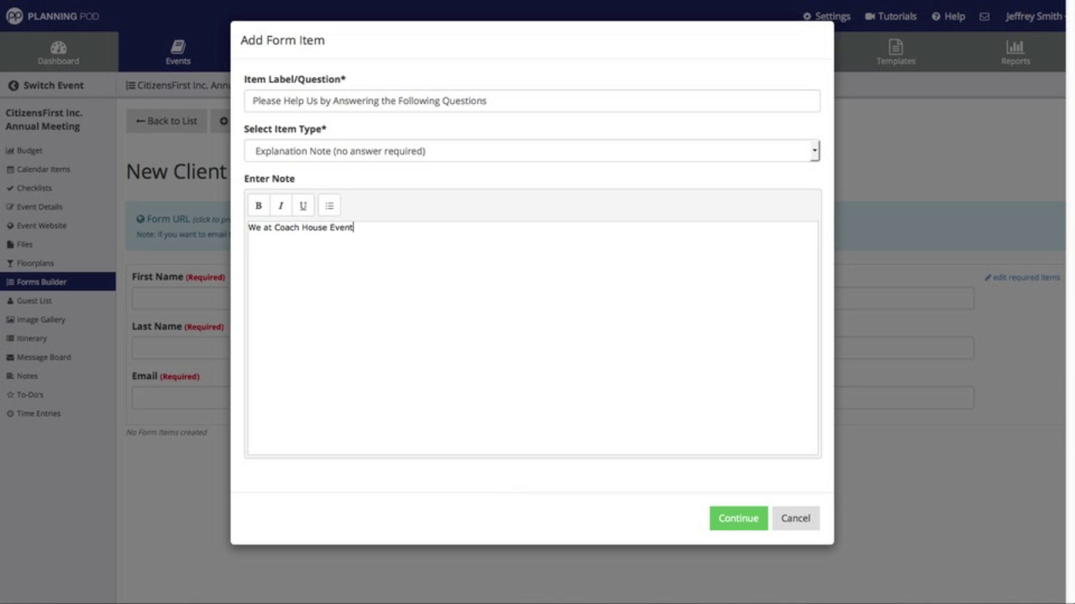
text(s would like more information so we can ac)
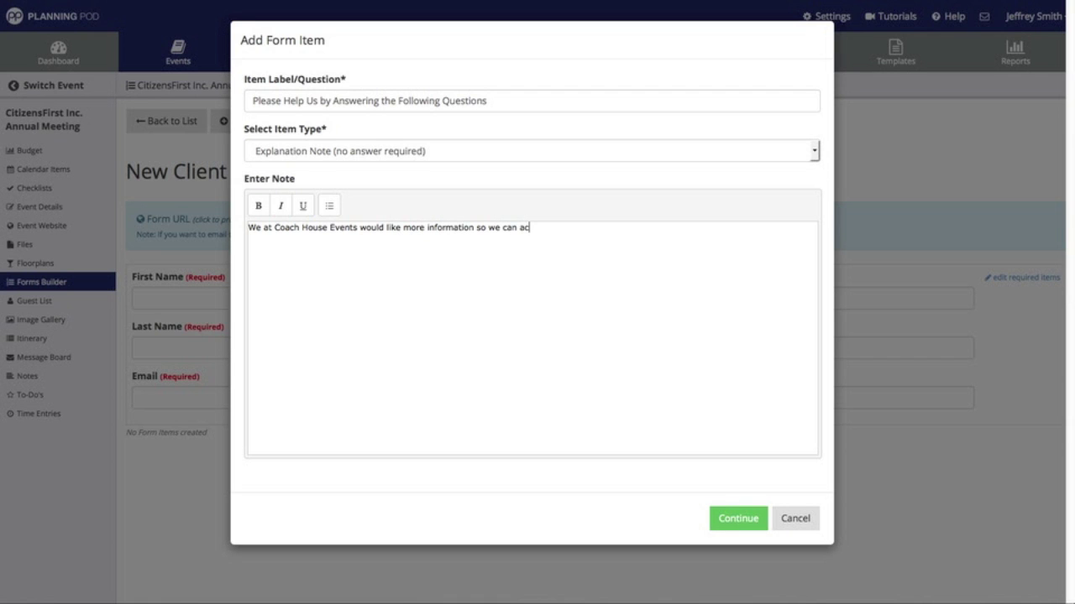
text(commodate your need)
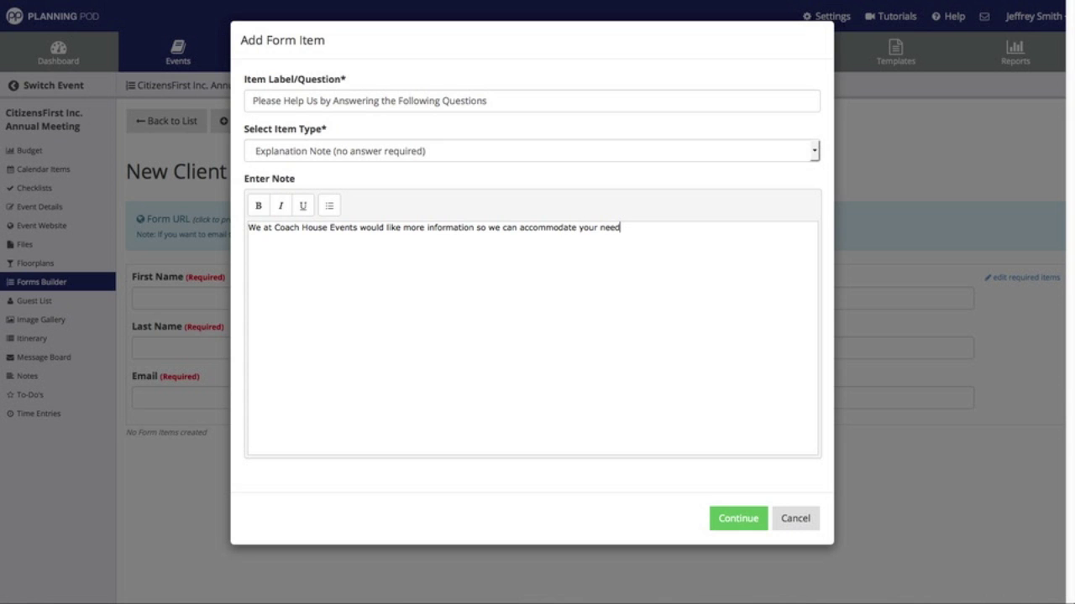
text(s. Please complete this form )
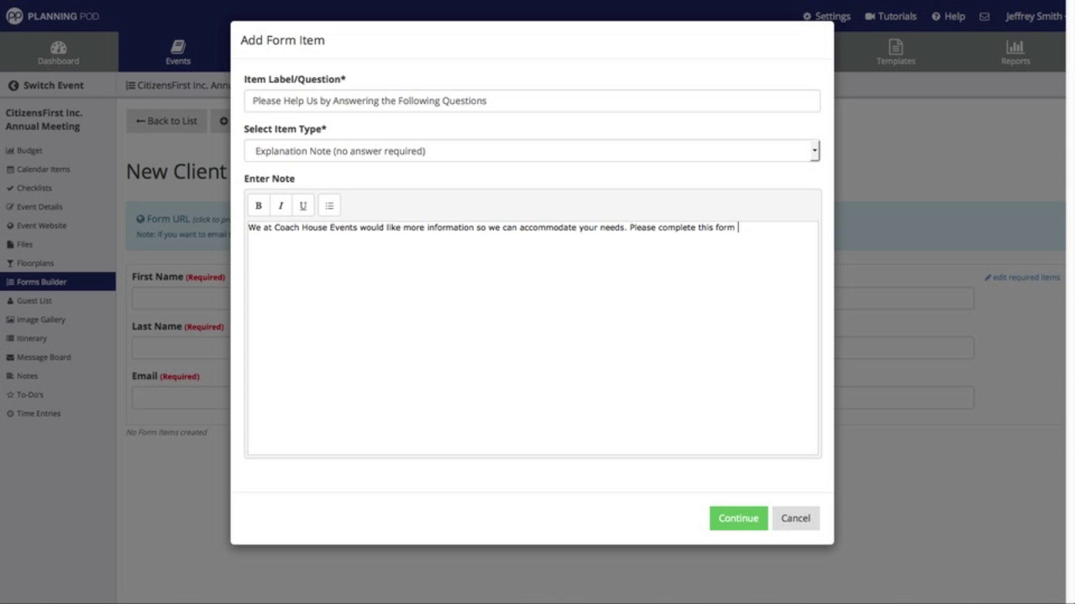
text(with your preferences.)
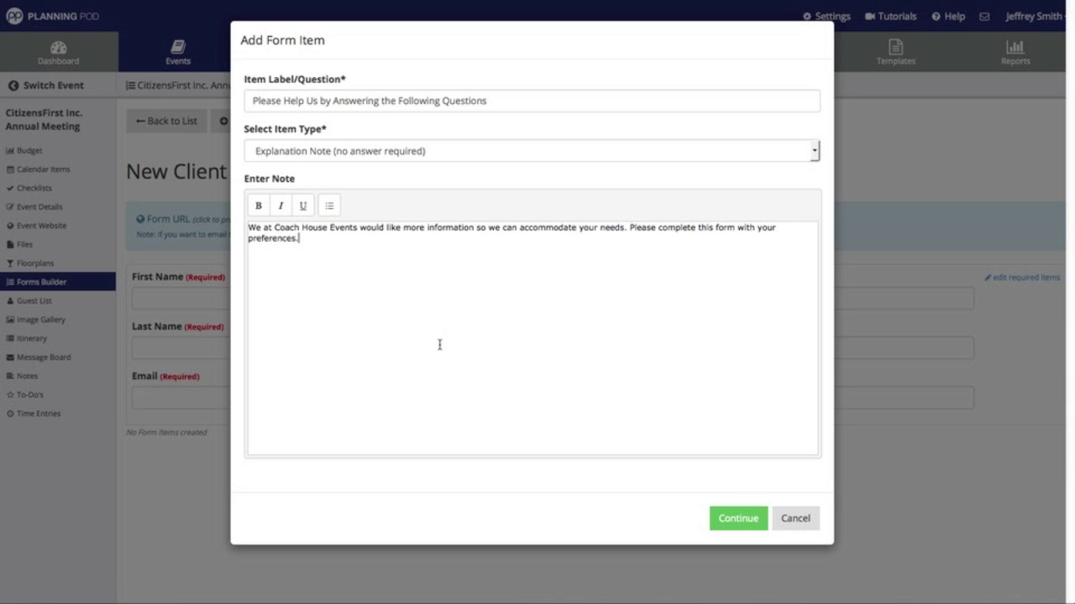
click(728, 510)
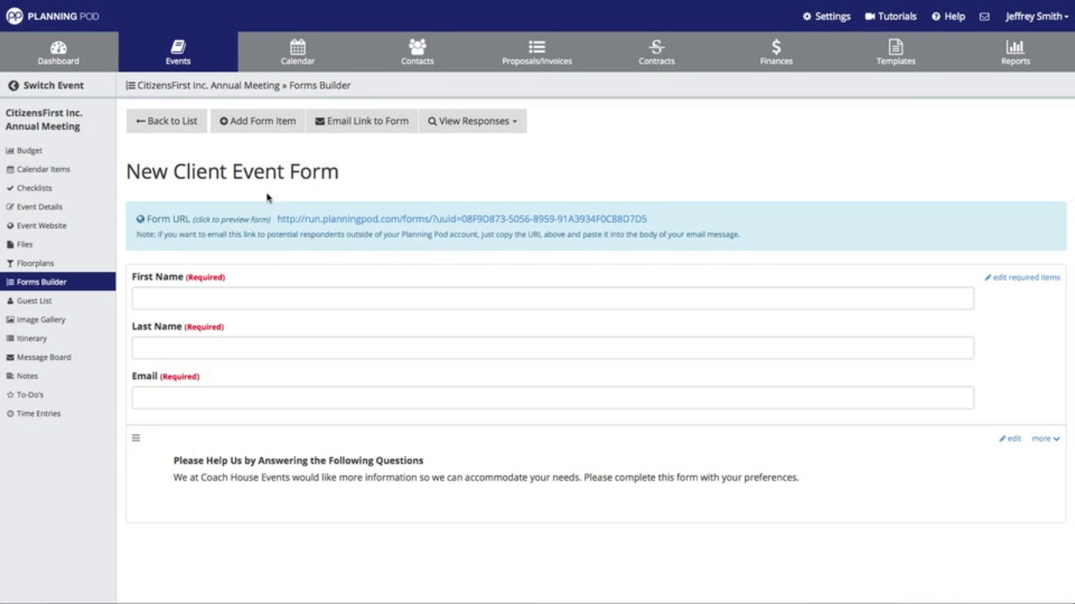
- Start a new image form item labelled 'Coach House'
click(253, 126)
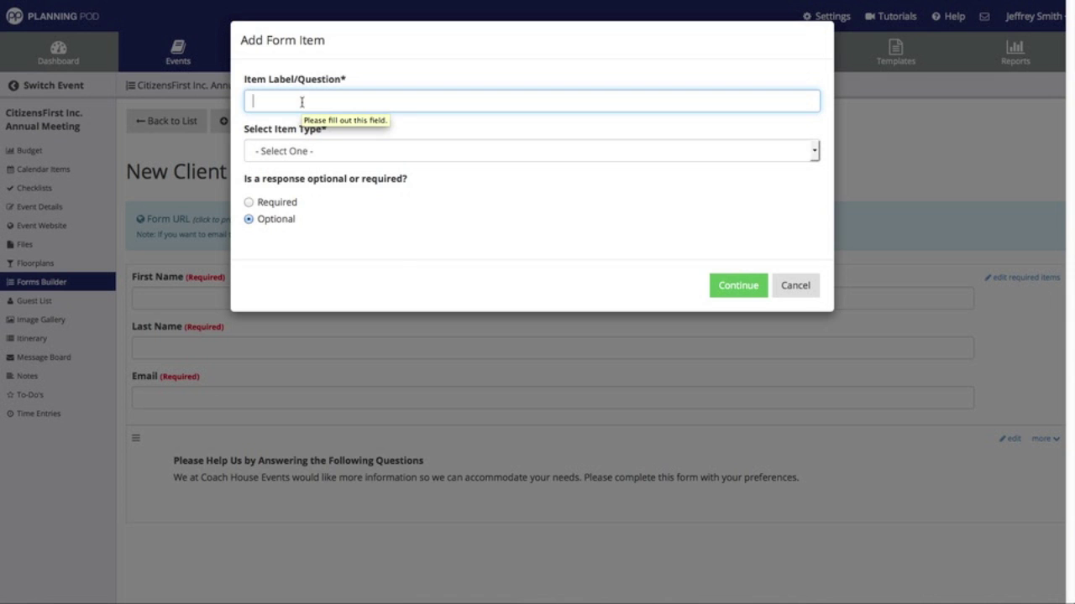
click(303, 156)
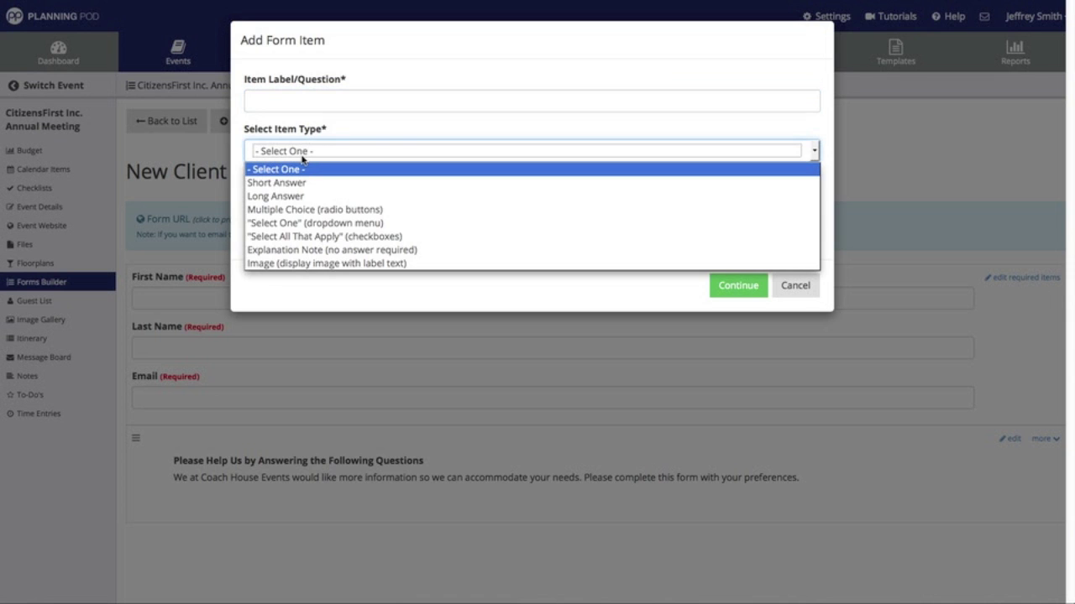
click(341, 266)
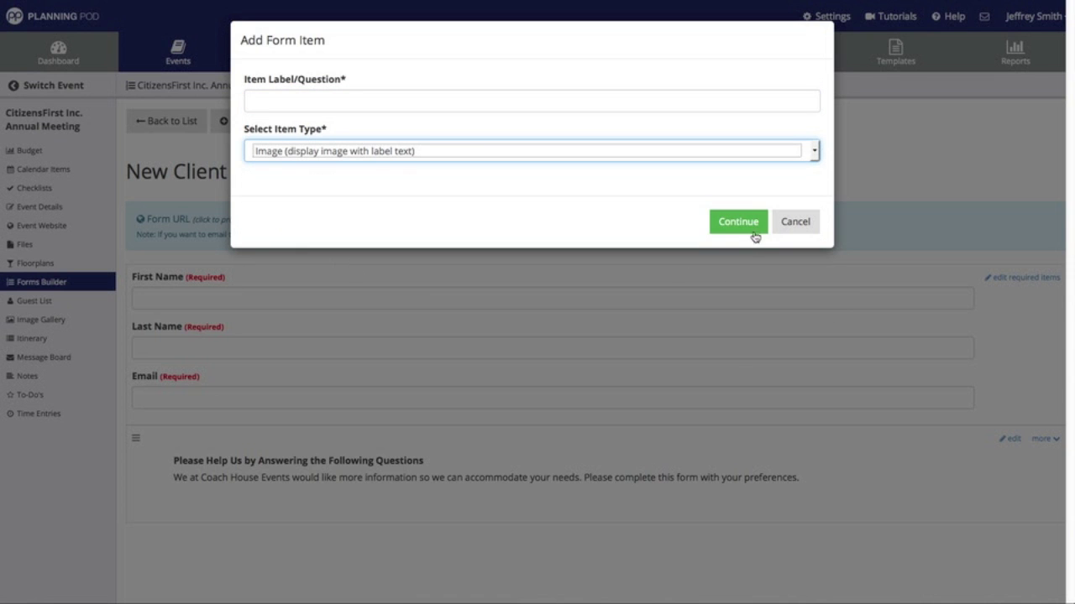
click(750, 228)
click(388, 107)
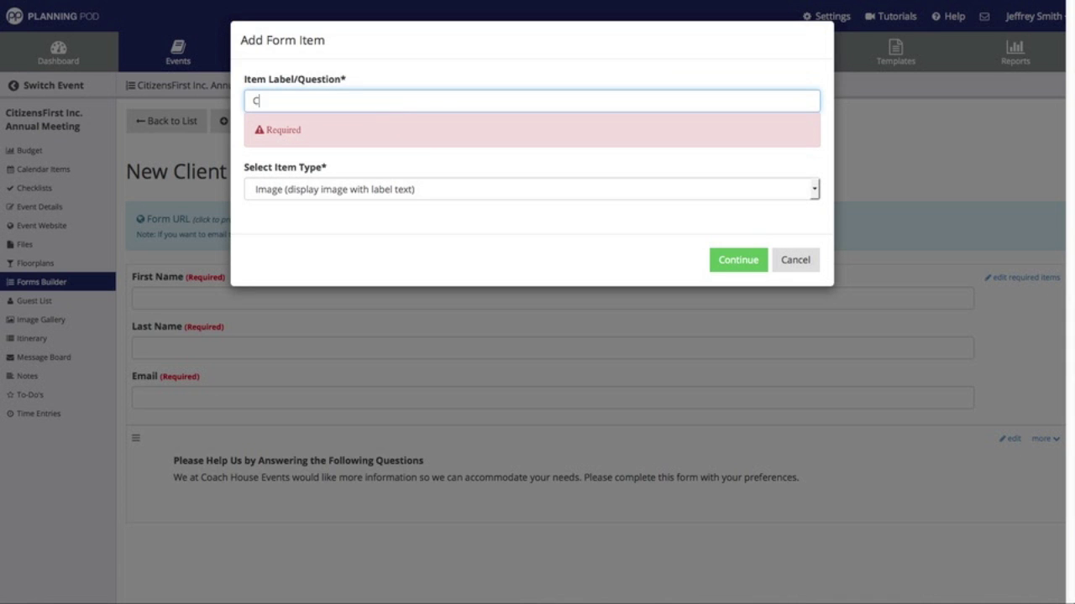
text(ouse)
click(739, 261)
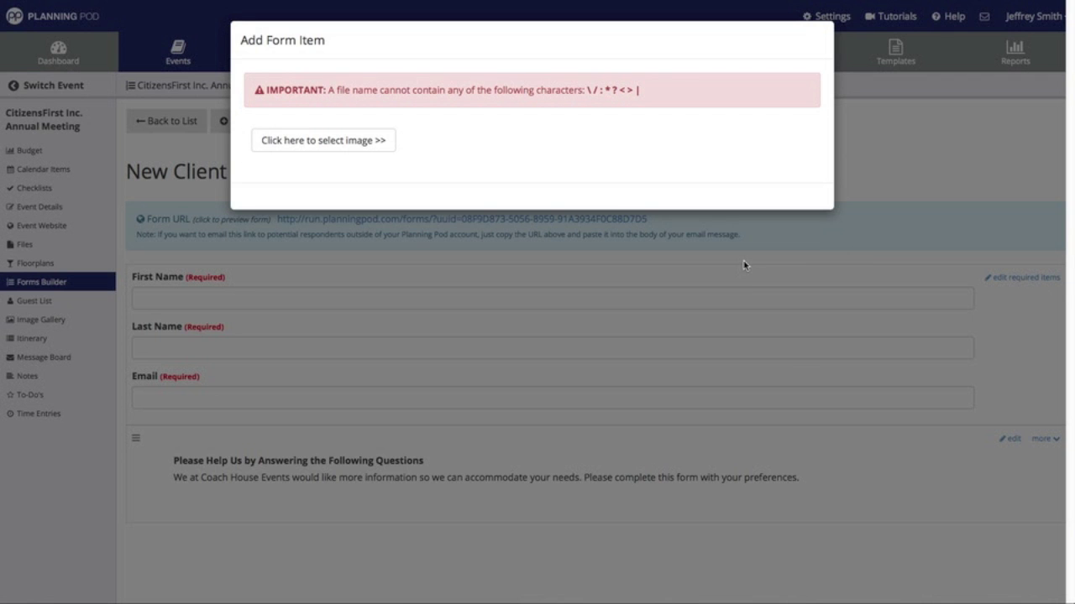
- Upload LighthouseVenuePic.jpg as the Coach House item's image
click(337, 148)
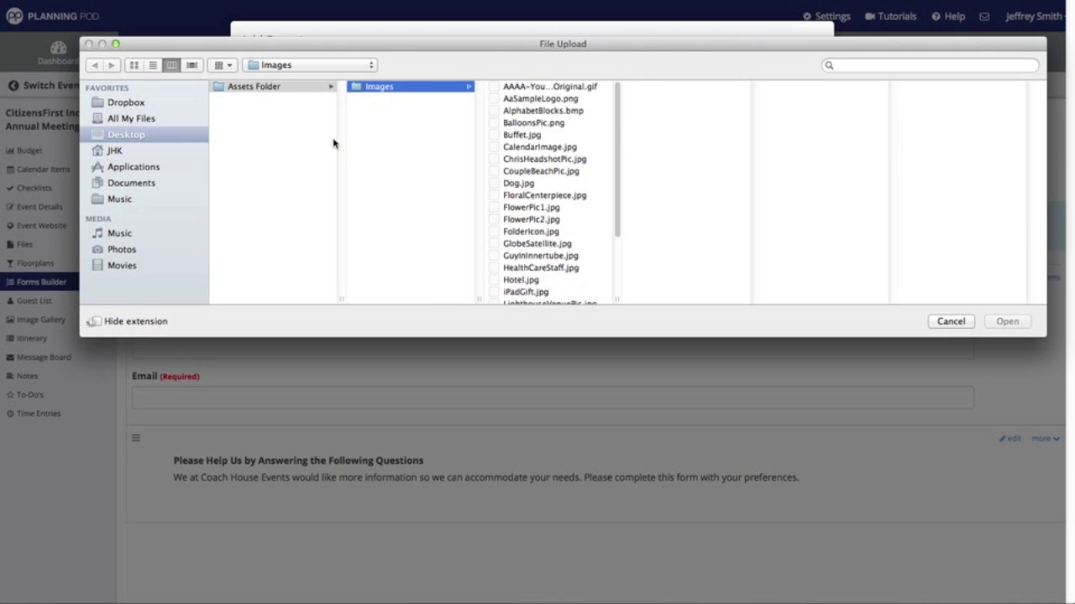
scroll(542, 183, down, 4)
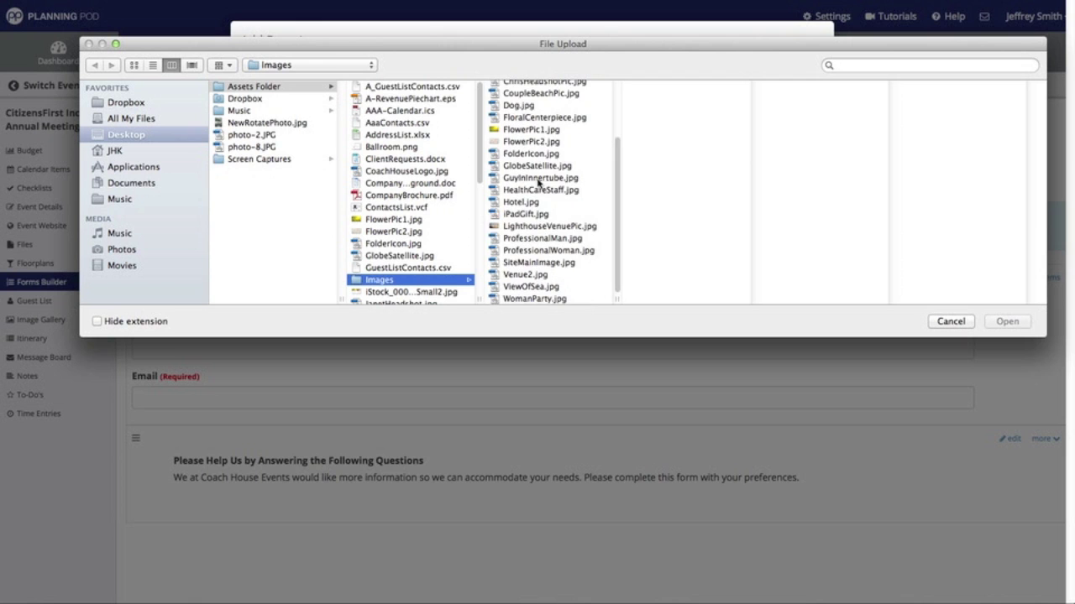
click(557, 288)
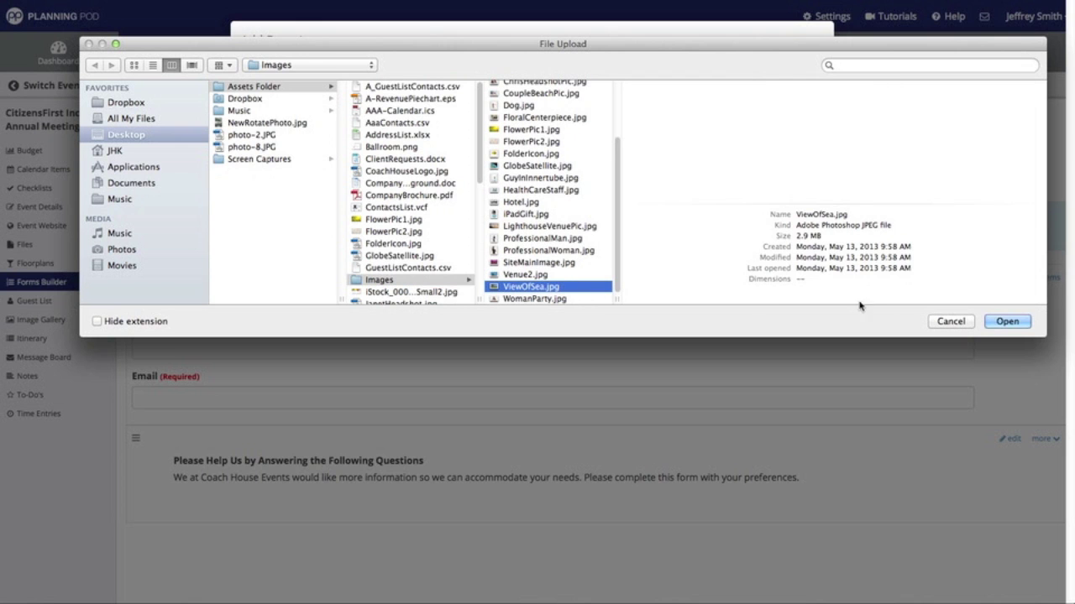
click(587, 276)
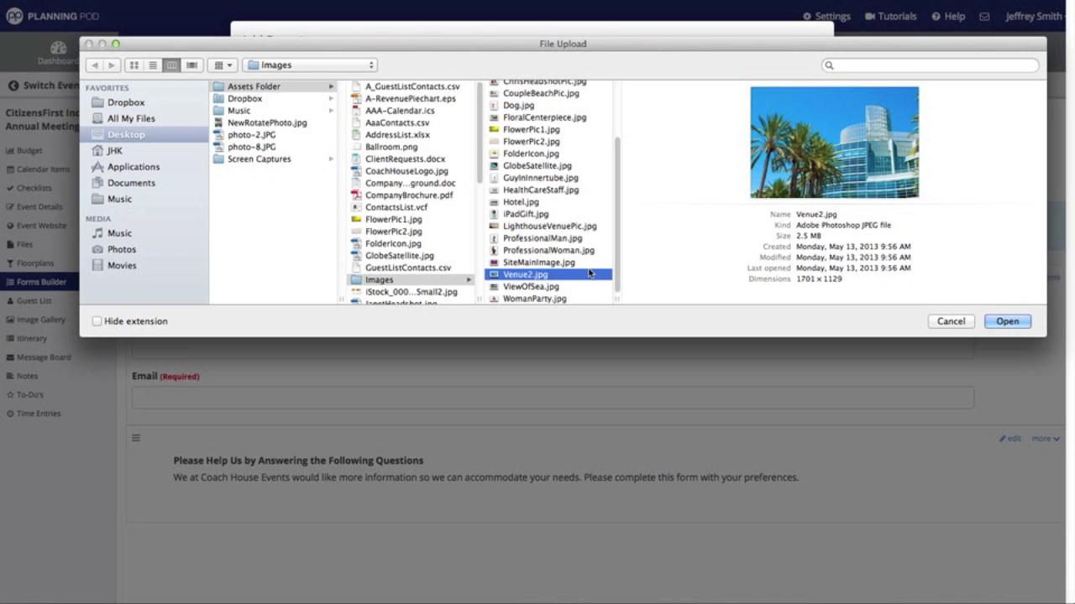
click(571, 227)
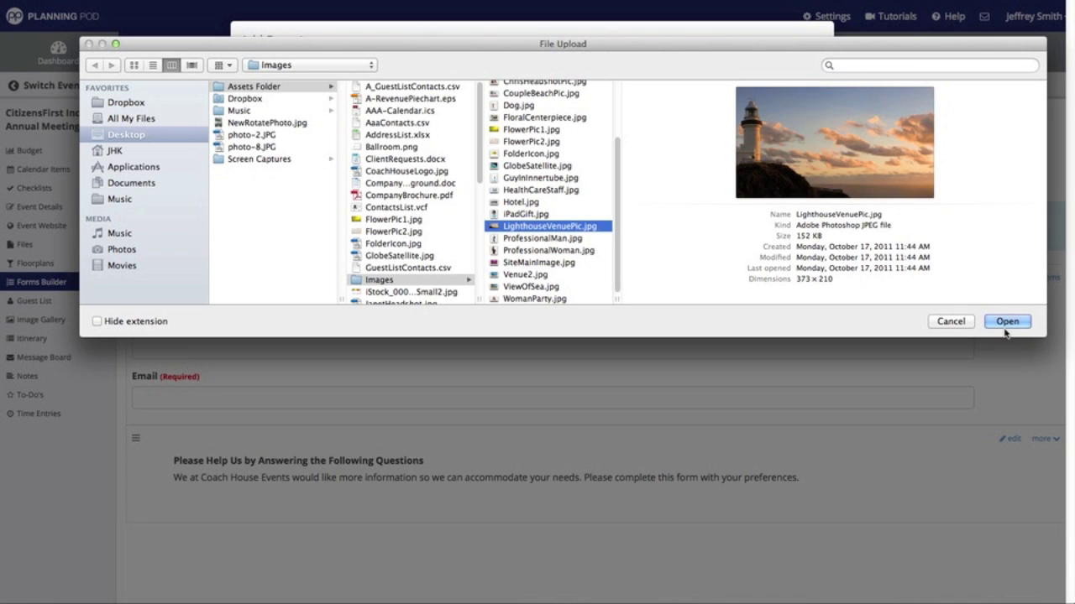
click(1006, 323)
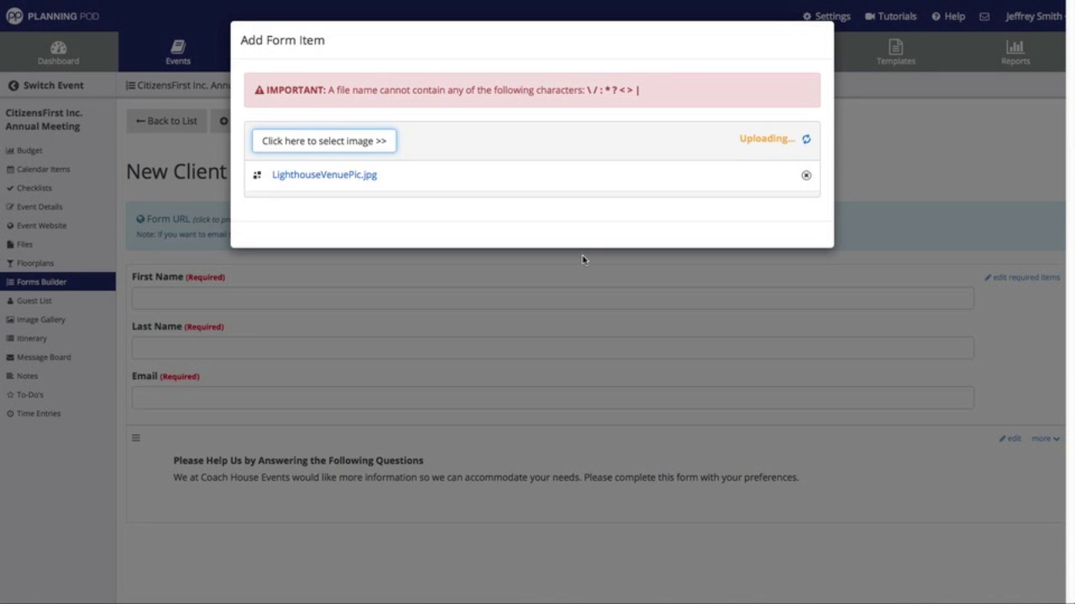
scroll(581, 254, down, 3)
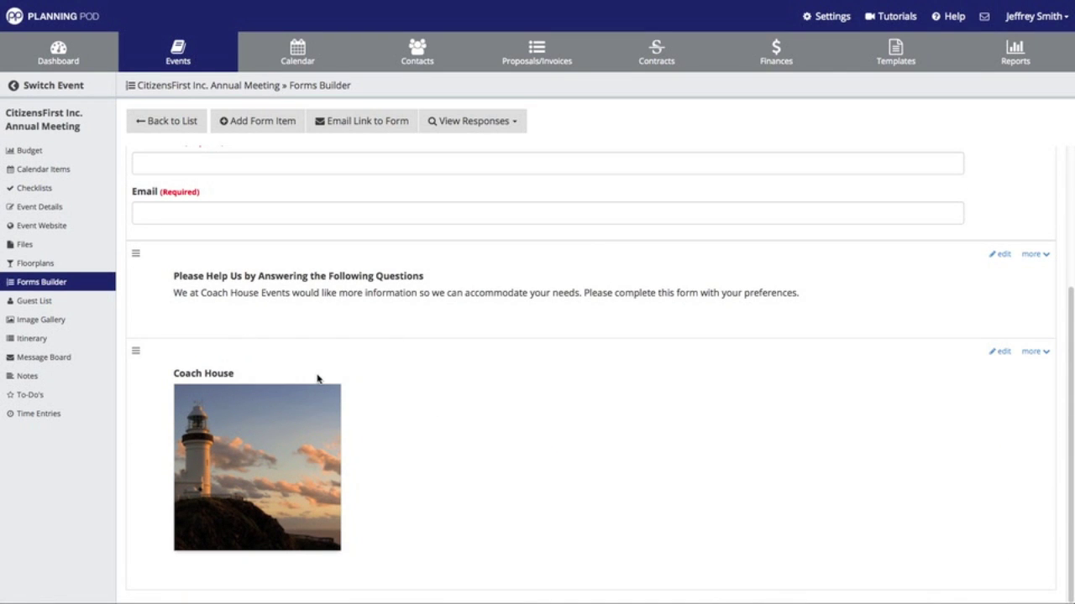
scroll(317, 379, up, 4)
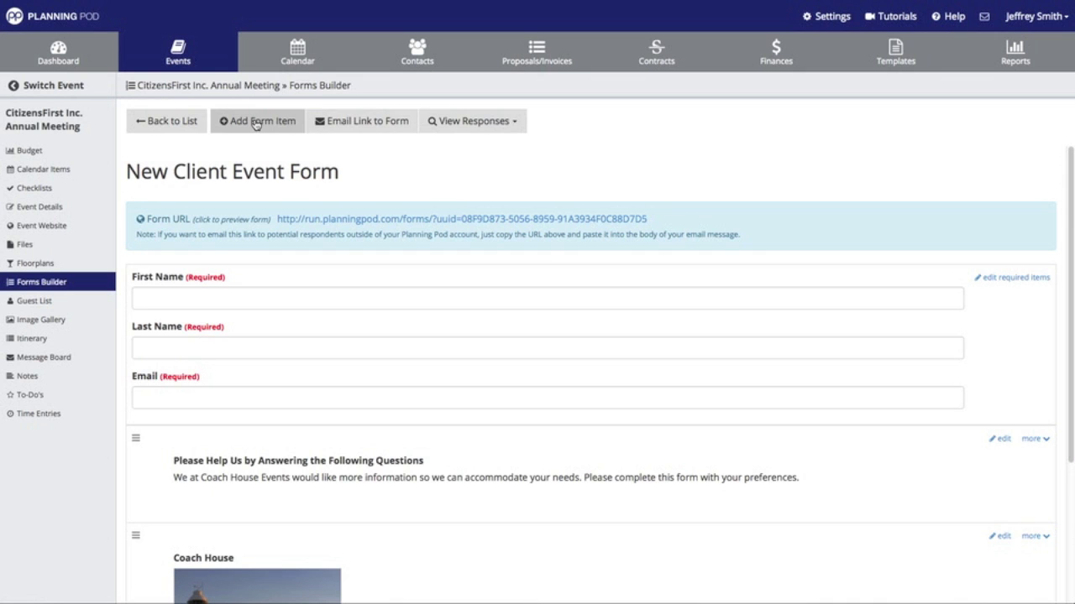
- Add a required multiple-choice question 'What type of event are you planning?'
click(256, 123)
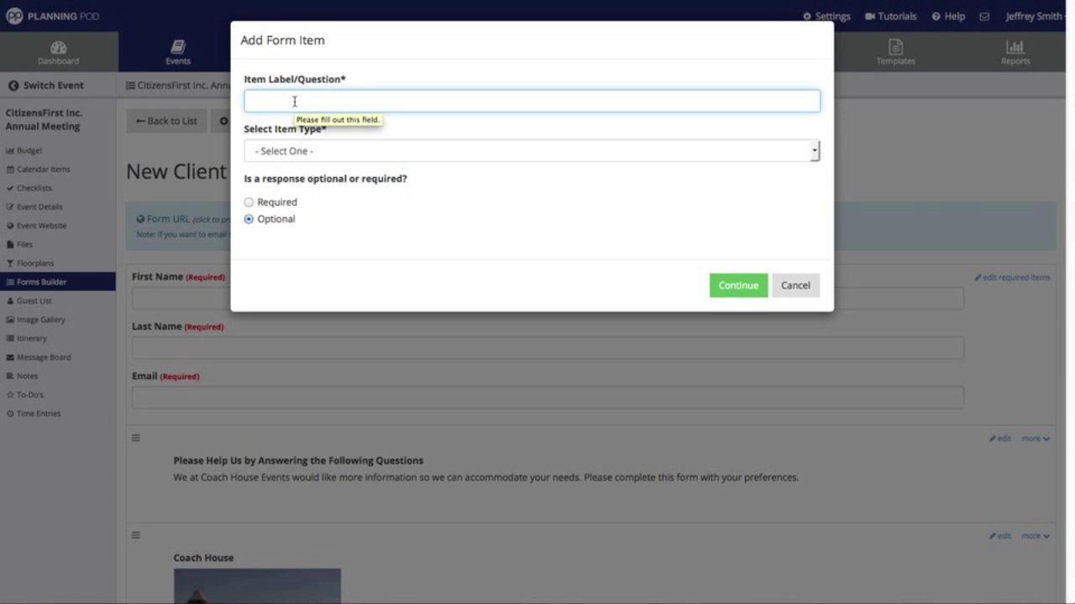
click(294, 102)
text(Wha)
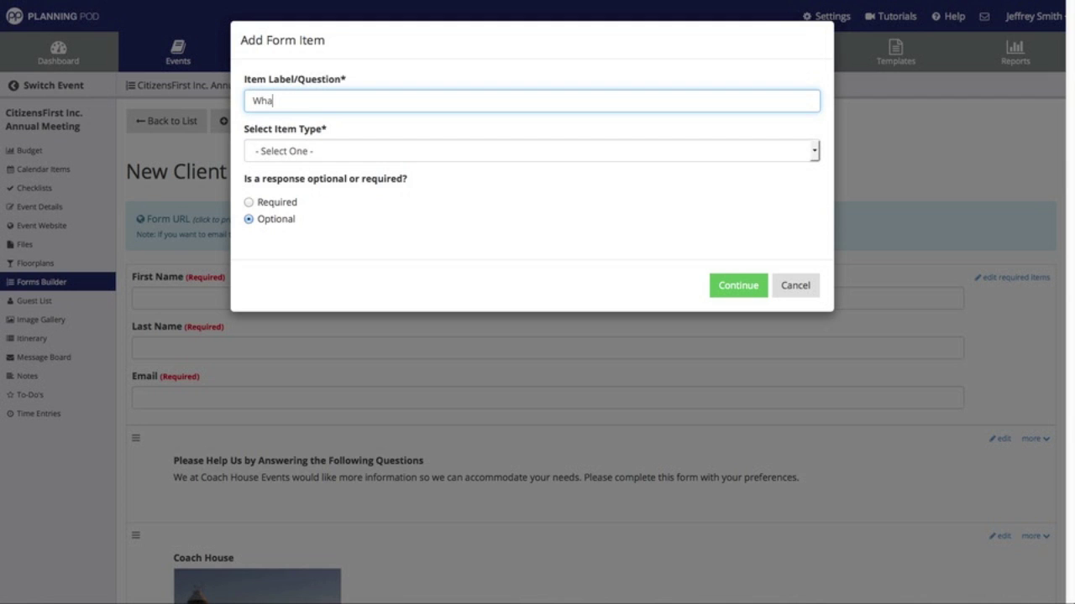
text(t type of event are you planning?)
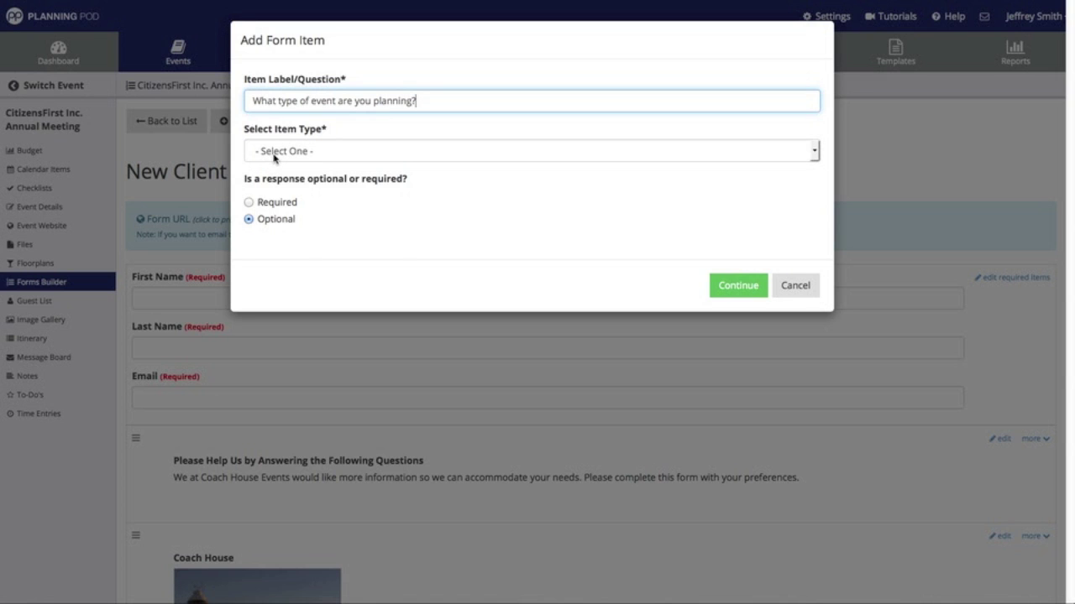
click(274, 152)
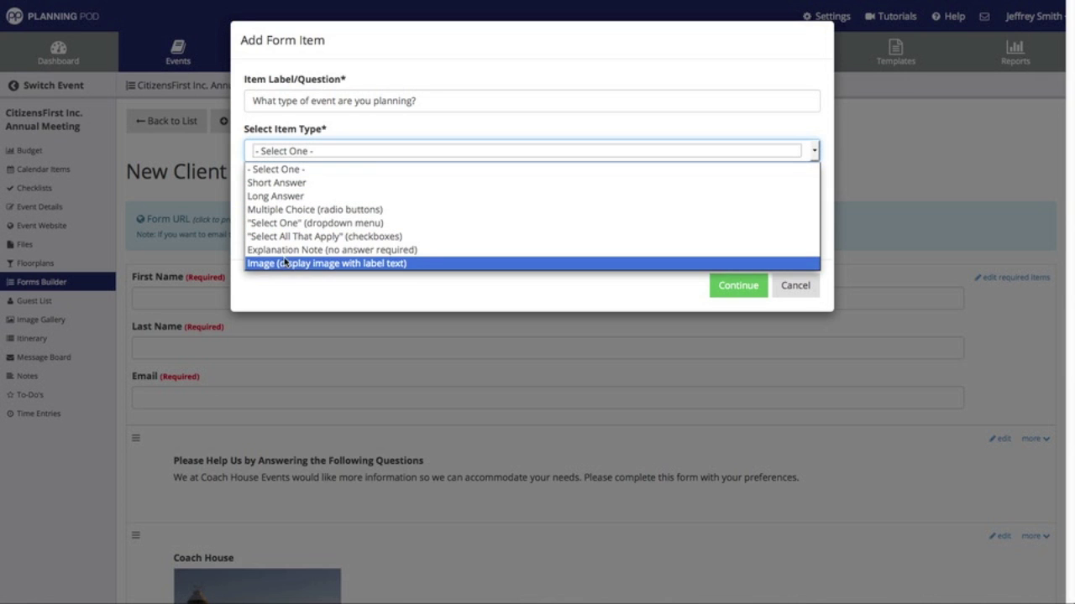
click(292, 211)
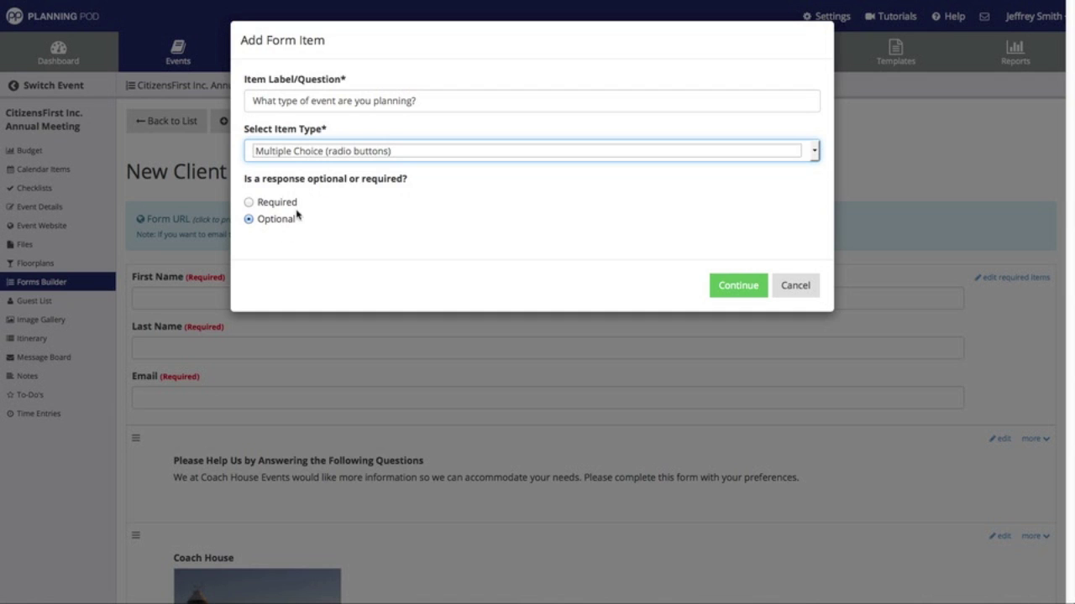
click(251, 203)
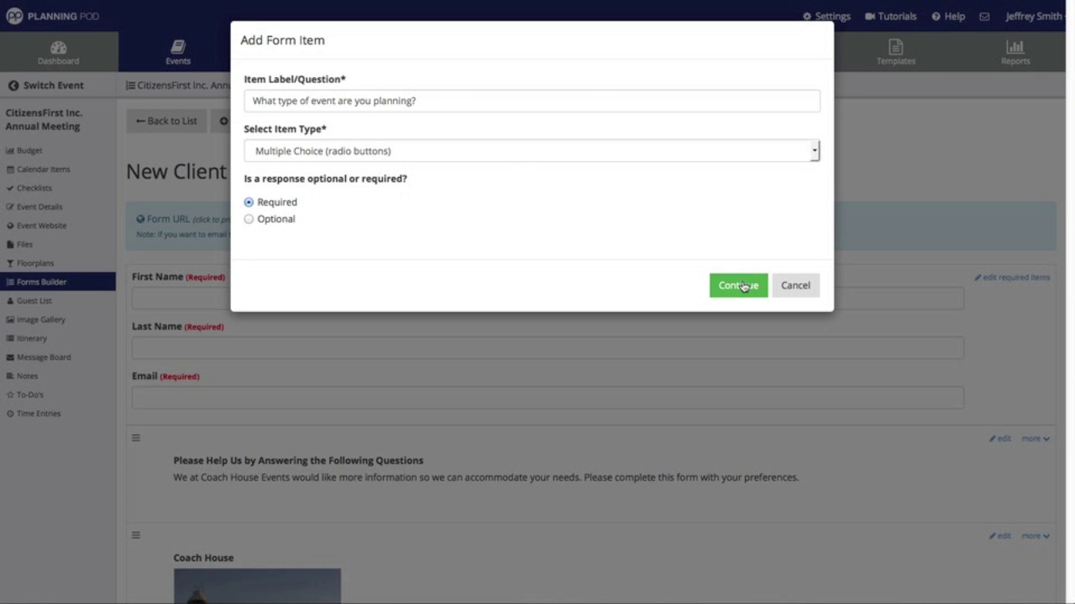
click(738, 286)
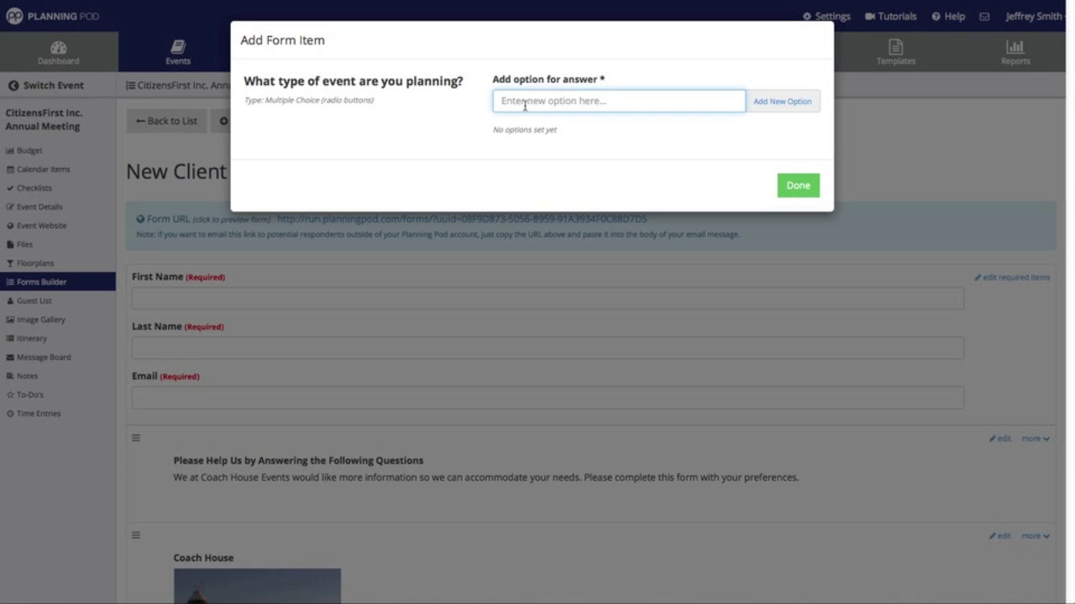
- Give it the answers Conference, Meeting, Party, Wedding, Fundraiser and Other
text(Conference)
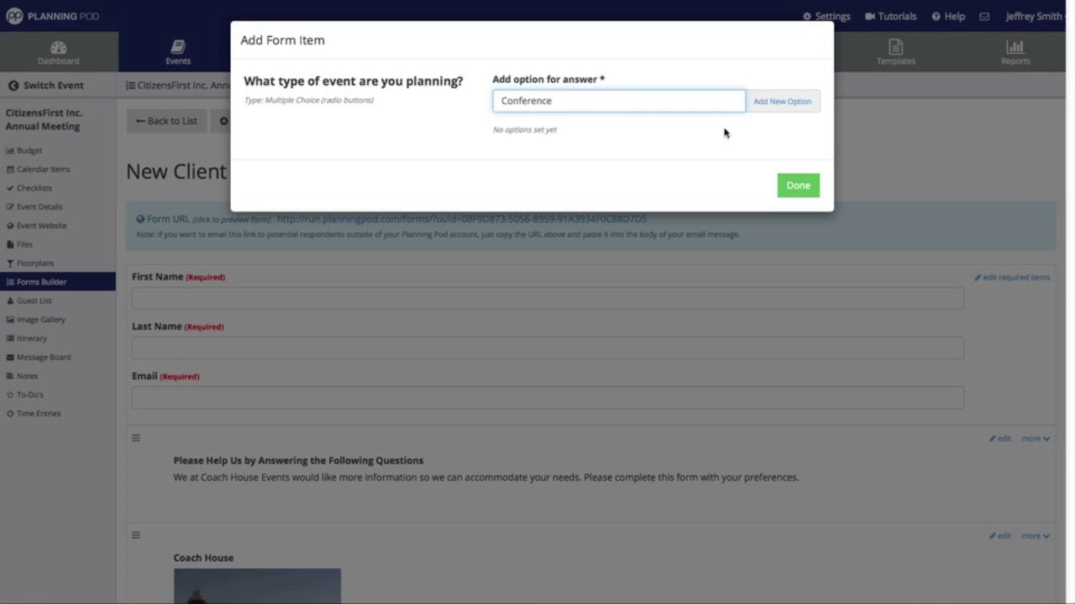
click(765, 109)
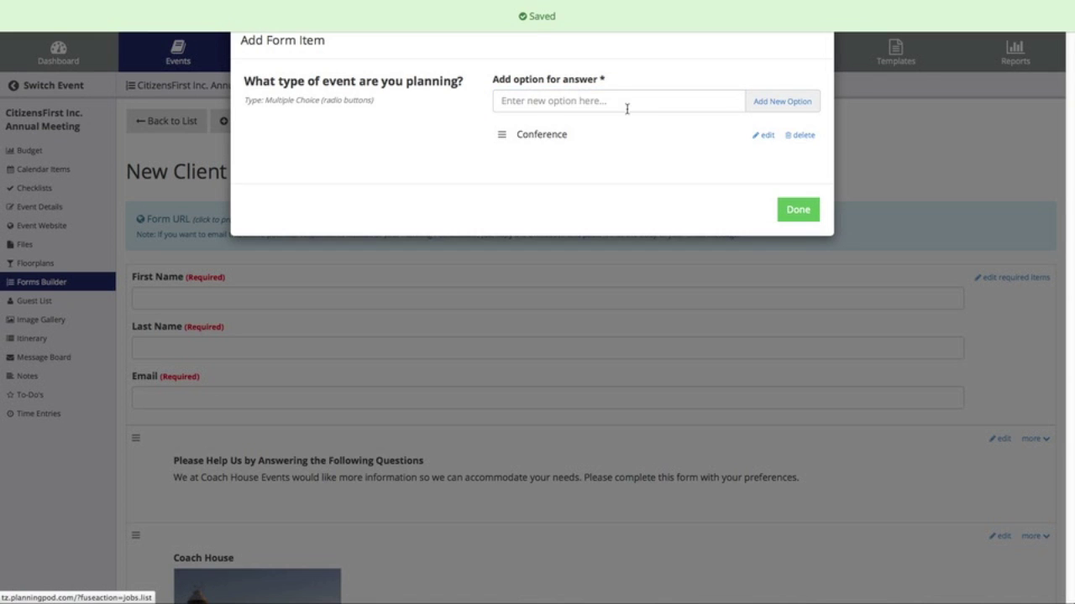
click(627, 107)
text(Meeting)
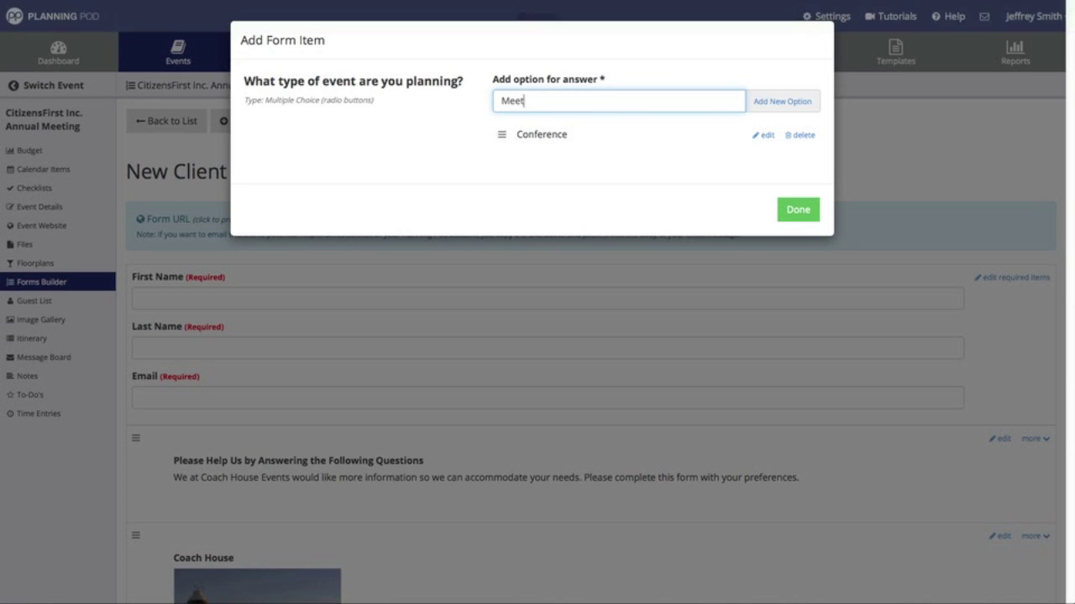
click(796, 105)
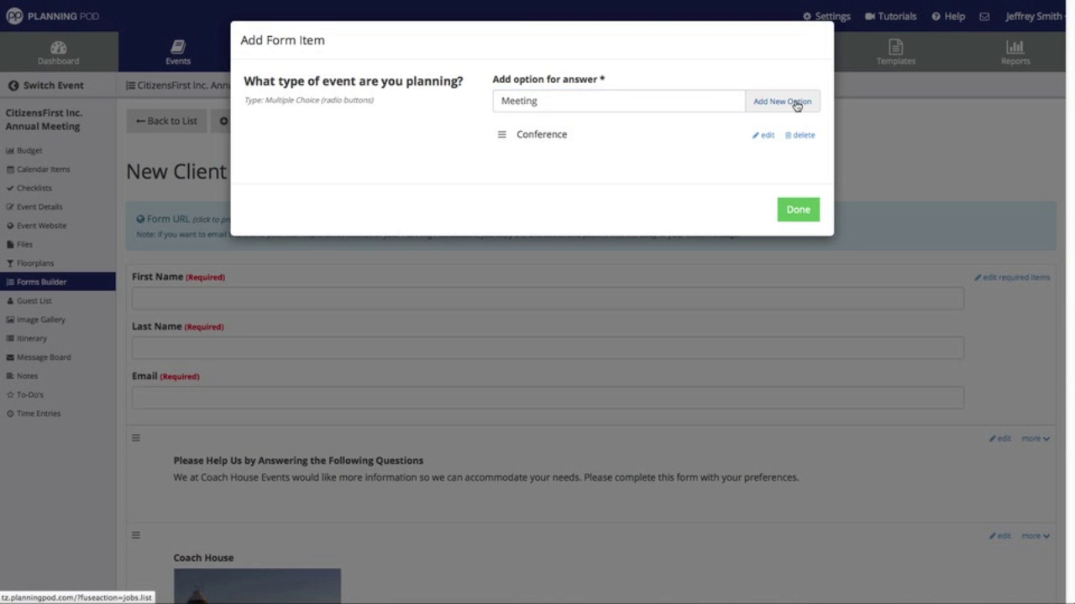
click(608, 105)
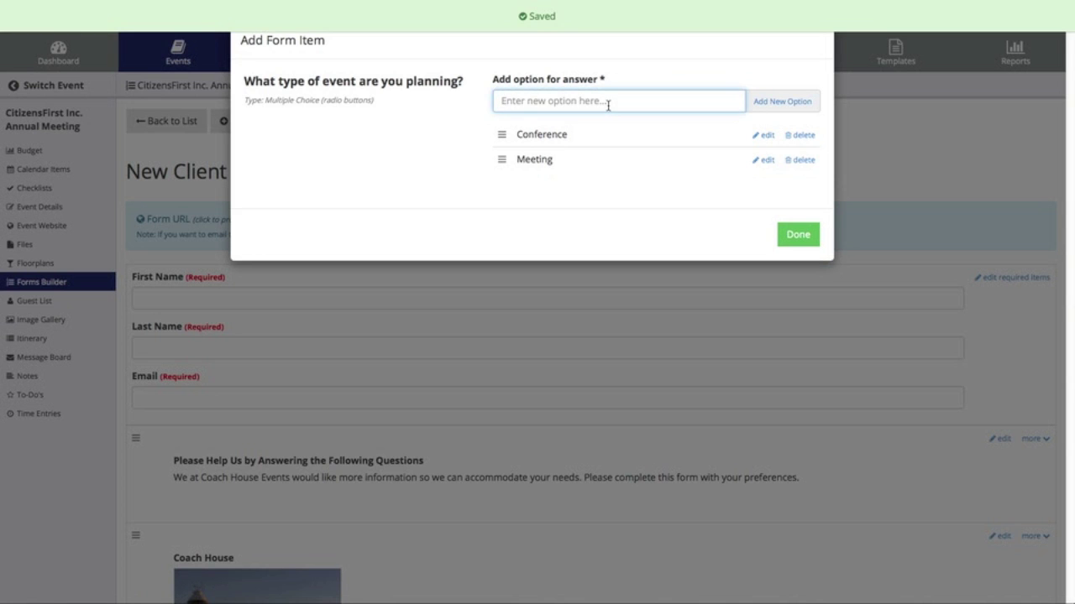
text(Par)
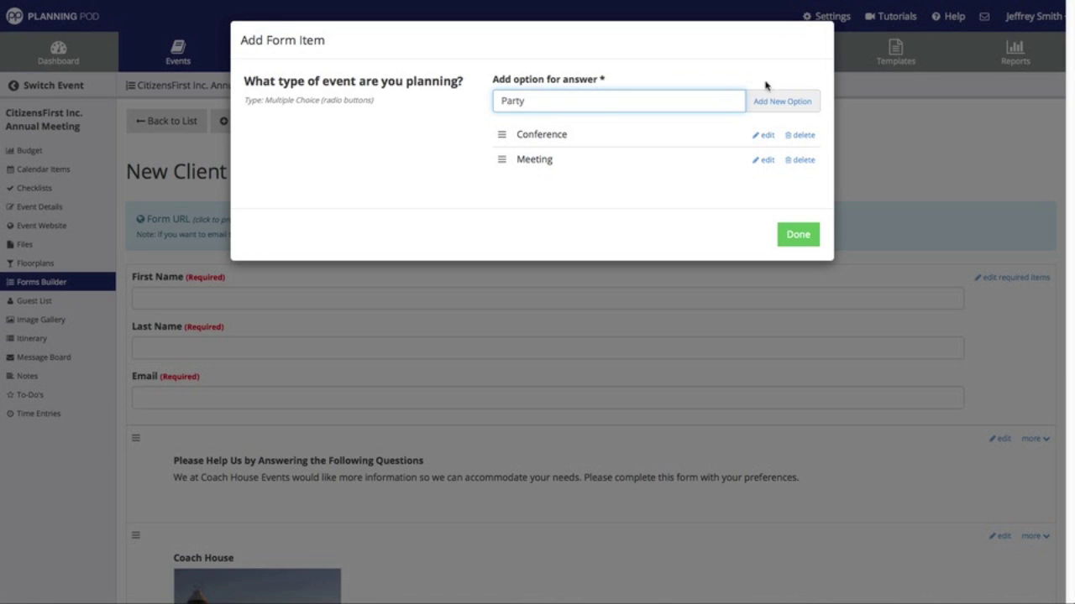
text(ty)
click(768, 104)
click(624, 105)
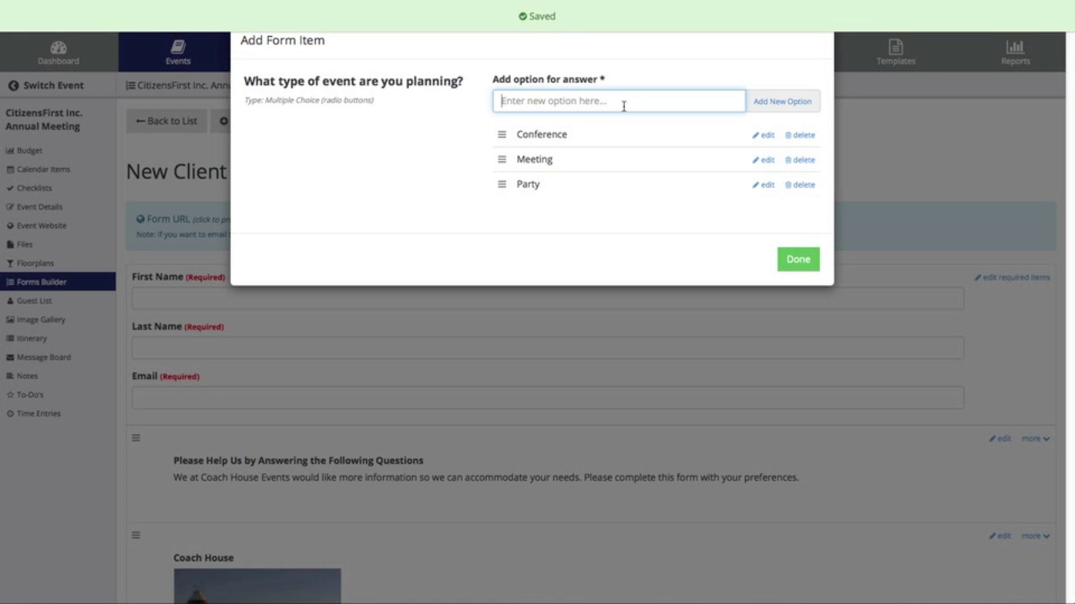
text(Wedding)
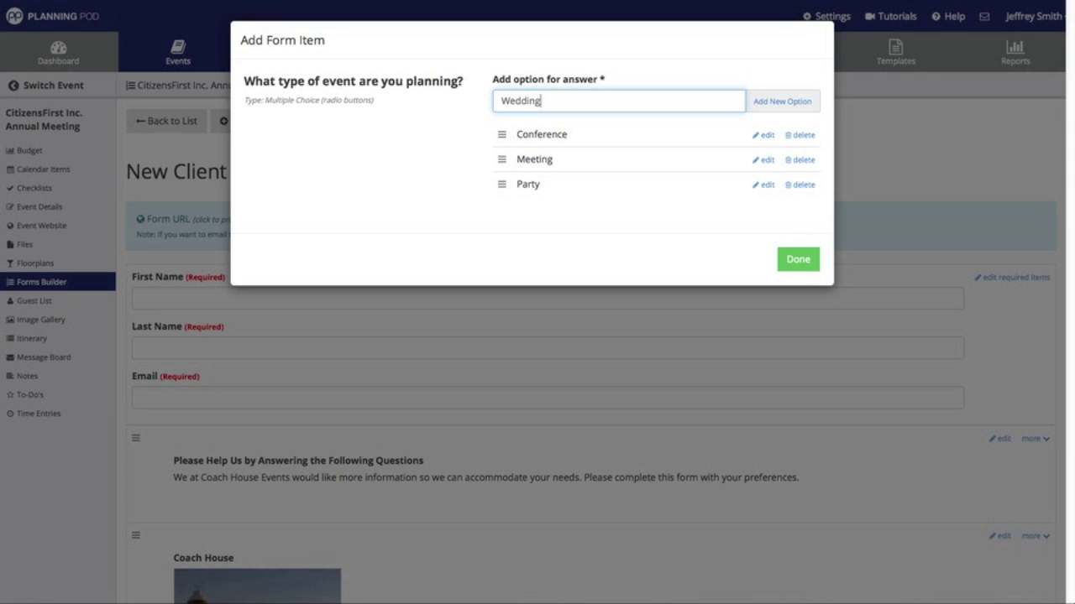
click(778, 104)
click(598, 101)
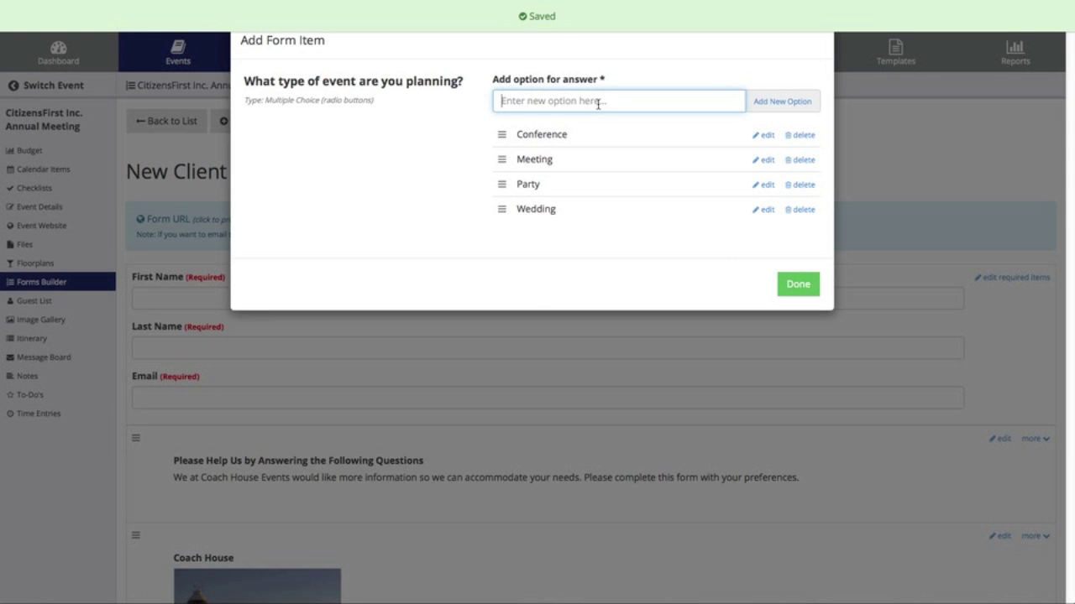
text(Fundrais)
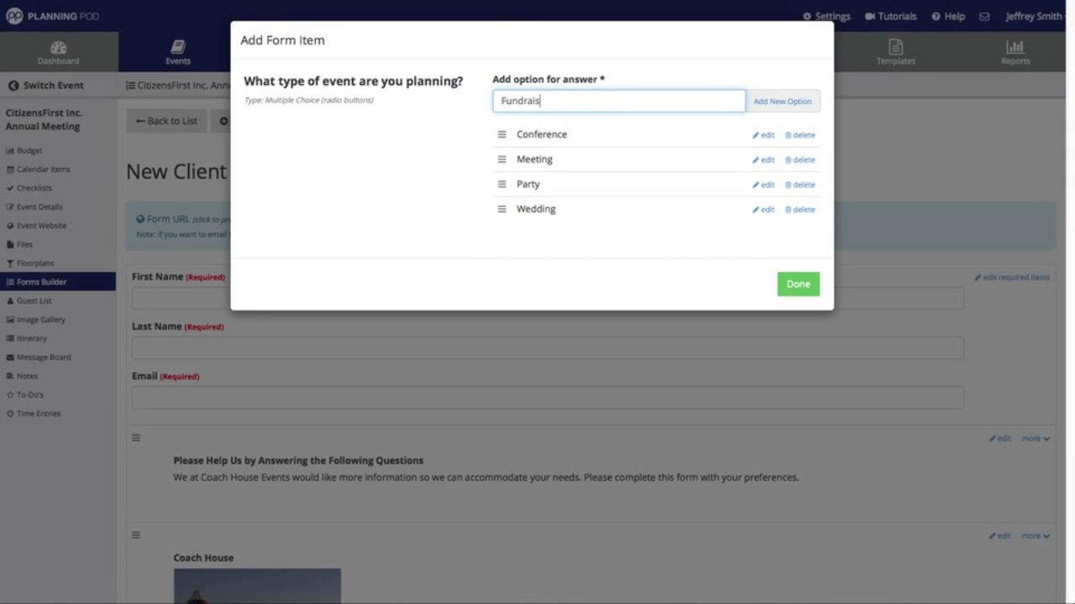
text(er)
click(766, 106)
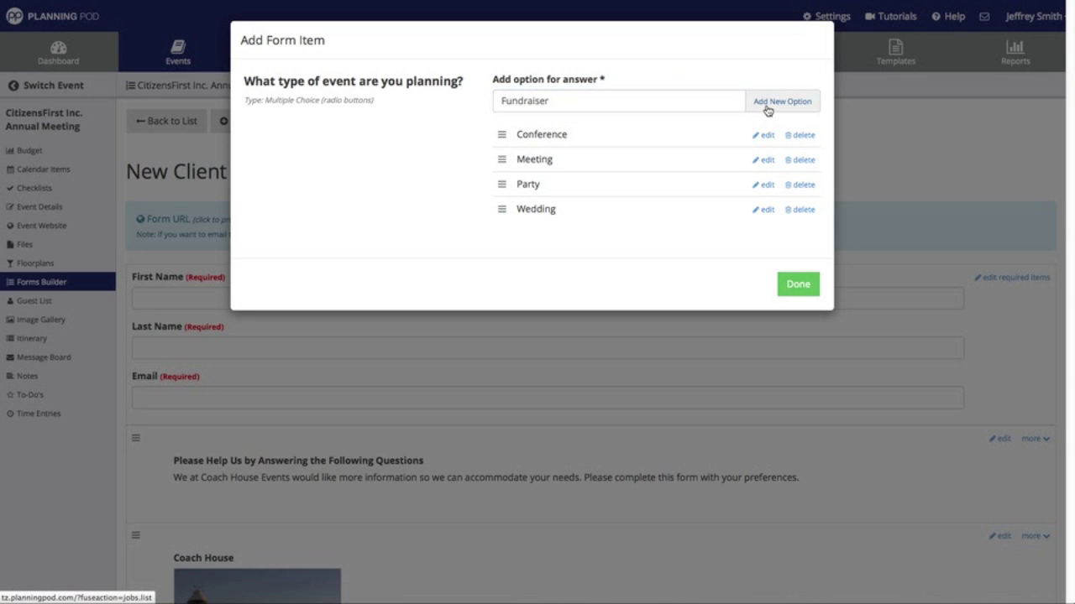
click(598, 100)
text(Other)
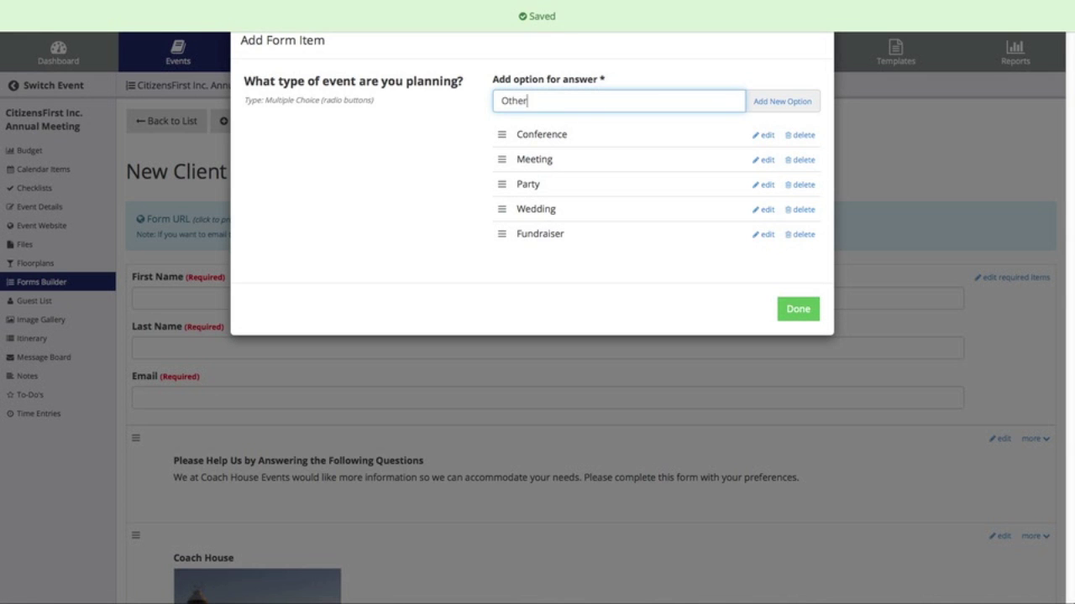
click(772, 100)
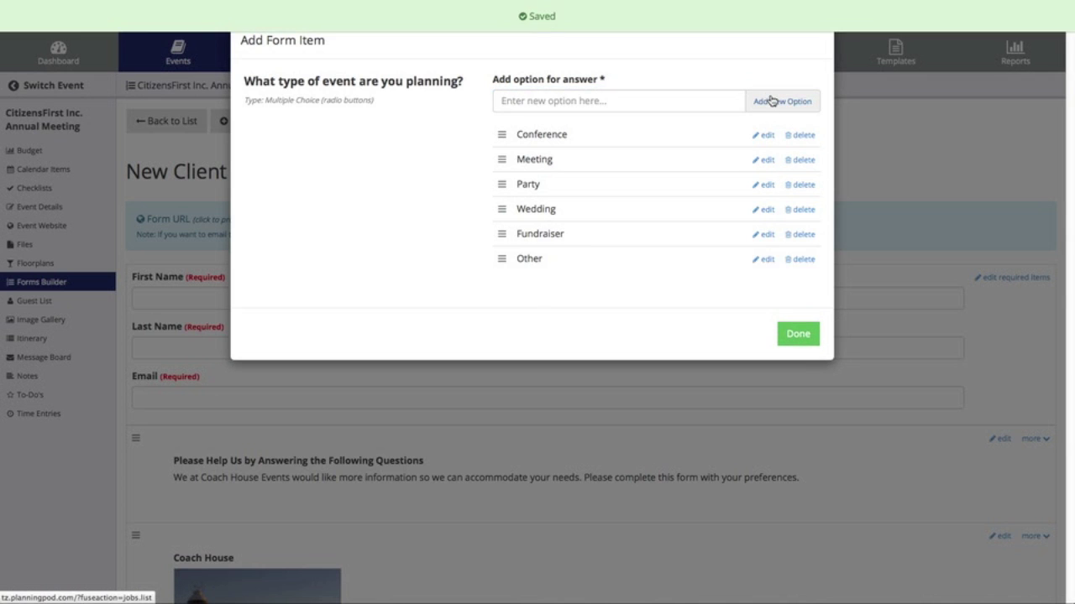
click(767, 186)
- Rename Party to 'Party / Celebration', delete Other, and move Fundraiser up and Meeting down
click(622, 184)
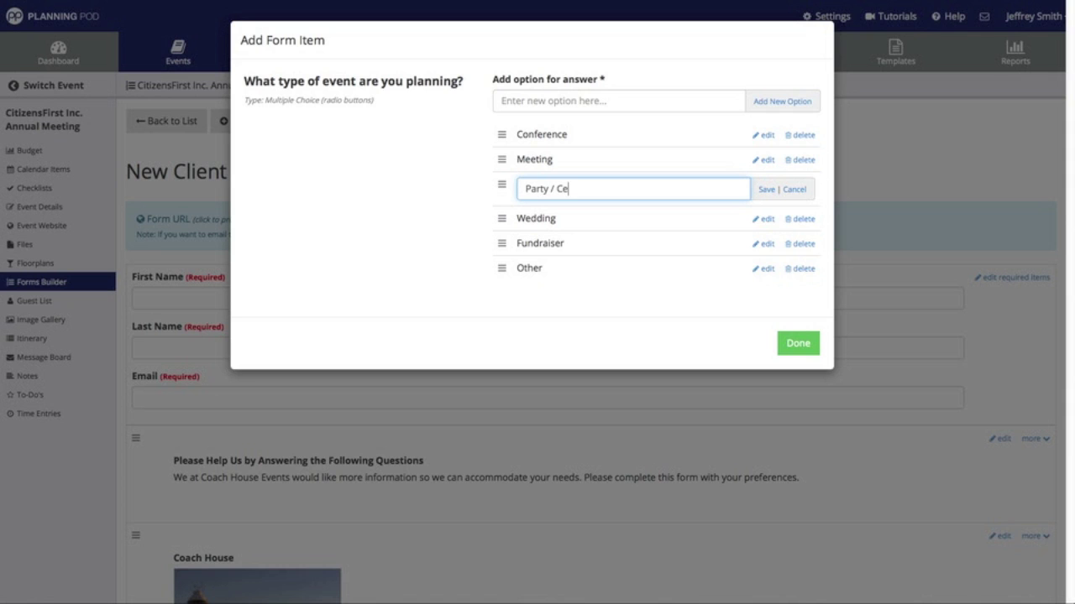
text(/ Celebration)
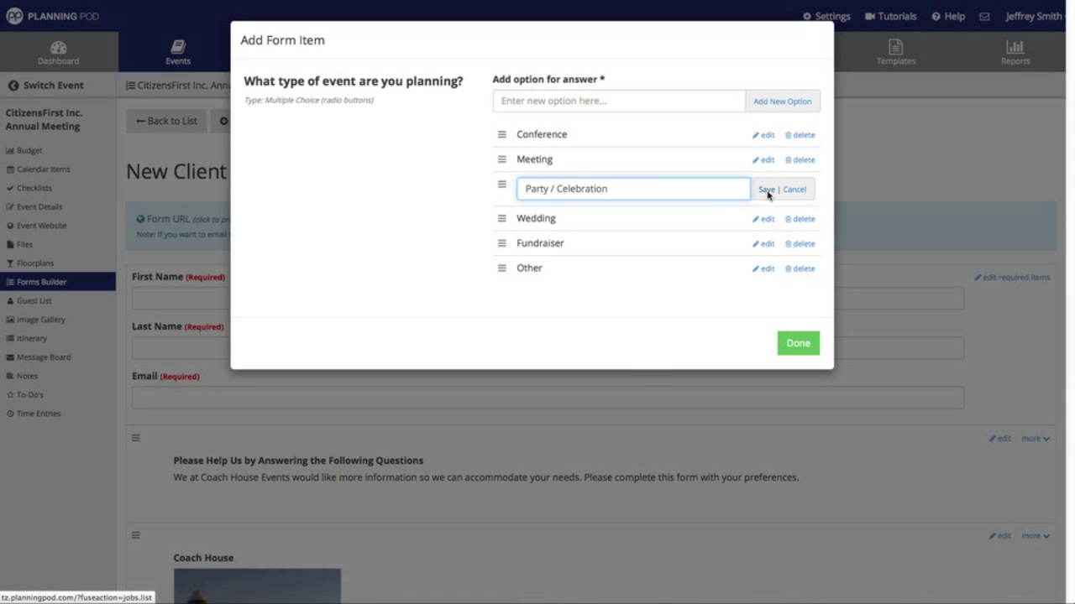
click(766, 190)
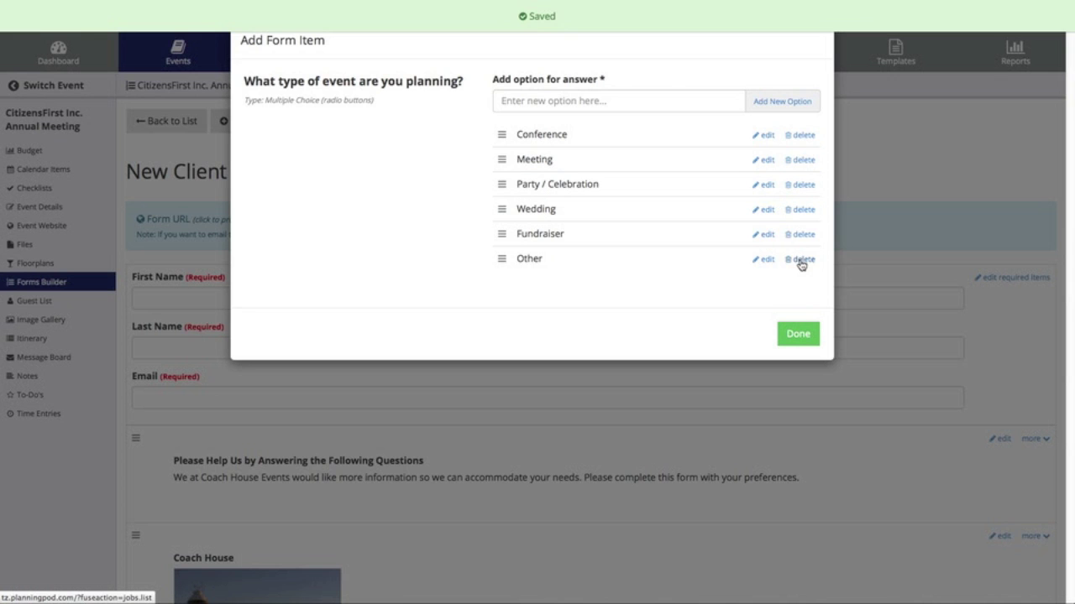
click(802, 262)
click(626, 253)
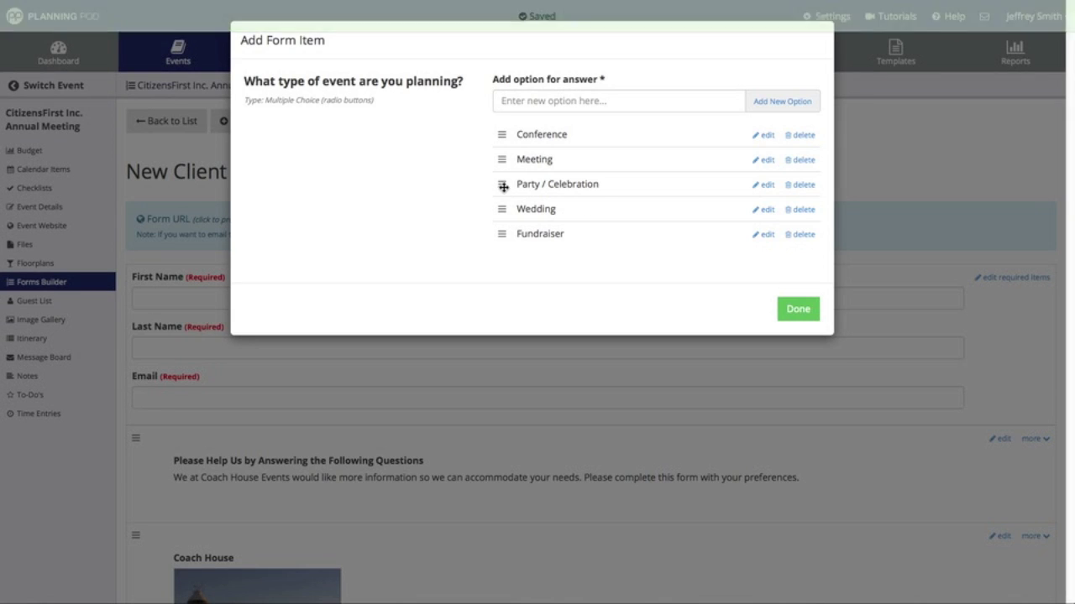
drag(502, 159, 512, 195)
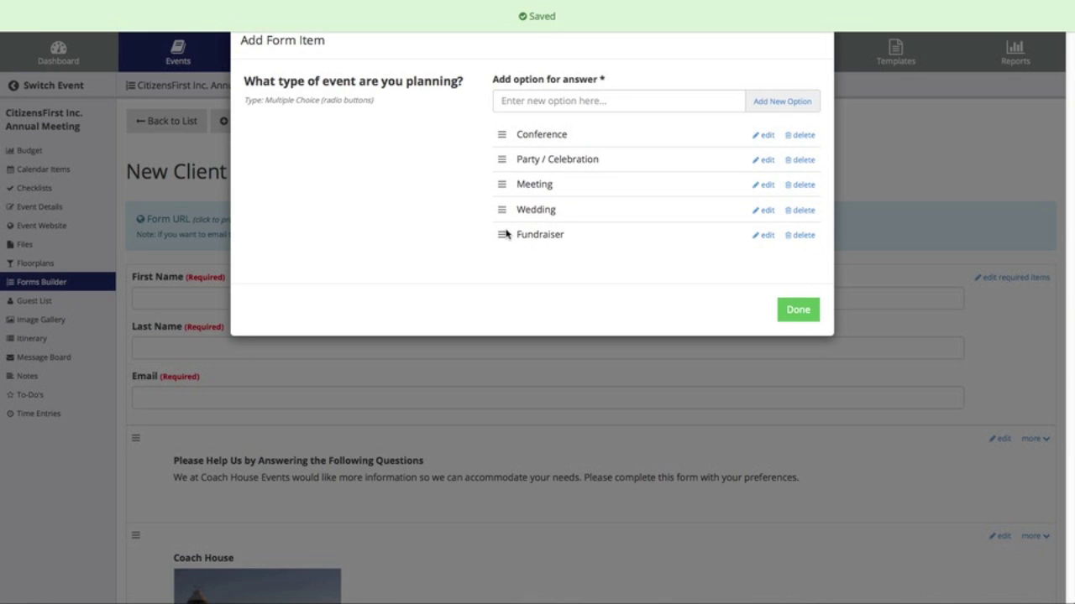
mouse_move(502, 233)
mouse_down()
mouse_move(509, 156)
mouse_move(504, 243)
mouse_move(515, 246)
mouse_up()
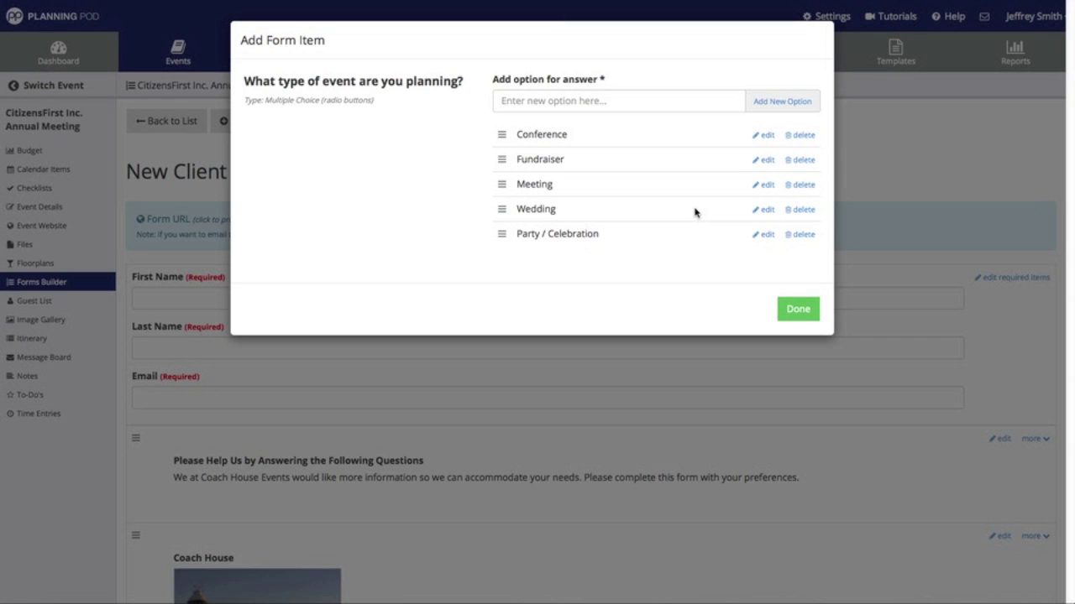
- Save the event-type question and try its answers in the preview, ending on Conference
click(798, 310)
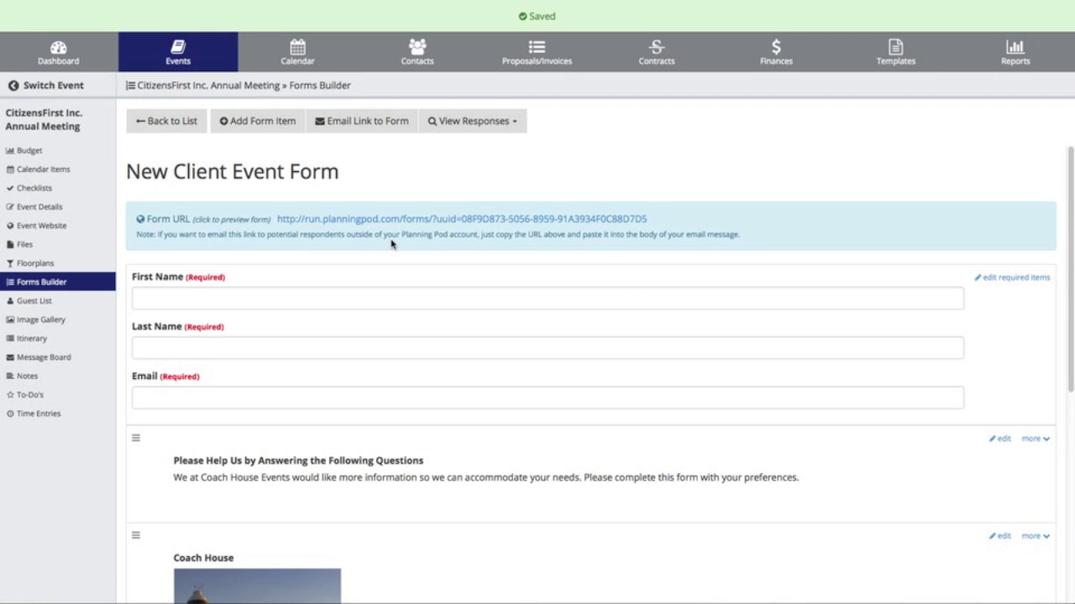
scroll(391, 240, down, 5)
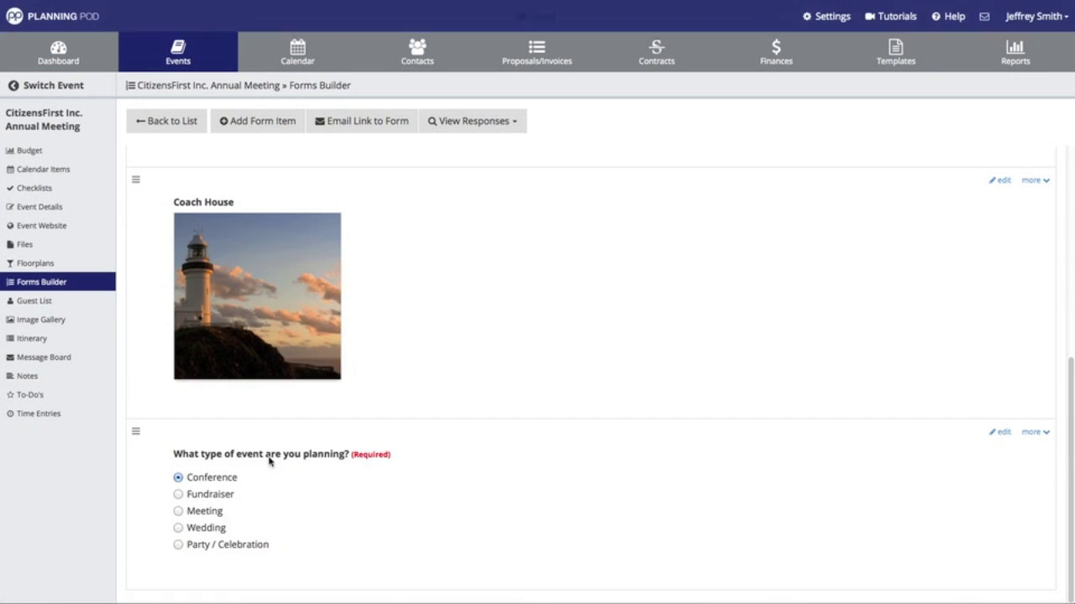
click(179, 495)
click(178, 511)
click(178, 528)
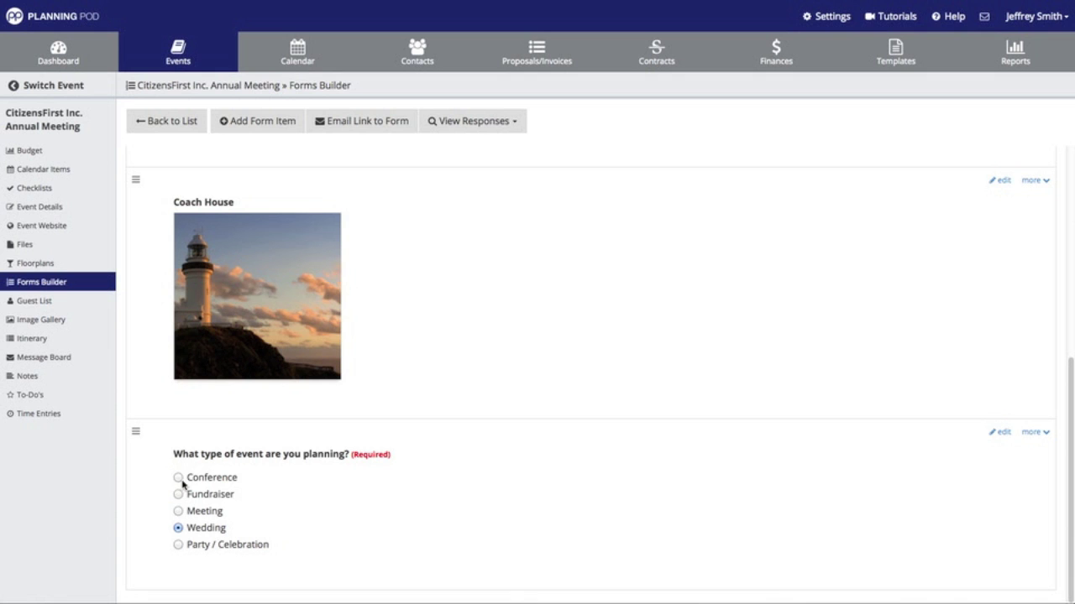
click(179, 479)
scroll(468, 456, up, 5)
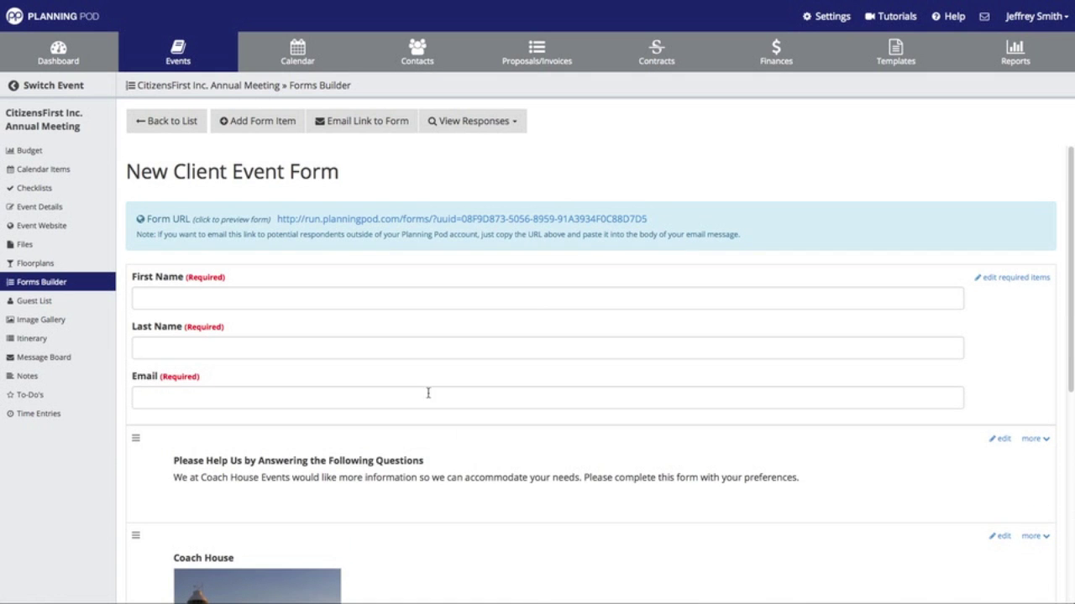
- Add the optional long-answer question 'Describe the goals of your event'
click(258, 122)
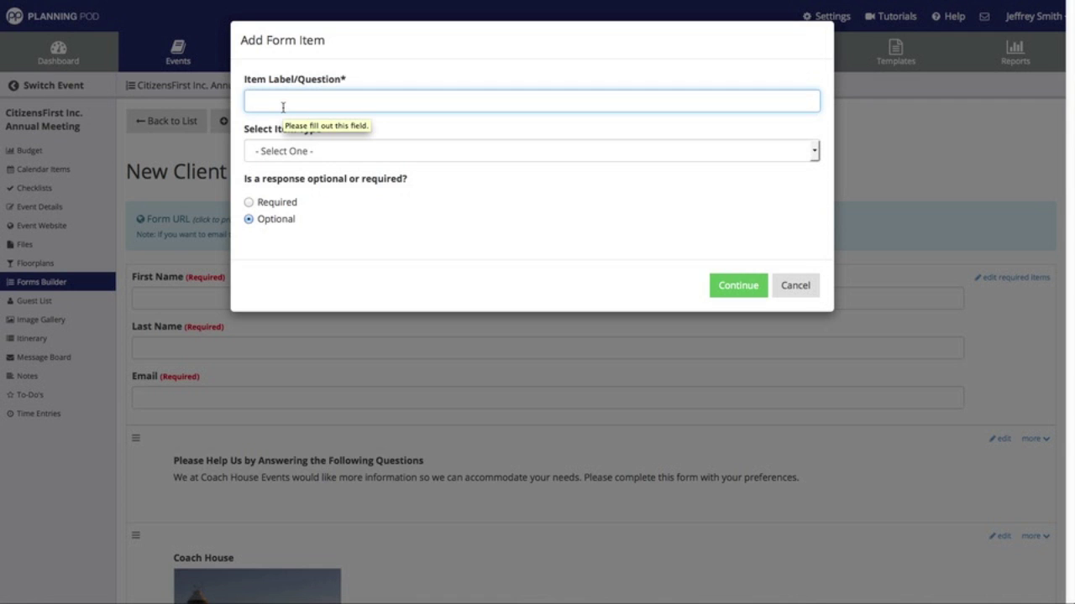
text(Describe)
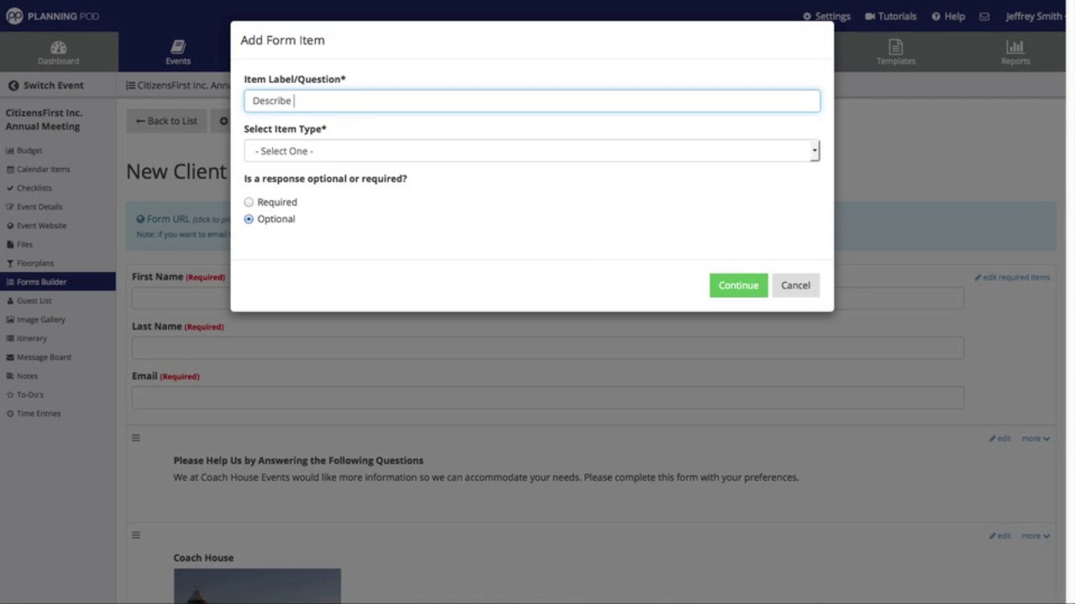
text( the goals of your event.)
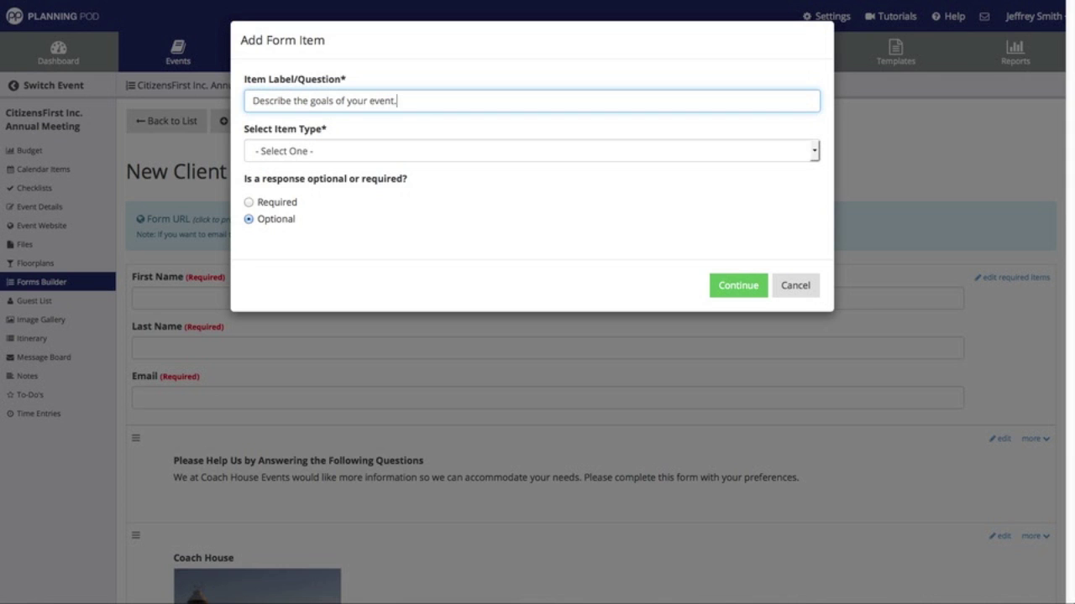
click(296, 160)
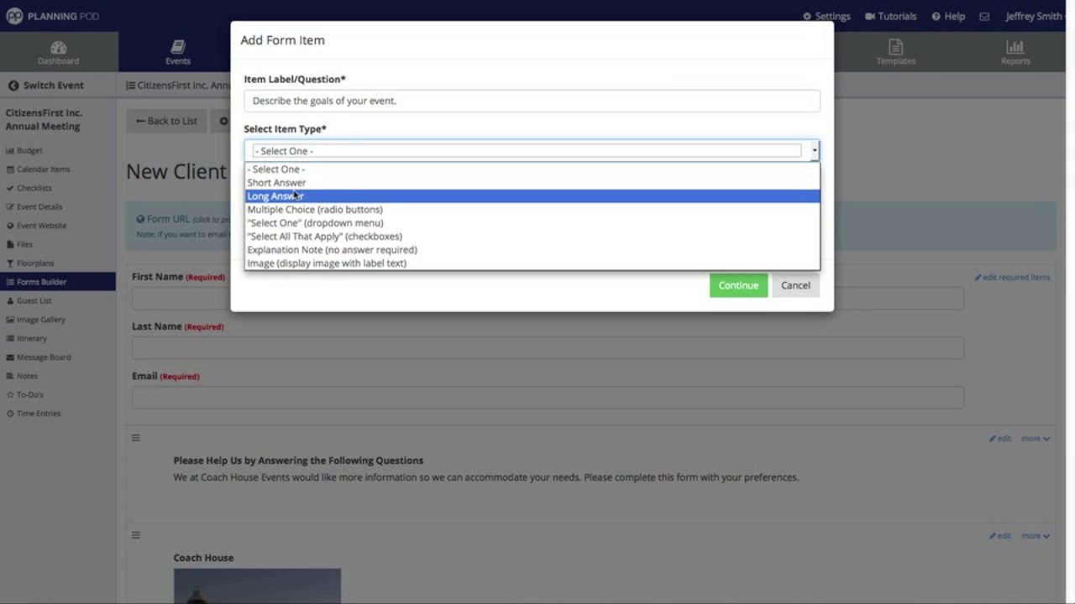
click(293, 197)
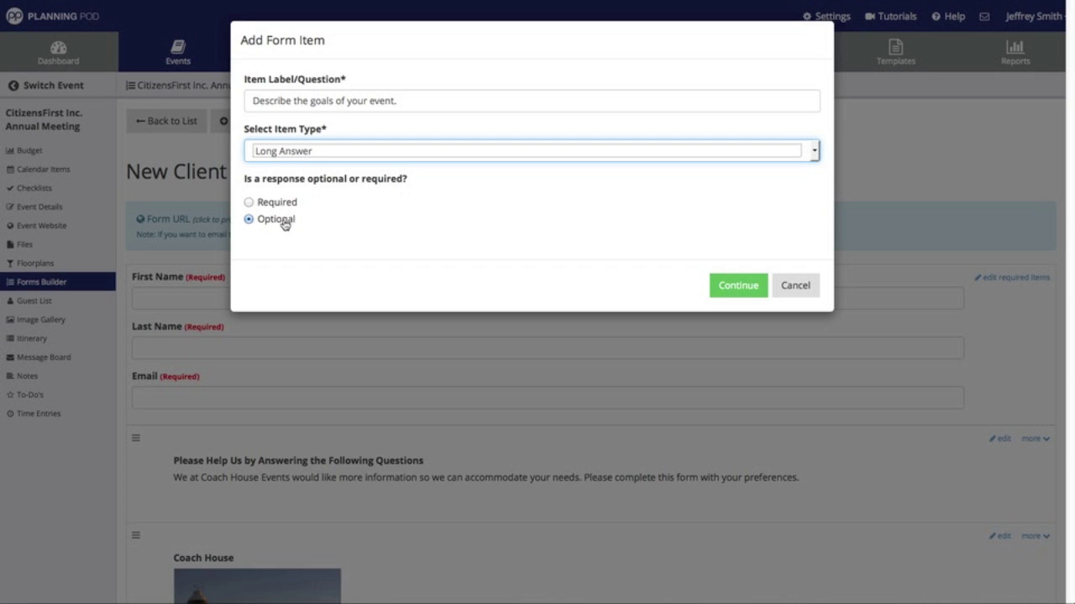
click(731, 289)
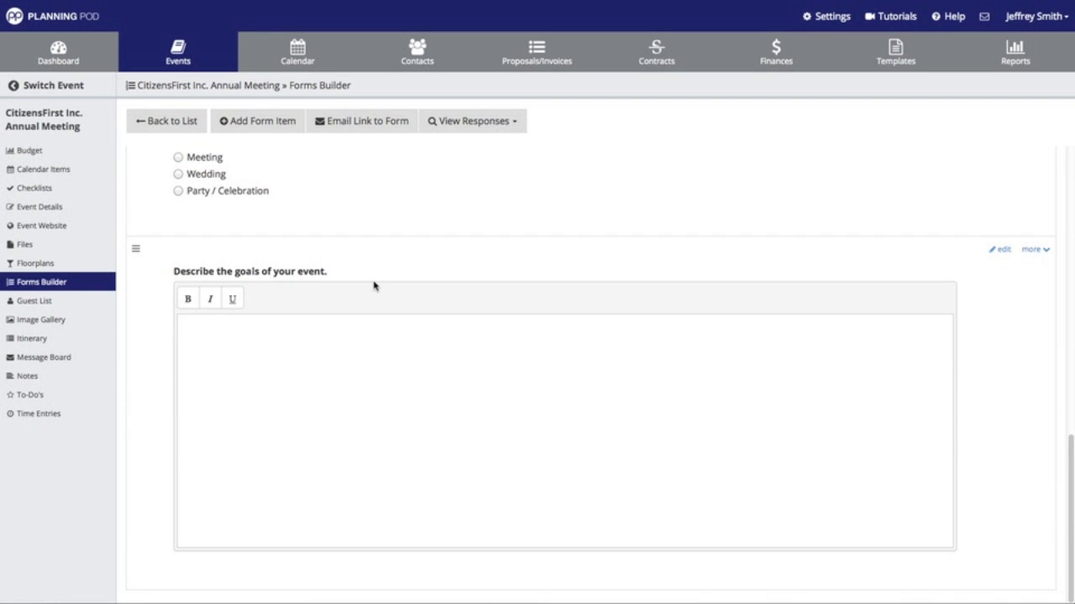
- Add a required short-answer question 'What is the overall budget for your event?'
click(262, 122)
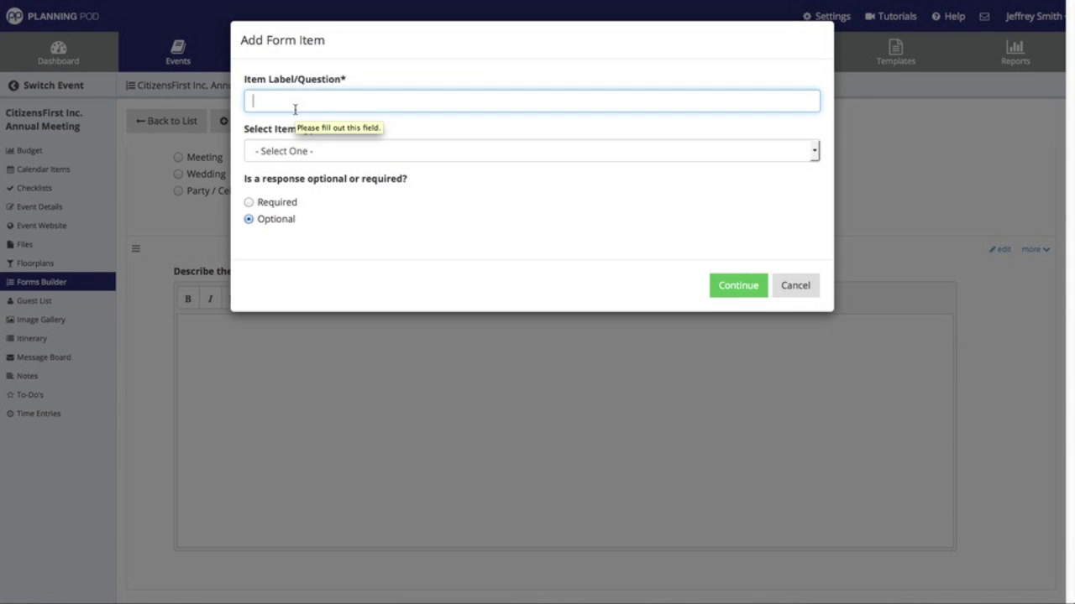
text(W)
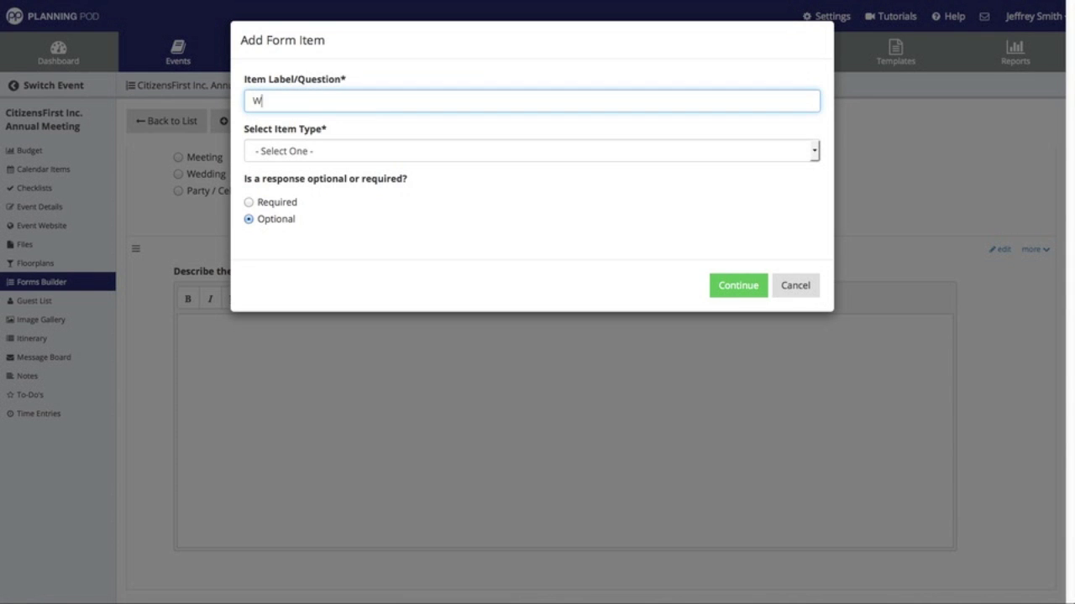
text(hat is the overall budget )
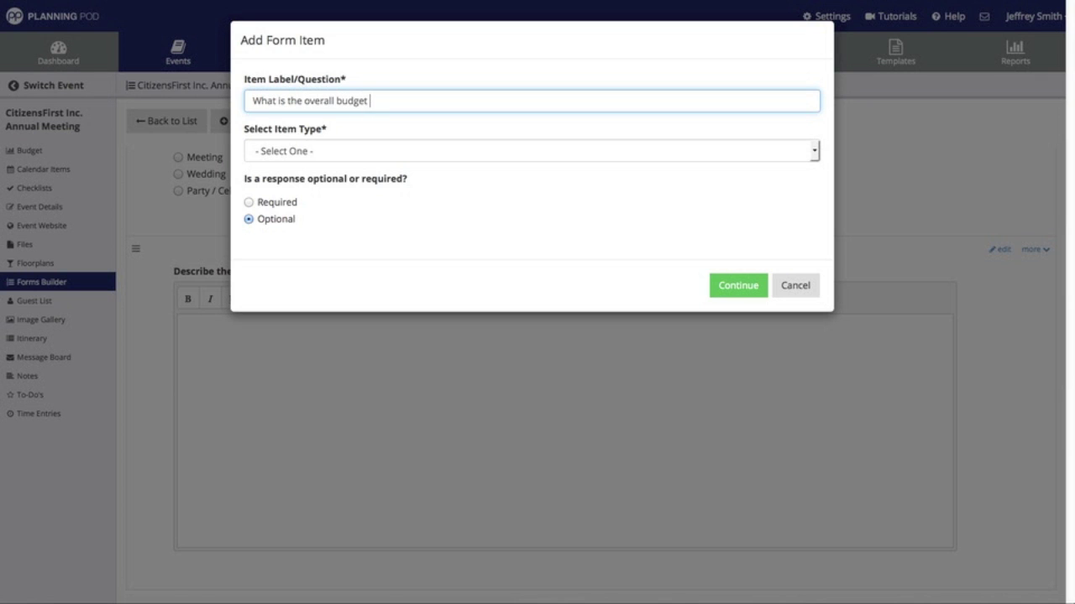
text(for your event?)
click(288, 152)
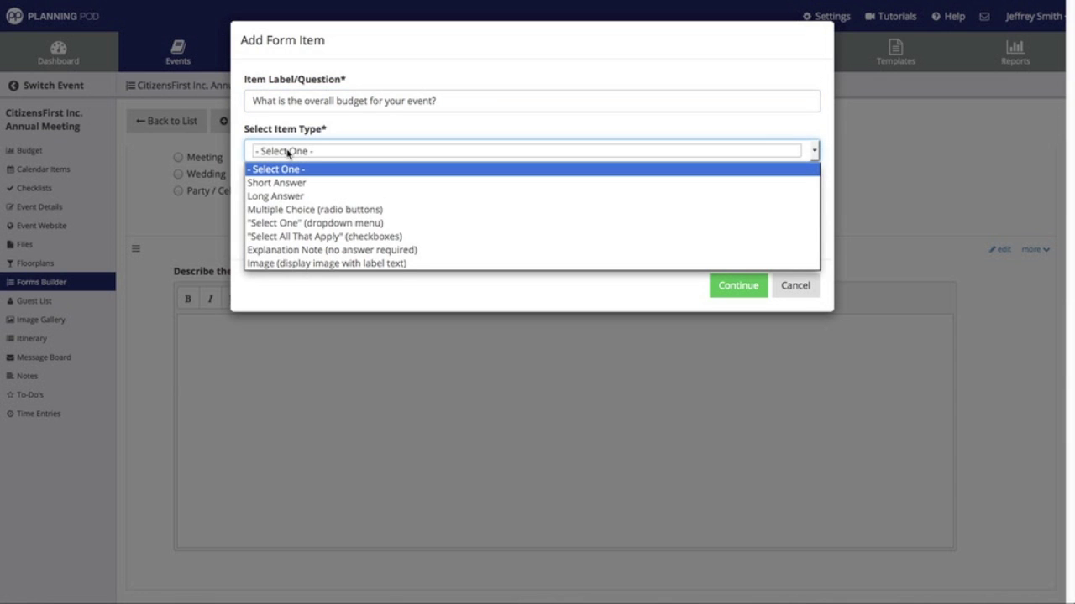
click(292, 182)
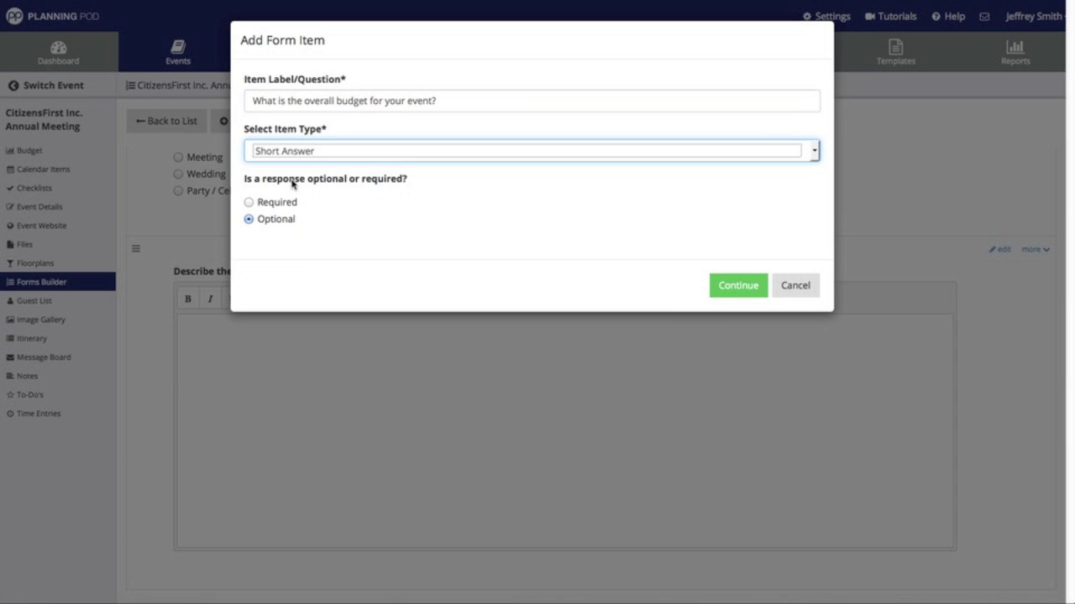
click(249, 205)
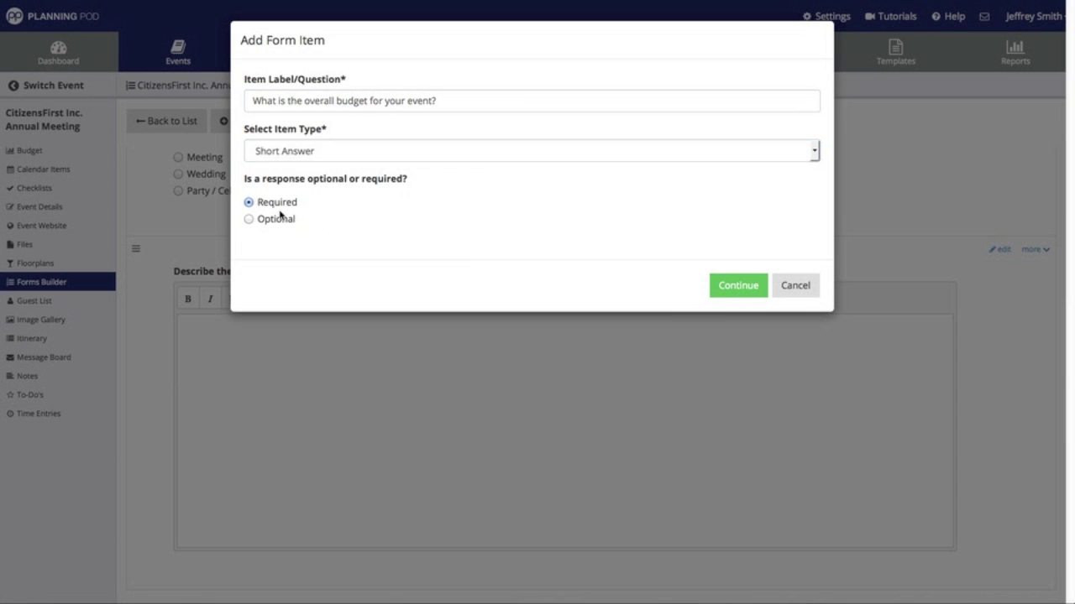
click(721, 288)
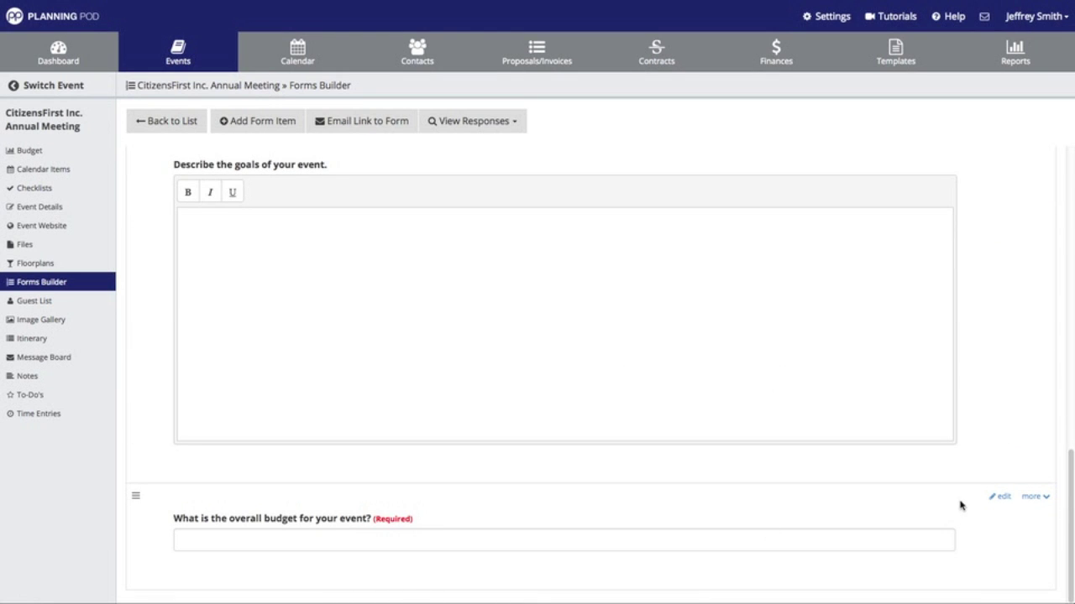
- Reword the budget question to include '(including food and beverage)'
click(1004, 498)
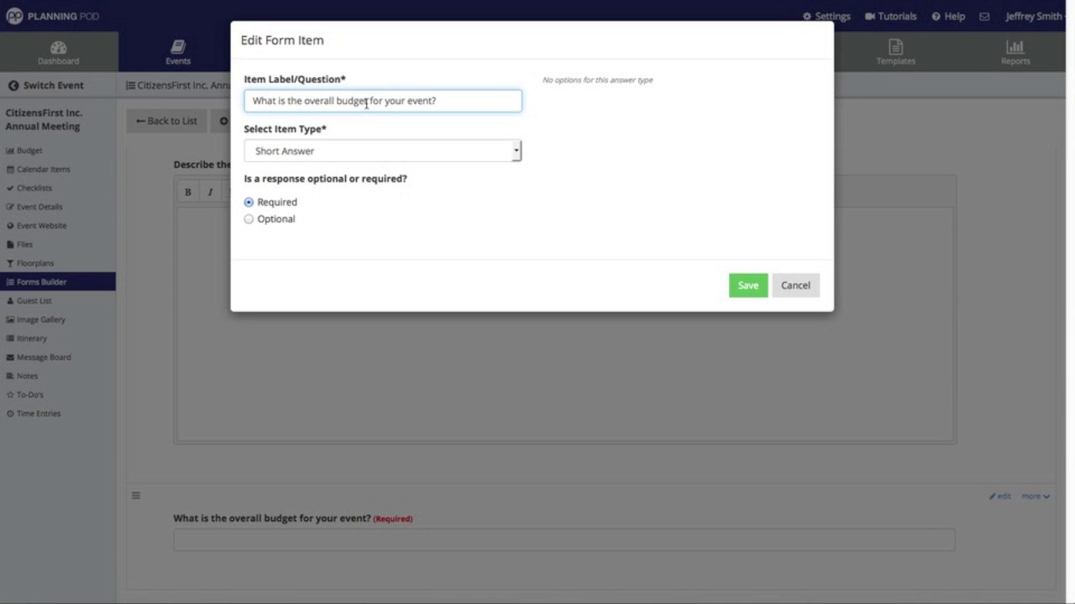
text((including fo)
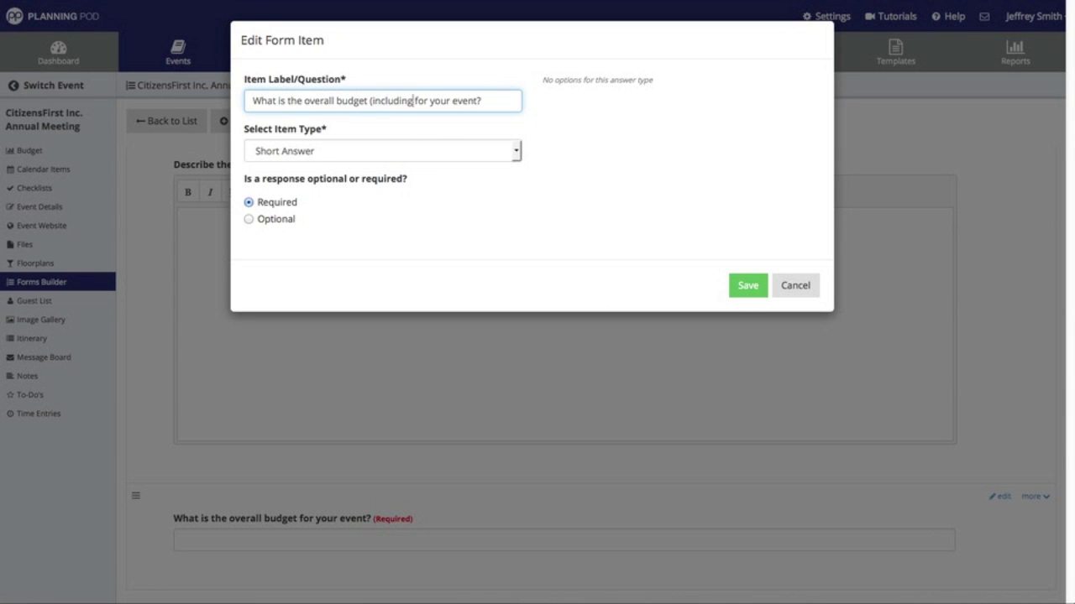
text(od and beverage)
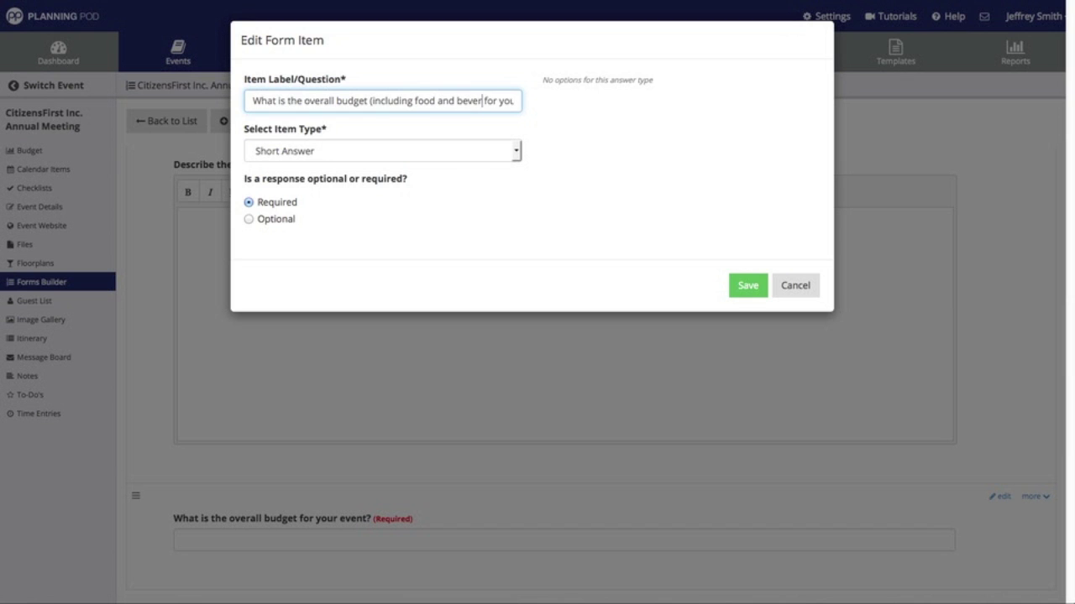
text())
click(748, 285)
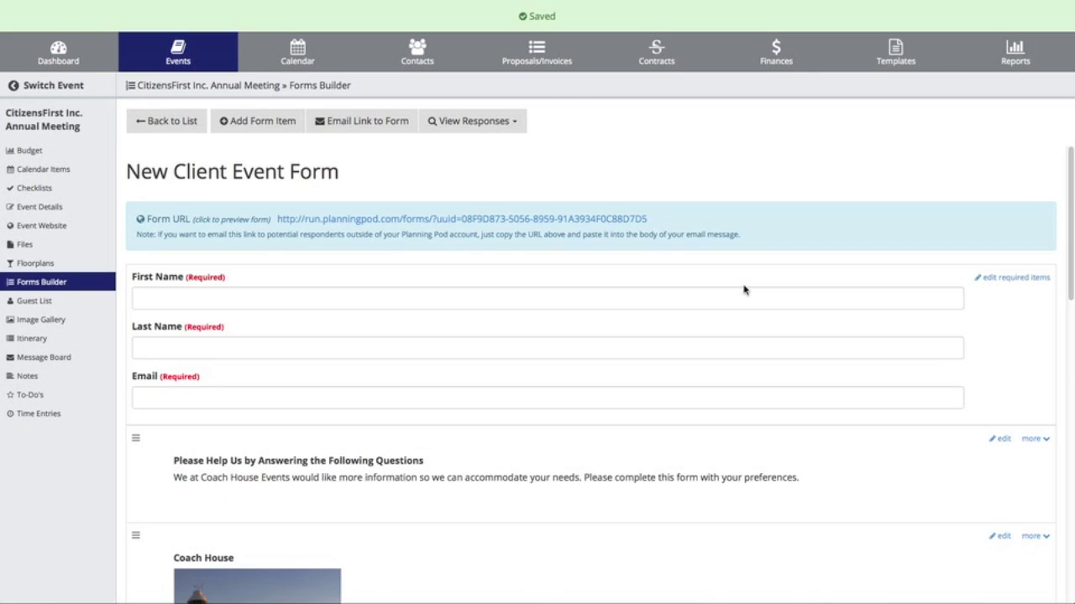
scroll(665, 342, down, 10)
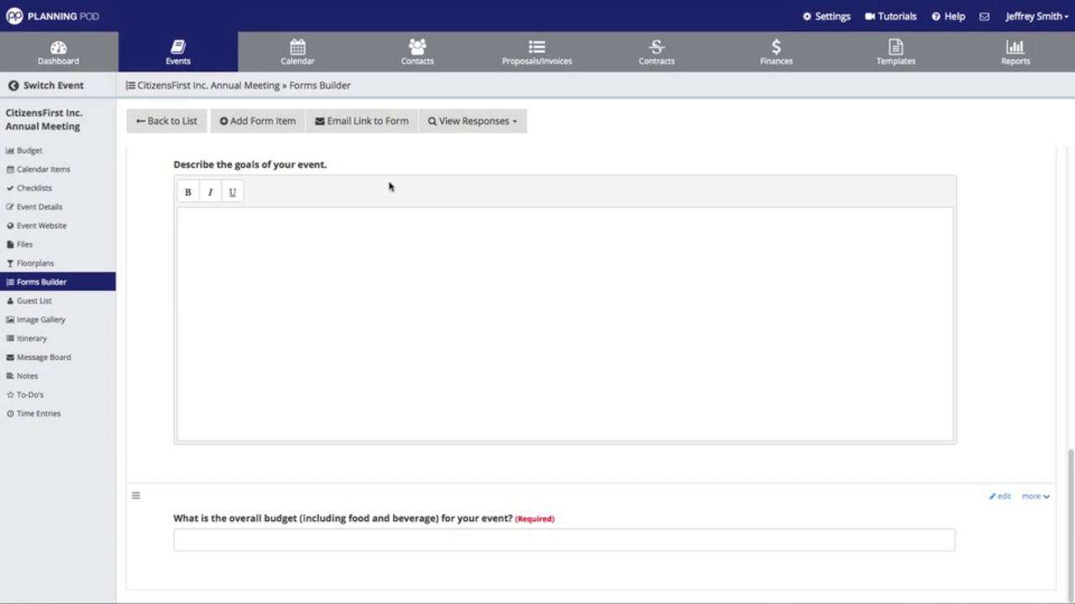
- Add a required Select One question 'What best describes the style of your event?'
click(270, 126)
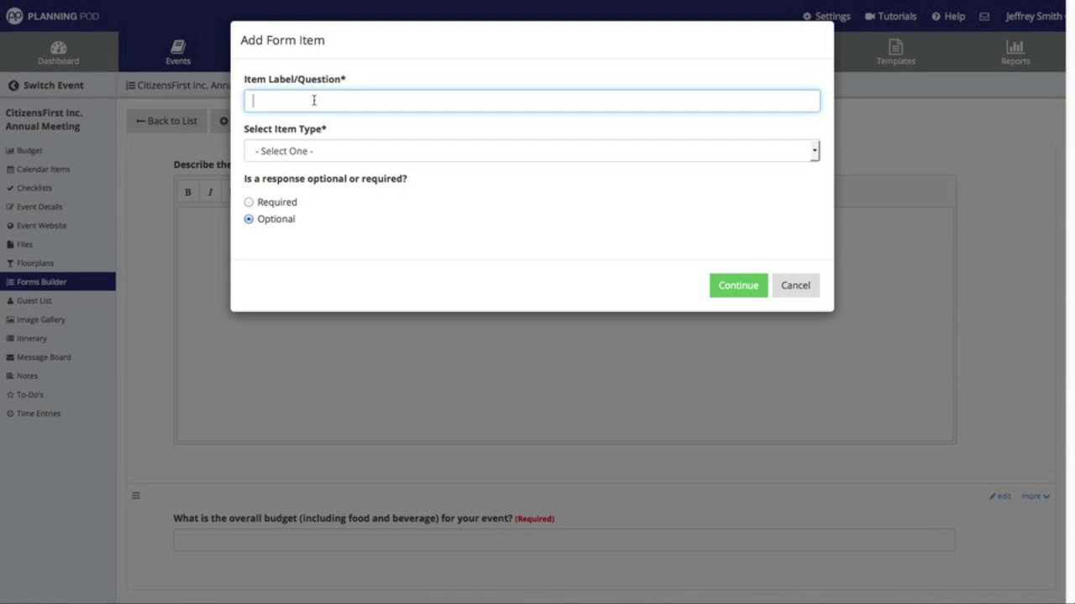
text(What best describes the style of your event?)
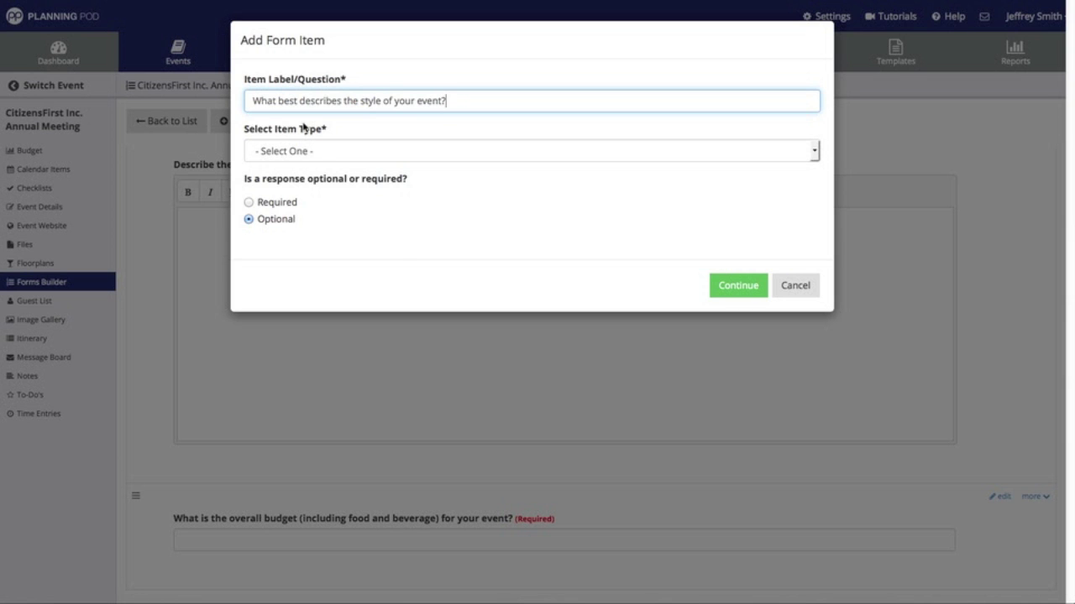
click(261, 158)
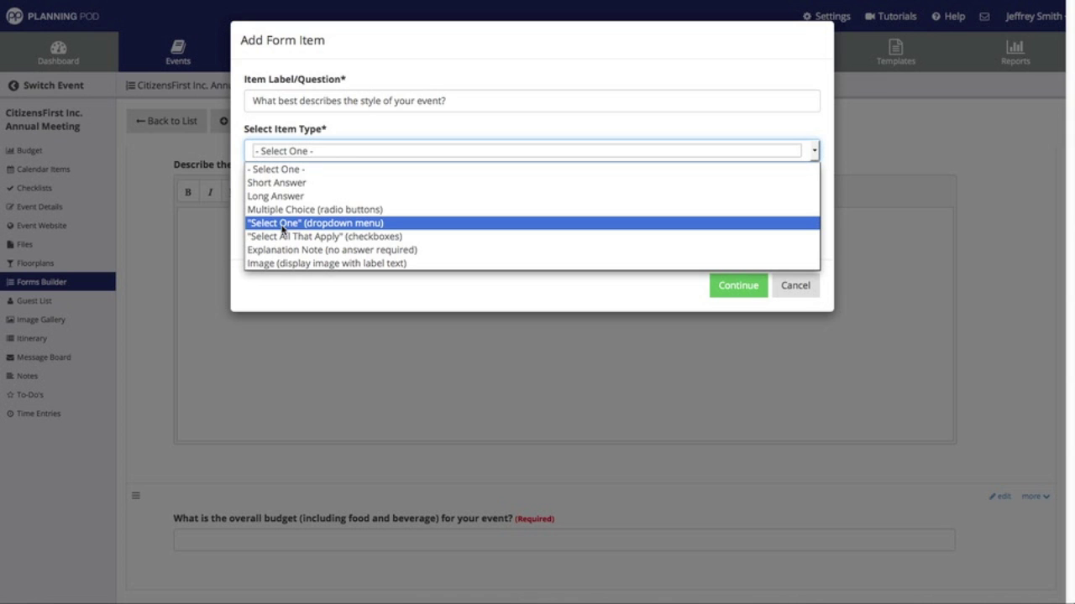
click(283, 224)
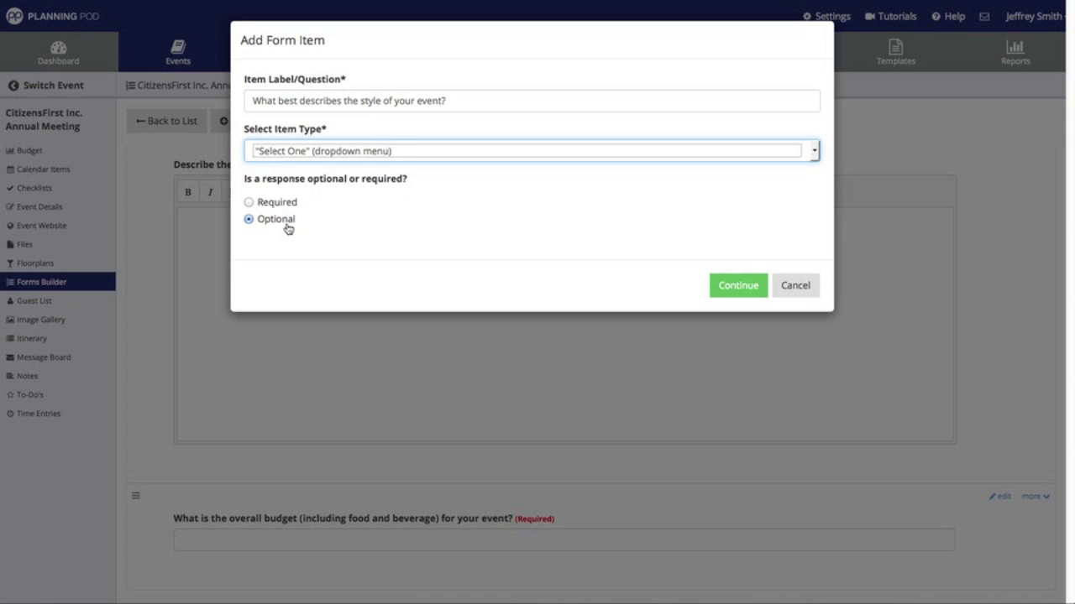
click(280, 206)
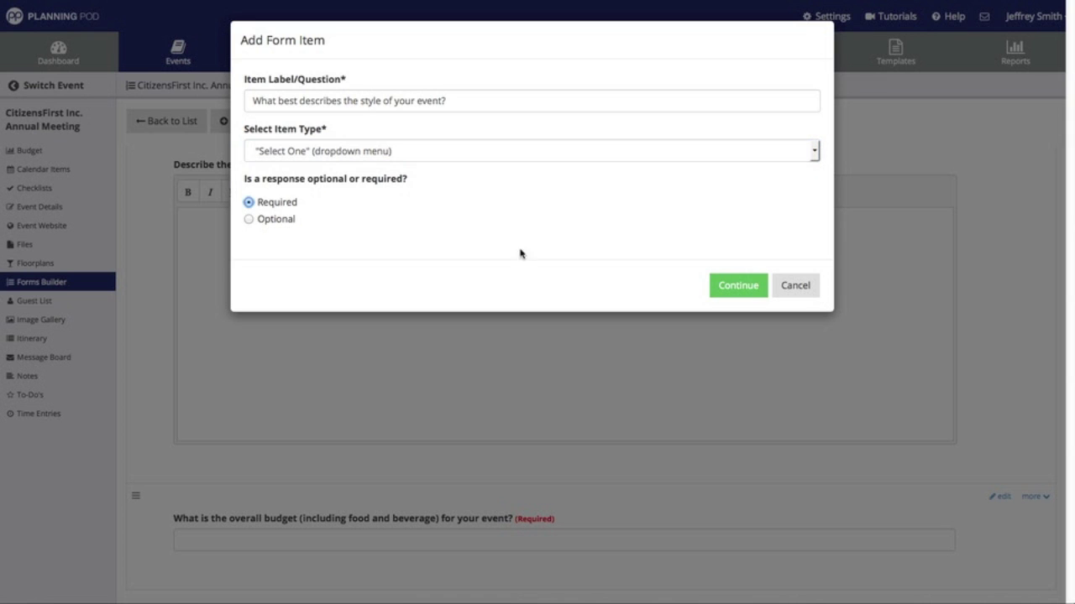
click(739, 287)
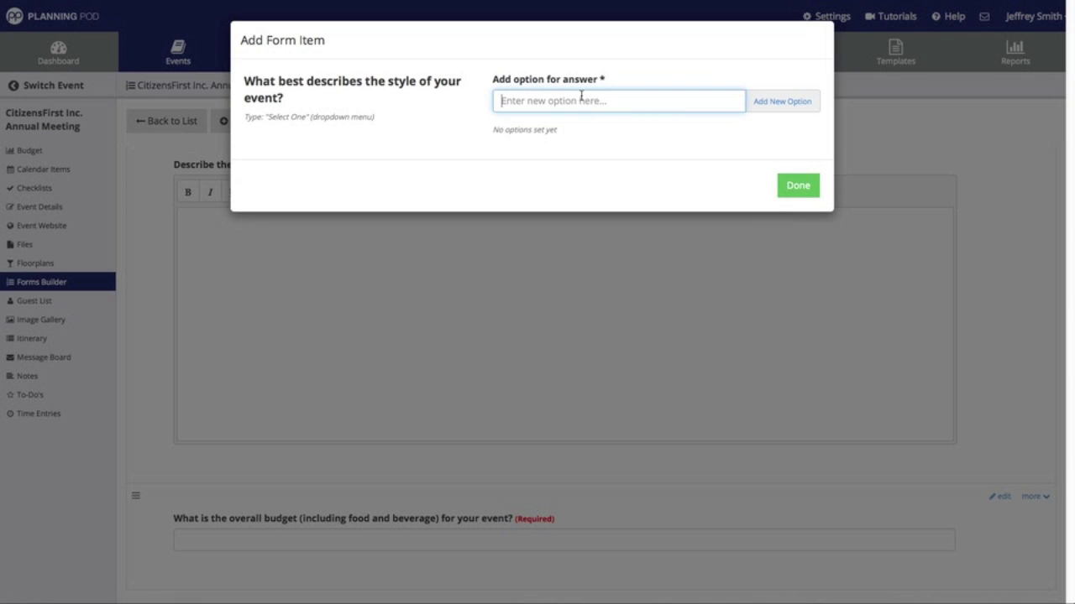
- Add the options Modern, Vintage, Professional/Corporate and Children's, then move Professional/Corporate to the top
text(Modern)
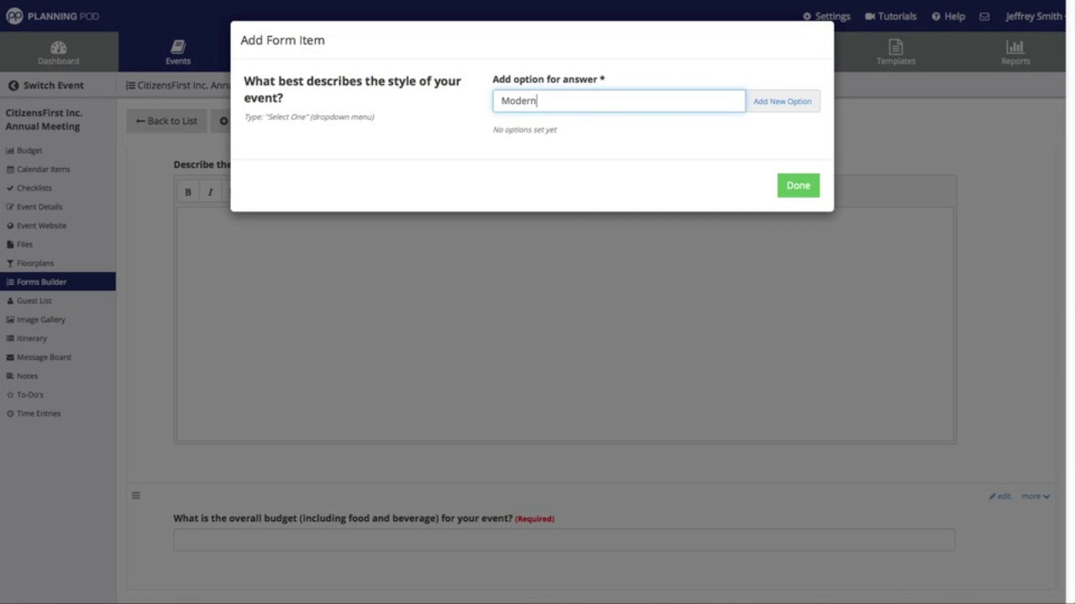
click(801, 103)
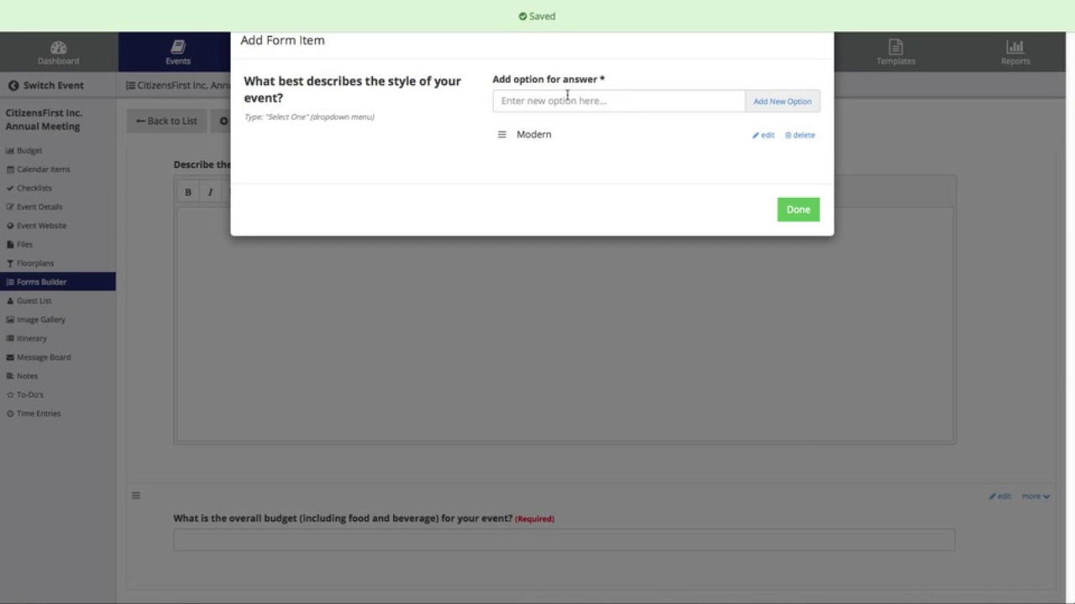
text(Viunt)
key(BackSpace)
key(BackSpace)
key(BackSpace)
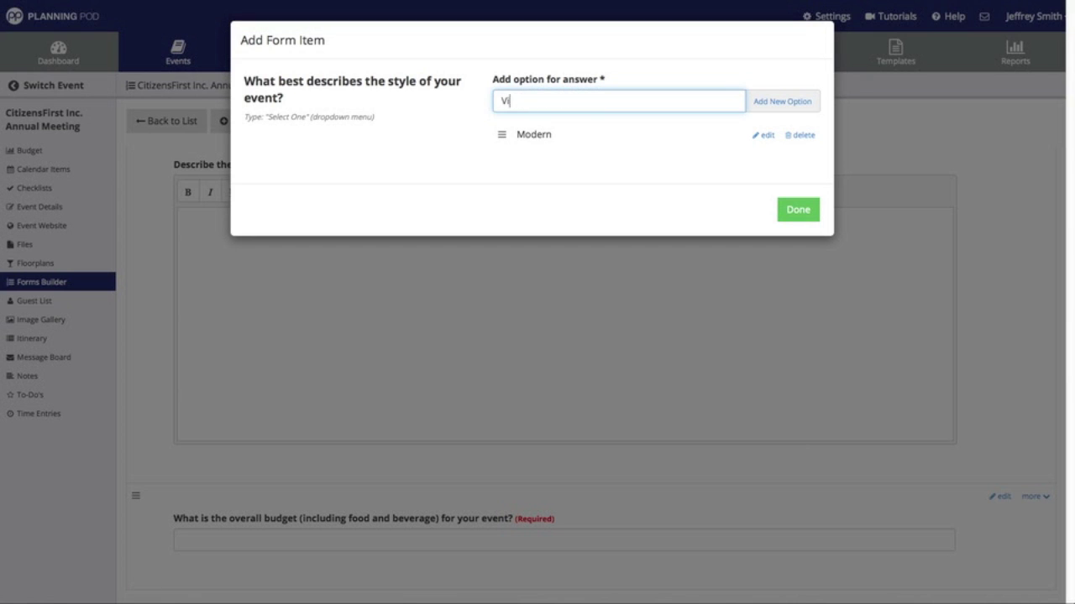
click(774, 103)
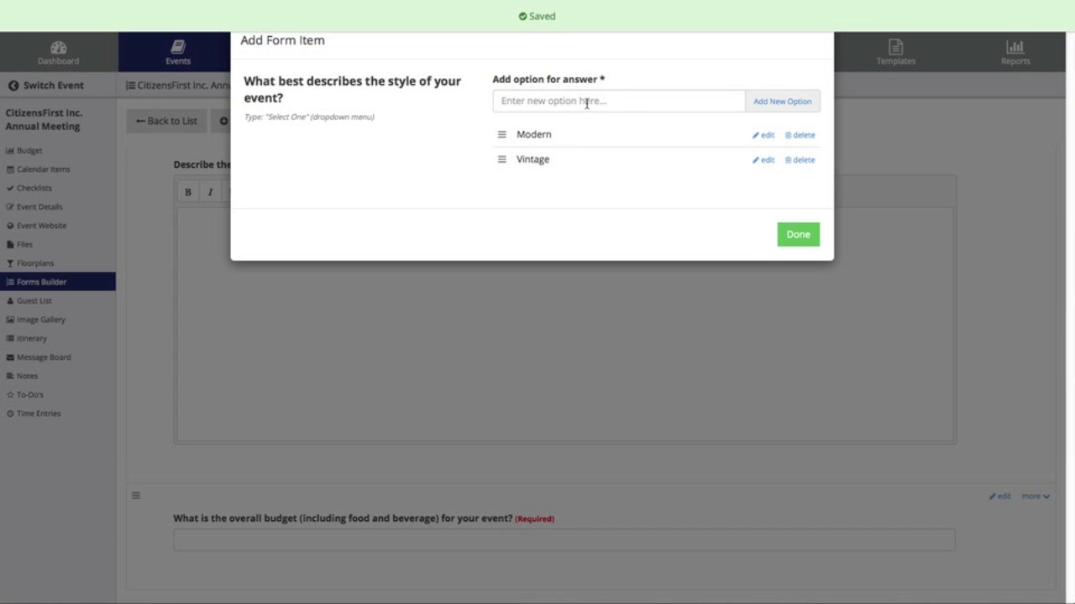
click(586, 102)
text(Professional/)
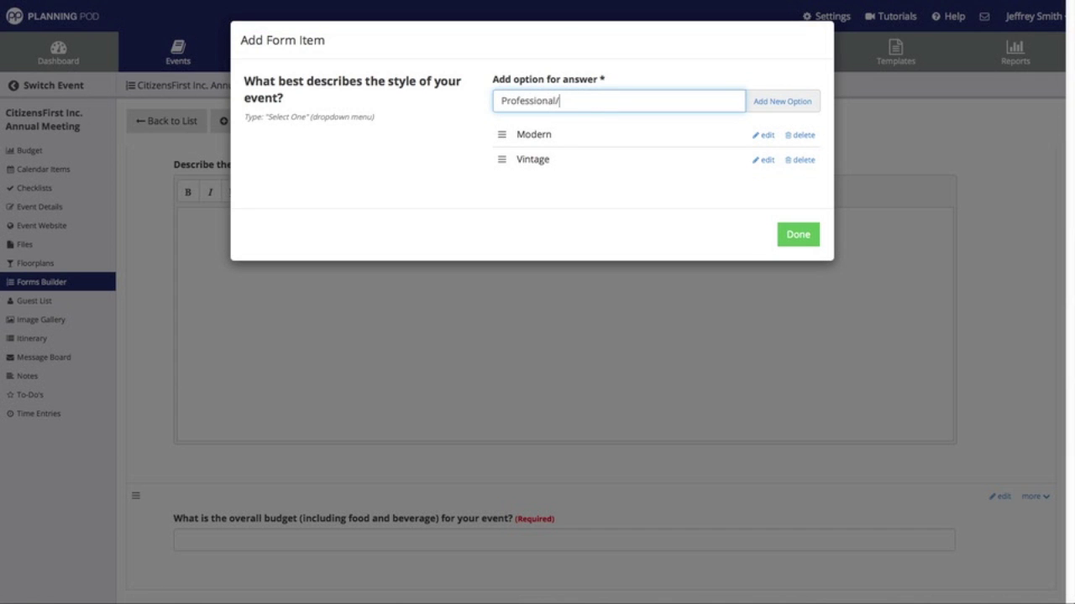
text(Corporate)
click(781, 106)
click(608, 107)
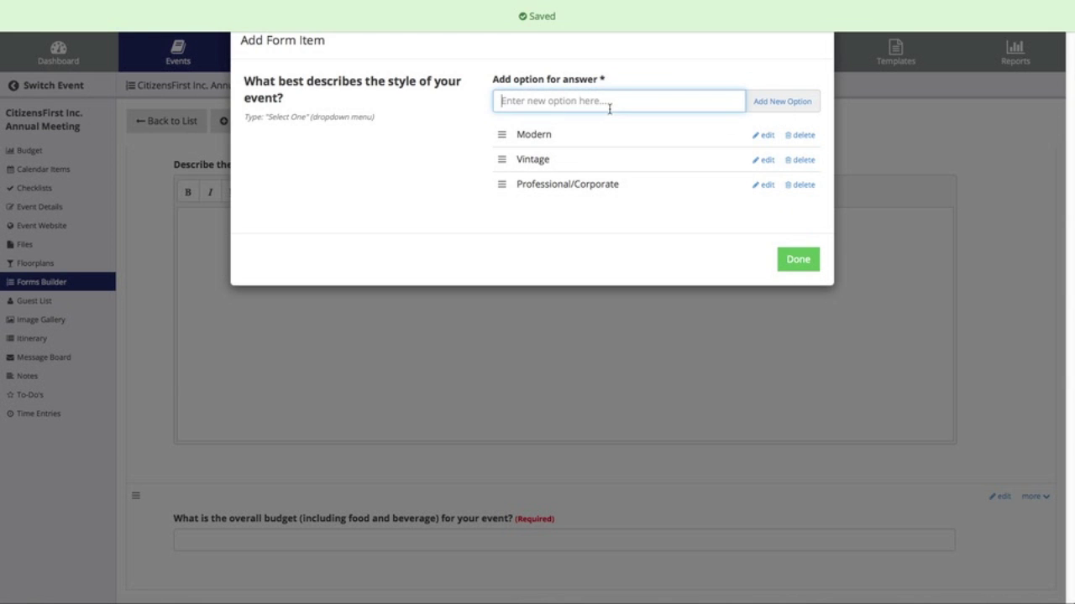
text(Children's)
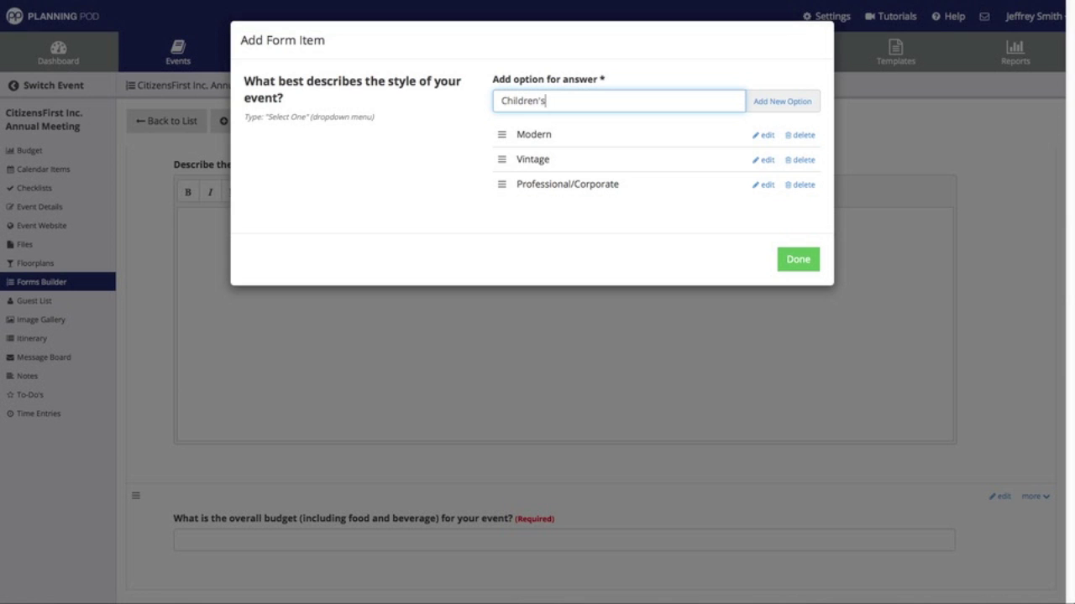
click(804, 108)
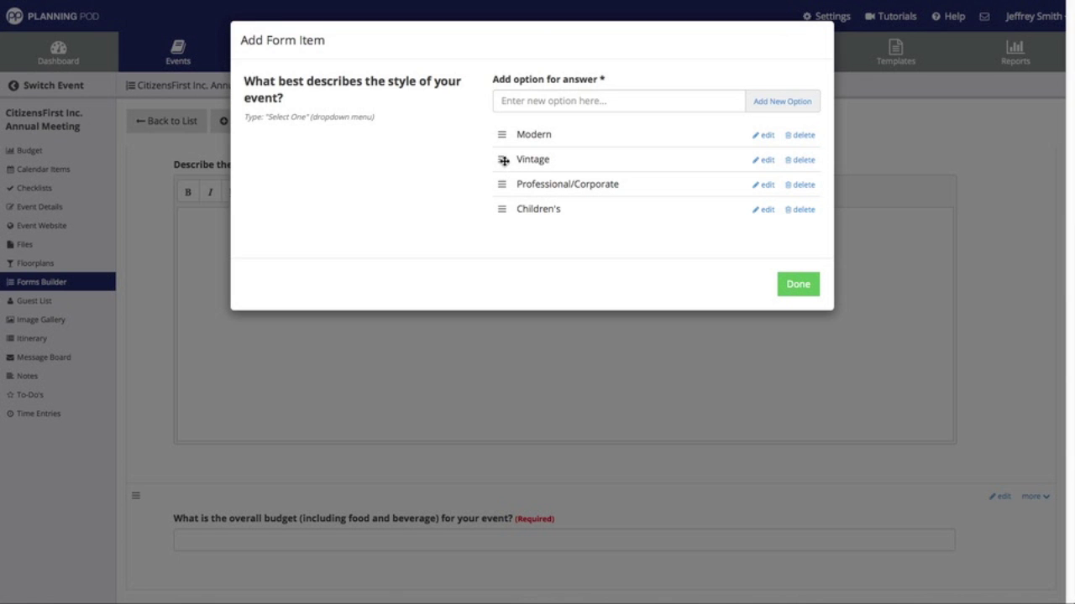
drag(501, 209, 509, 134)
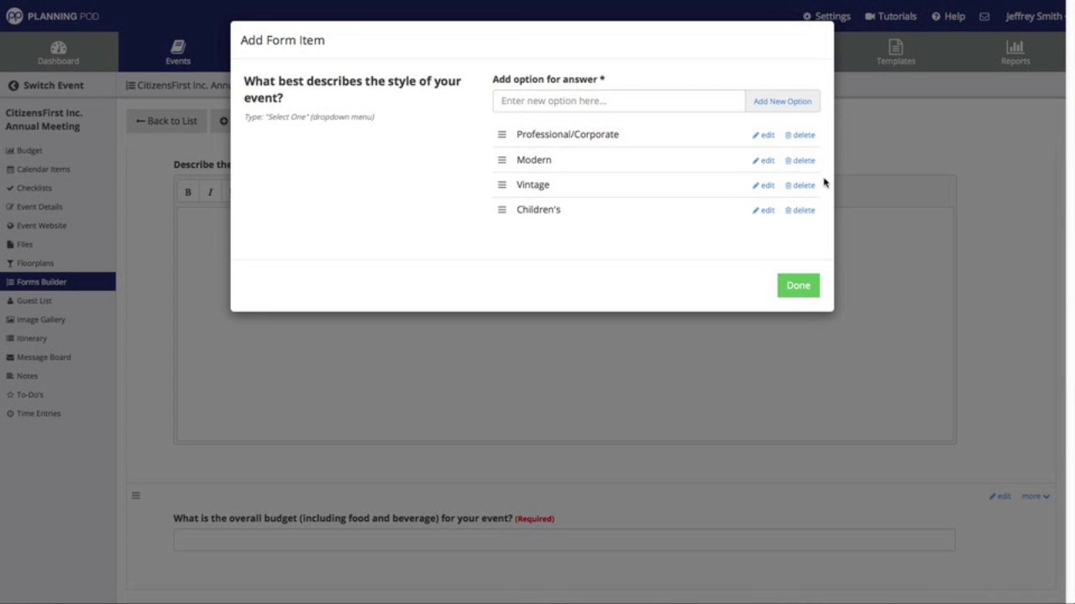
- Save the style question, then test its dropdown by picking Modern and then Children's
click(798, 287)
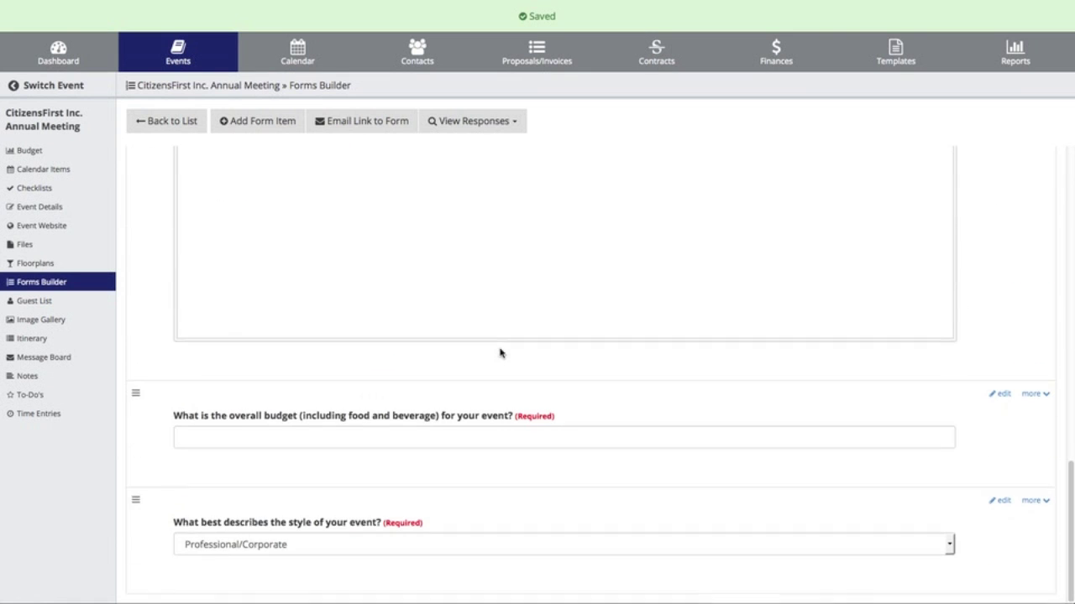
click(402, 546)
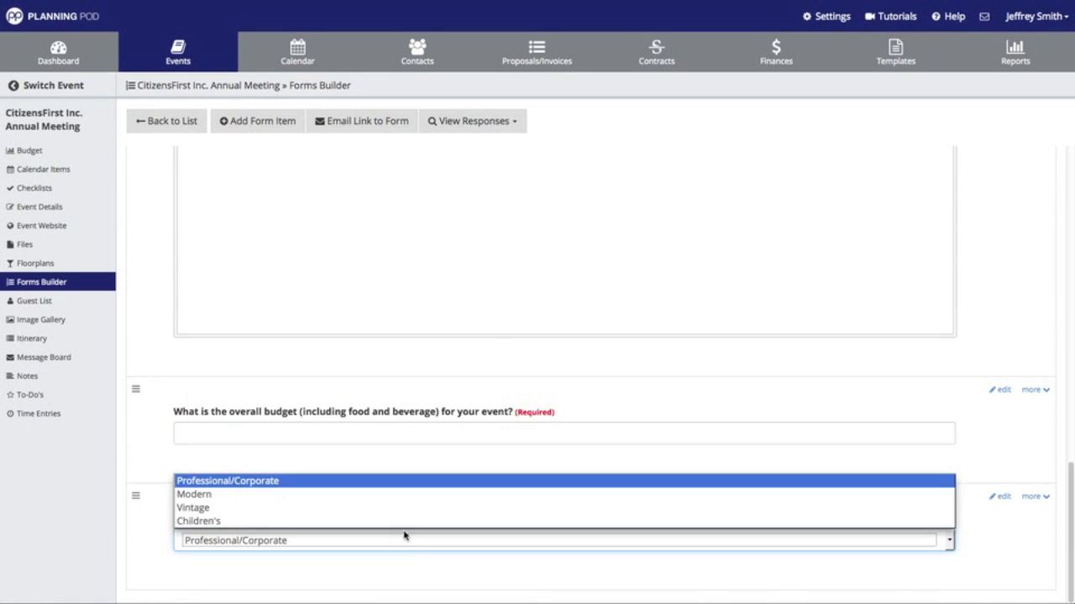
click(353, 494)
click(386, 545)
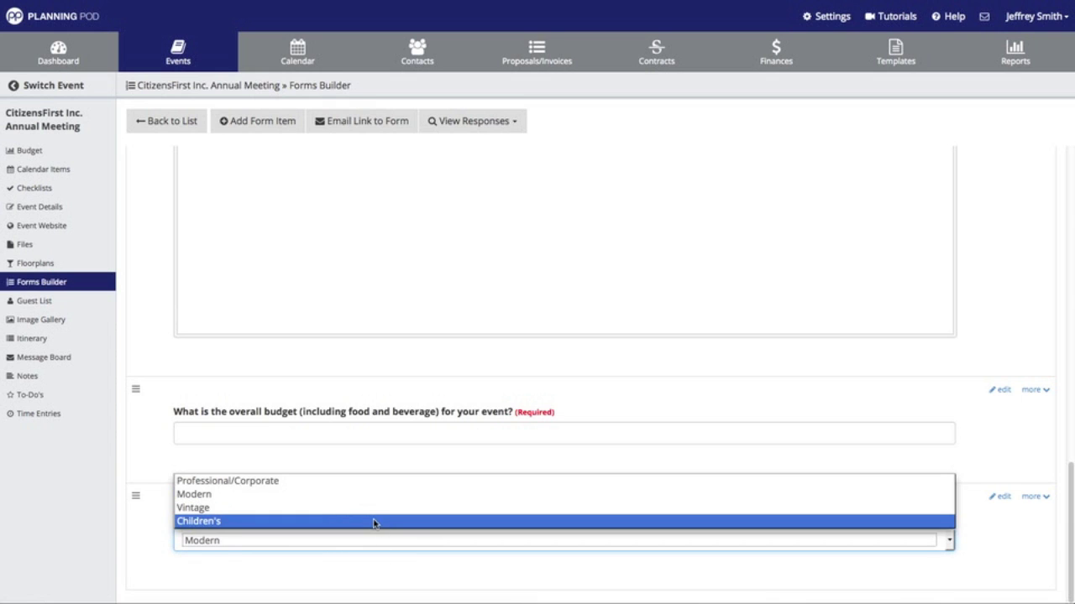
click(374, 522)
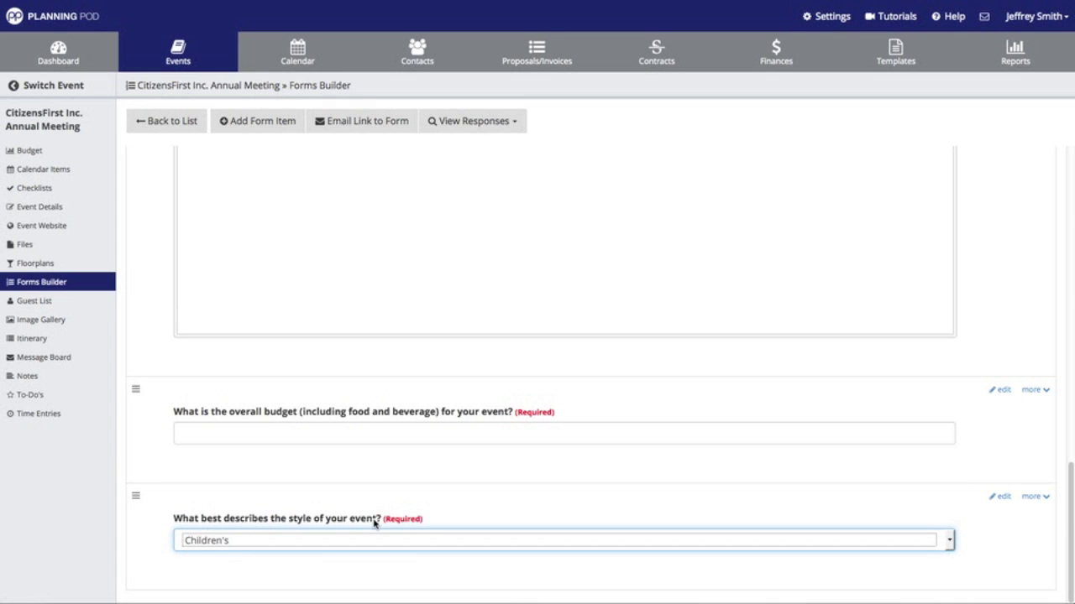
- Open and dismiss the style question's more menu without changes, returning to the top of the form
click(1032, 497)
scroll(1033, 502, down, 1)
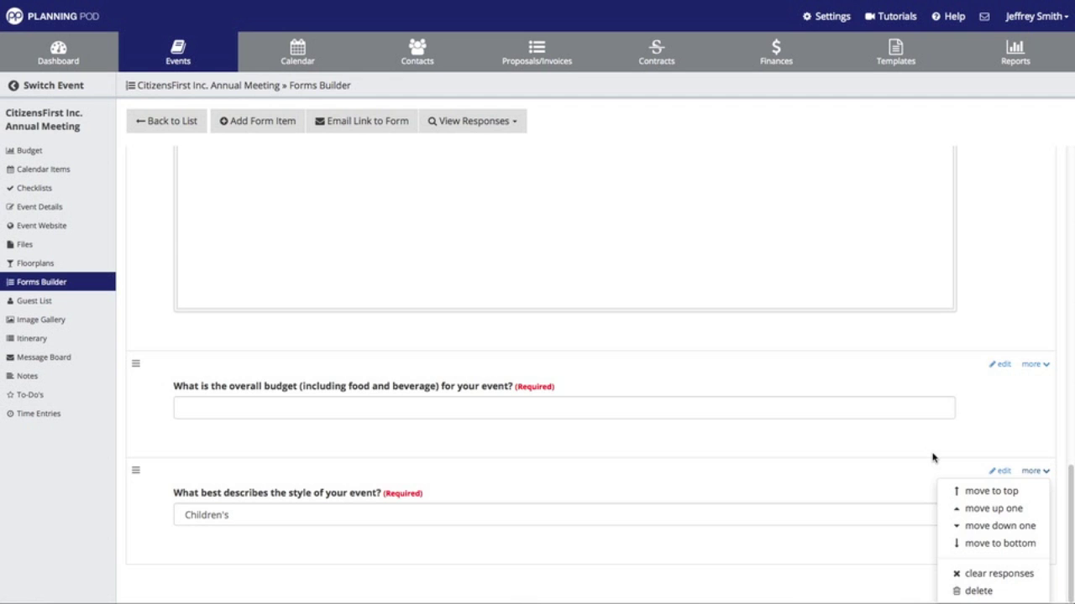
click(932, 458)
scroll(601, 509, up, 1)
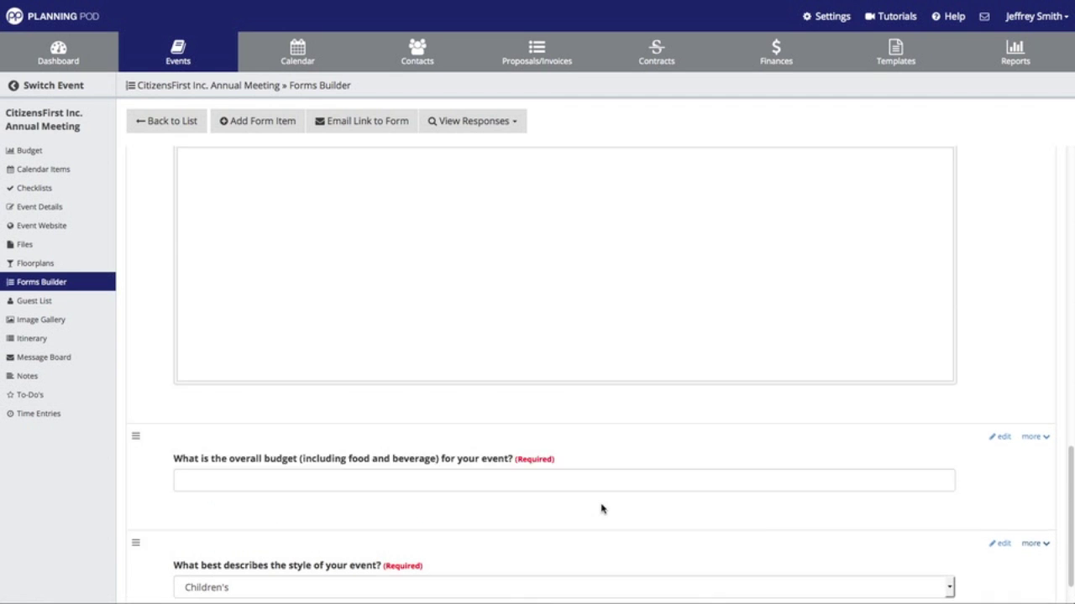
scroll(601, 509, up, 10)
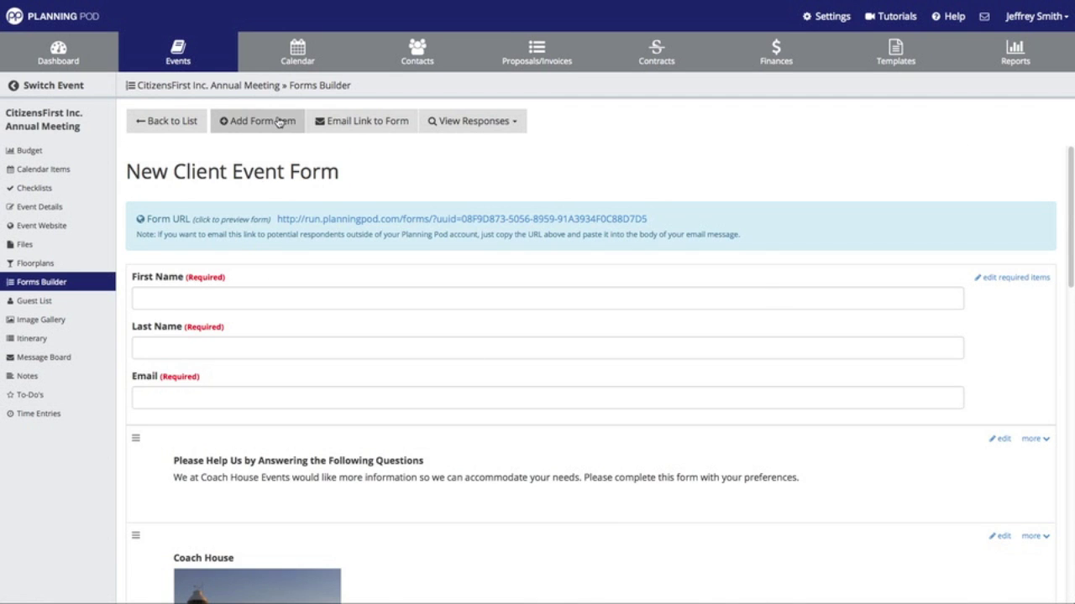
- Add a required Select All That Apply question: 'What items will your event include (choose all that apply)?'
click(280, 123)
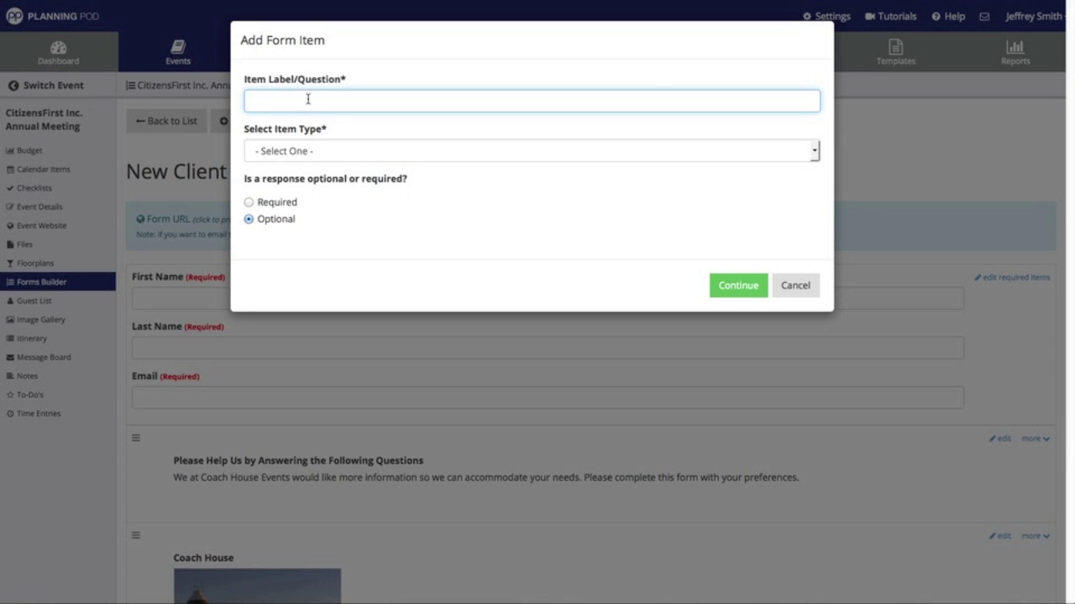
text(What items will your event include ()
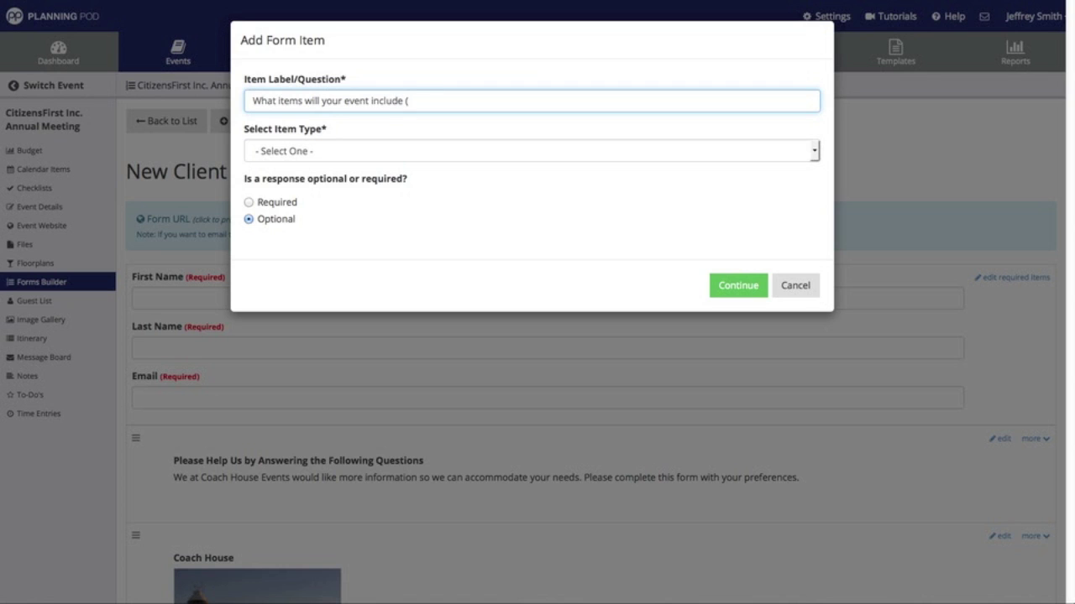
text(choose all that apply)?)
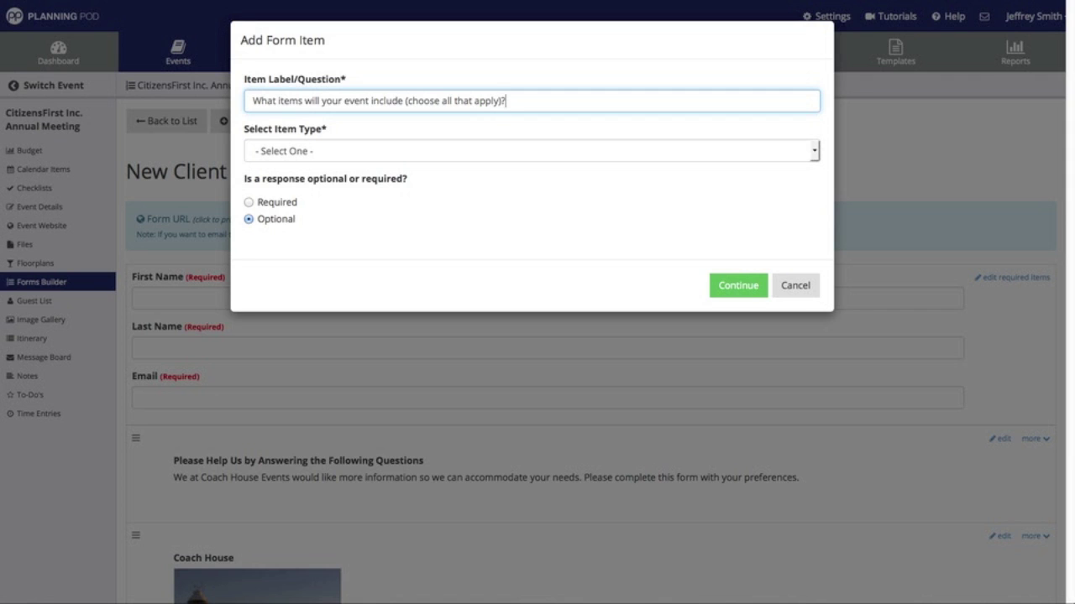
click(300, 151)
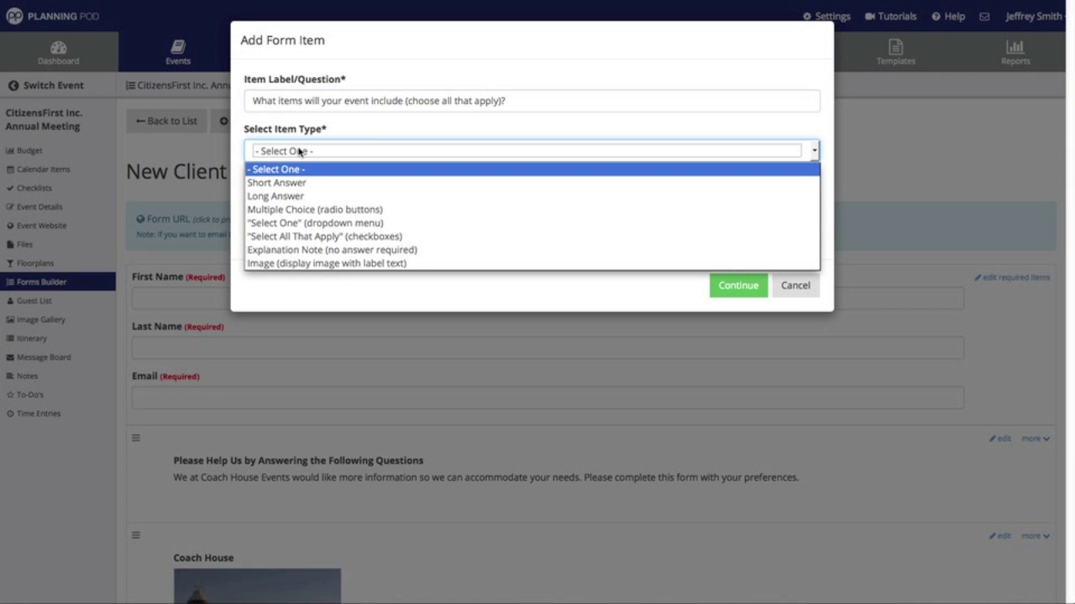
click(359, 237)
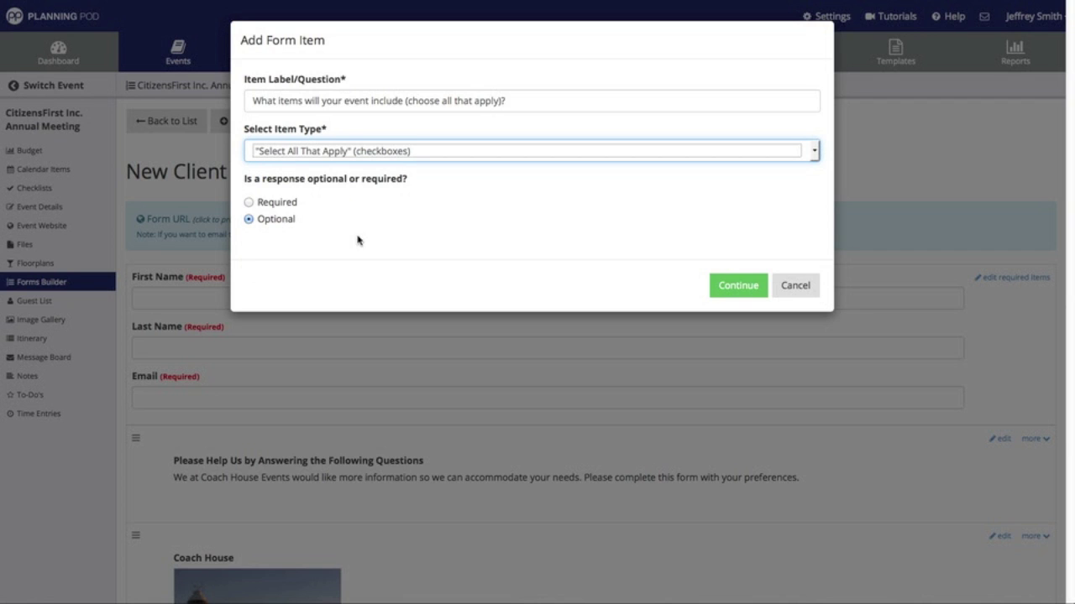
click(249, 203)
click(739, 288)
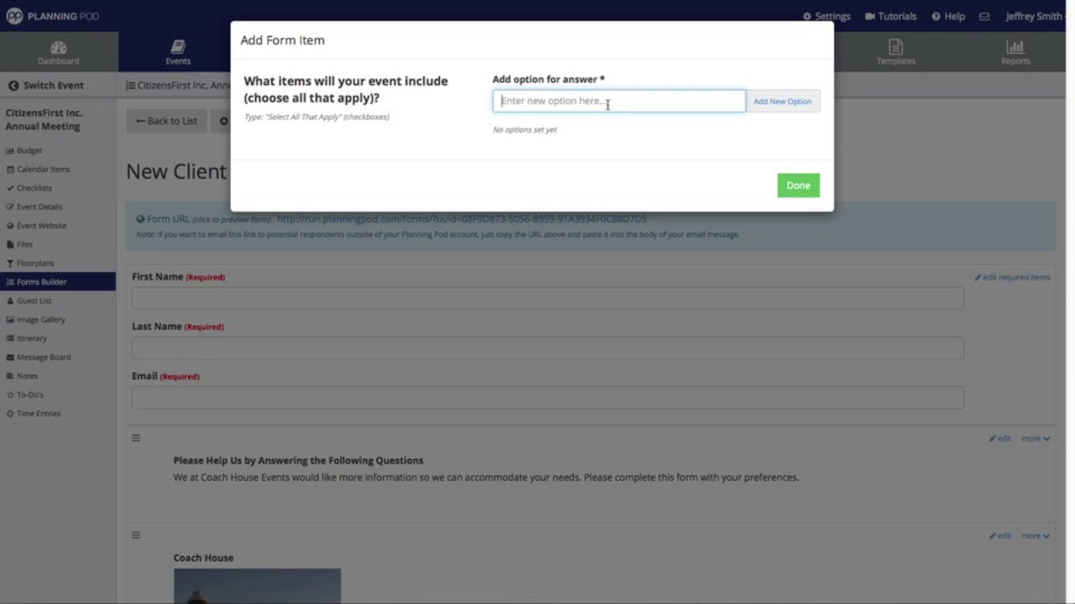
- Add the options Meal(s), Non-Alcoholic Beverages, Alcoholic Beverages and Audio/Visual
text(Meal(s))
click(772, 102)
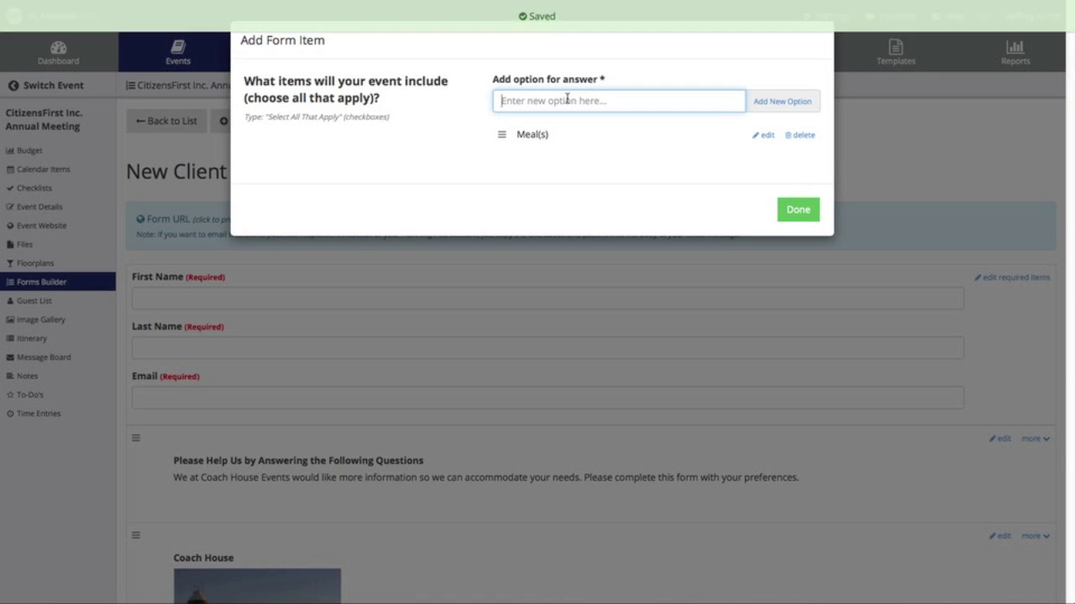
text(Non-Alcoholic Beverages)
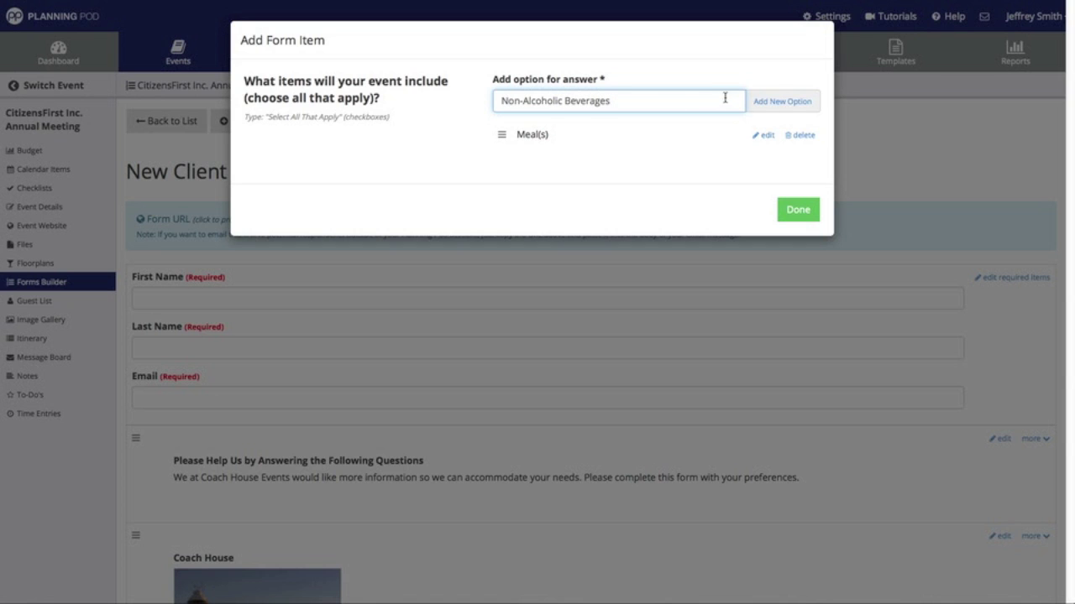
click(785, 111)
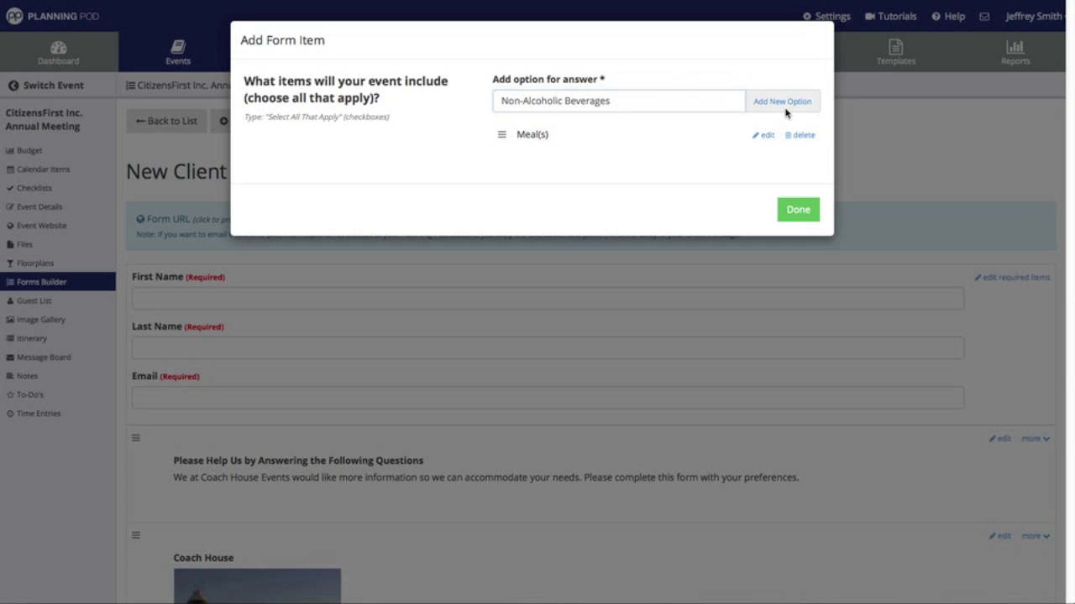
click(765, 101)
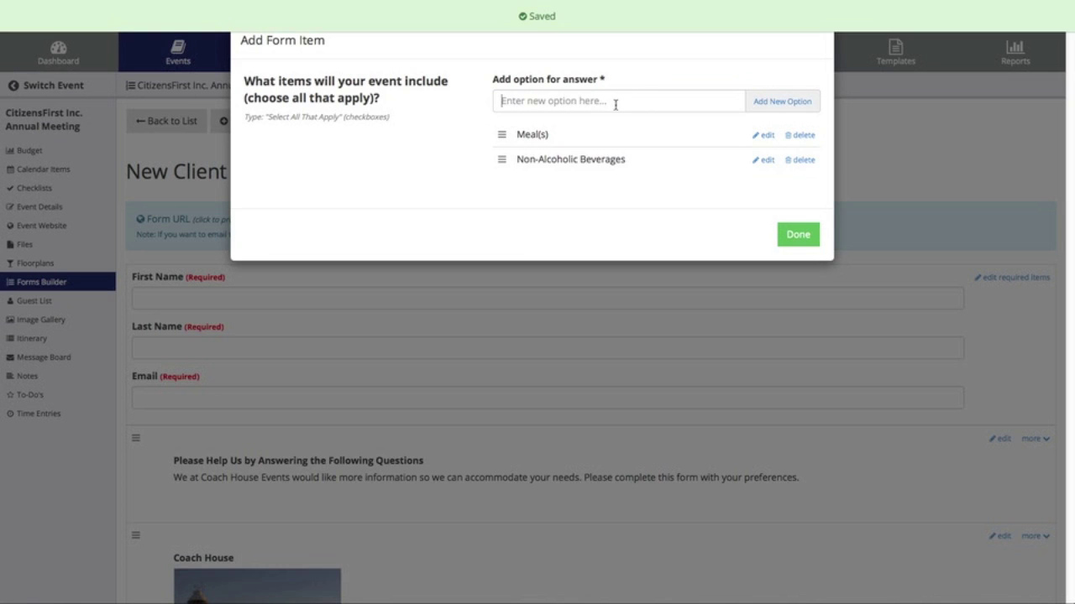
text(Alcoho)
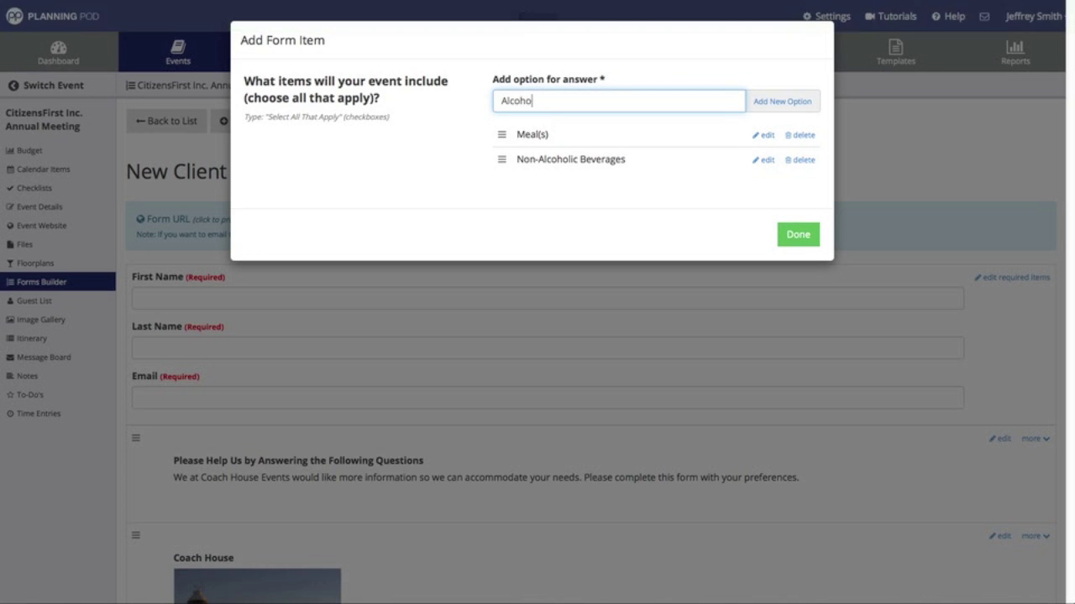
text(lic Beve)
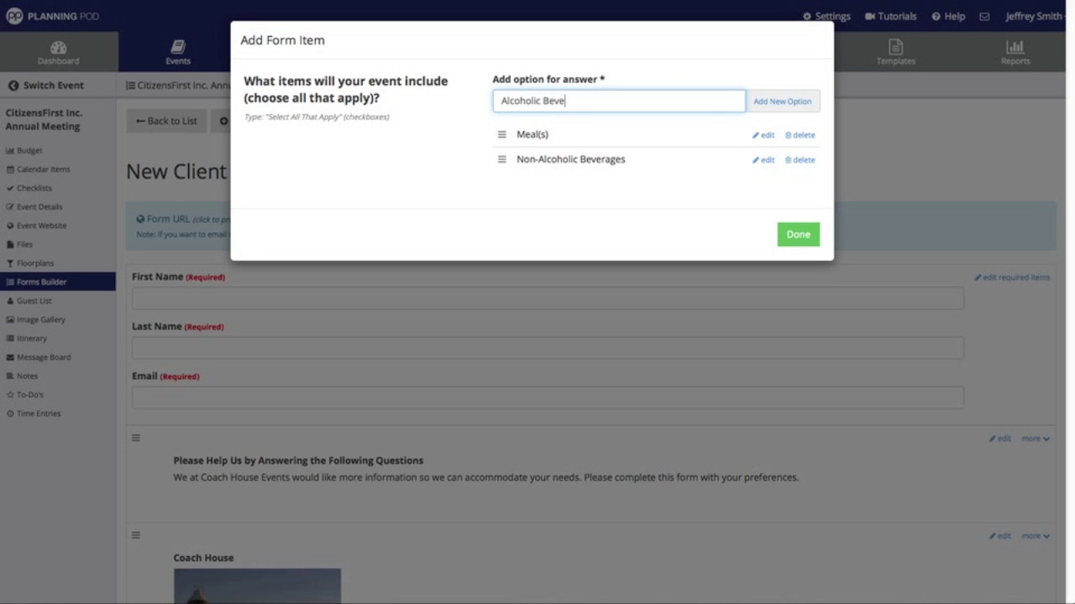
text(rages)
click(760, 102)
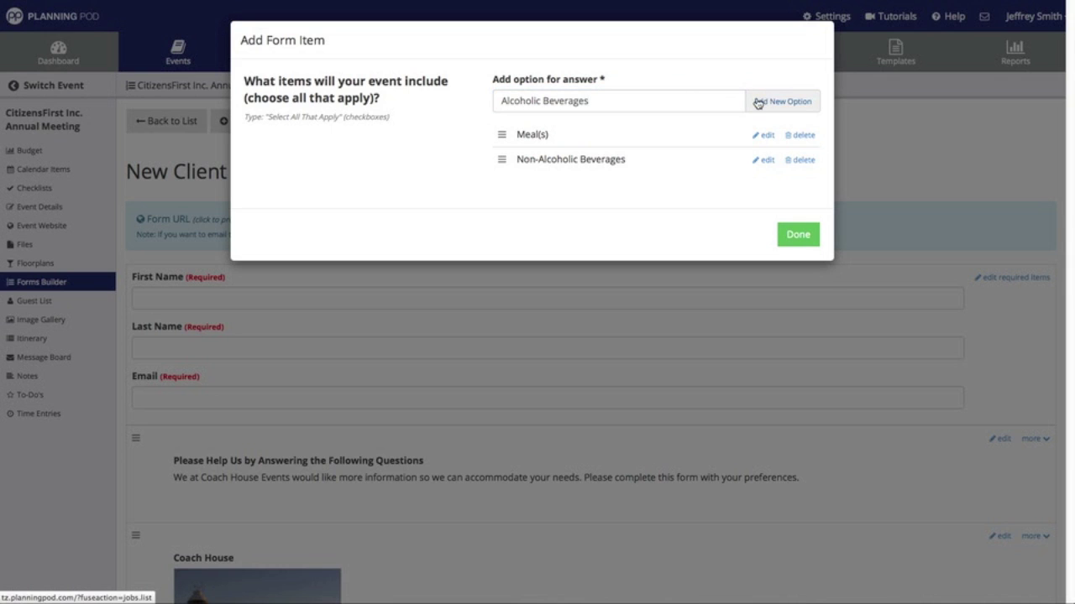
text(Audio)
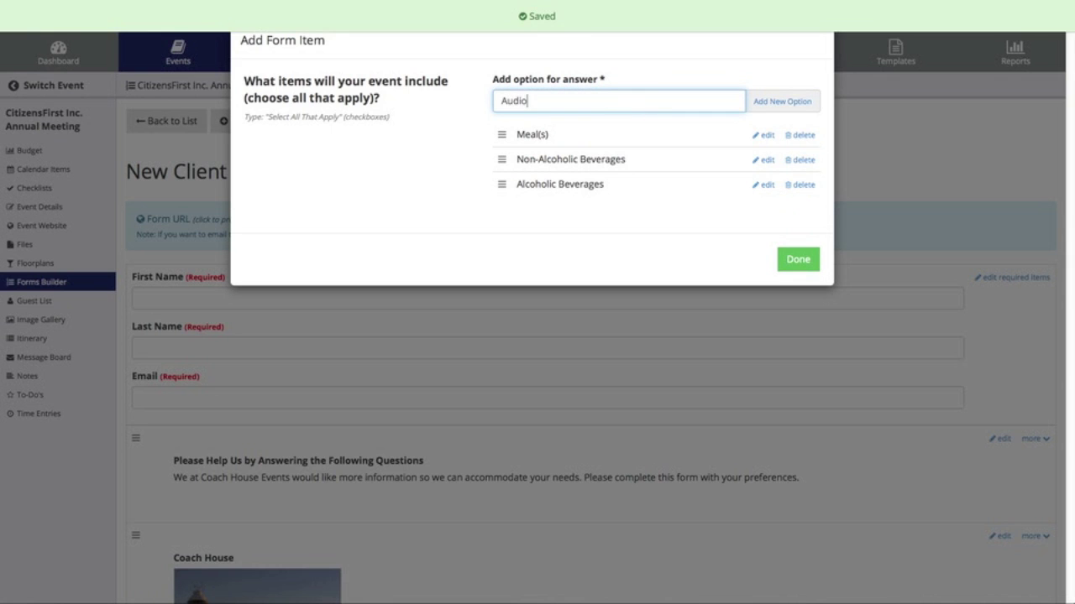
text(/Visual)
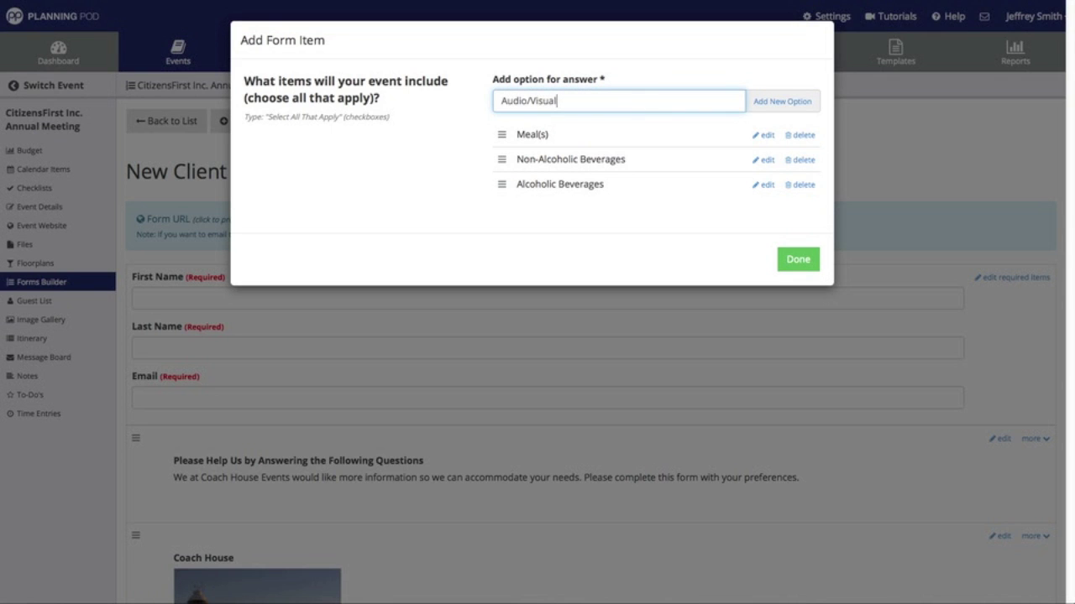
click(811, 104)
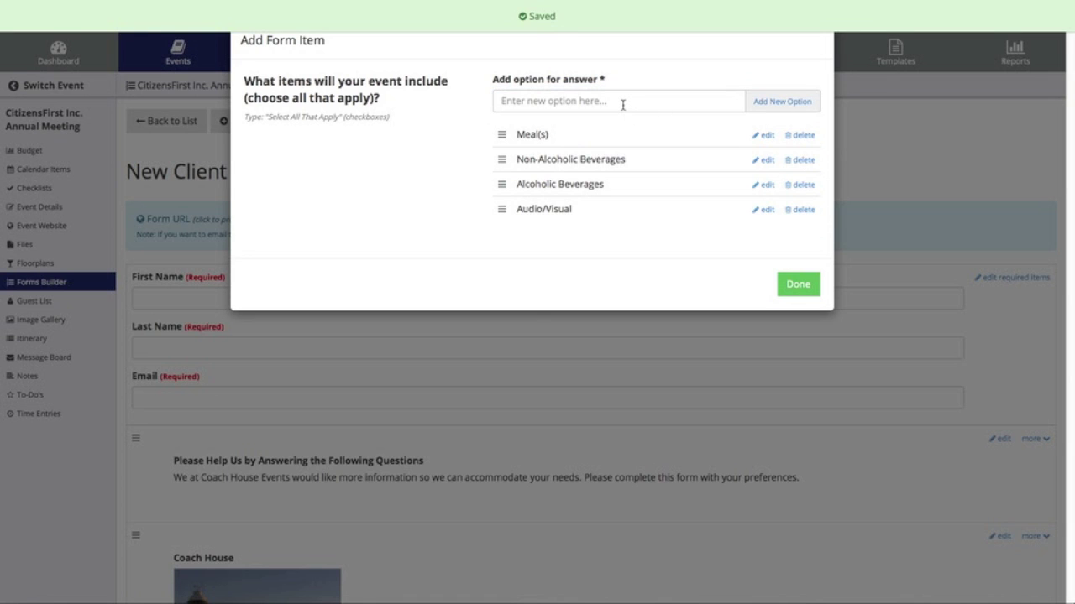
- Add the options Venue Room Rental, Guest Room Rentals and Entertainment
click(622, 104)
text(Ve)
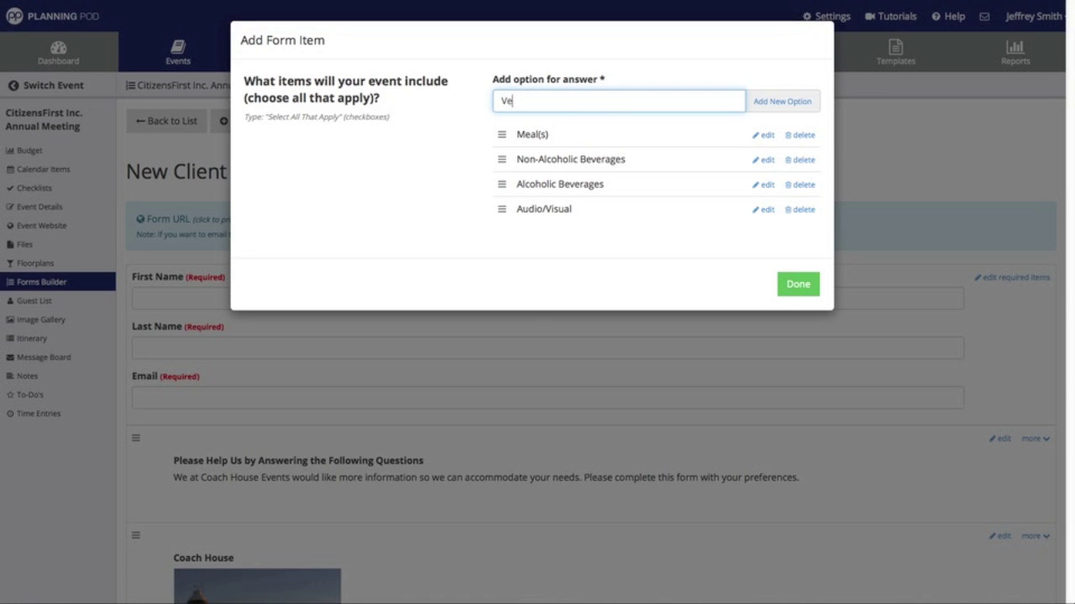
text(nue Room Rental)
click(758, 108)
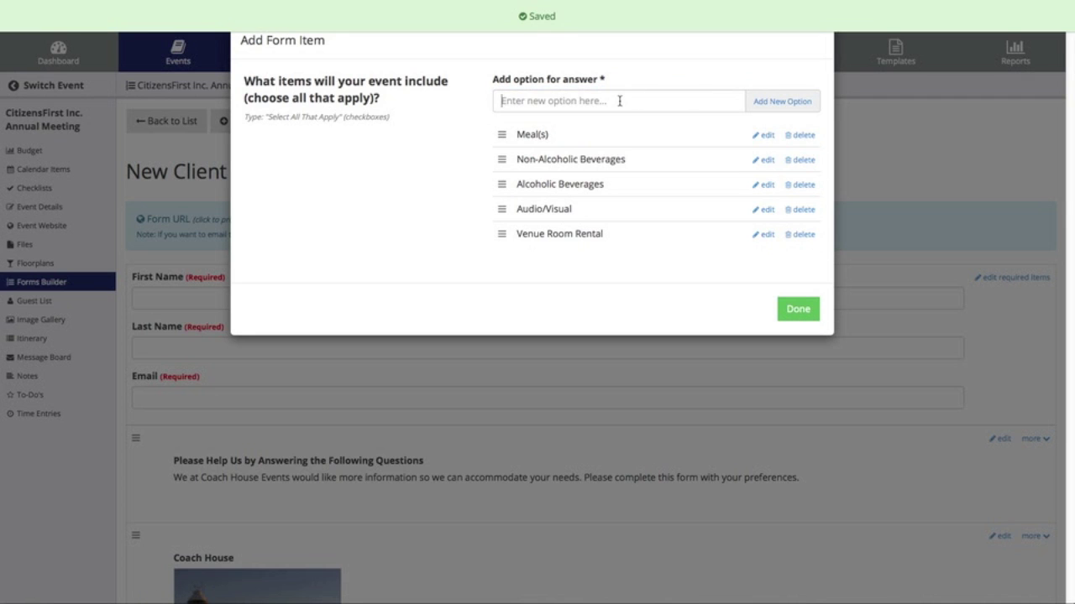
text(Guest Room )
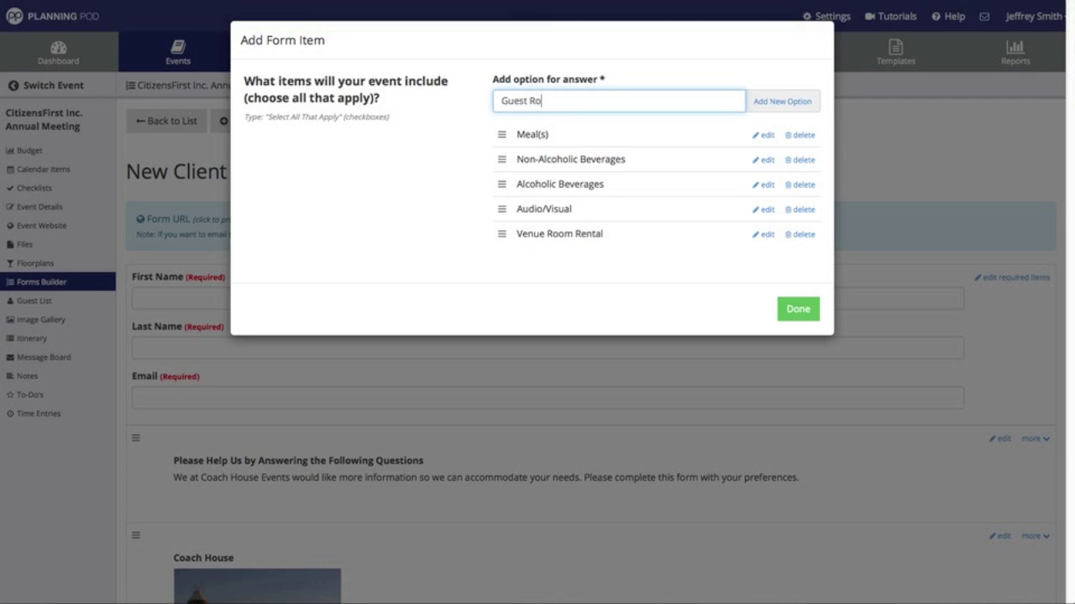
text(Rentals)
click(771, 102)
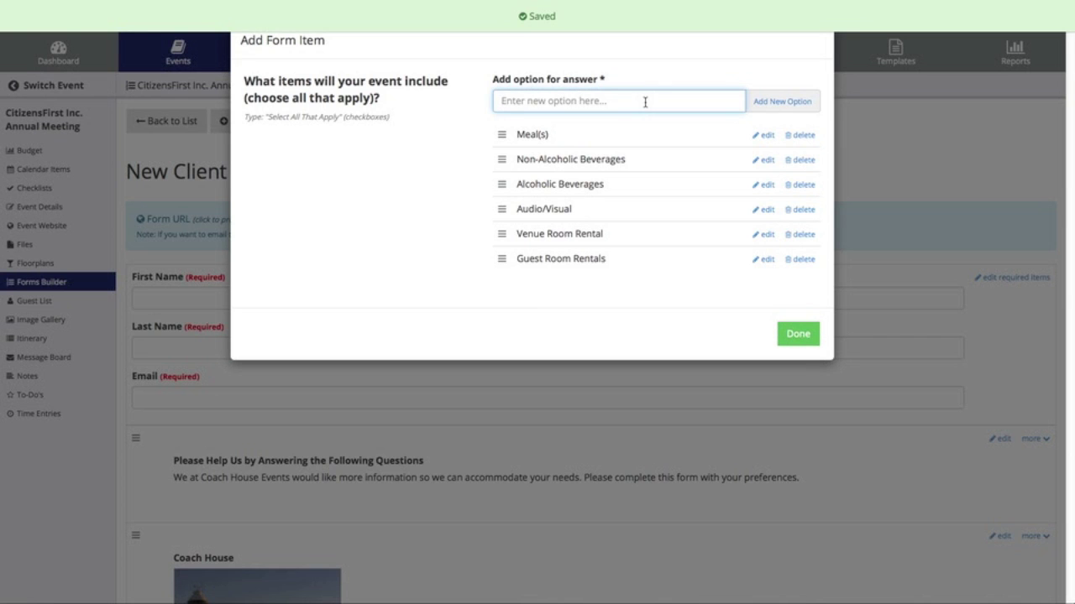
text(Entertainment)
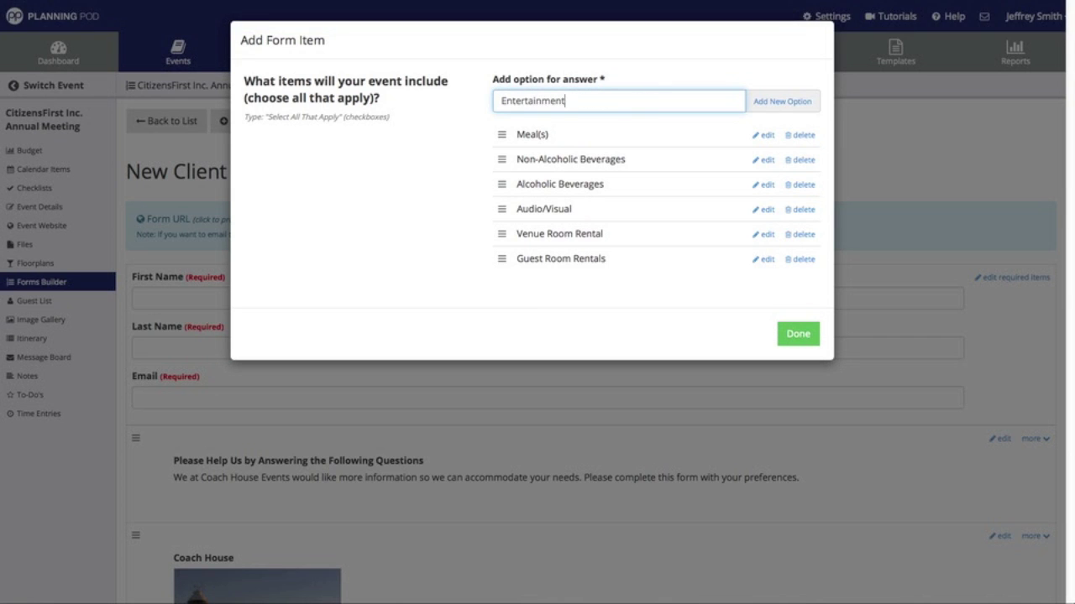
click(782, 101)
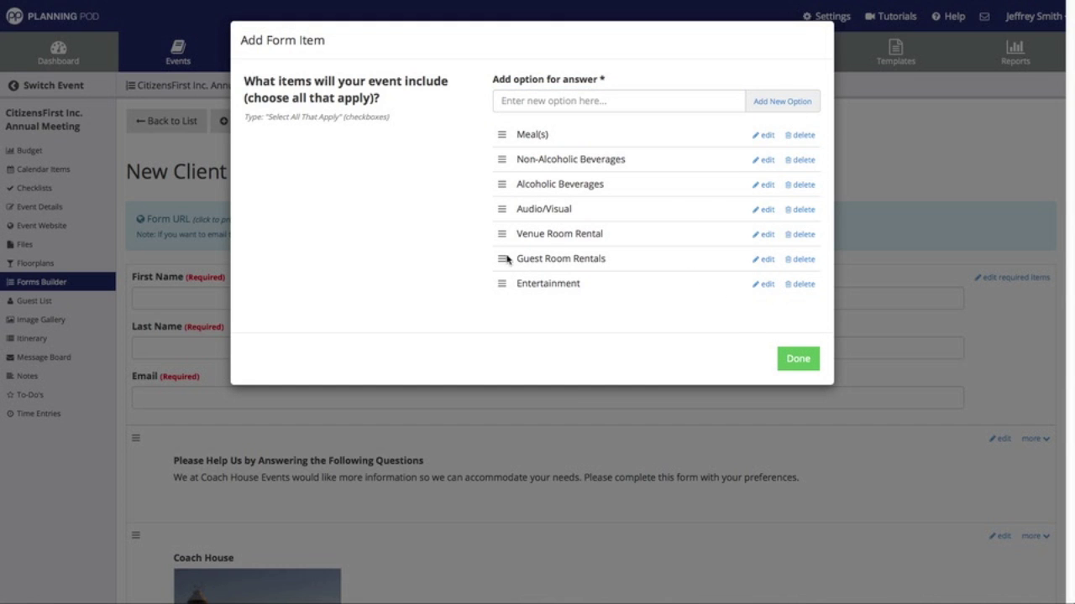
- Drag Venue Room Rental to the top with Guest Room Rentals second, and save the question
drag(503, 233, 519, 135)
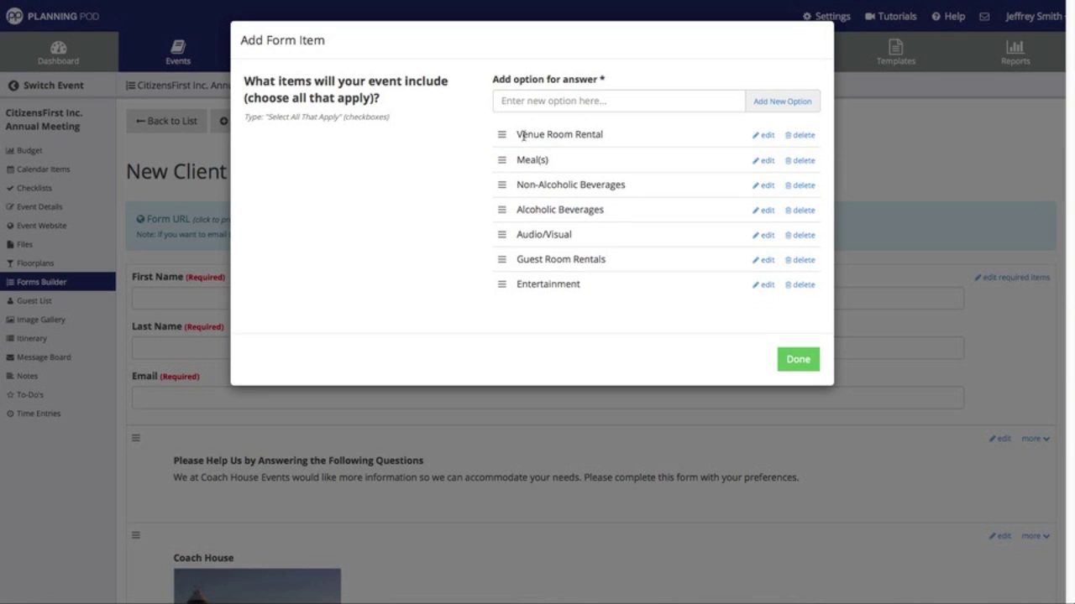
drag(503, 259, 531, 157)
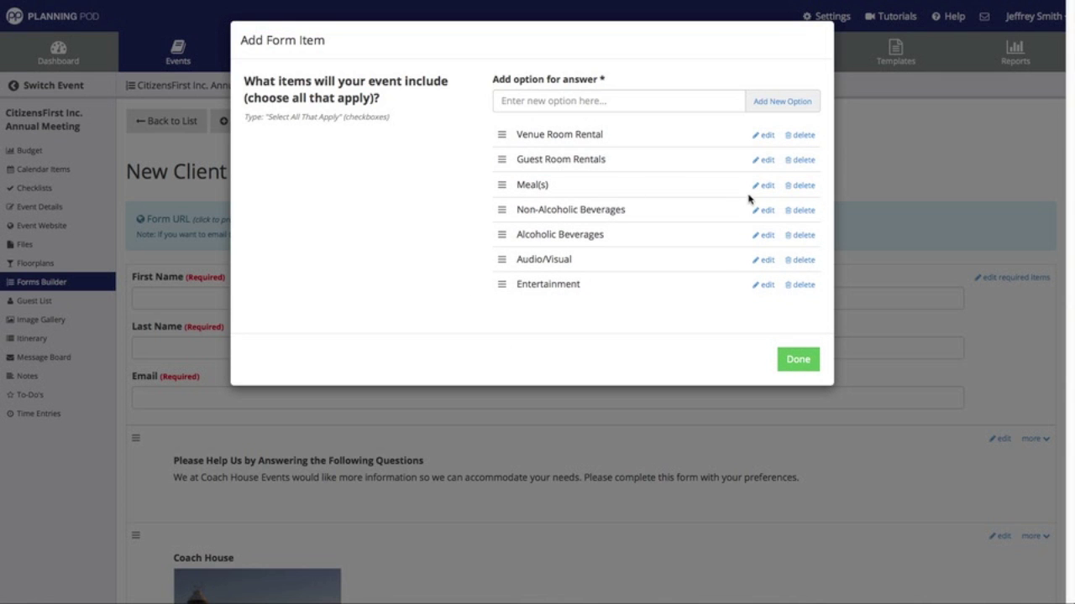
click(797, 361)
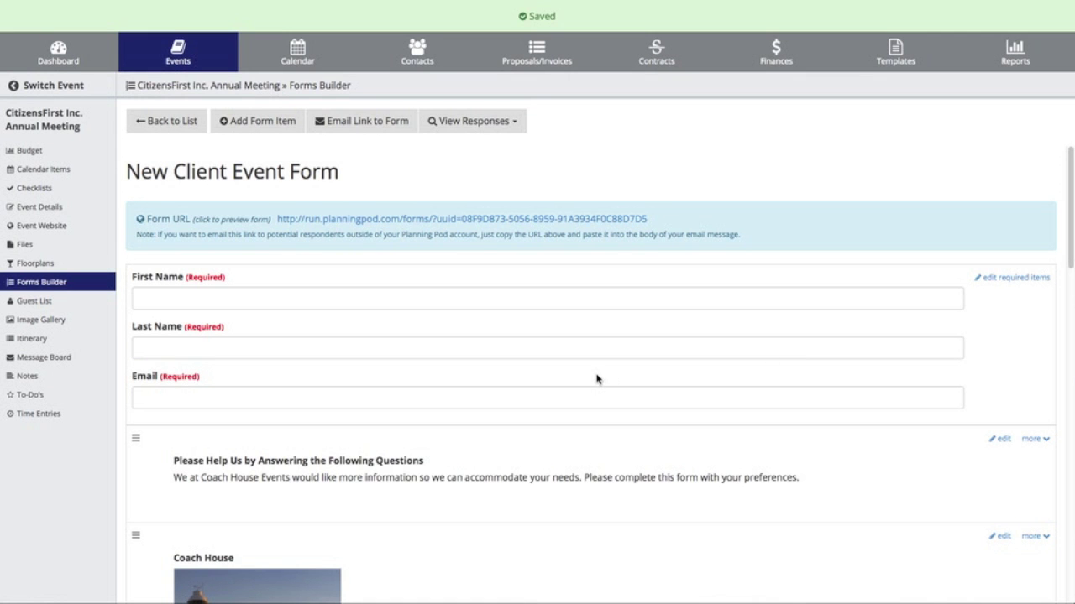
scroll(597, 378, down, 10)
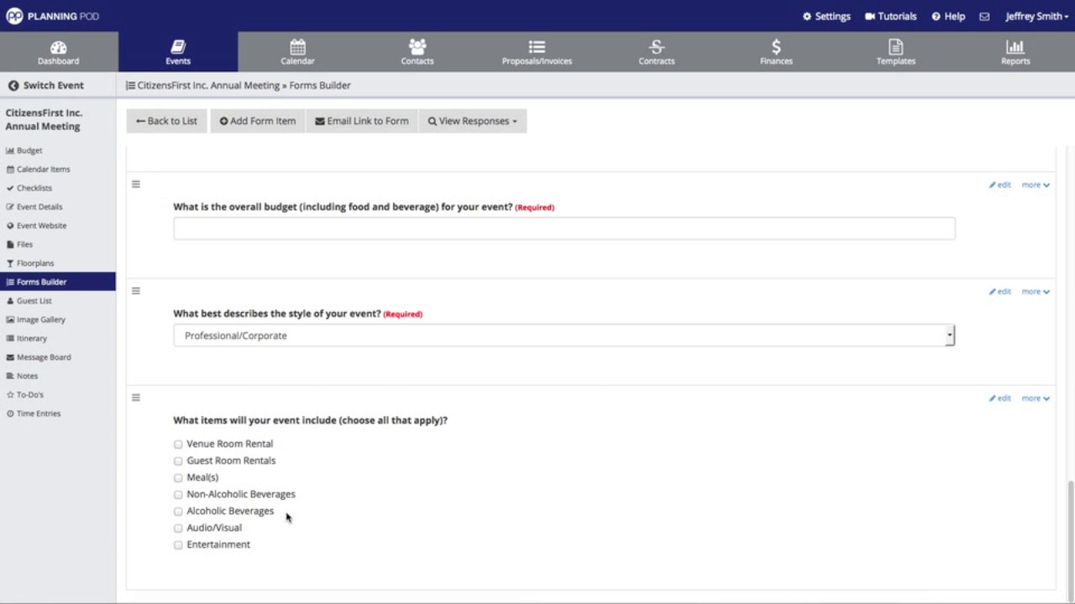
- Open and close the goals question's reorder menu, then drag a question lower on the form
scroll(286, 517, up, 10)
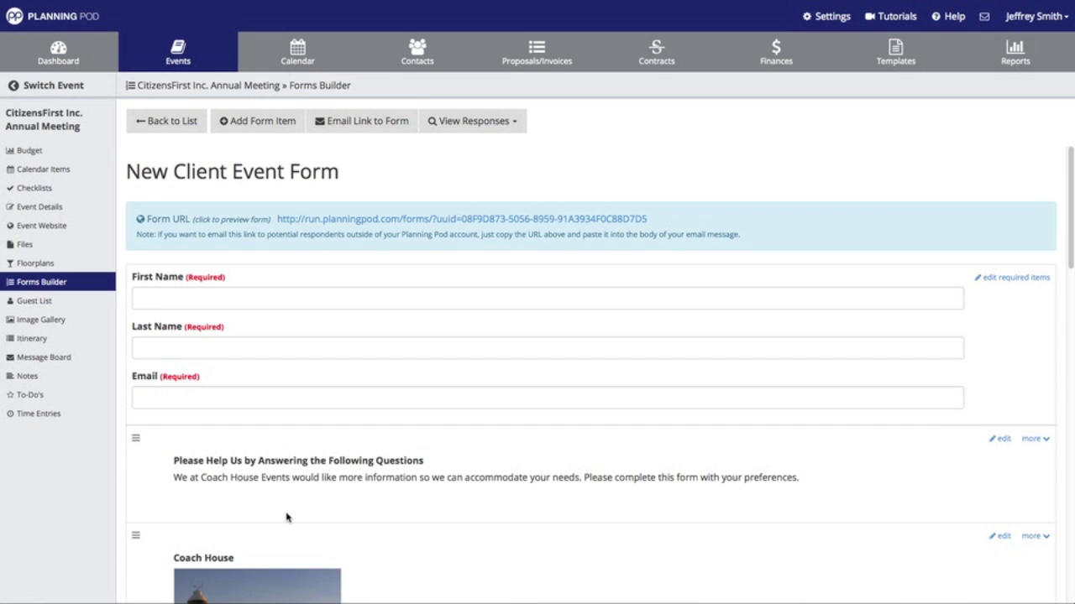
scroll(624, 473, down, 5)
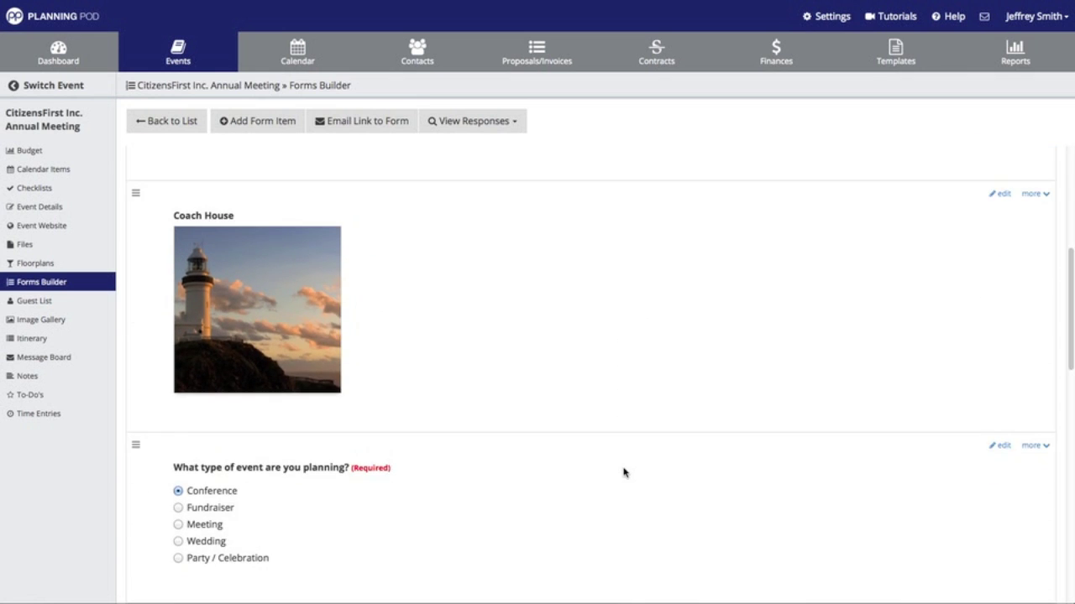
scroll(624, 473, down, 3)
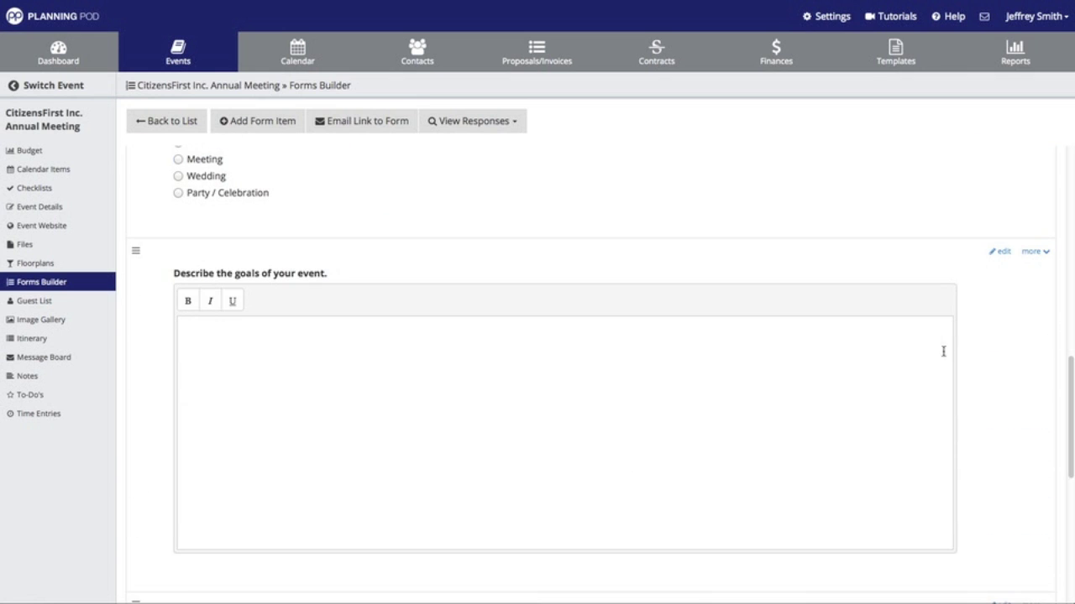
click(1035, 252)
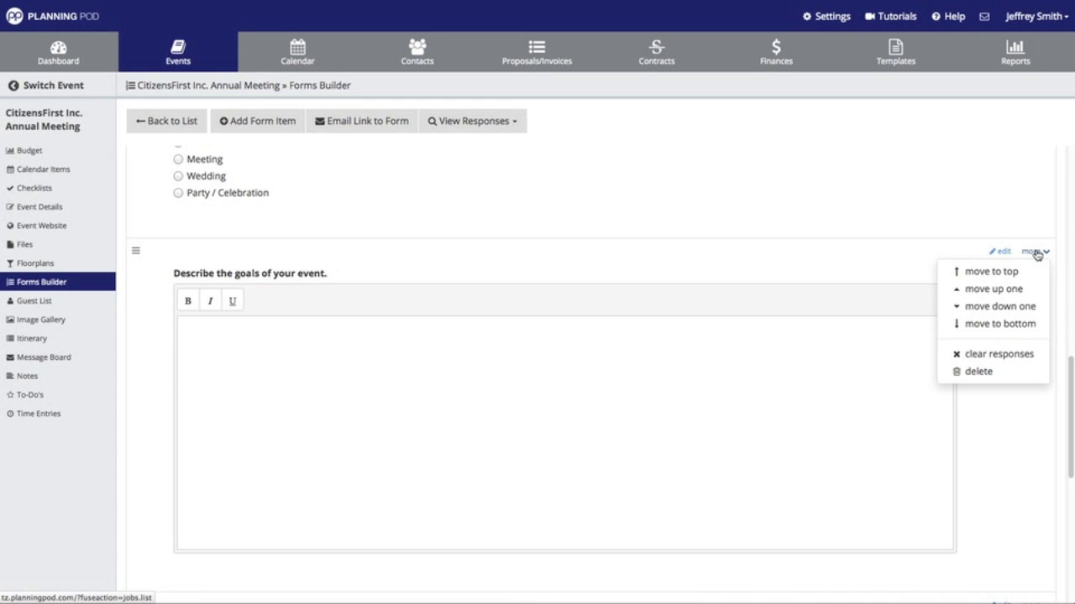
click(1035, 252)
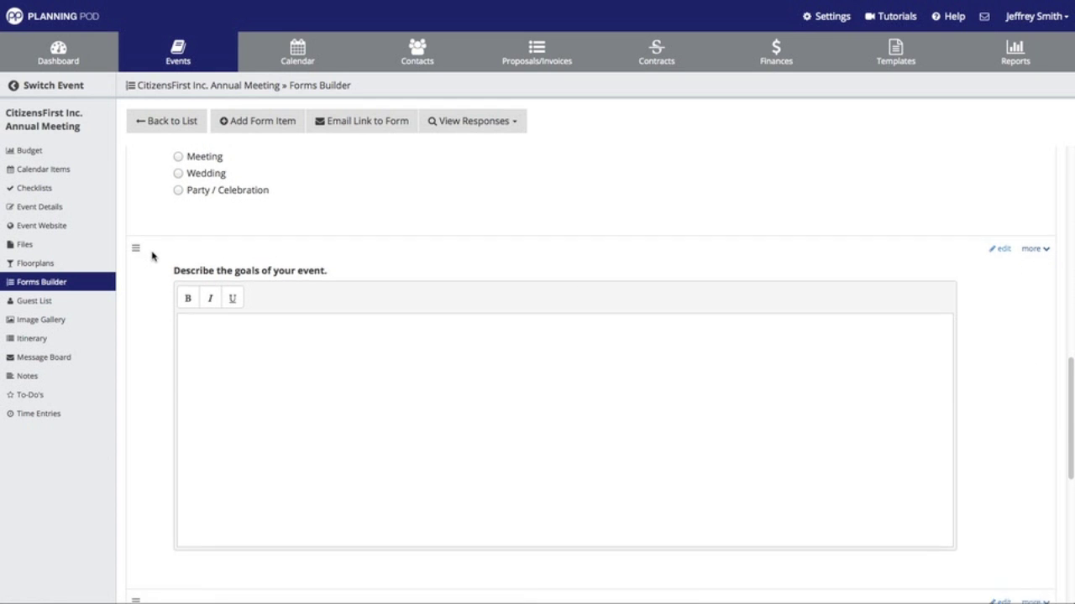
scroll(153, 247, down, 1)
drag(135, 165, 153, 518)
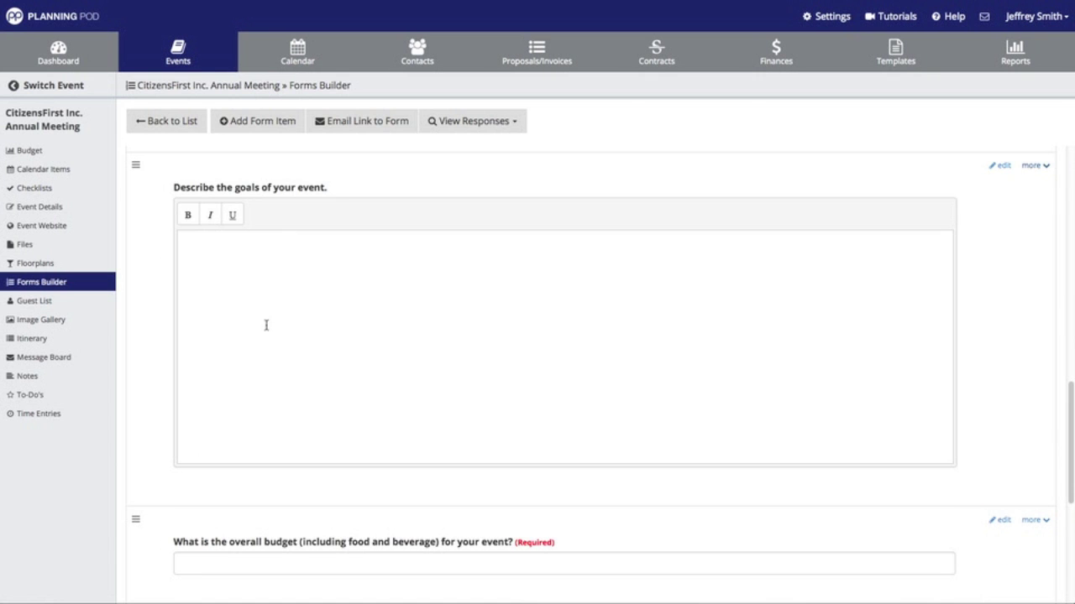
scroll(266, 325, down, 4)
scroll(259, 372, up, 7)
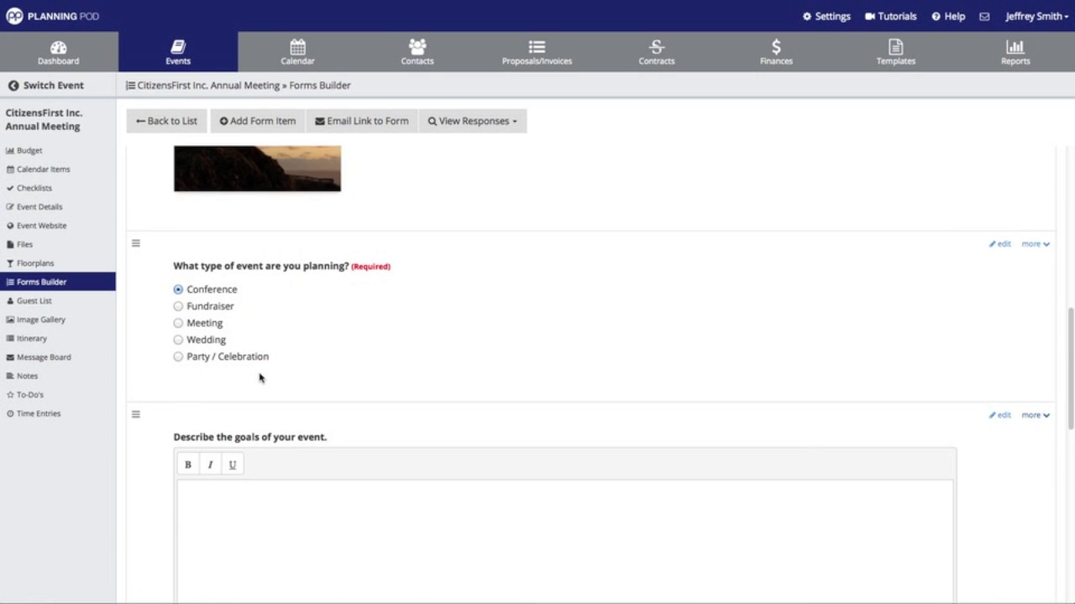
scroll(259, 378, down, 5)
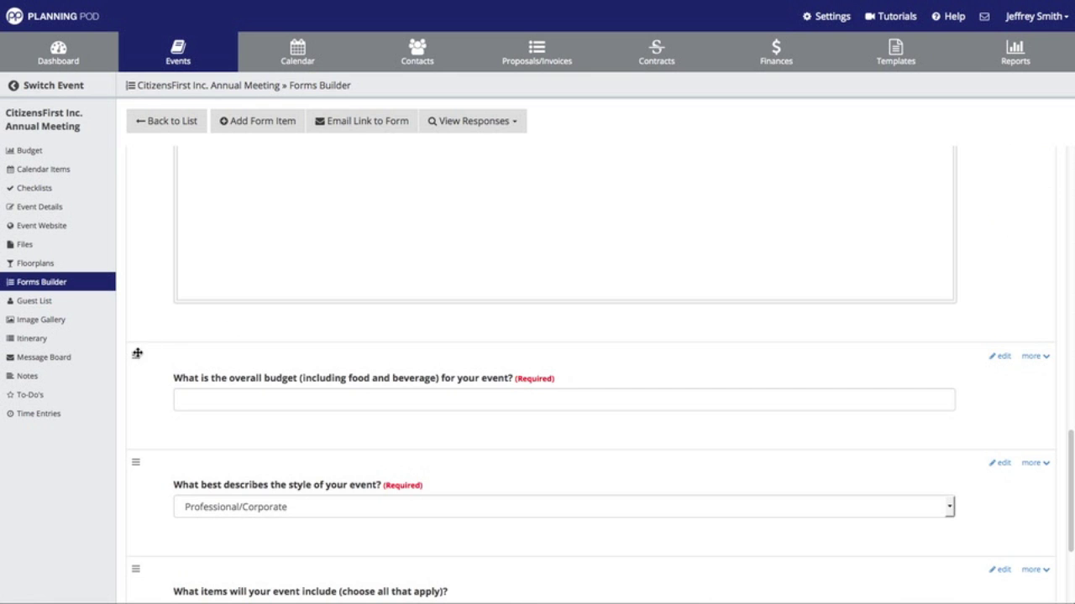
- Drag the budget question below the style question, then move the style question above the goals box
drag(136, 354, 185, 444)
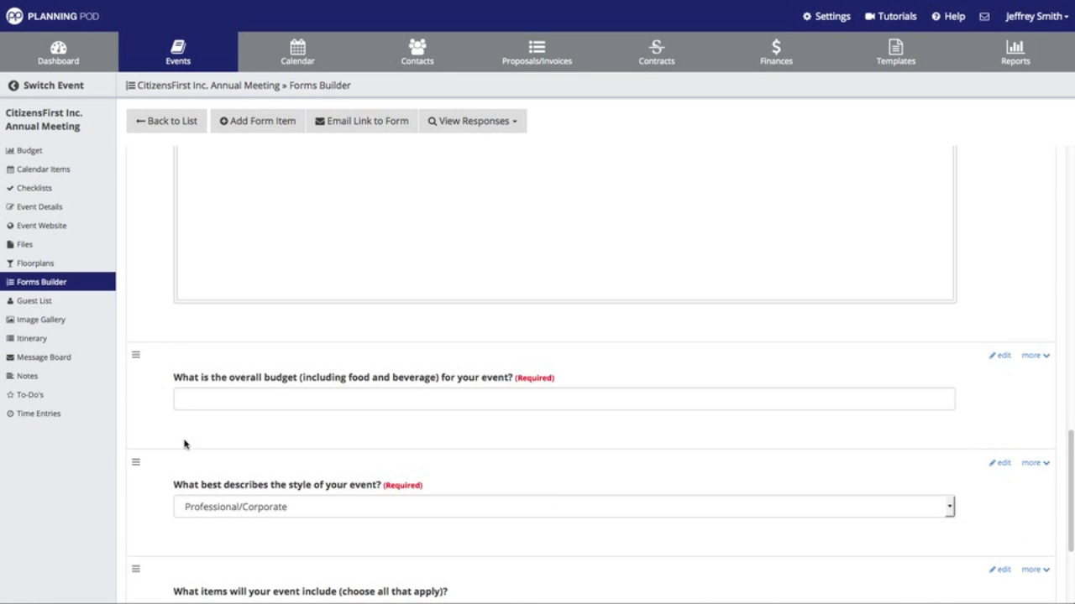
drag(134, 355, 156, 523)
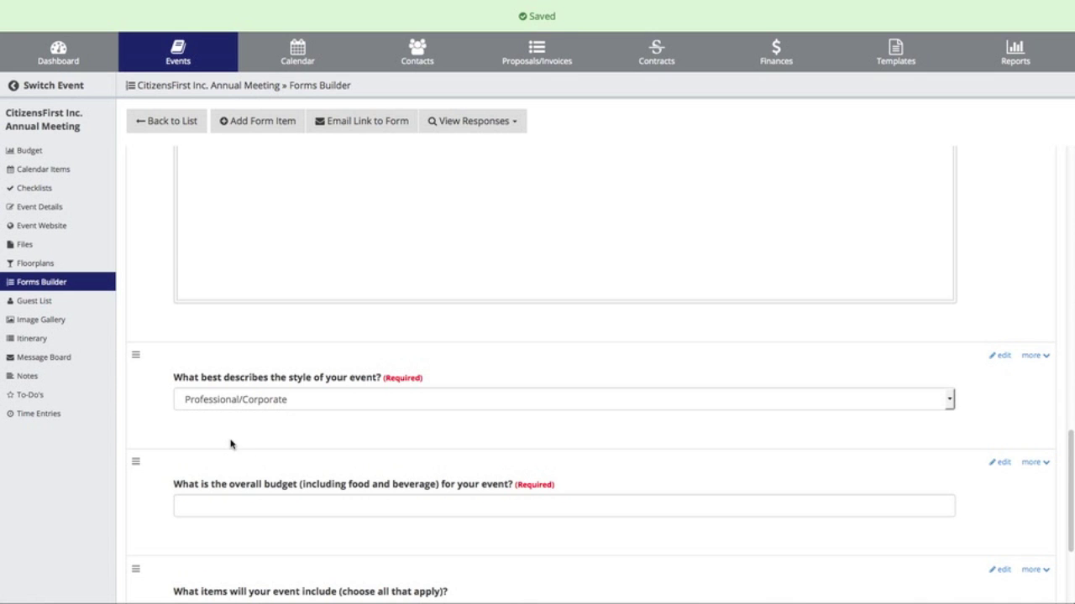
scroll(214, 433, up, 3)
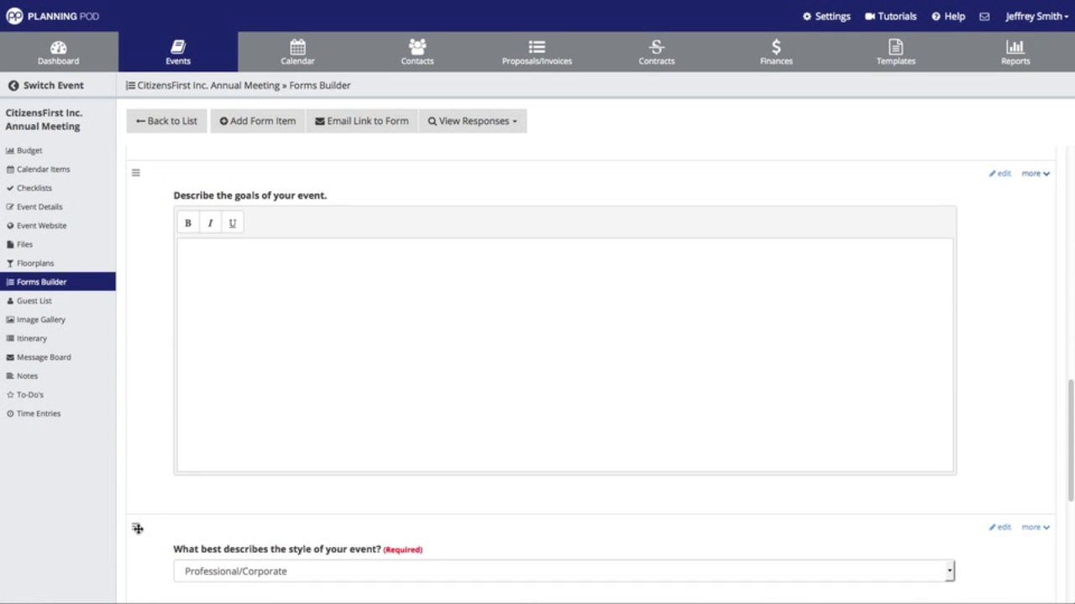
drag(137, 522, 202, 176)
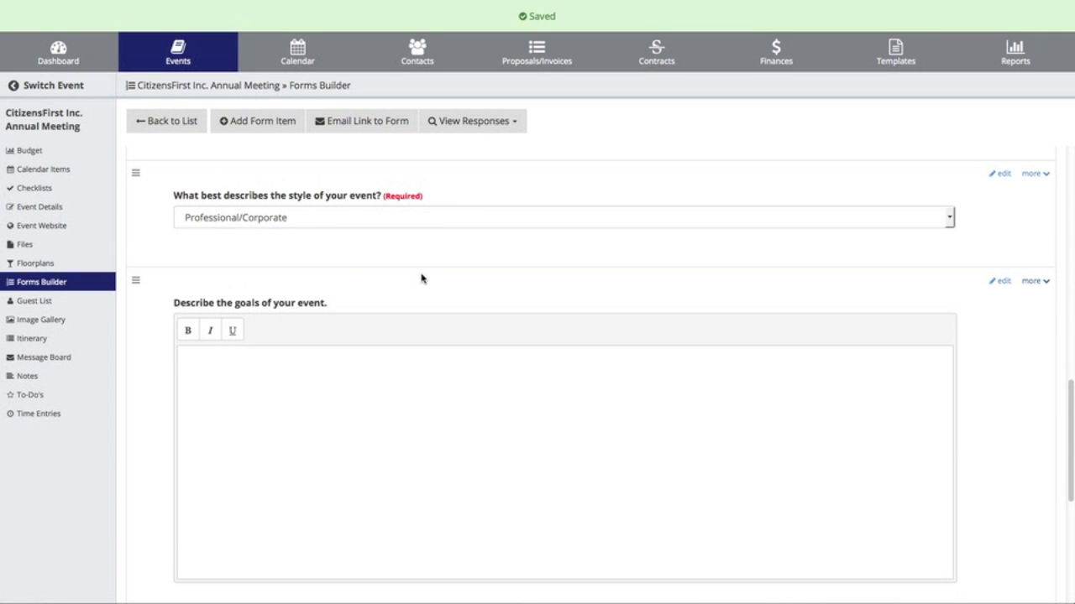
scroll(421, 279, up, 3)
scroll(421, 279, up, 1)
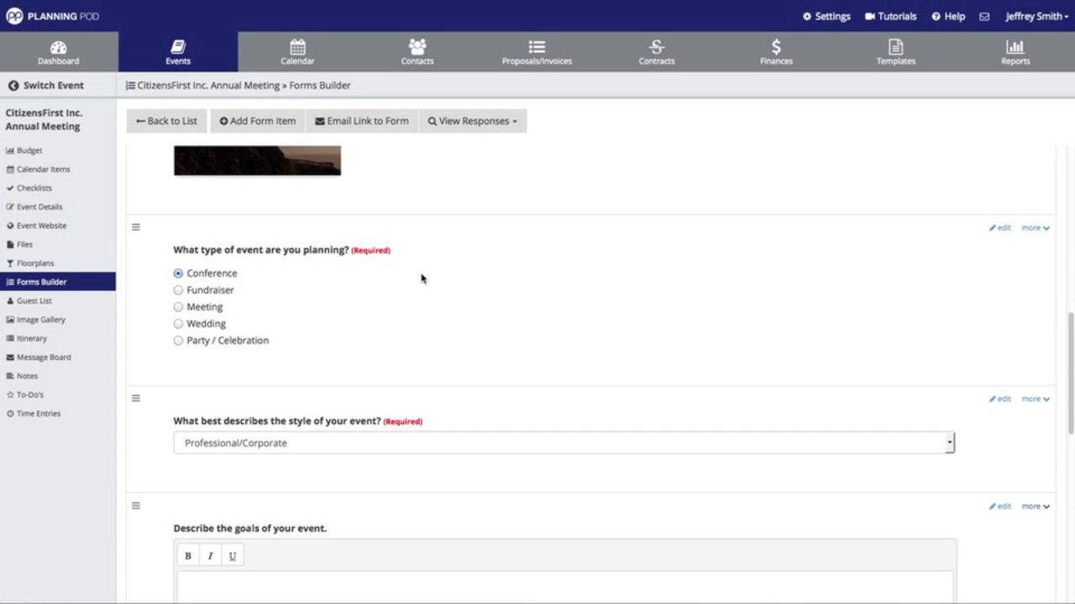
scroll(422, 279, down, 5)
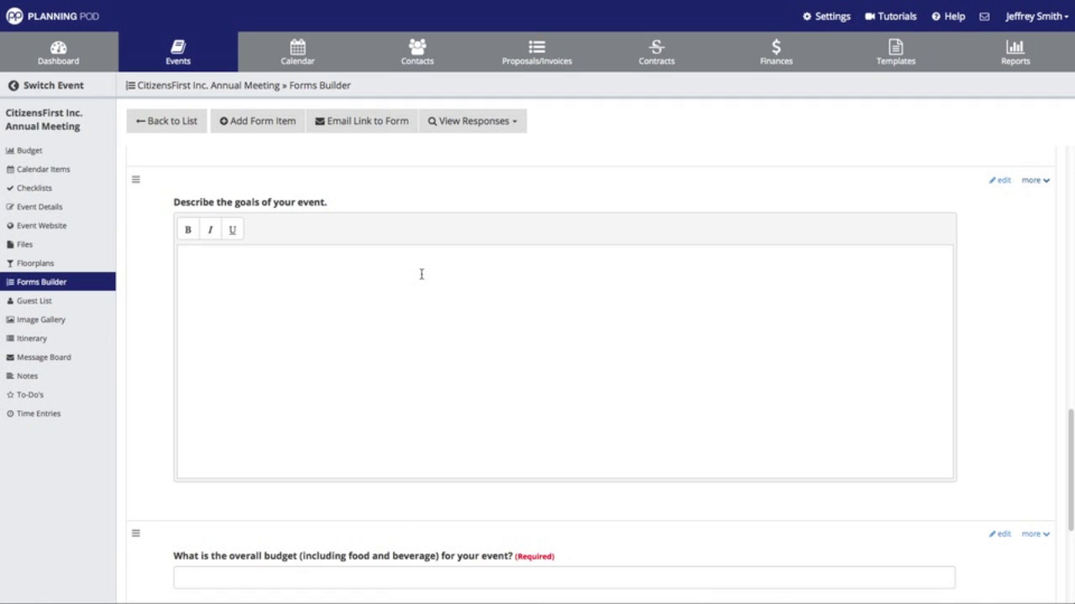
scroll(421, 274, down, 2)
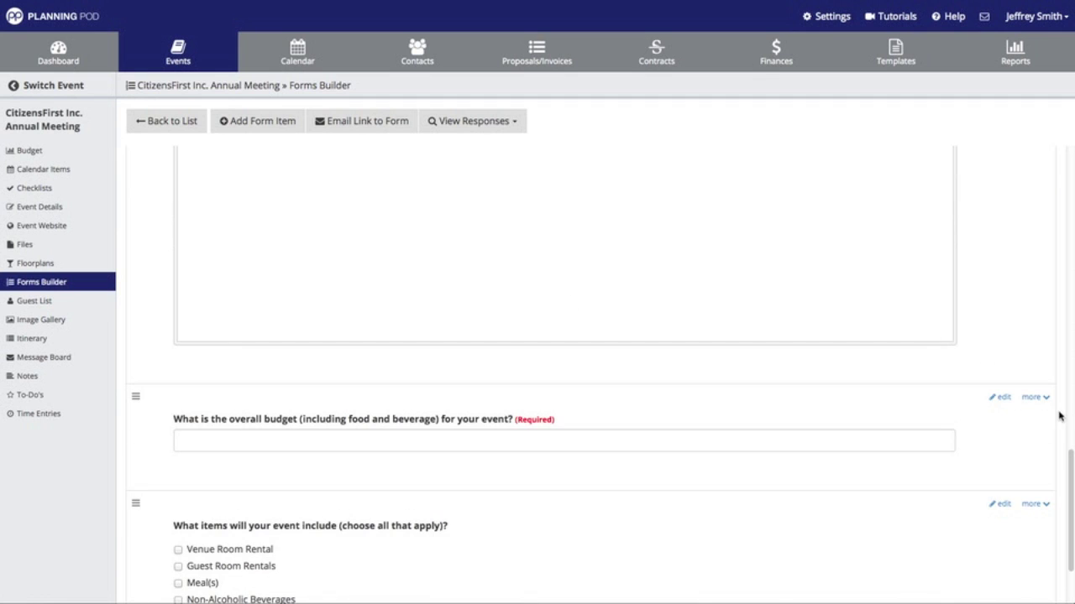
- Move the budget question to the bottom of the form
click(1032, 397)
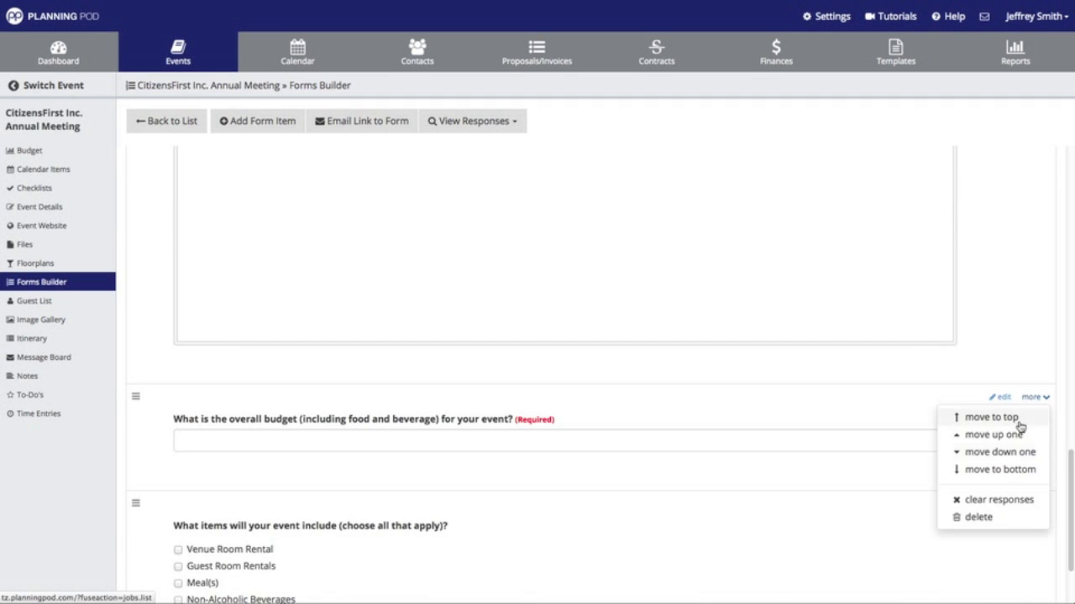
click(1000, 470)
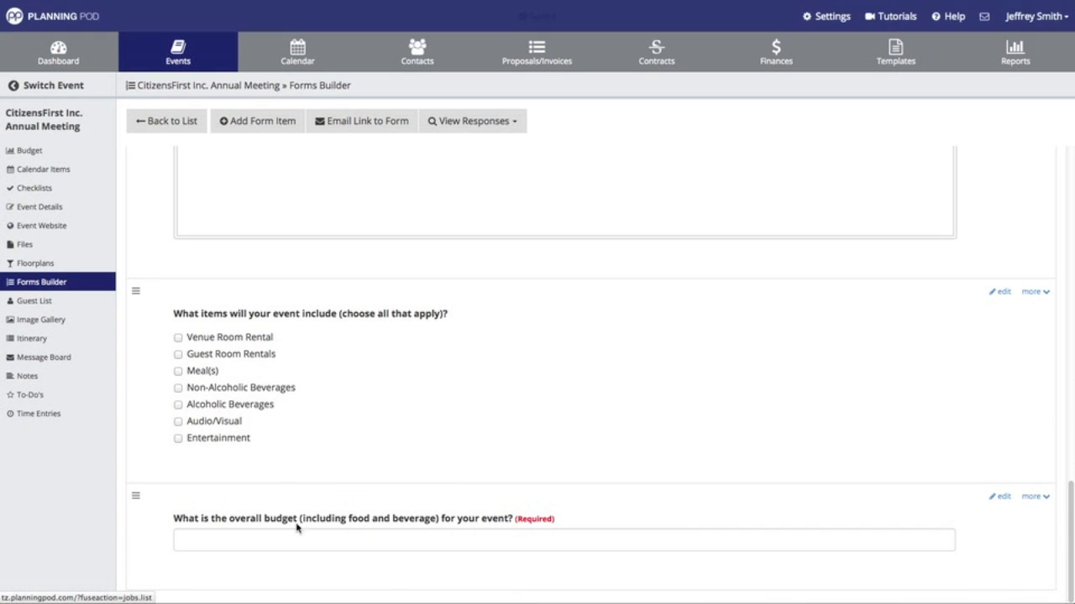
scroll(527, 472, up, 1)
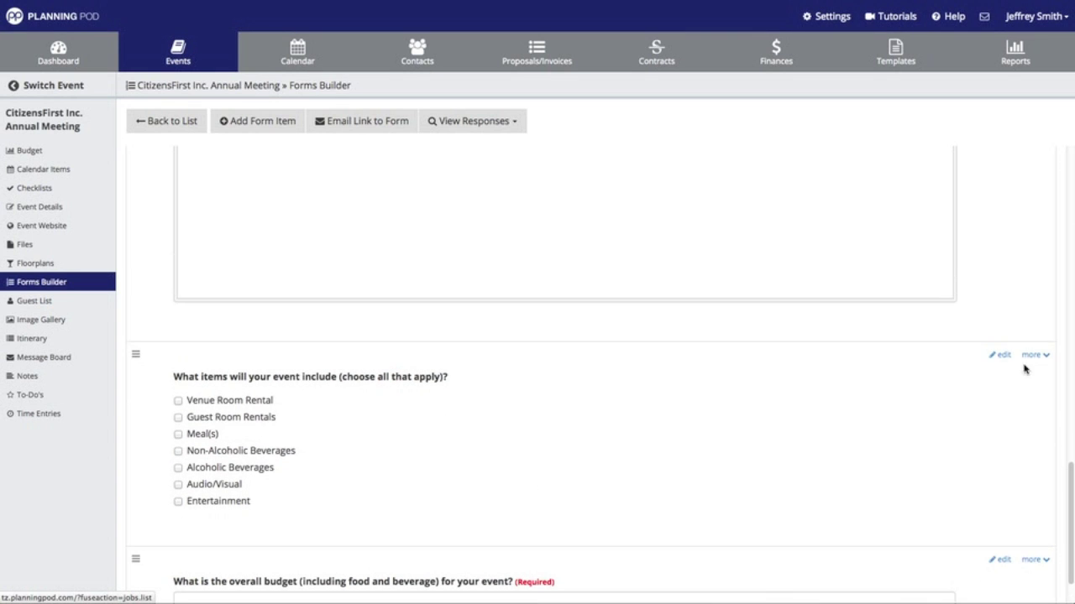
- Move the items checklist to the top, then drag it just below the Coach House image
click(1032, 355)
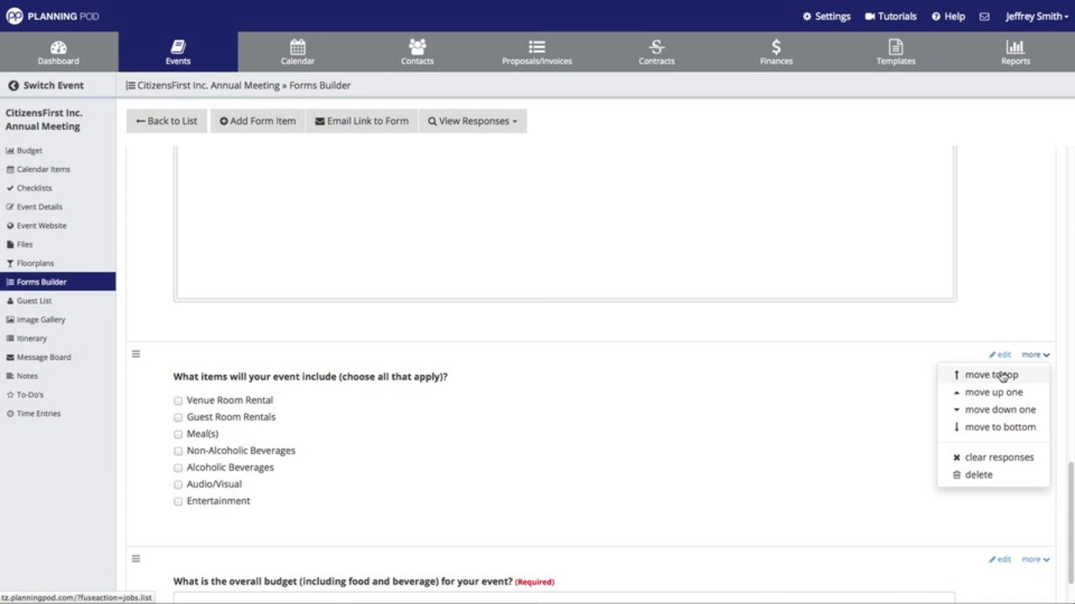
click(1002, 375)
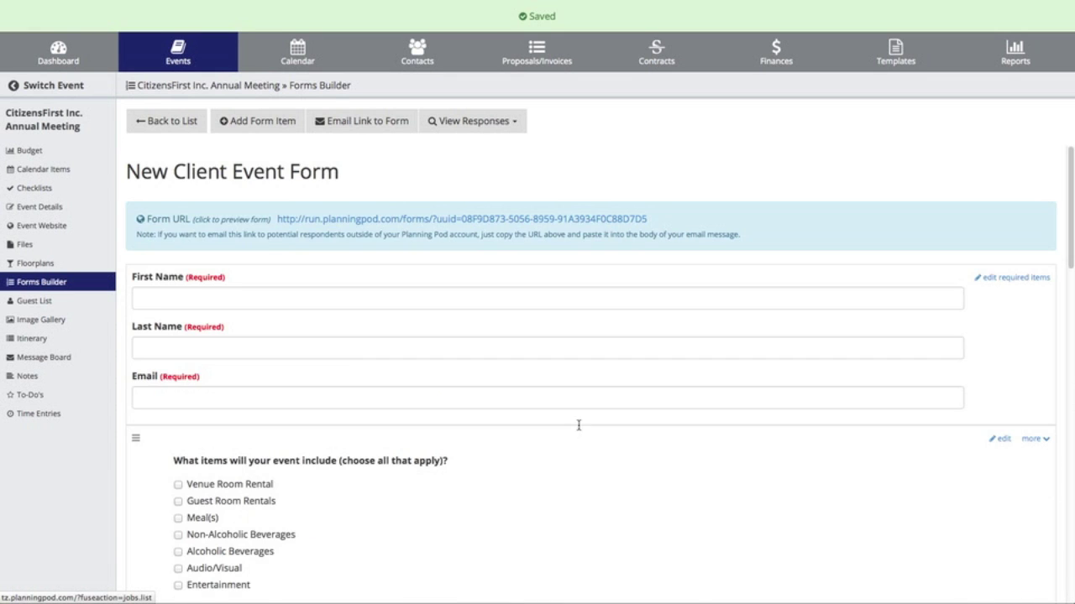
scroll(324, 381, down, 3)
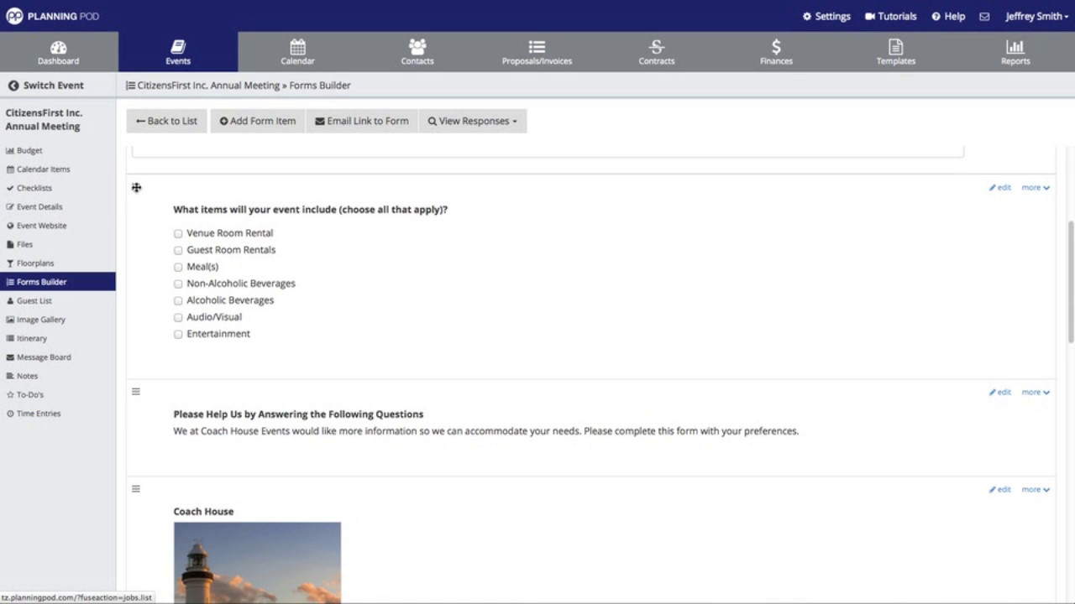
drag(136, 185, 163, 462)
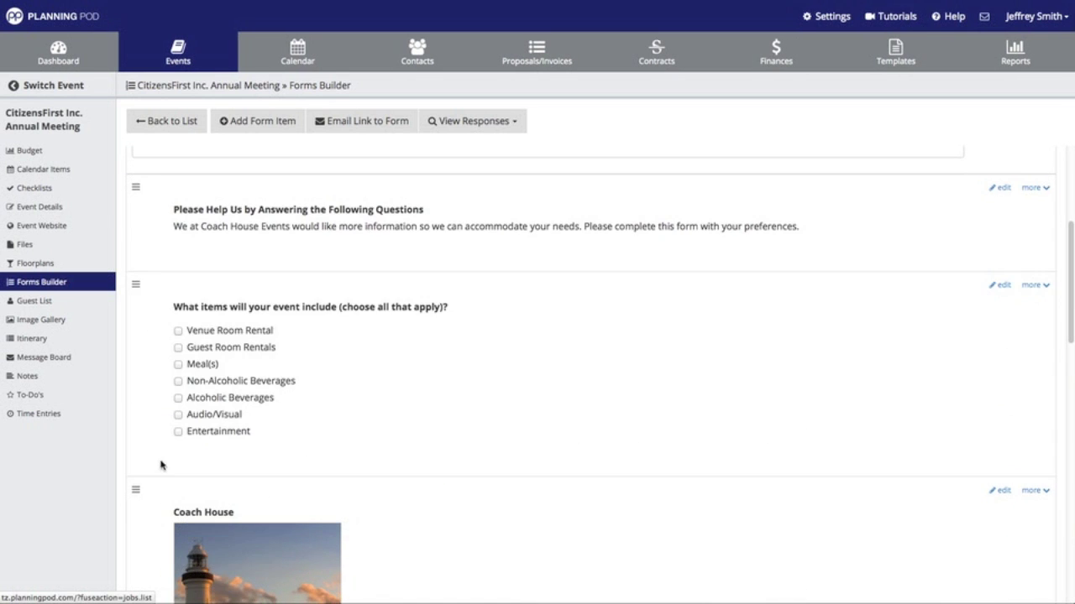
scroll(202, 447, down, 2)
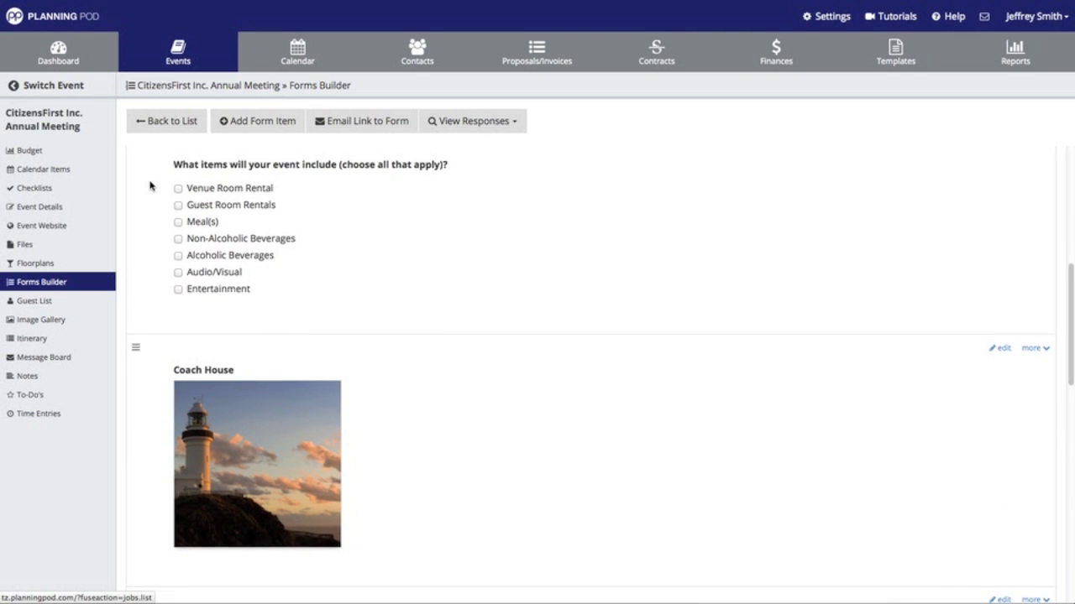
scroll(147, 182, up, 1)
drag(136, 160, 175, 435)
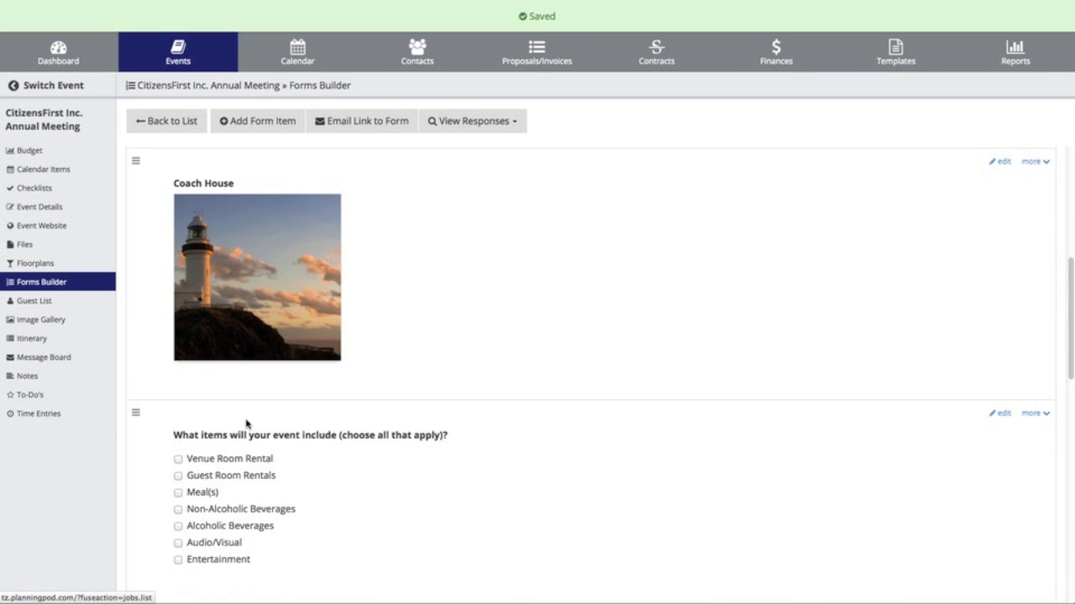
scroll(266, 400, up, 1)
scroll(266, 400, up, 3)
scroll(266, 401, down, 6)
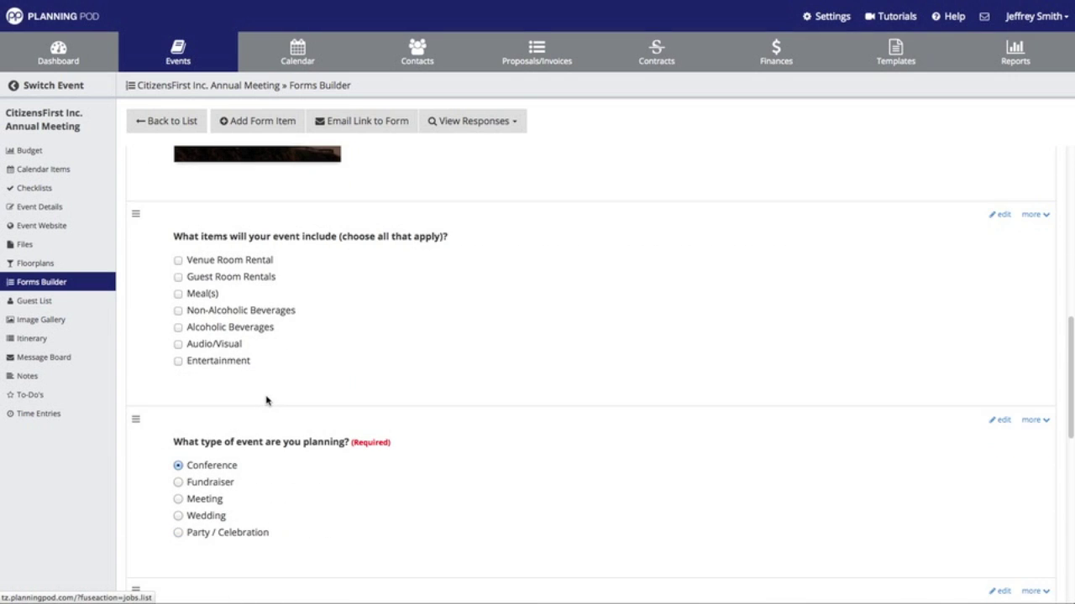
click(1037, 217)
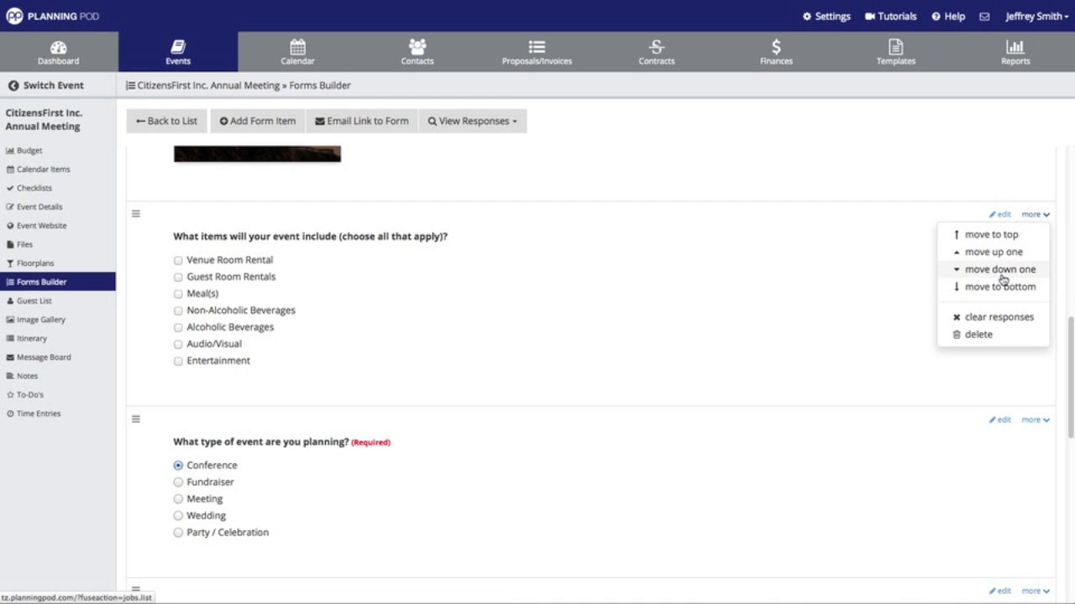
click(1000, 270)
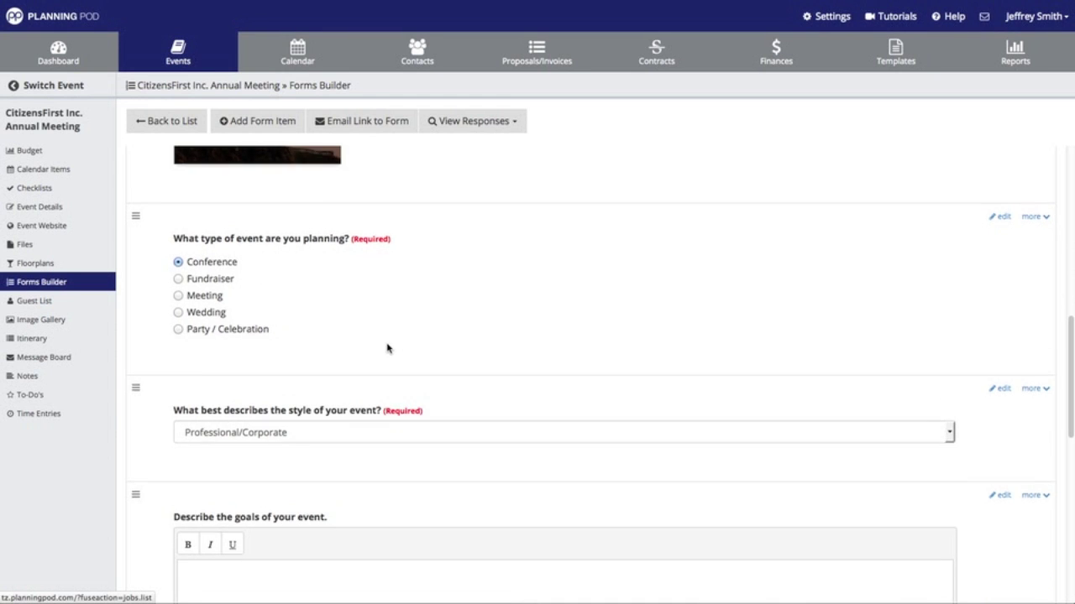
scroll(387, 349, up, 2)
scroll(387, 348, down, 5)
scroll(387, 344, down, 3)
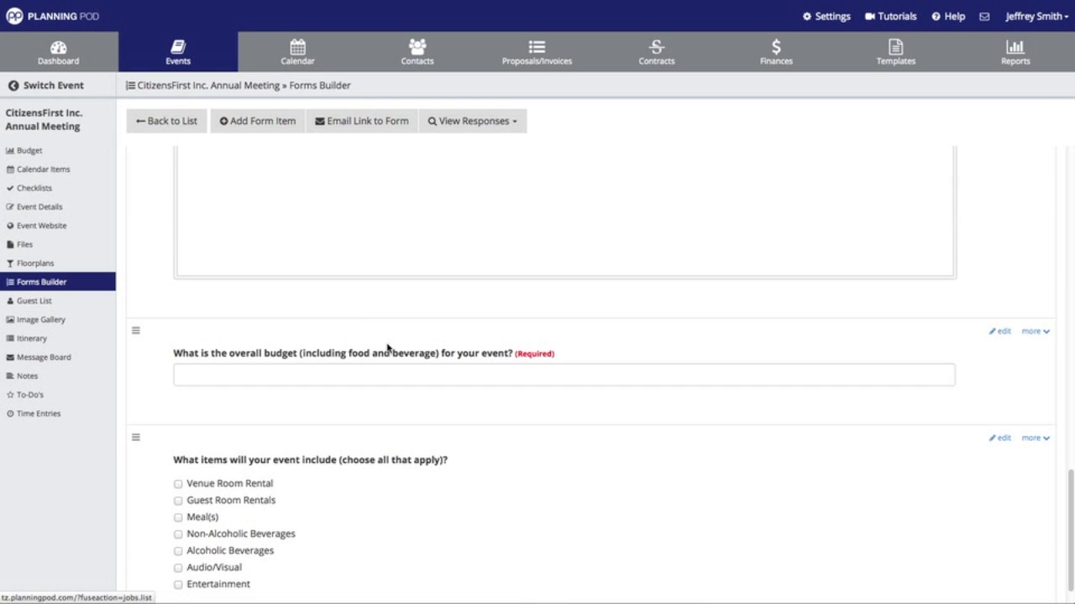
scroll(387, 346, up, 3)
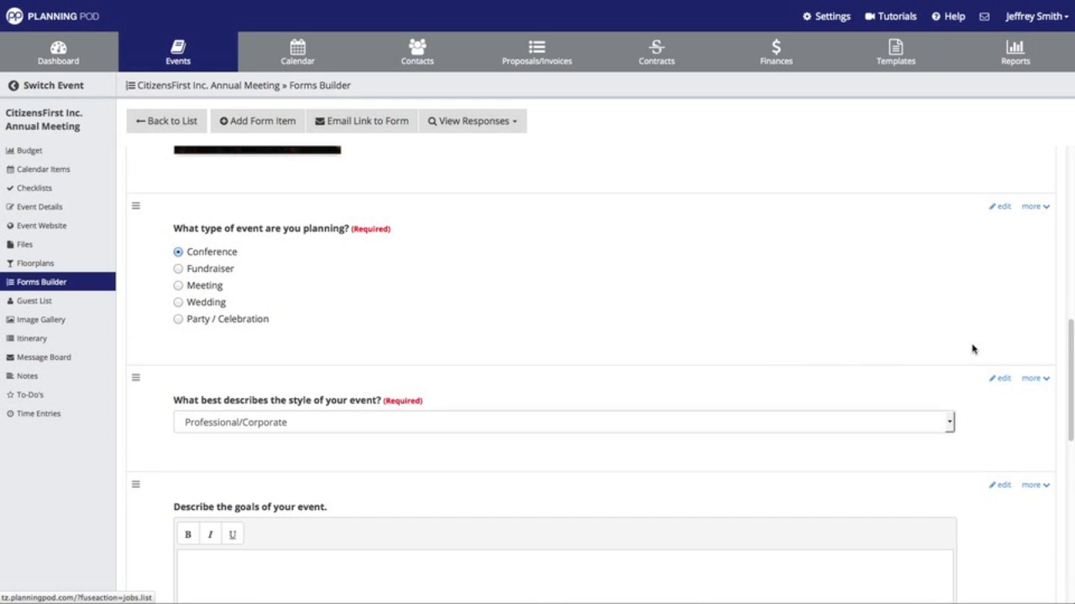
click(1035, 211)
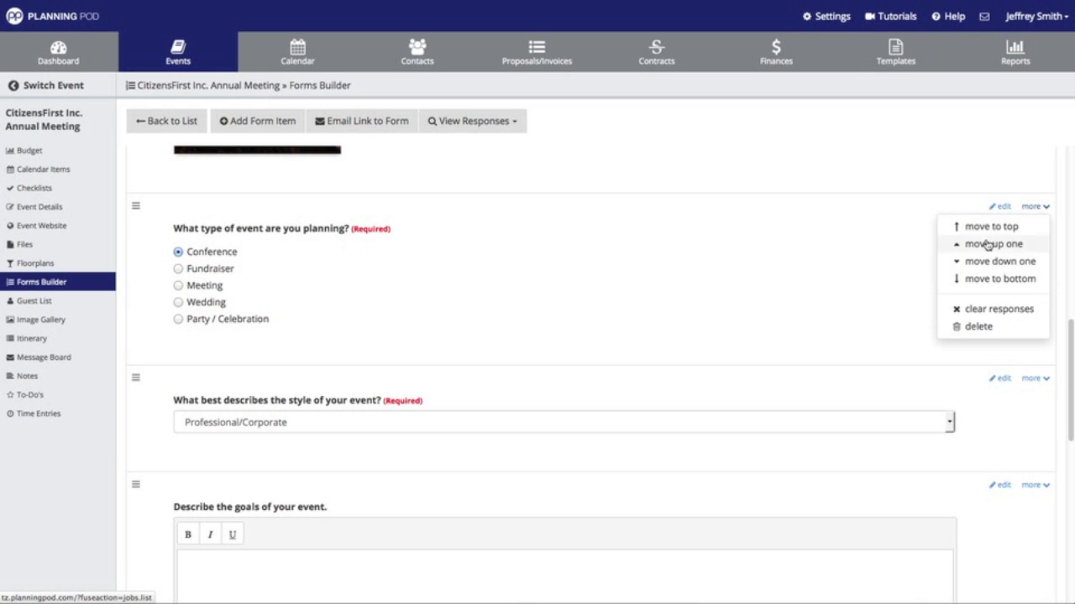
click(907, 156)
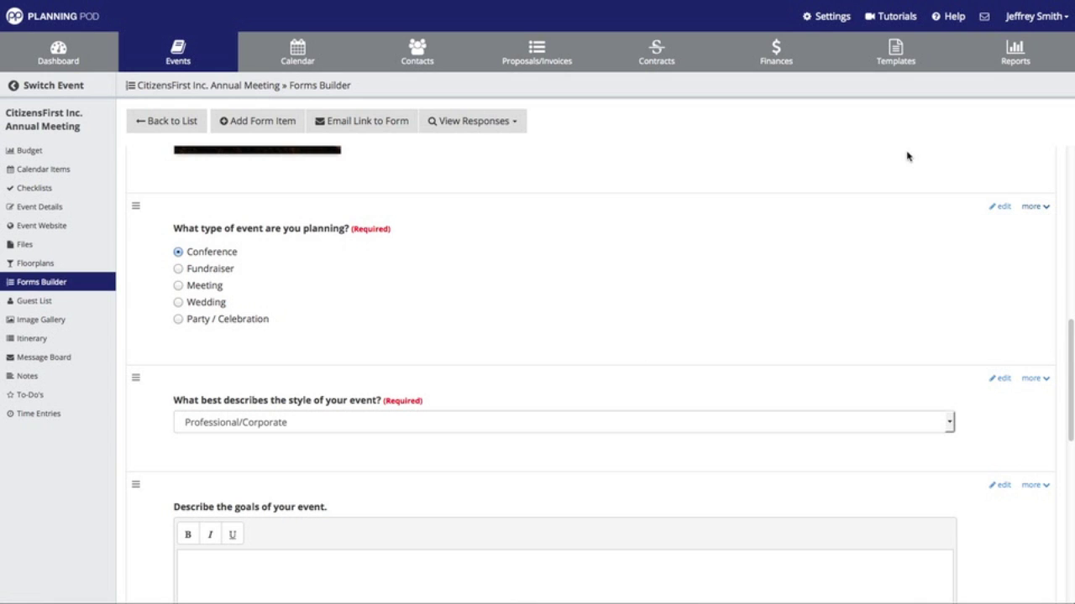
click(1033, 208)
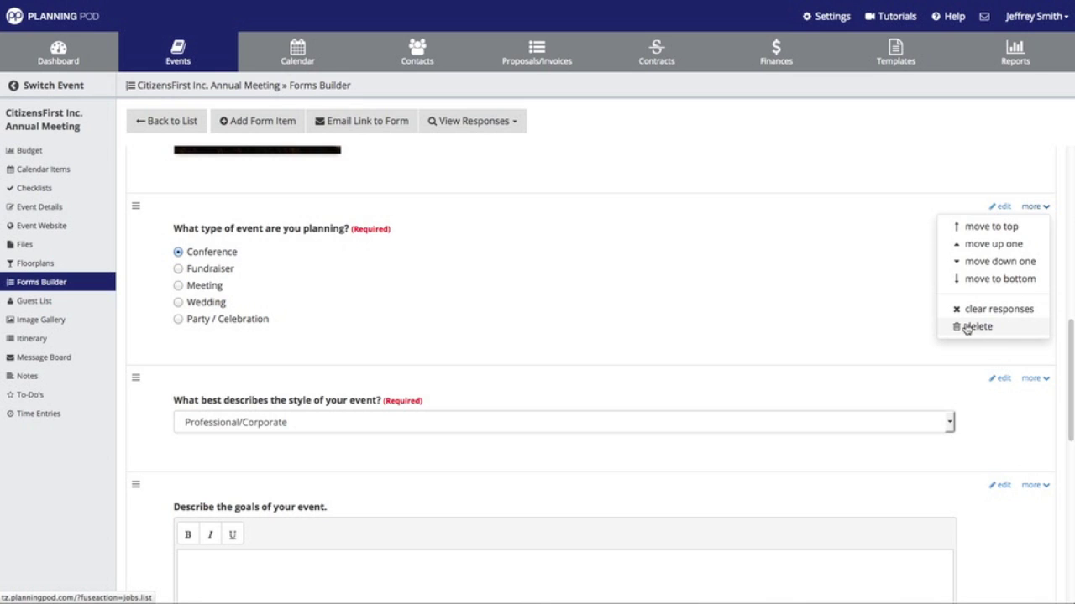
click(891, 155)
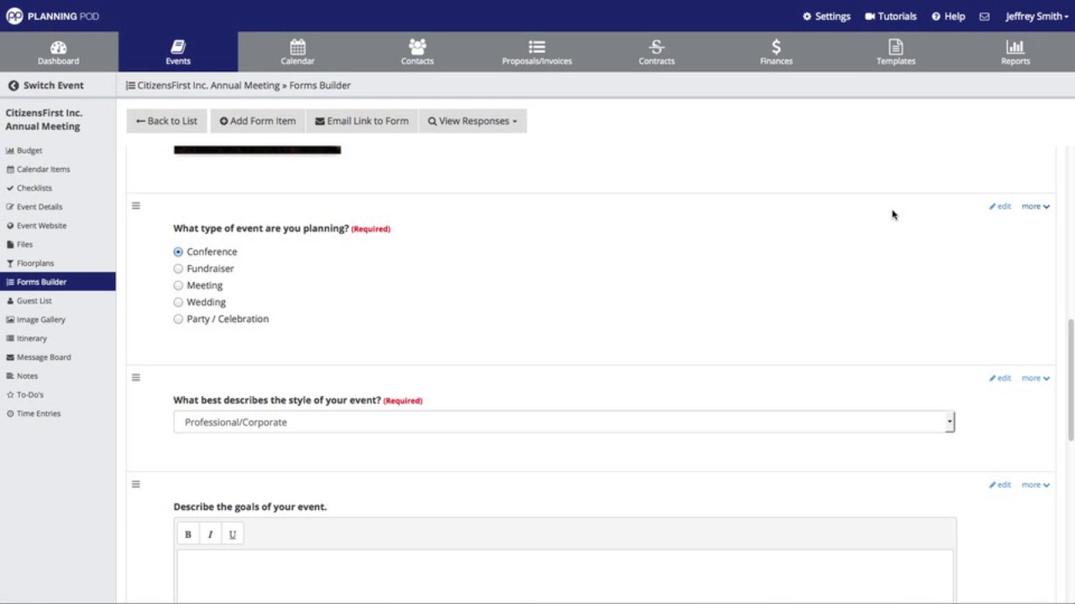
scroll(892, 213, up, 6)
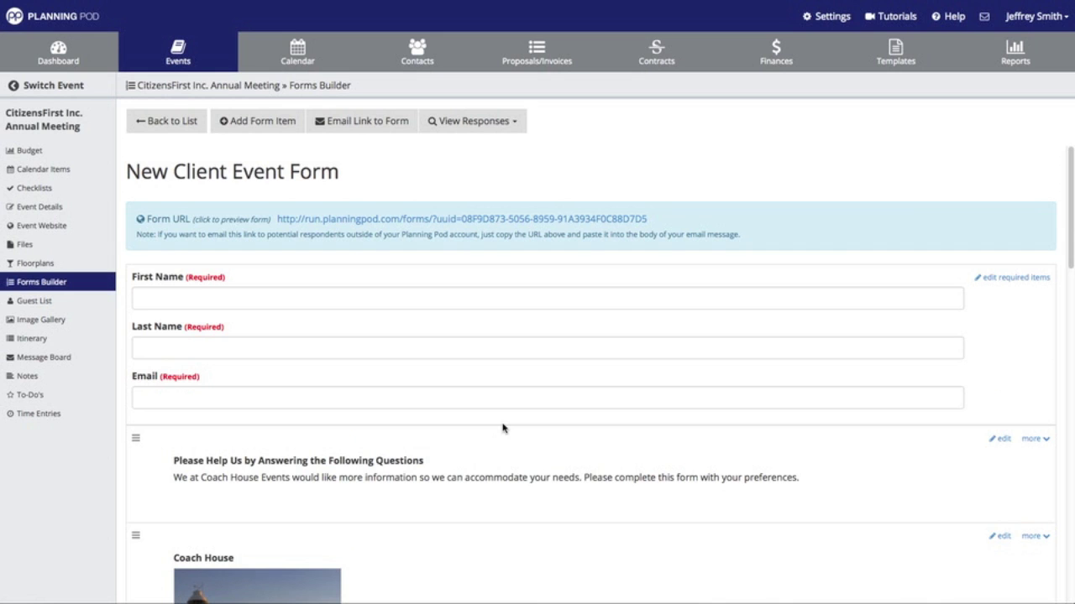
- Start an email of the form link and add the sender's name before Coach House Events in the subject
click(391, 127)
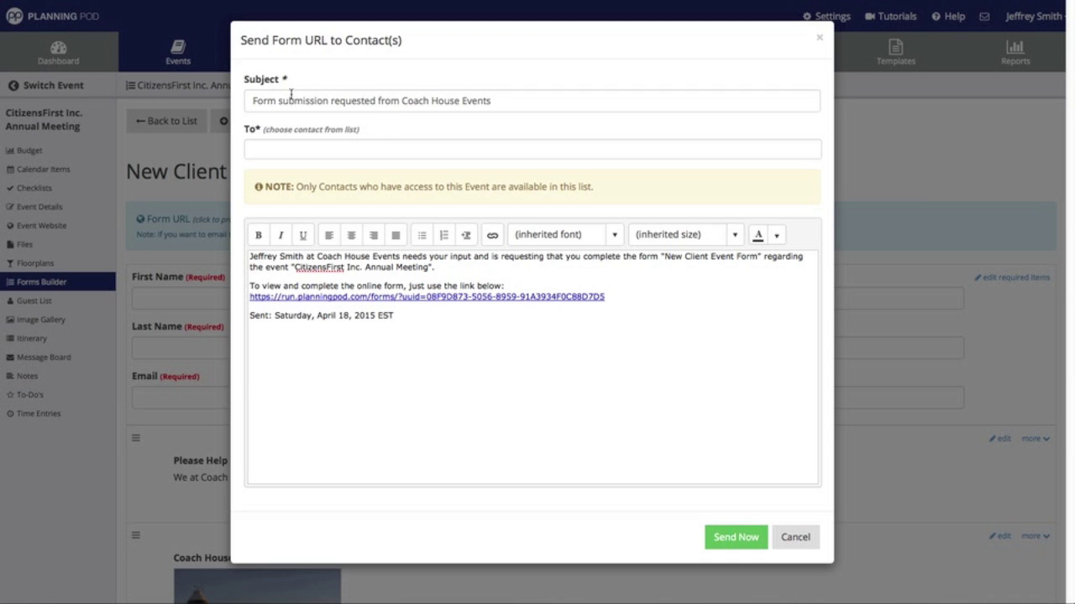
click(512, 100)
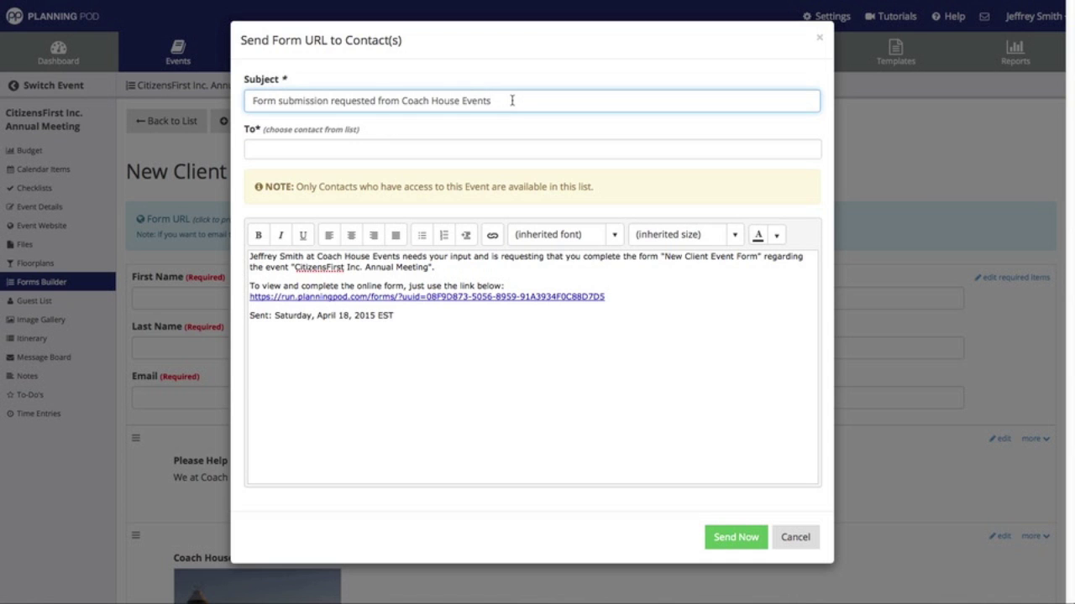
click(400, 100)
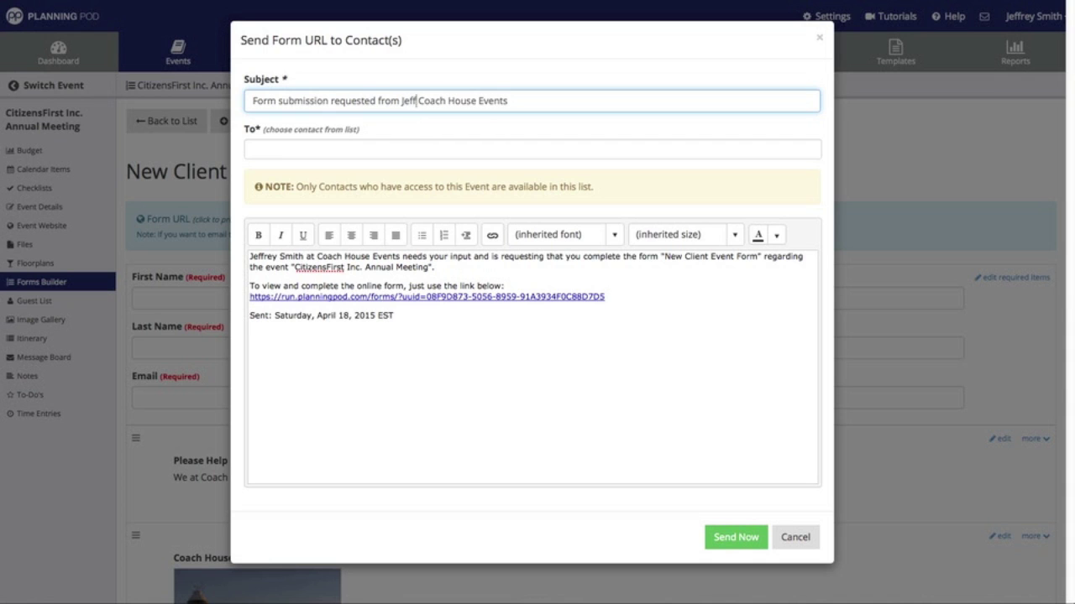
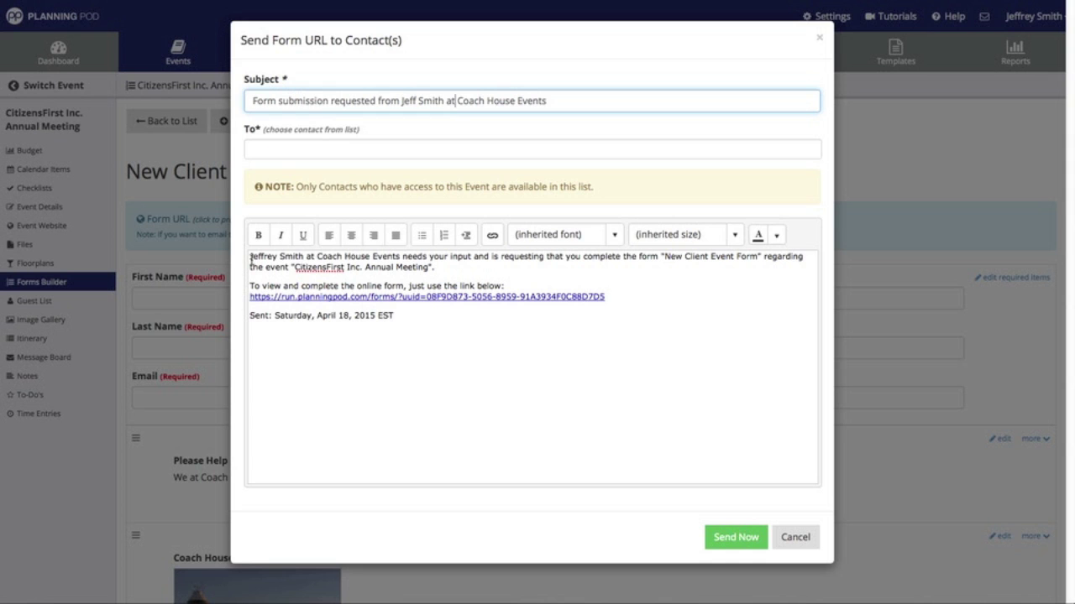
- Add the first contact as recipient and open the message with a 'Hello' greeting naming them
click(279, 152)
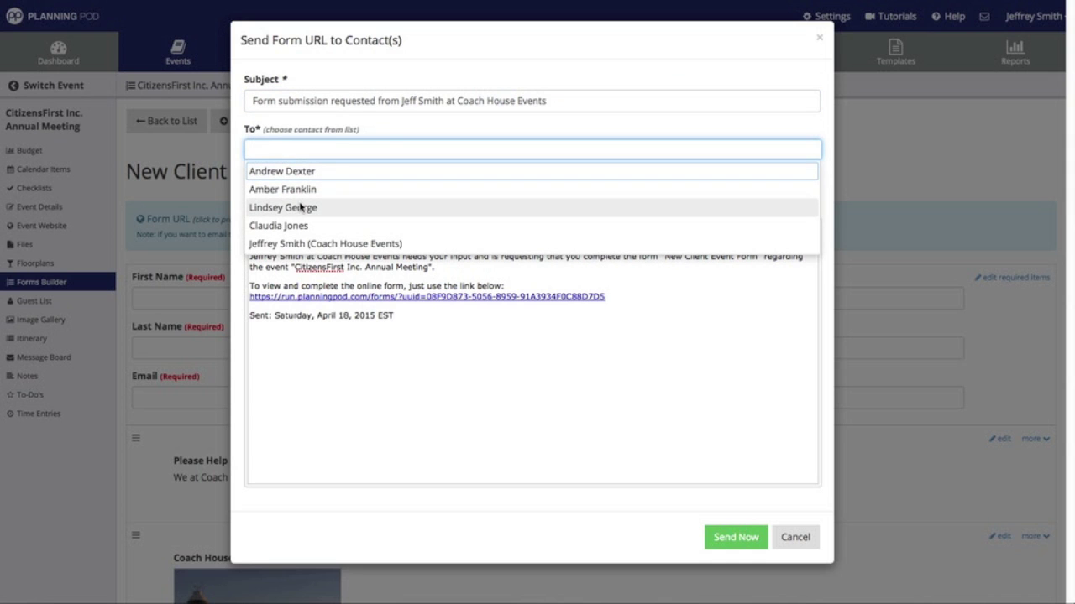
click(301, 207)
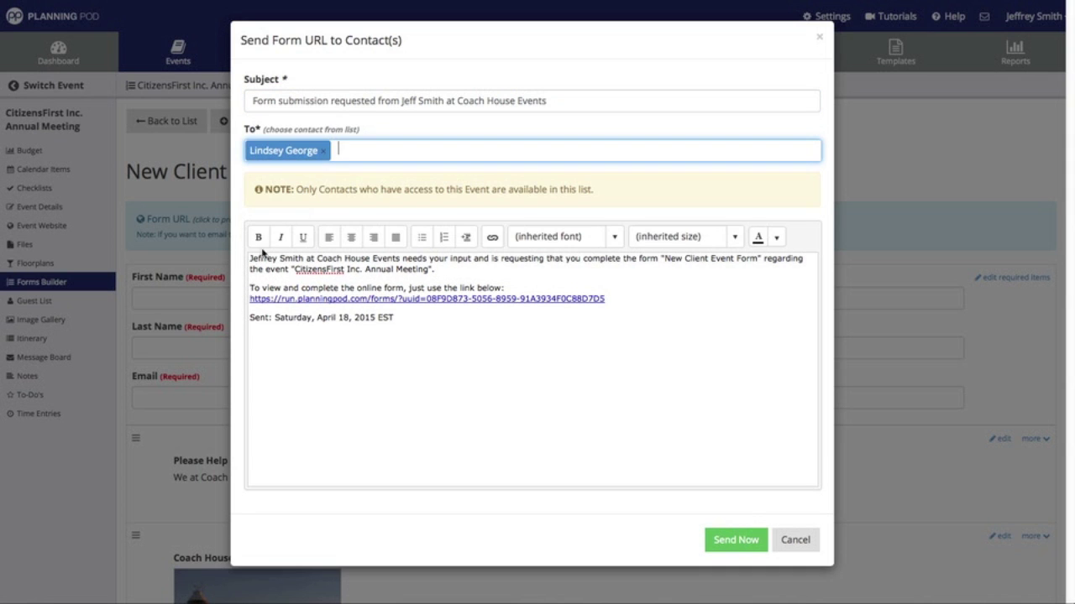
click(251, 262)
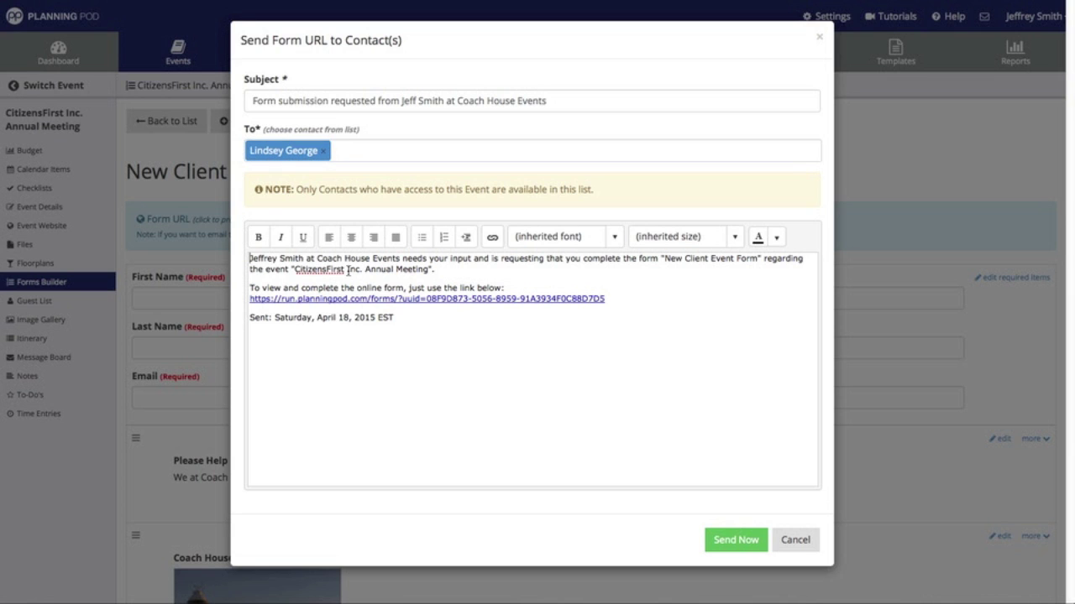
text(Hello Lond)
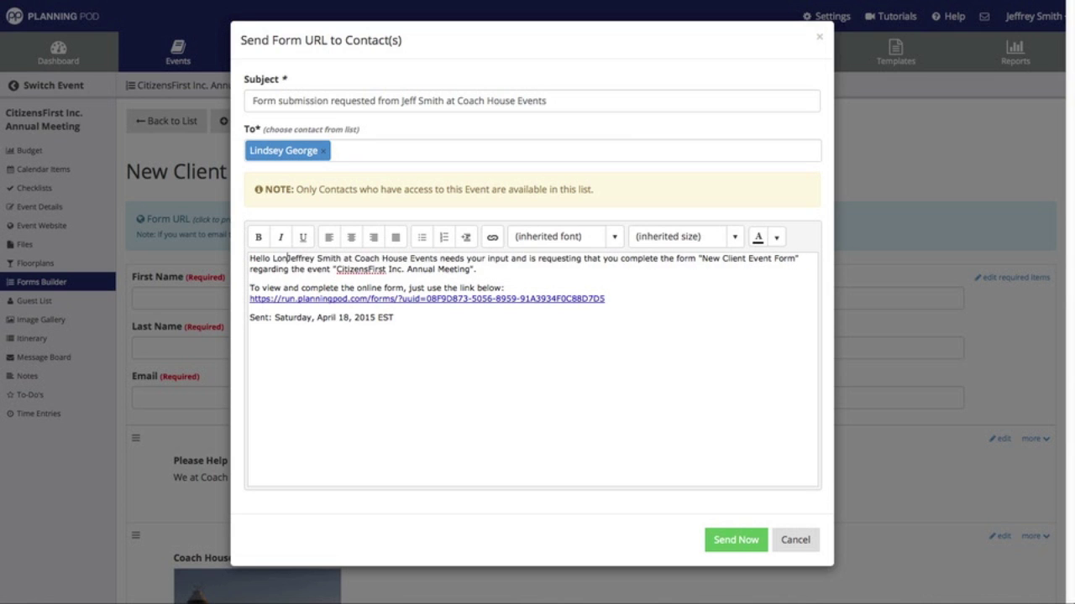
key(BackSpace)
key(BackSpace)
key(BackSpace)
key(BackSpace)
text(Lindsey )
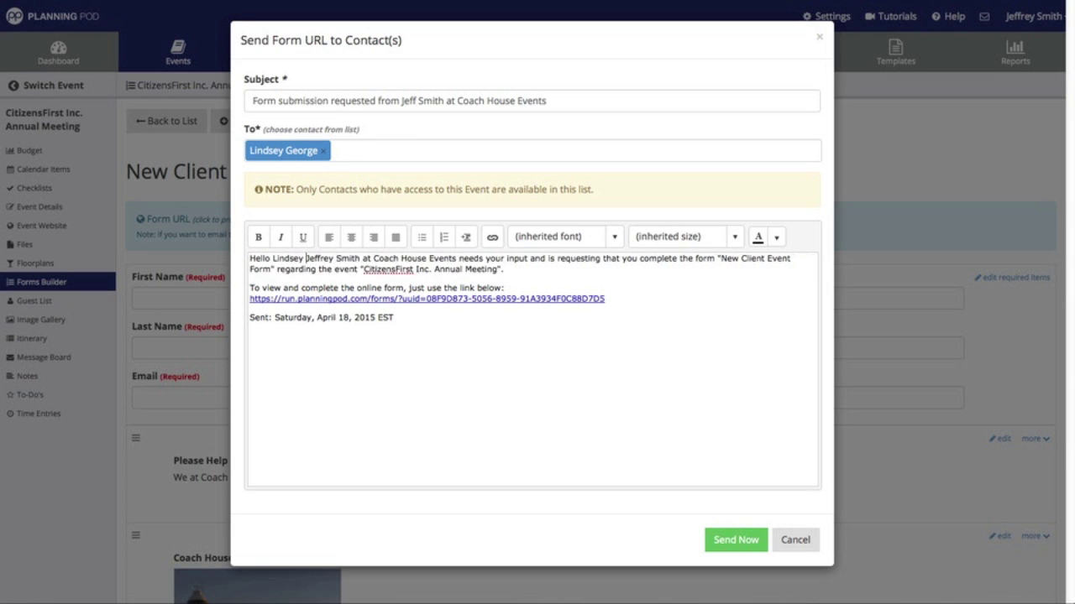
text(-)
key(Return)
key(Return)
key(BackSpace)
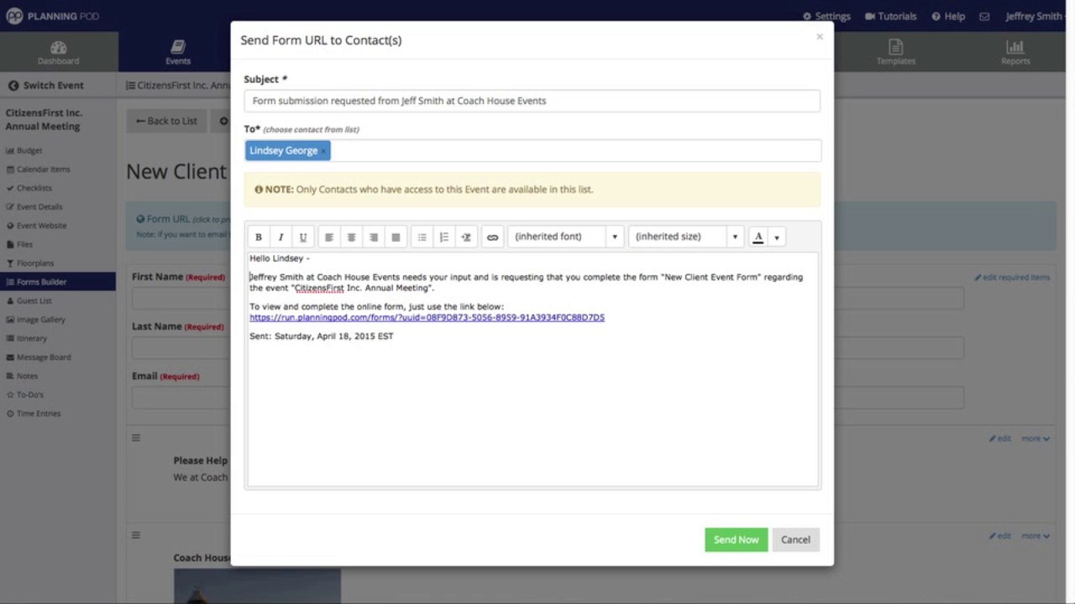
- Add two more contacts as recipients and include their names in the greeting
click(391, 154)
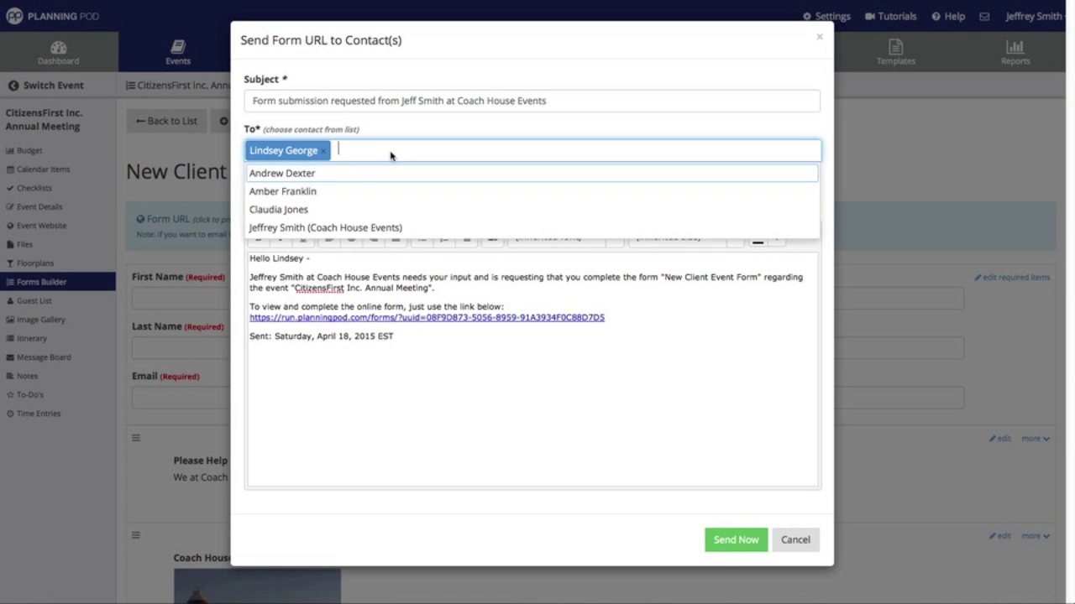
click(338, 193)
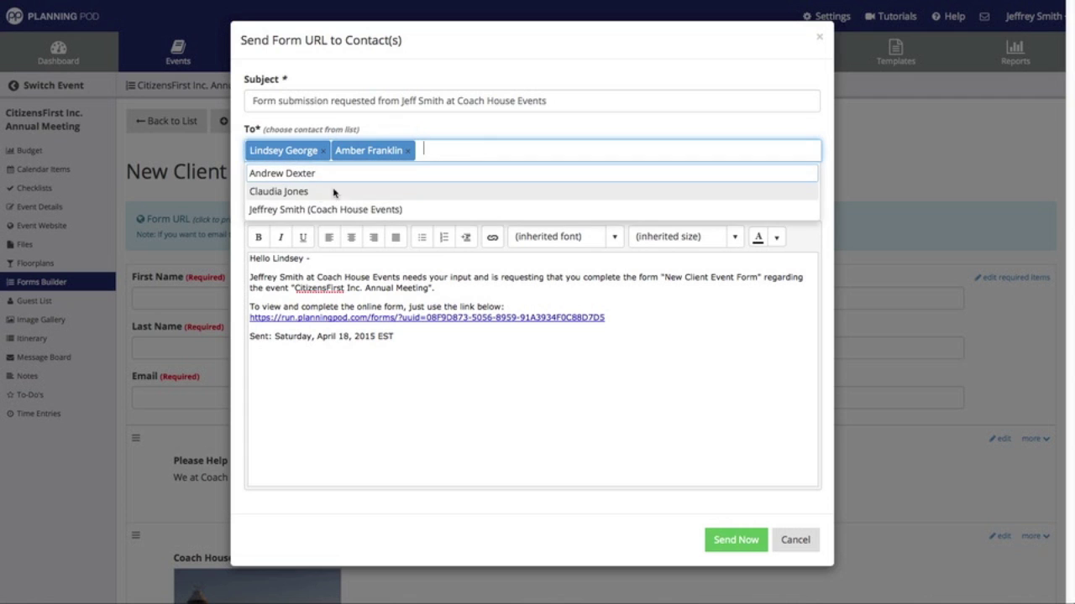
click(299, 190)
click(303, 258)
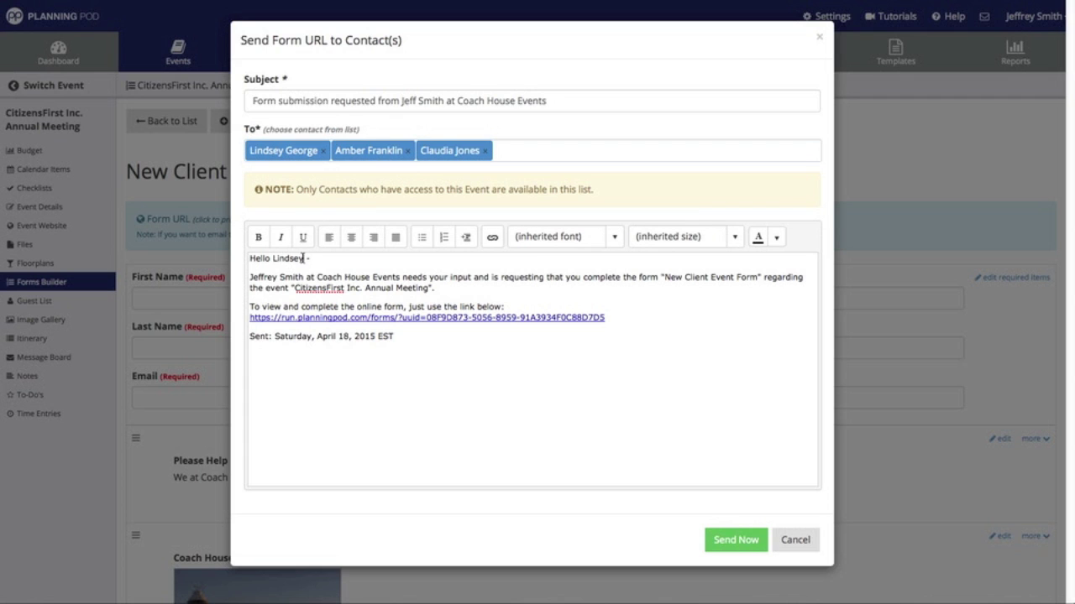
text(Amber and Claud)
- Add the closing note 'Thanks for your time and let us know if you have additional questions,' with a sign-off, and send
click(406, 331)
key(Return)
key(Return)
key(Up)
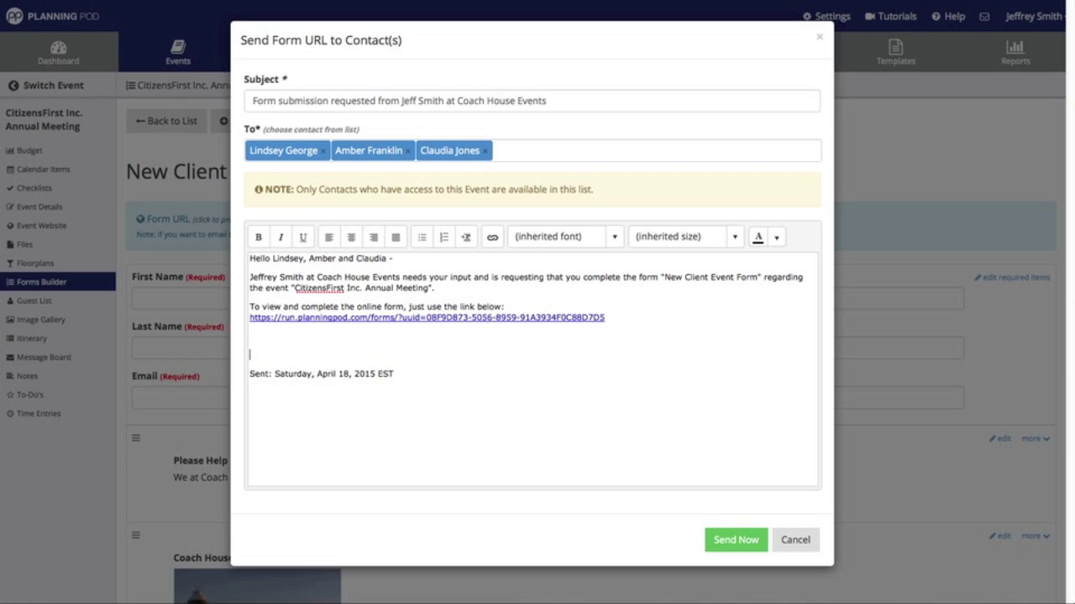
text(Thanks for your time and)
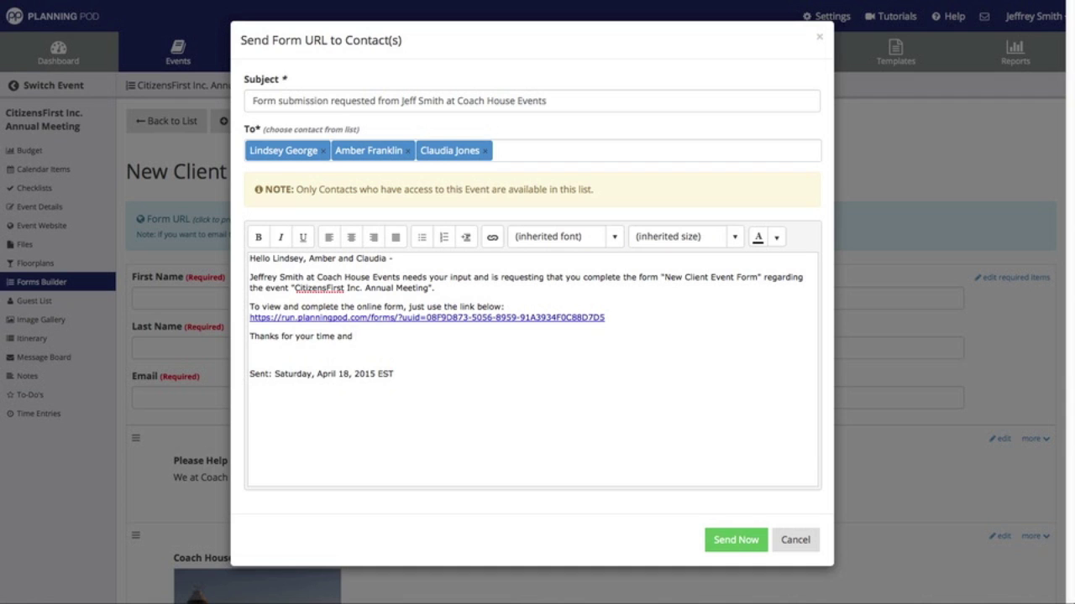
text( let us inkow)
key(BackSpace)
key(BackSpace)
key(BackSpace)
key(BackSpace)
text(know if you have )
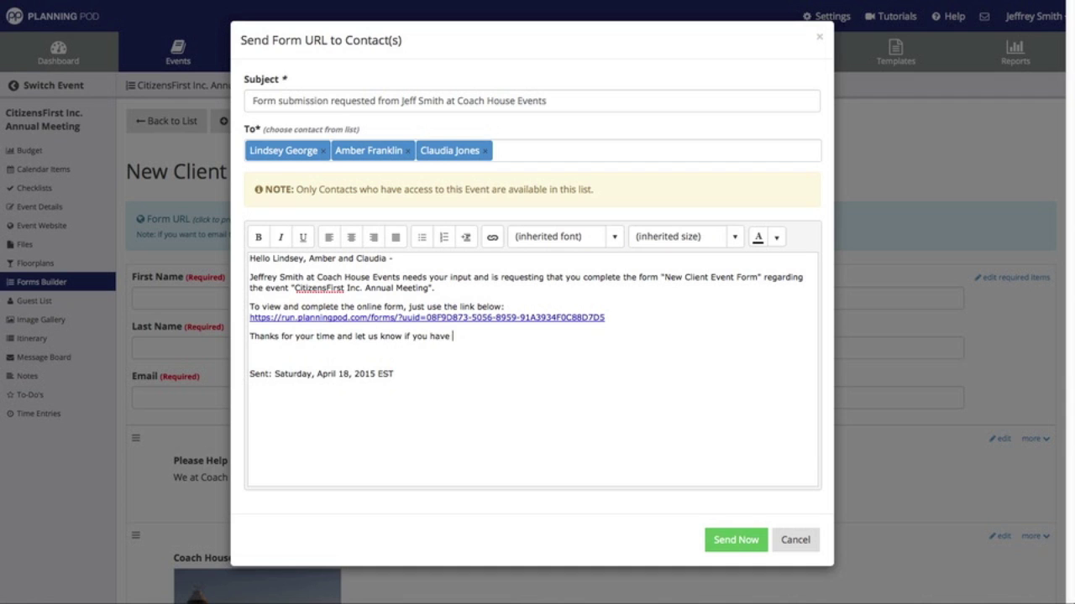
text(additional questions,)
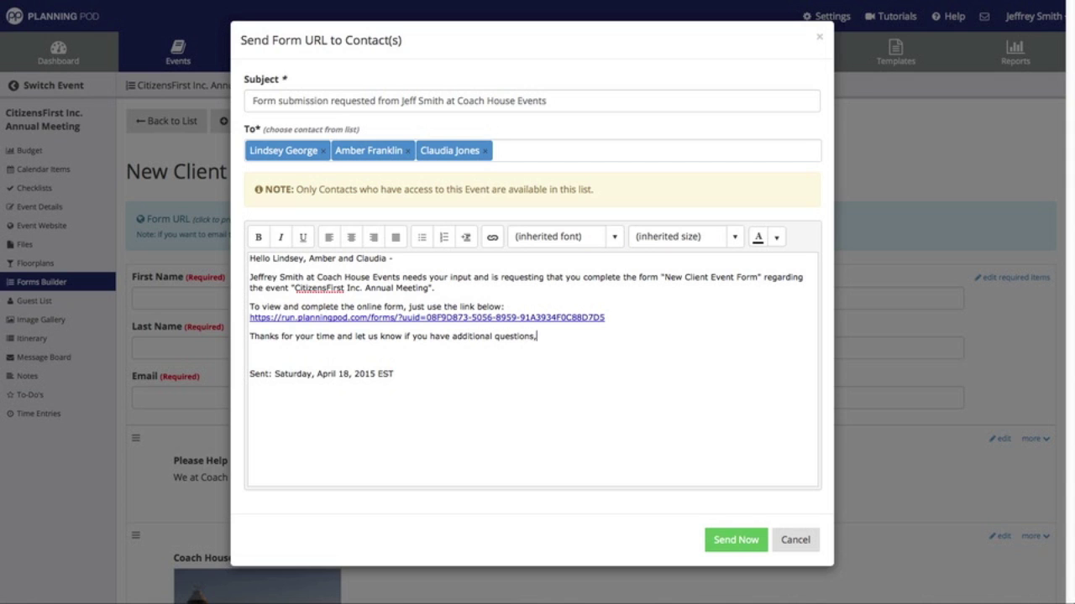
key(Return)
text(Jeff)
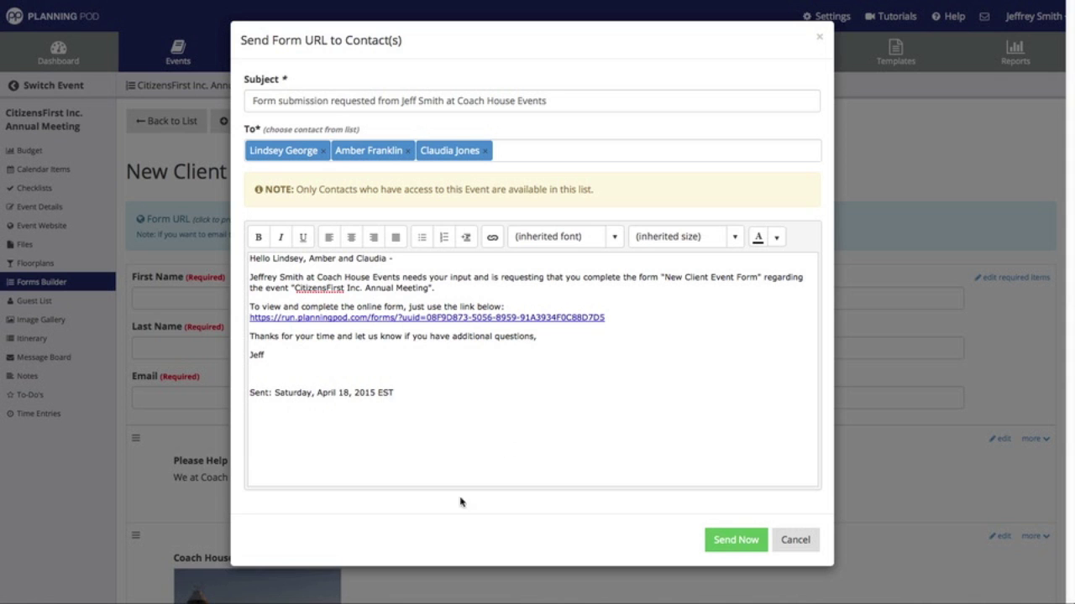
click(752, 540)
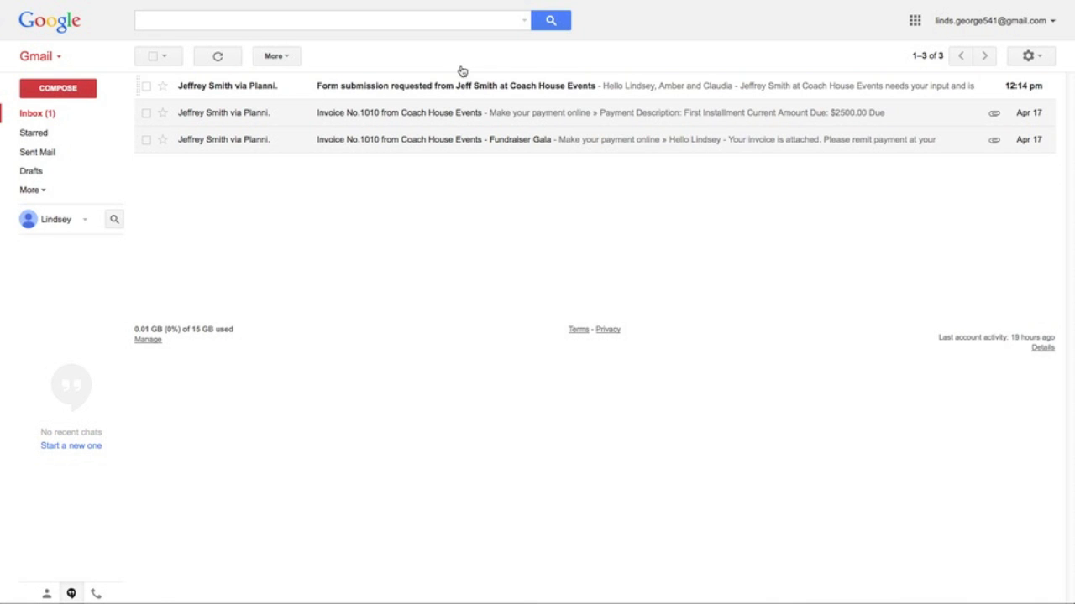
- Open the 'Form submission requested' email in the Gmail inbox
click(398, 86)
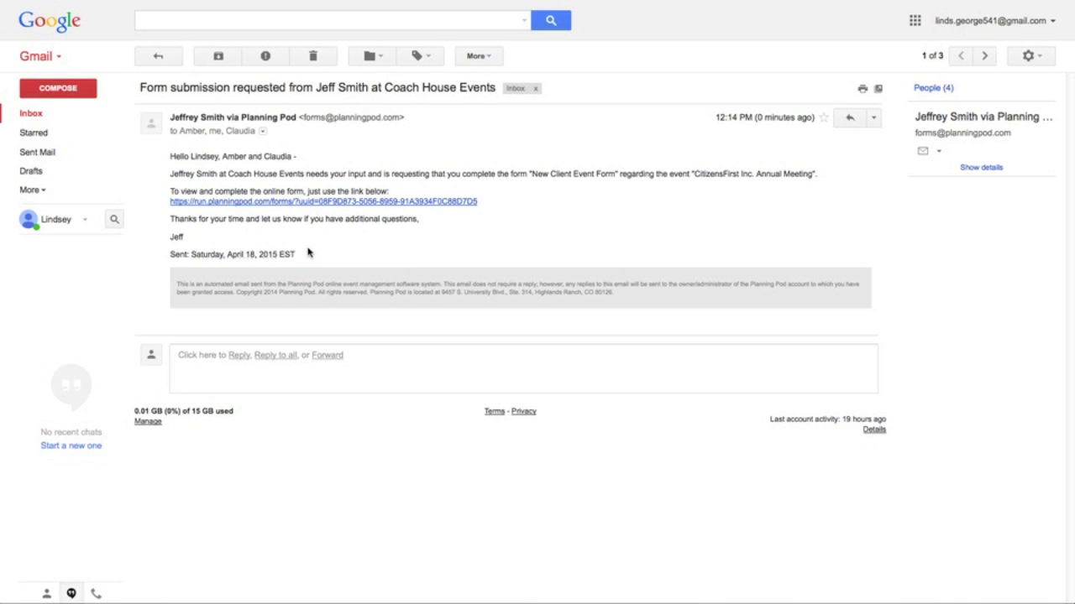
- Open the online form from the email link and fill in the client's first name, last name and e-mail
click(322, 204)
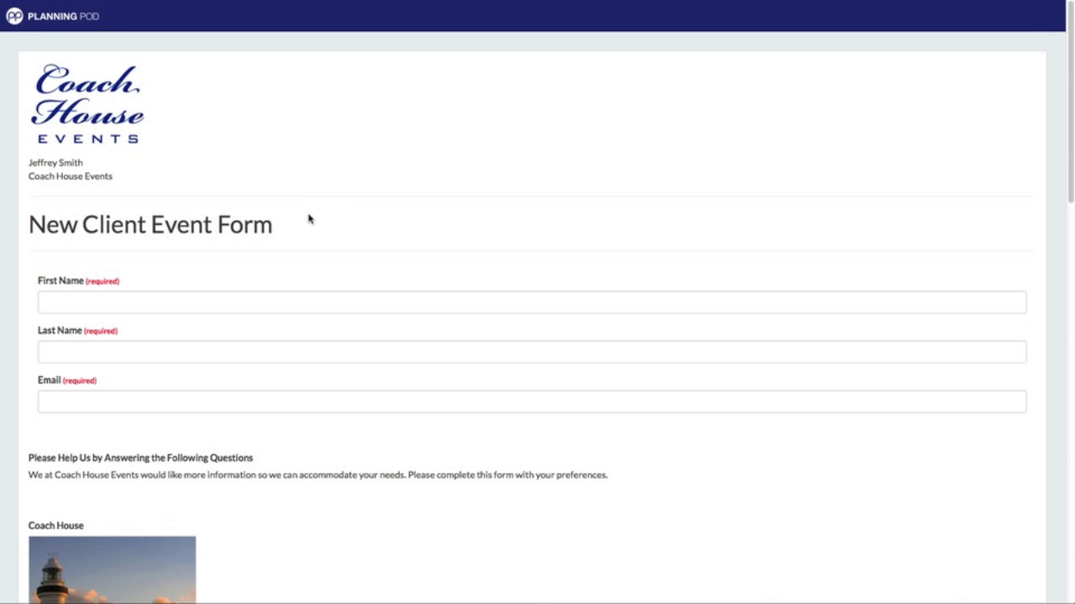
click(207, 299)
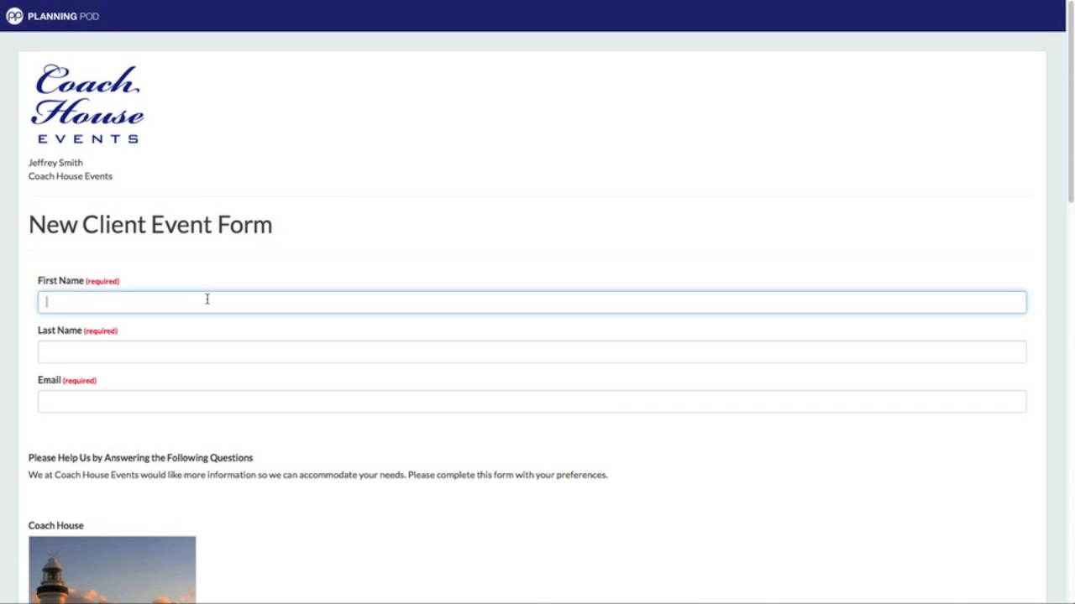
key(Tab)
key(Tab)
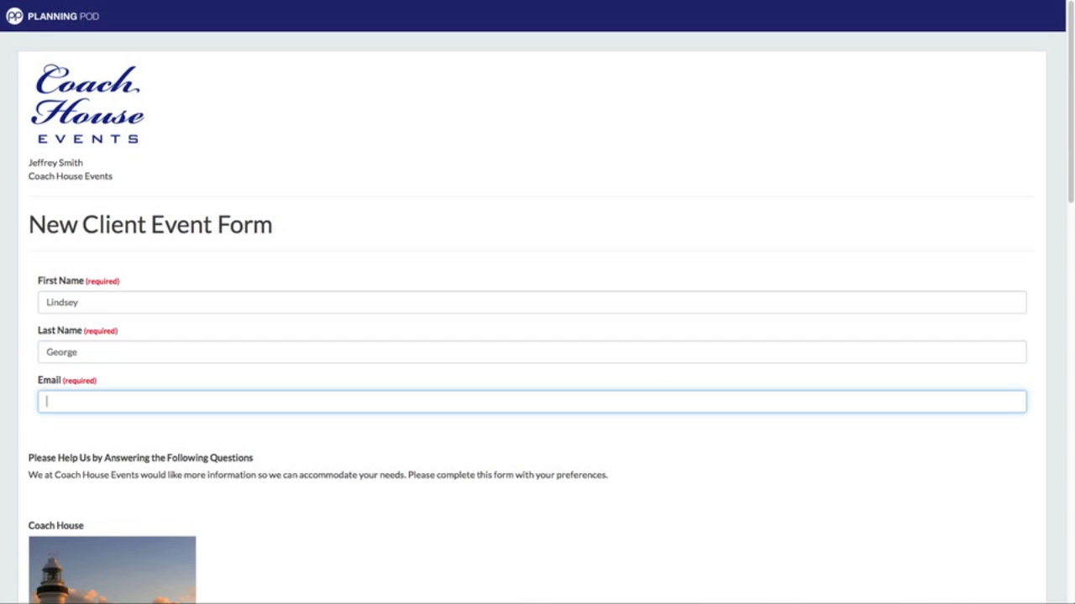
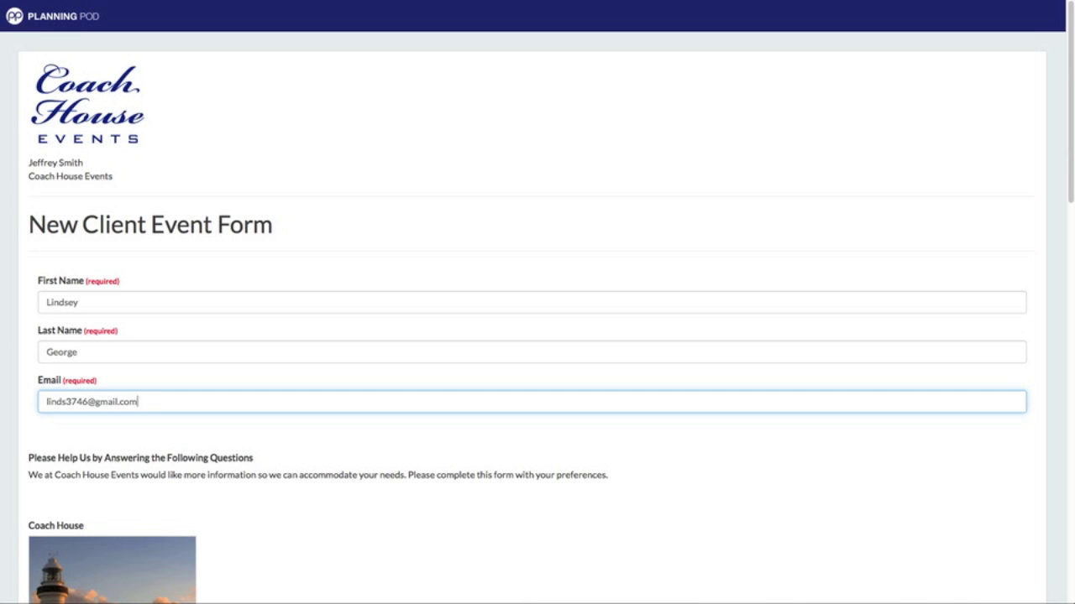
- Choose Meeting as the event type and Professional/Corporate as the event style
scroll(206, 282, down, 5)
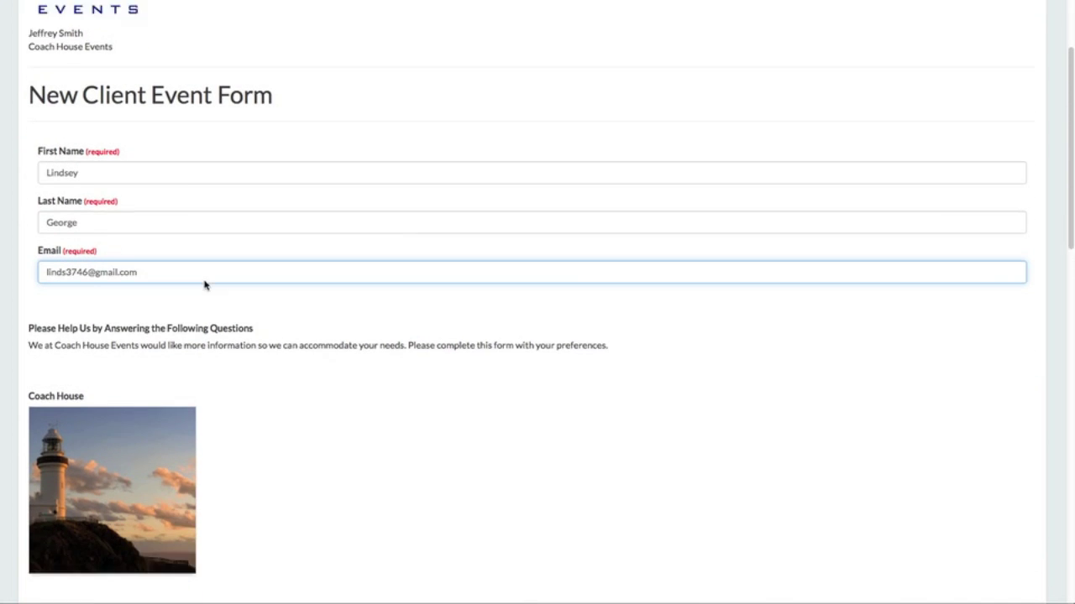
scroll(209, 277, down, 4)
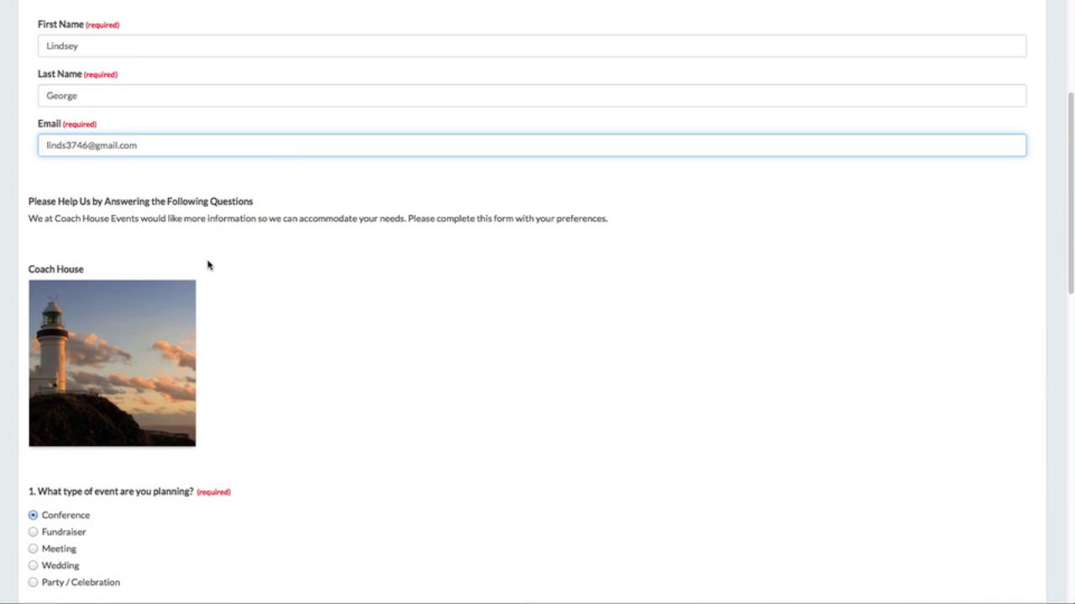
scroll(197, 220, down, 4)
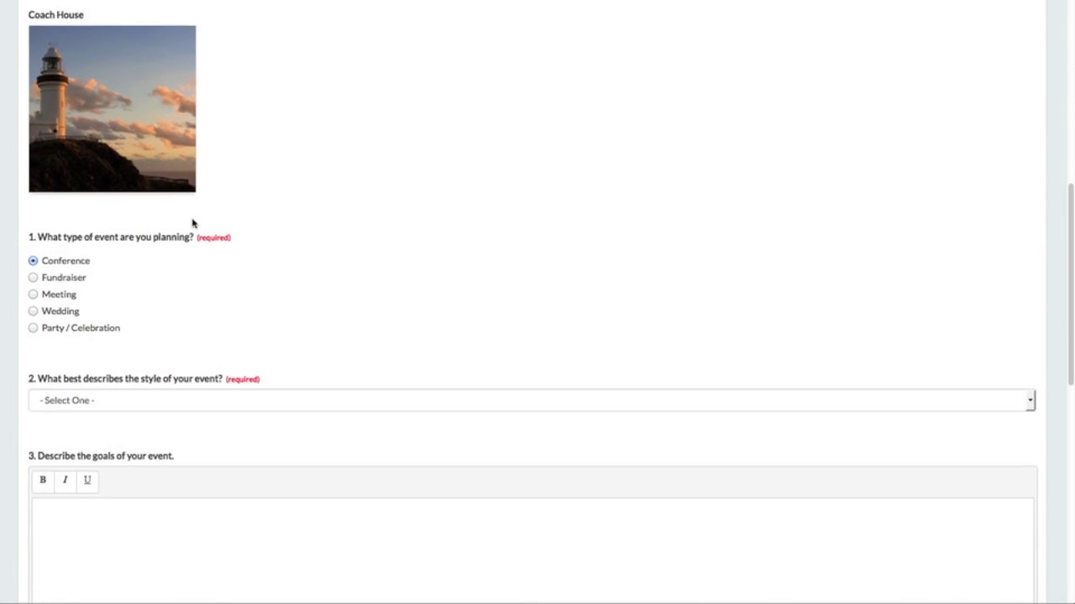
click(34, 295)
scroll(235, 287, down, 2)
click(142, 340)
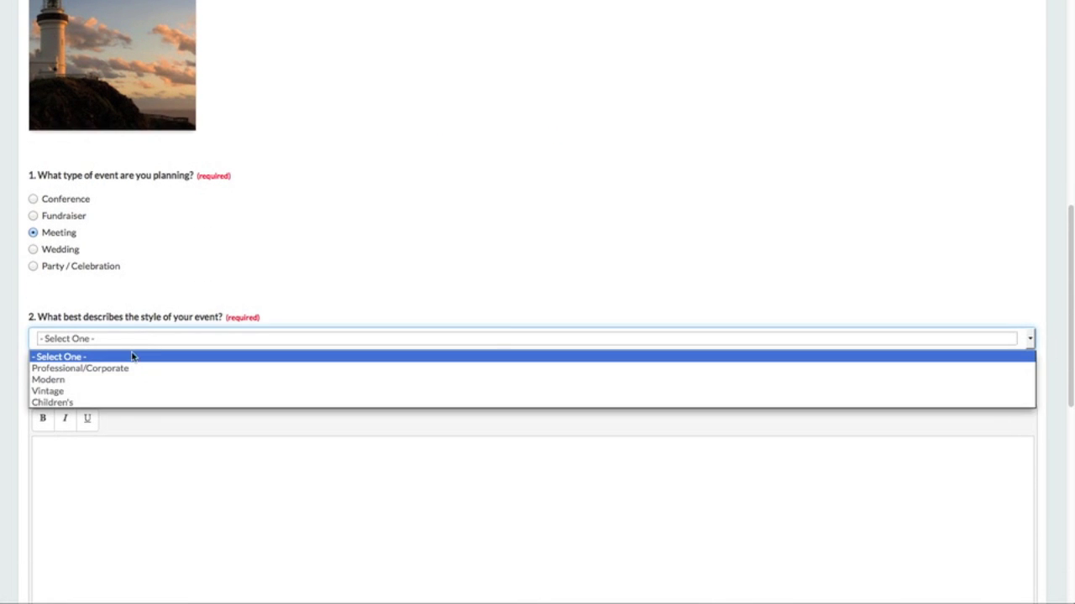
click(131, 375)
scroll(177, 303, down, 5)
- Enter the goals 'Corporate officer meeting - 2 day' and a $36,000 budget
click(168, 345)
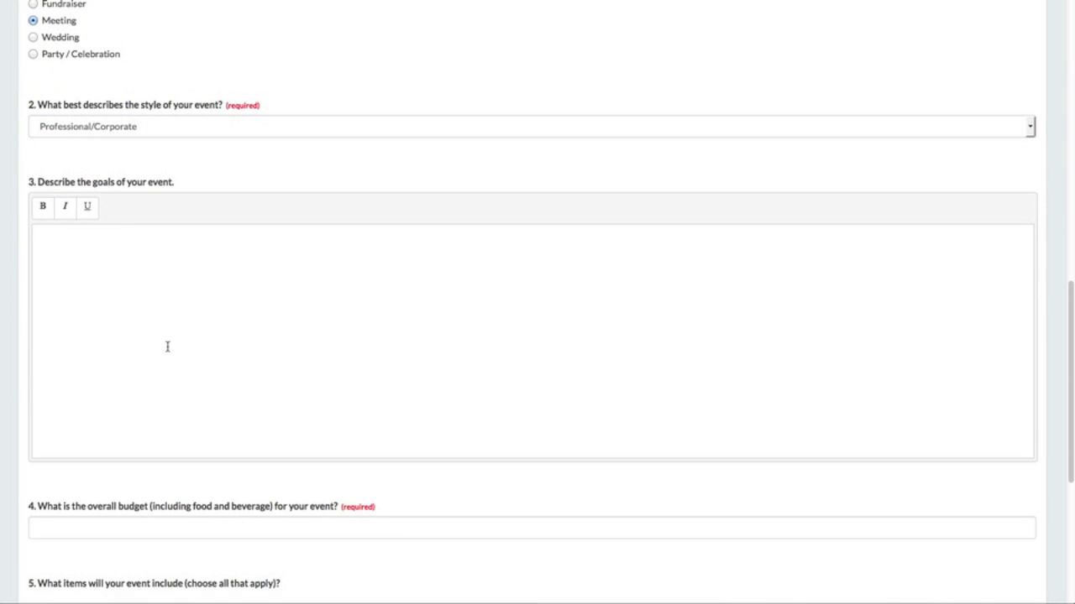
text(Corporate officer meeting - 2 days.)
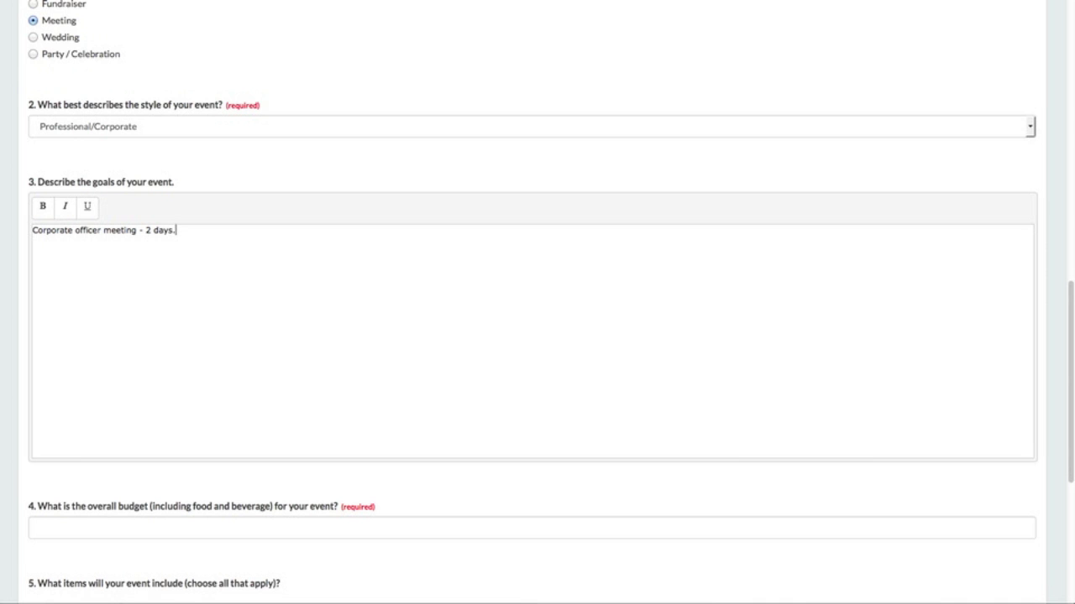
scroll(139, 375, down, 5)
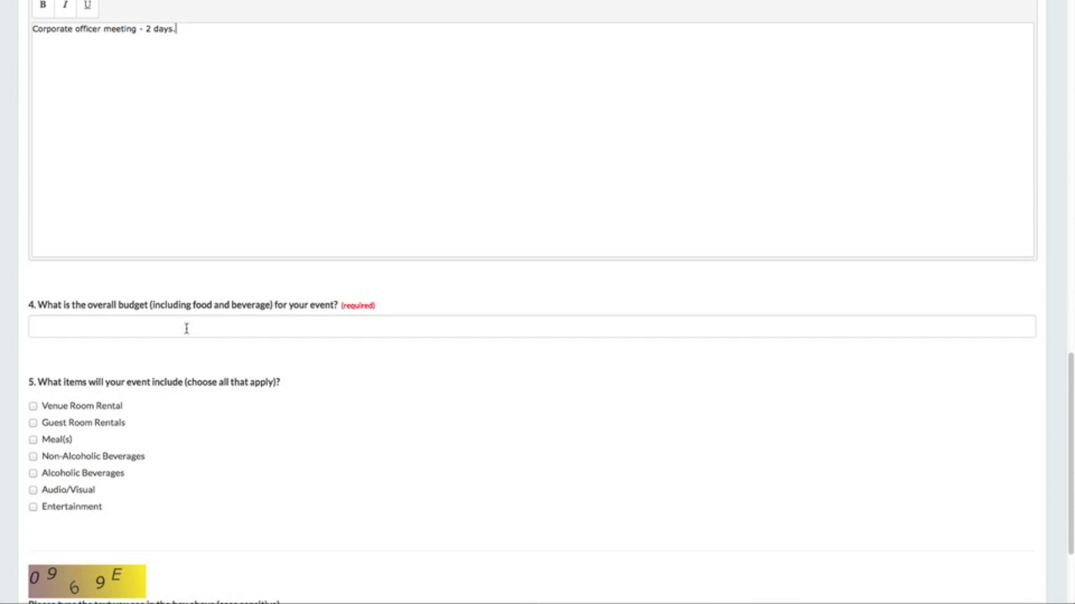
click(186, 328)
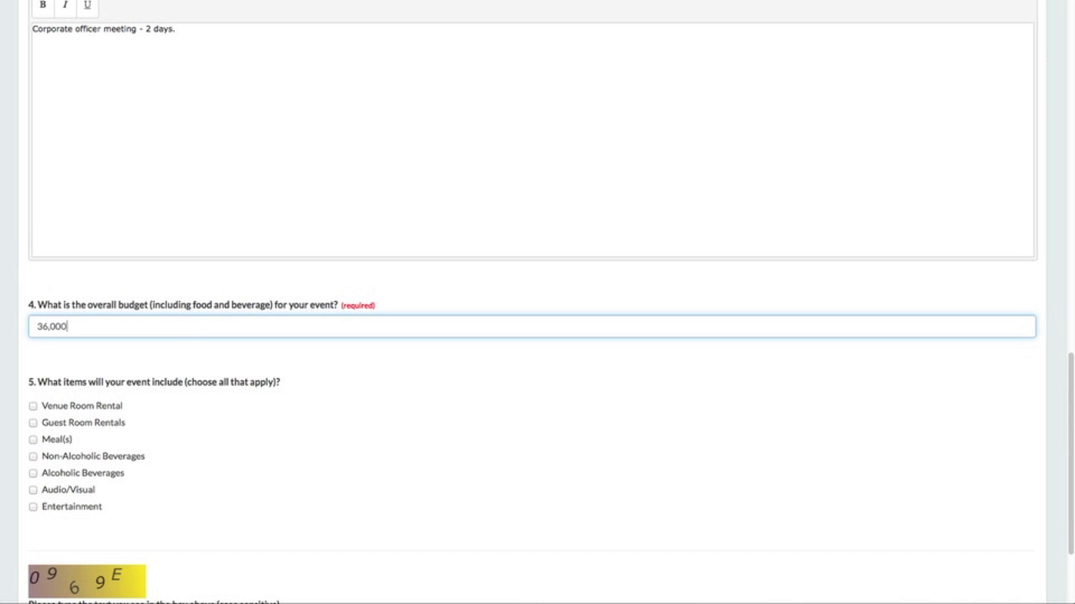
text($)
scroll(193, 326, down, 3)
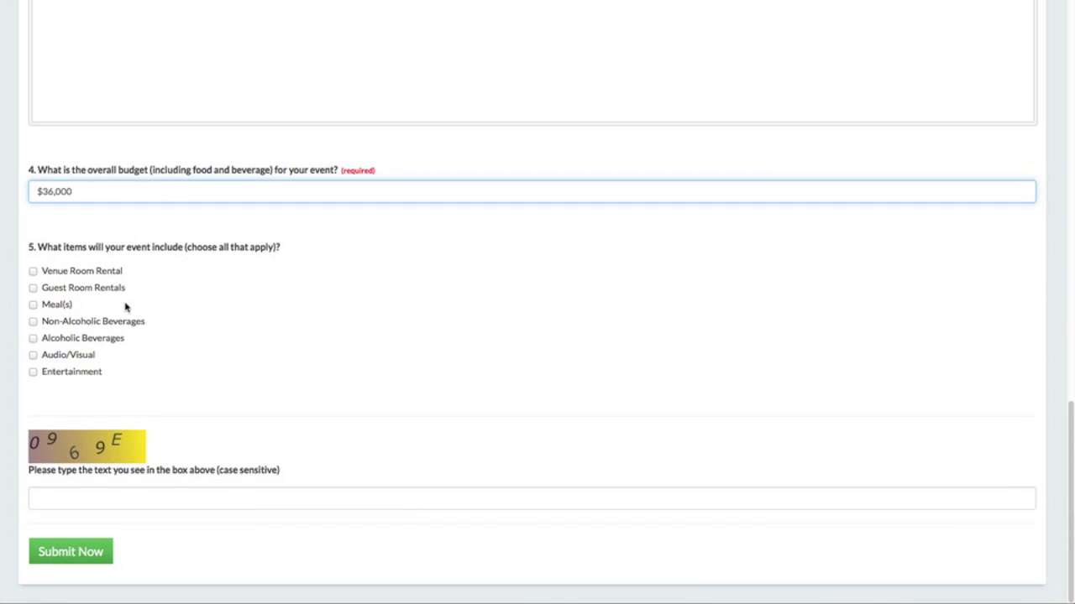
- Tick Venue Room Rental, Guest Room Rentals, Non-Alcoholic and Alcoholic Beverages, enter the verification code, and submit
click(33, 271)
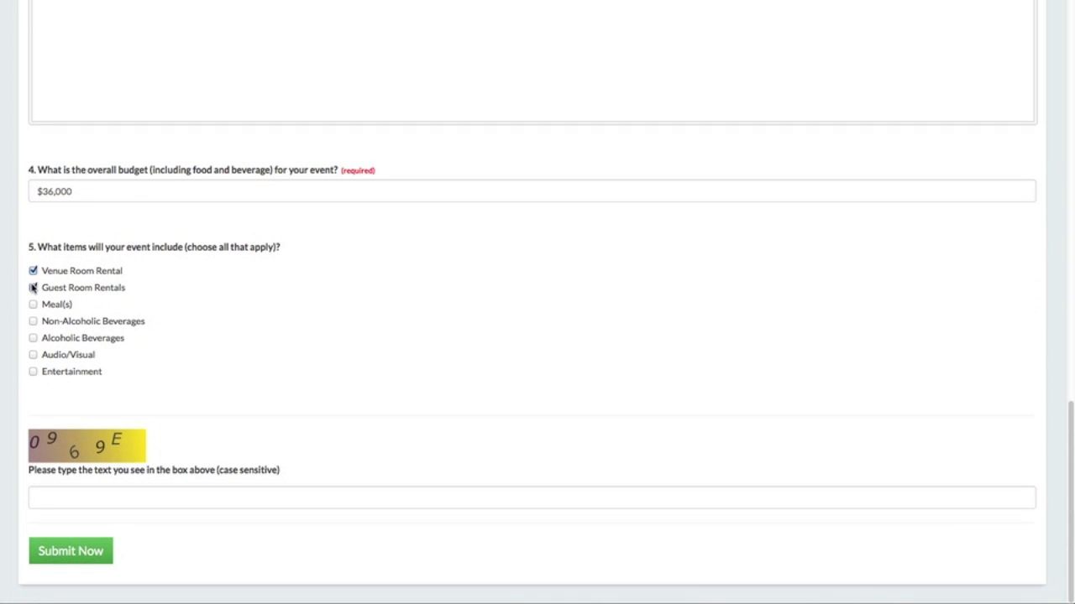
click(34, 288)
click(34, 322)
click(33, 339)
click(94, 499)
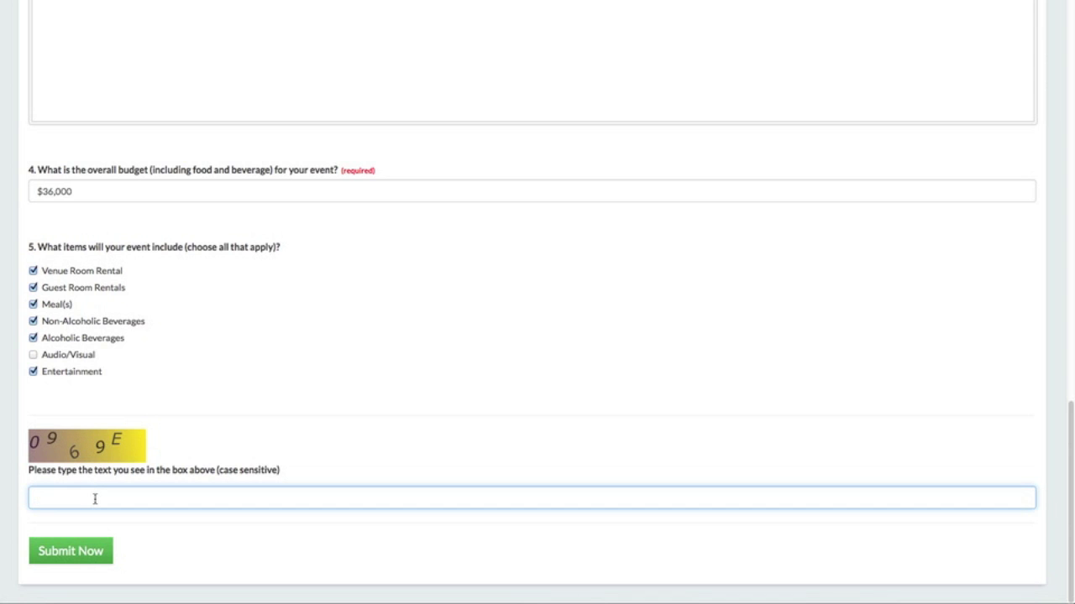
text(096)
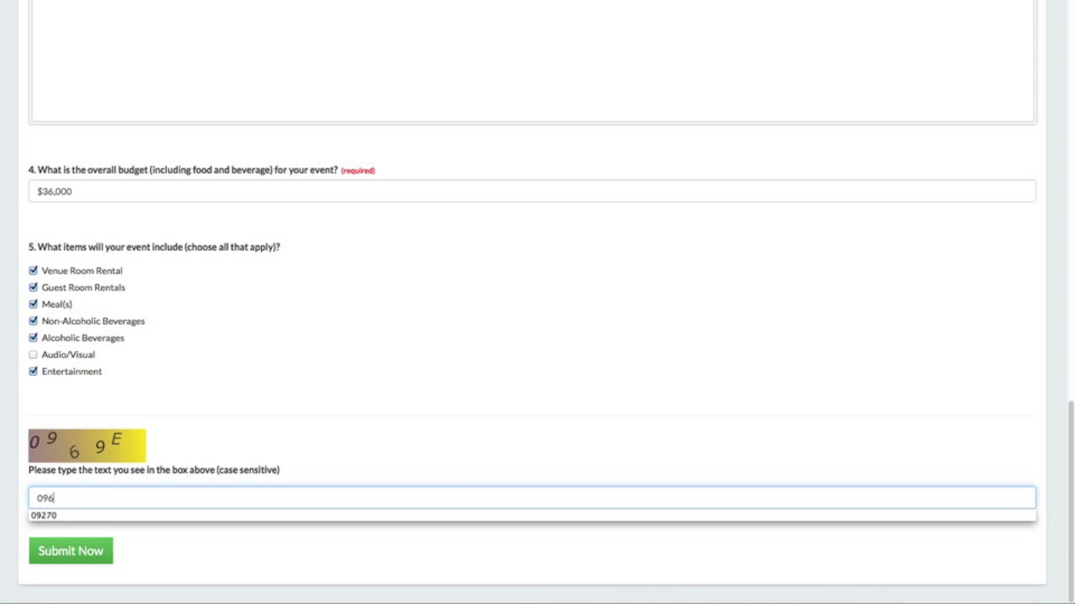
text(9E)
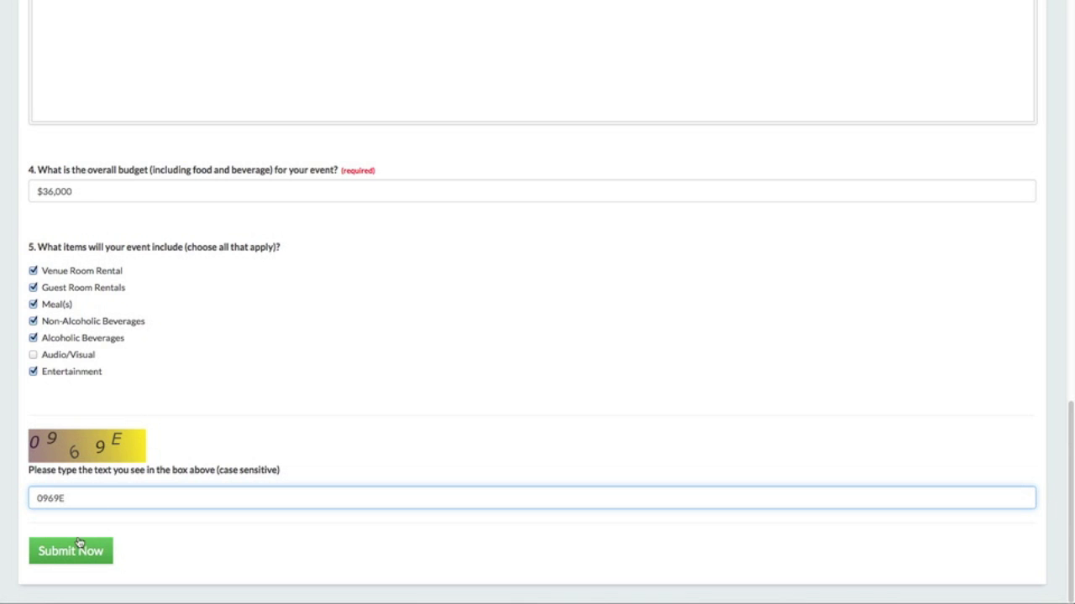
click(79, 542)
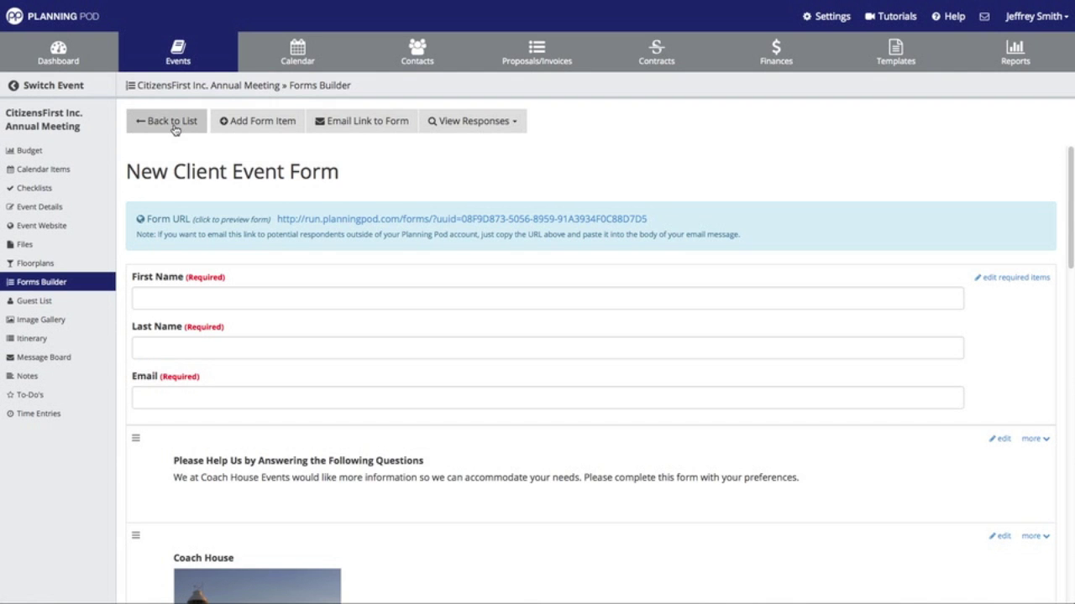
- Return to the forms list, open New Client Event Form, and view its responses sorted by respondent
click(172, 123)
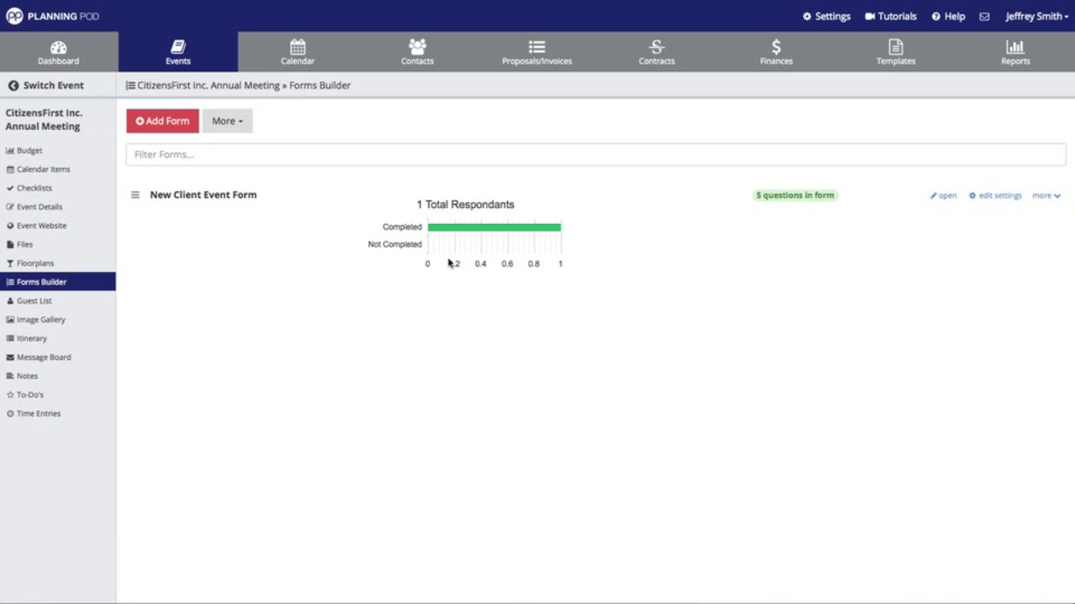
click(938, 198)
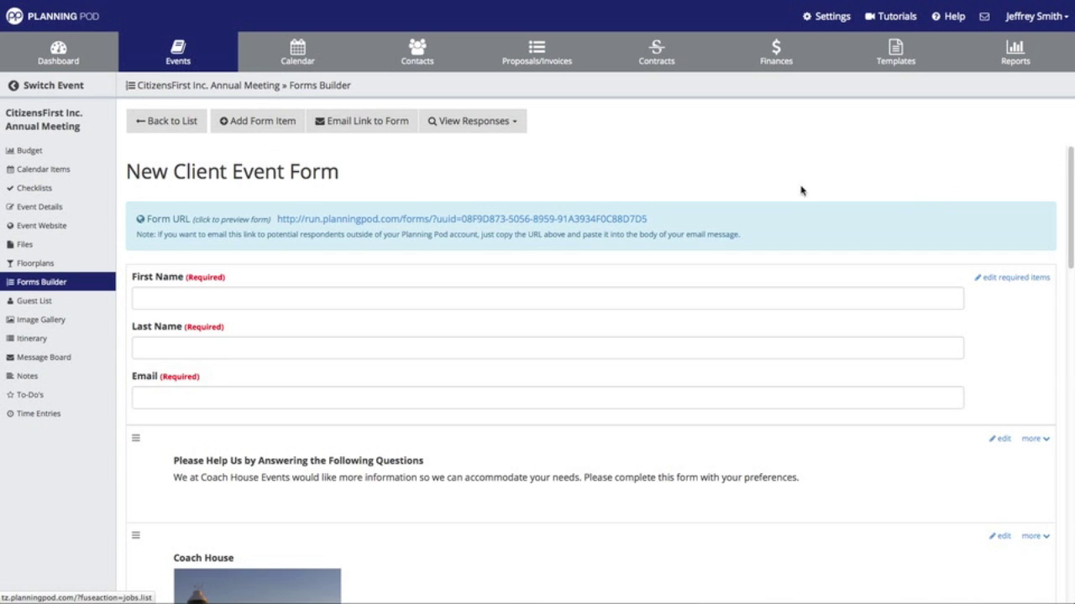
click(485, 125)
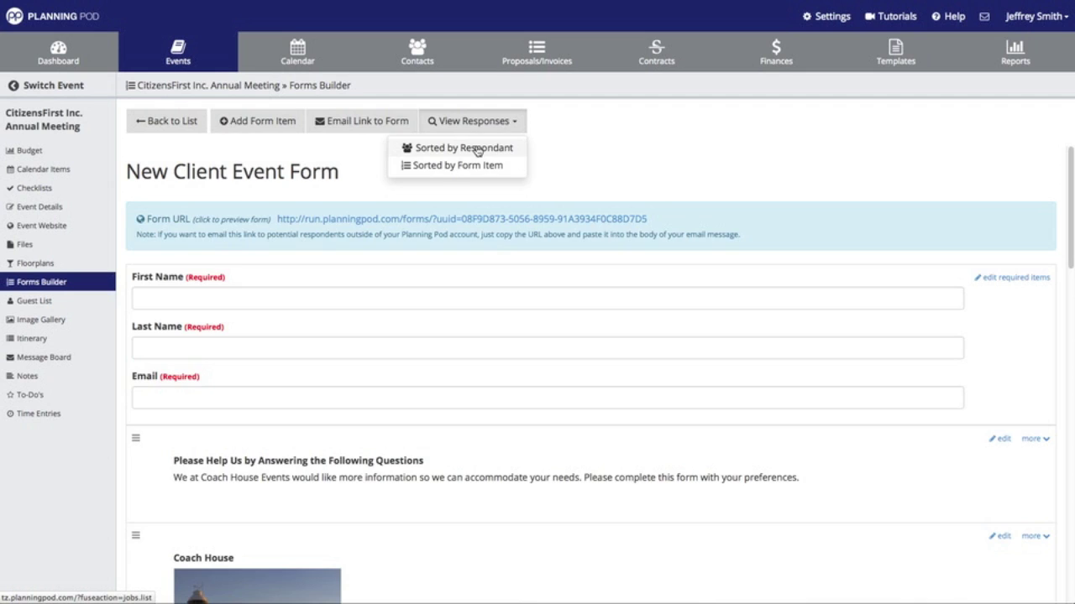
click(478, 148)
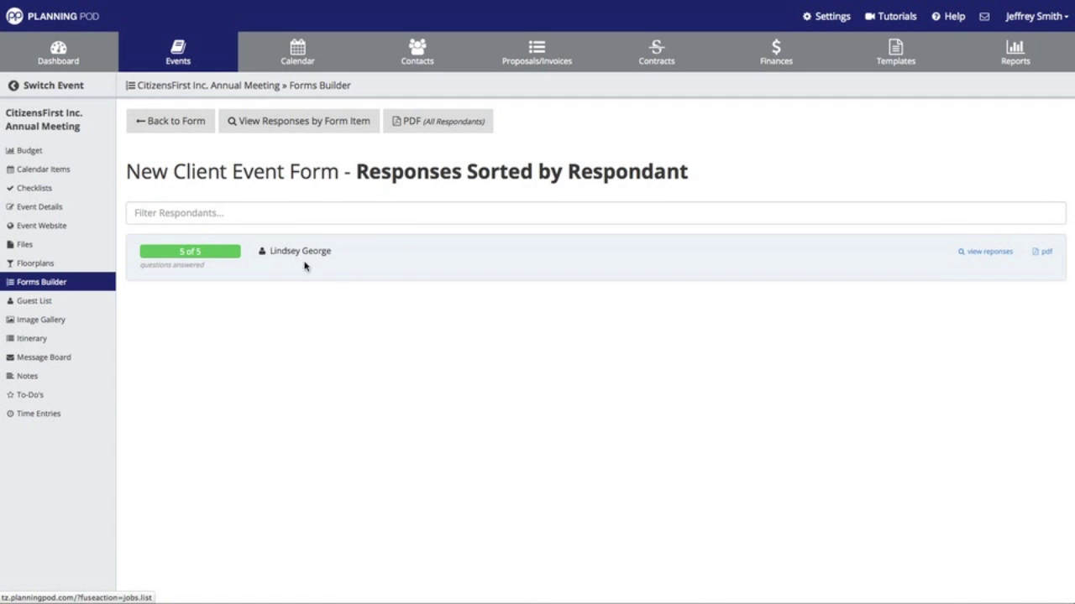
- Expand the respondent's submitted answers and scroll through them
click(999, 253)
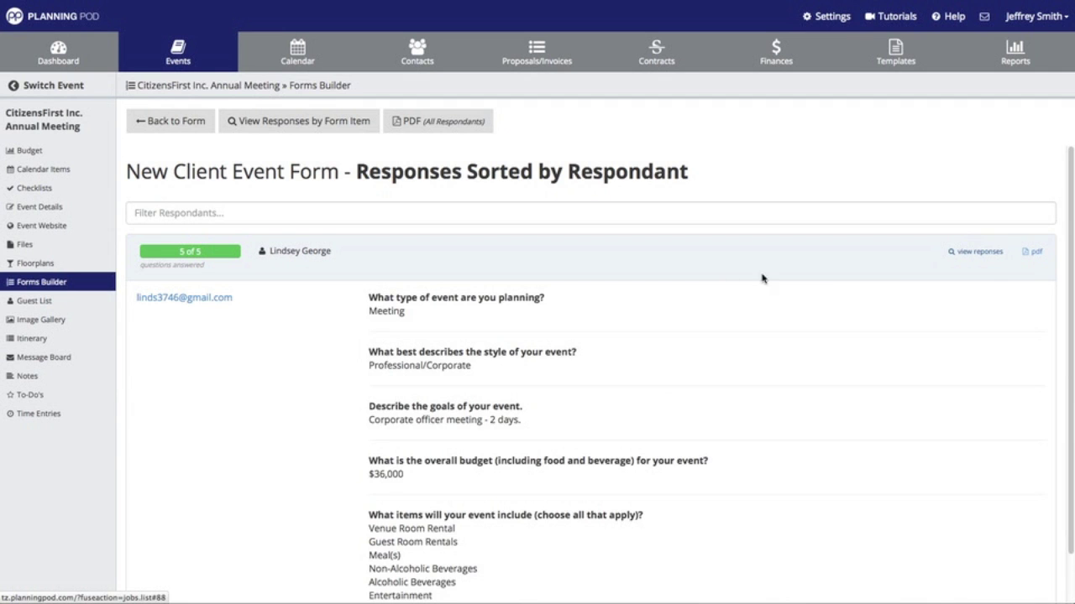
scroll(576, 249, down, 1)
scroll(576, 248, down, 2)
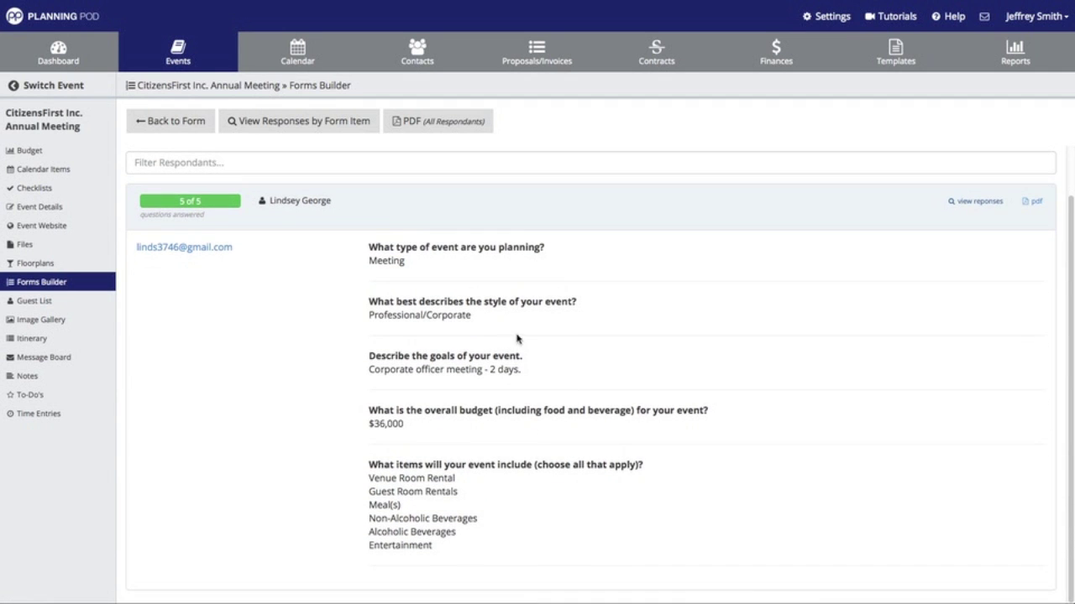
scroll(506, 369, up, 2)
scroll(506, 369, down, 2)
scroll(506, 369, up, 2)
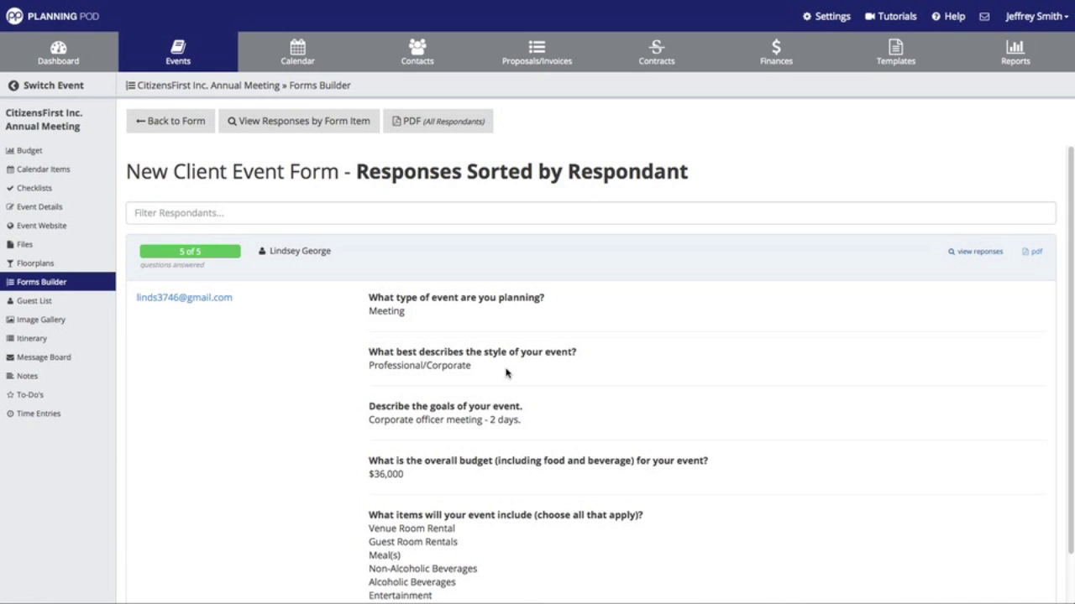
- Export the respondent's answers to formResponseByRespondant.pdf and open it in Adobe Acrobat
click(1036, 253)
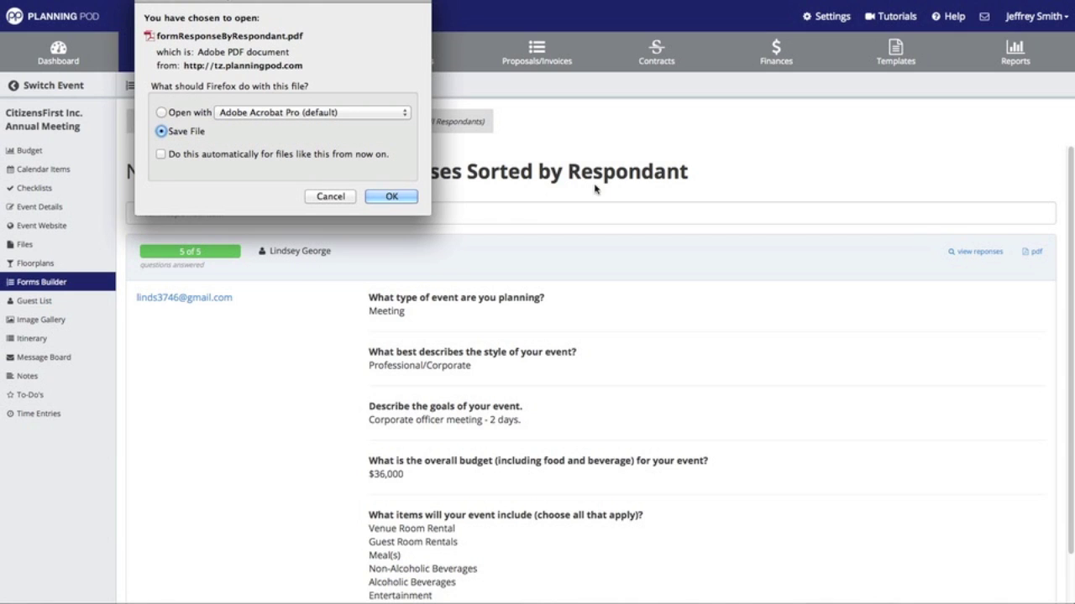
click(400, 198)
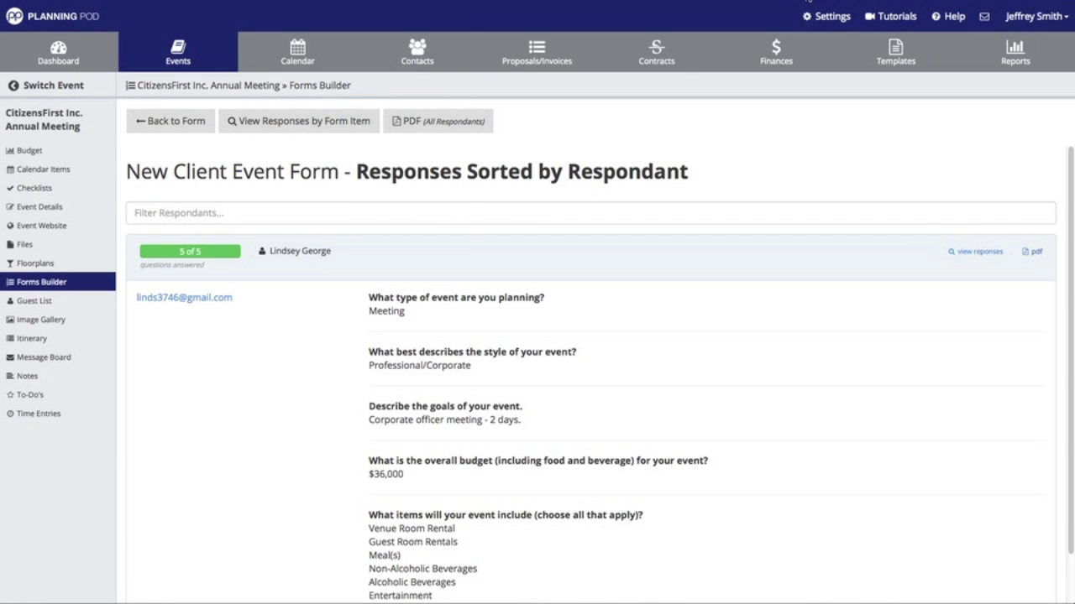
click(806, 2)
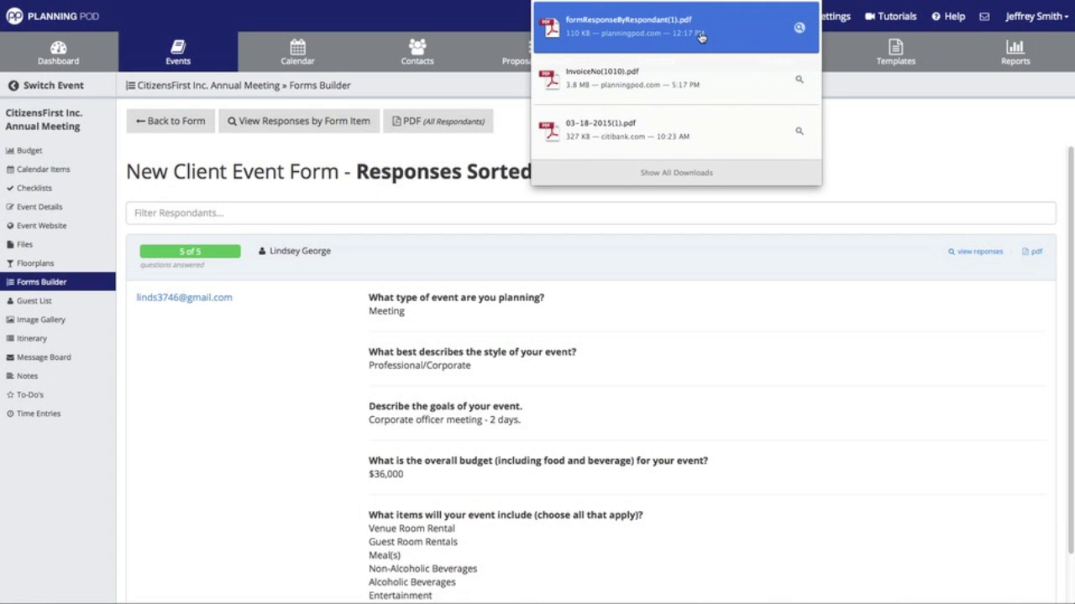
click(639, 30)
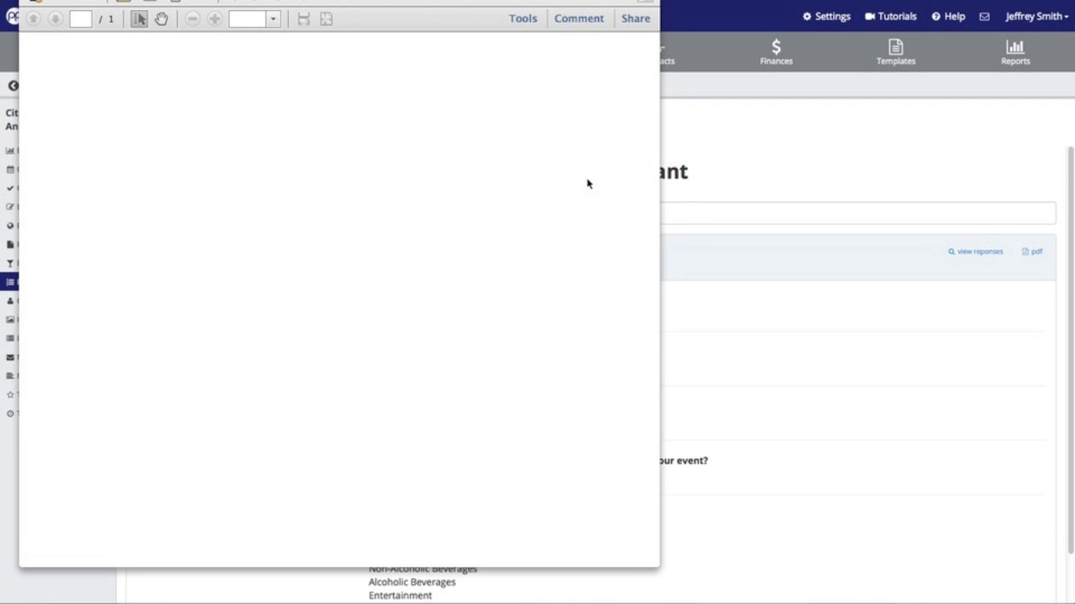
- Scroll through the exported response PDF, close Acrobat, and go back to the Forms Builder list
scroll(372, 222, down, 5)
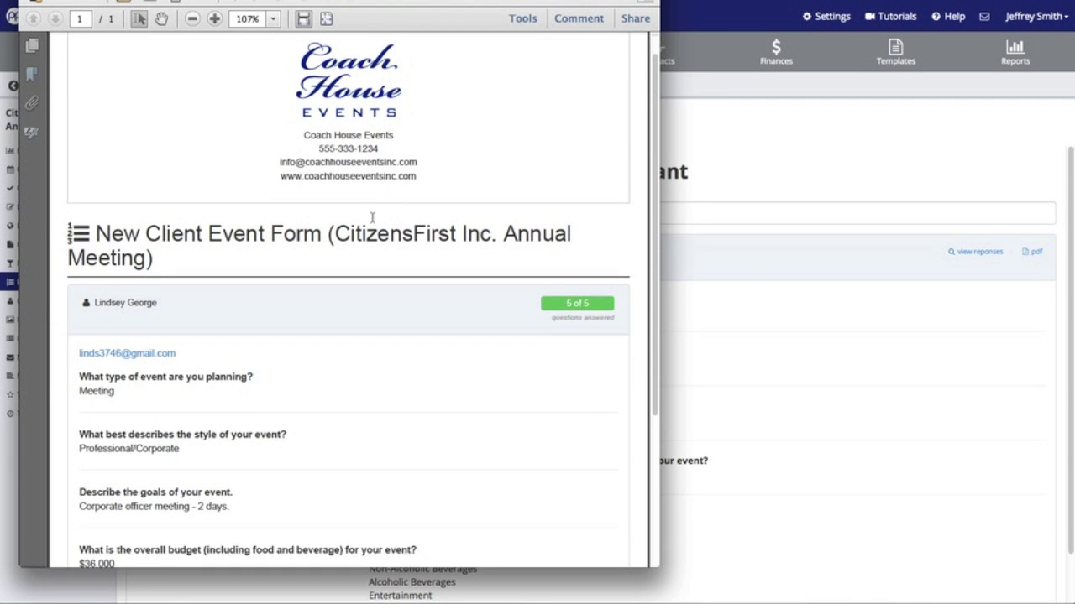
scroll(373, 222, down, 5)
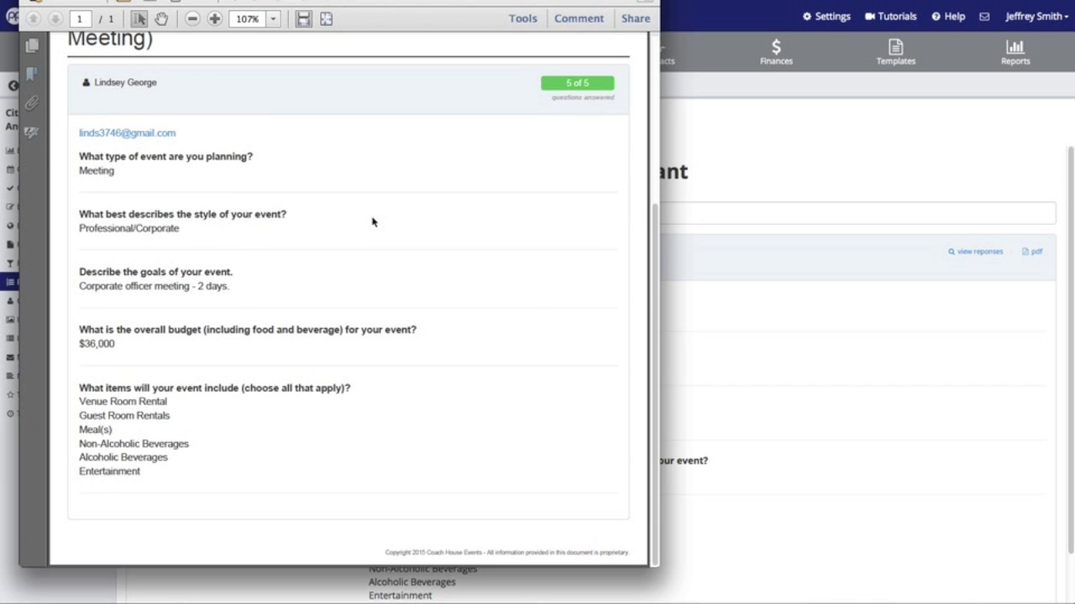
scroll(372, 222, up, 9)
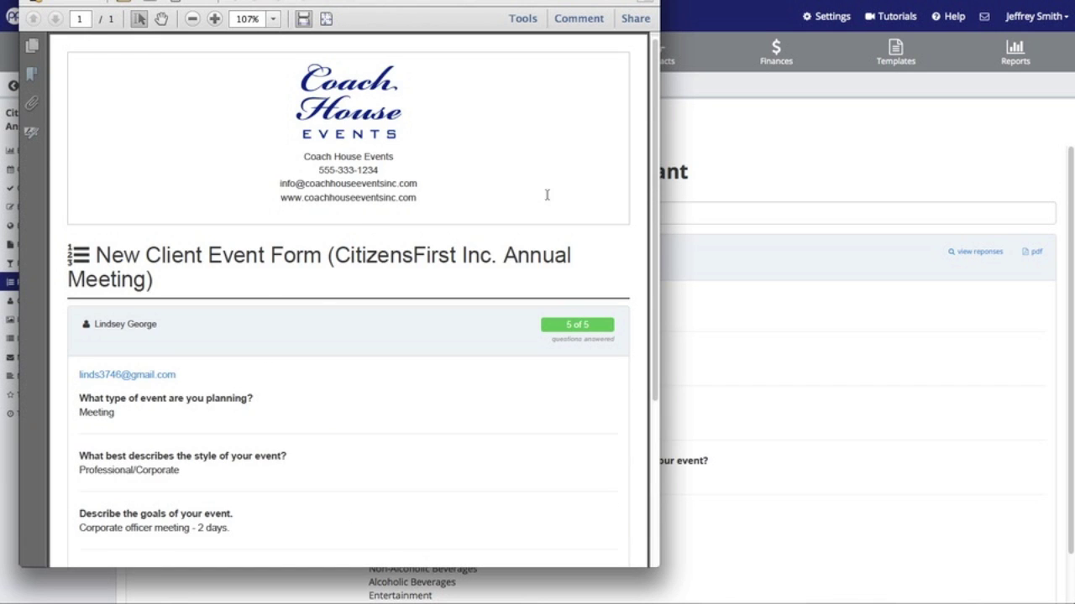
click(821, 175)
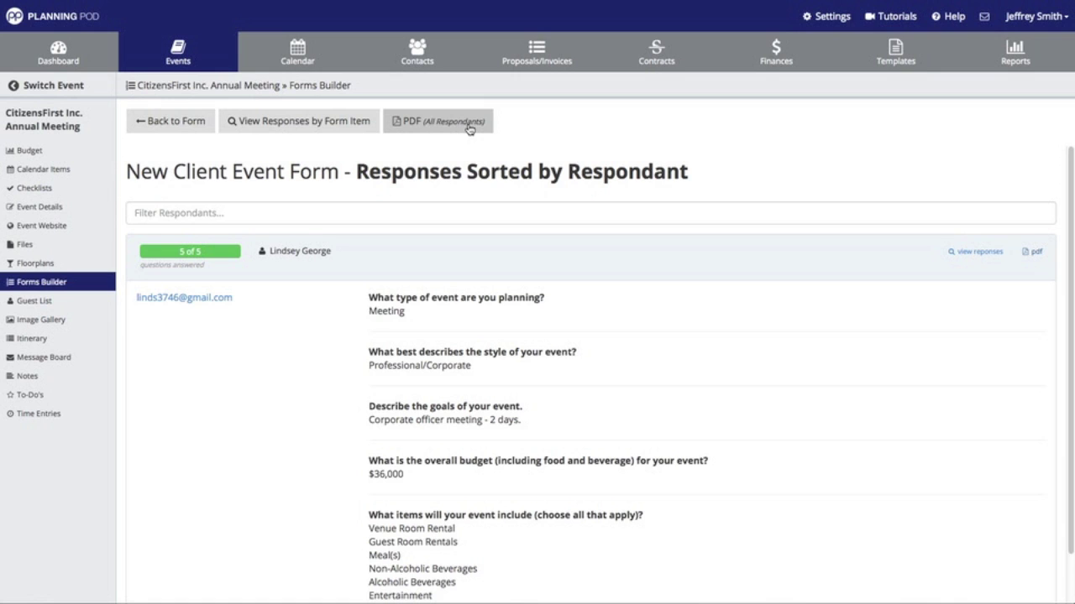
click(191, 122)
click(190, 123)
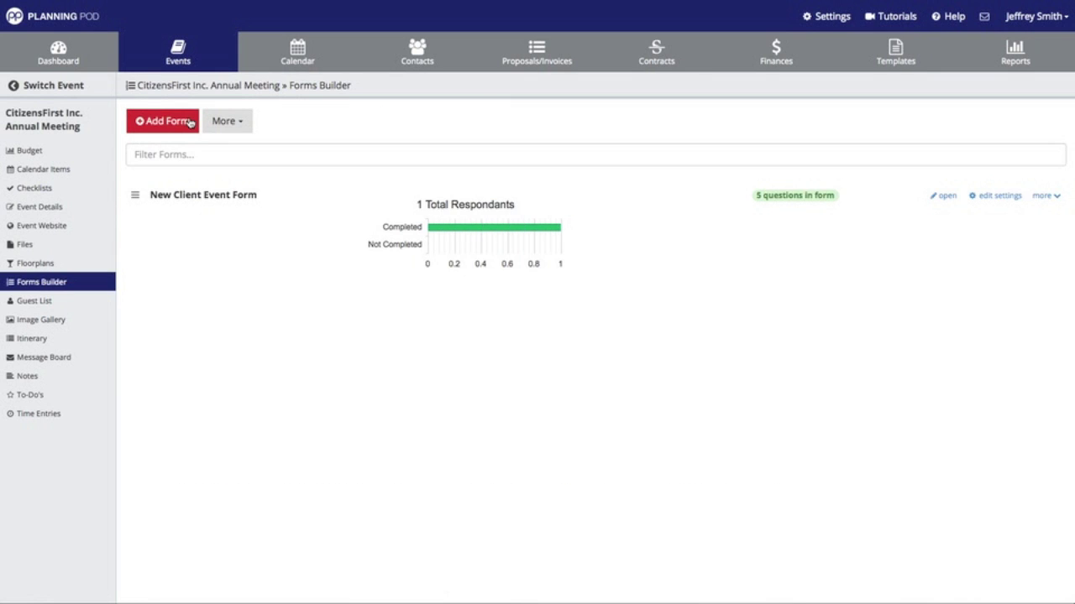
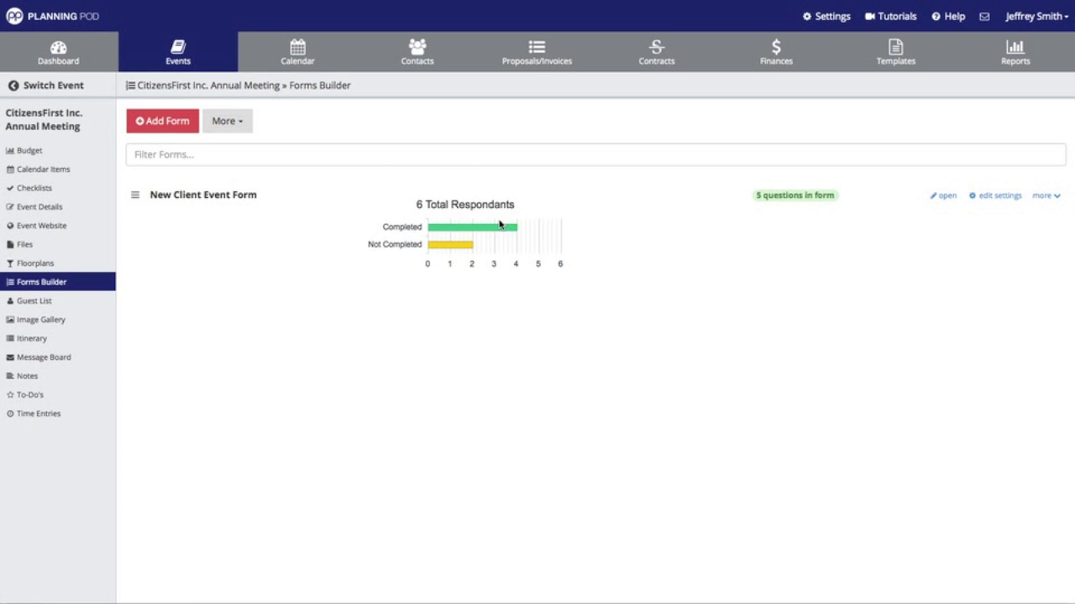
- Show the New Client Event Form responses sorted by respondent
mouse_move(499, 227)
mouse_move(460, 251)
click(1044, 196)
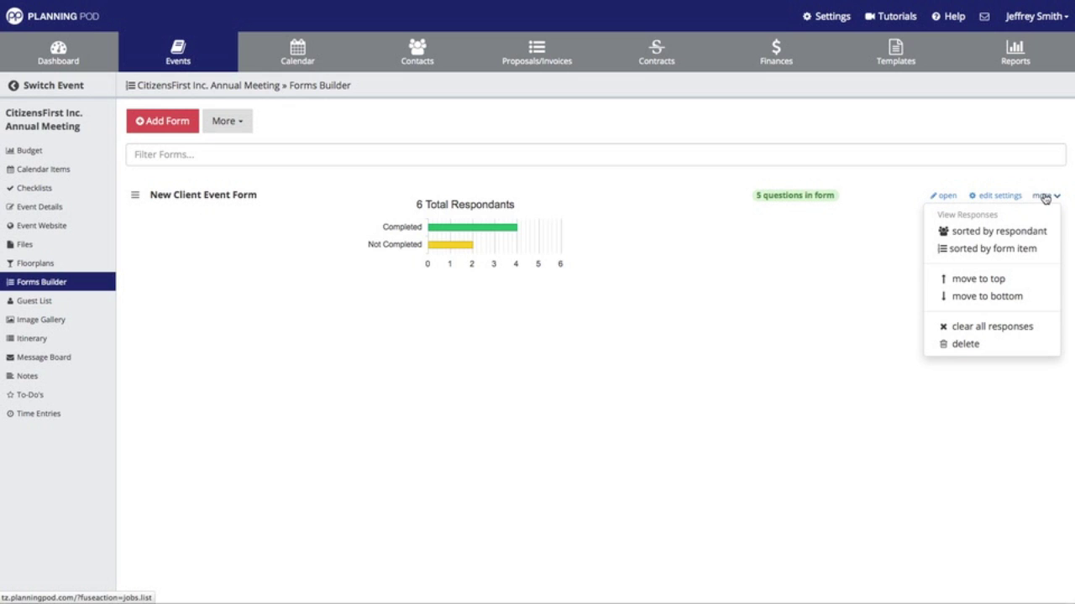
click(1011, 232)
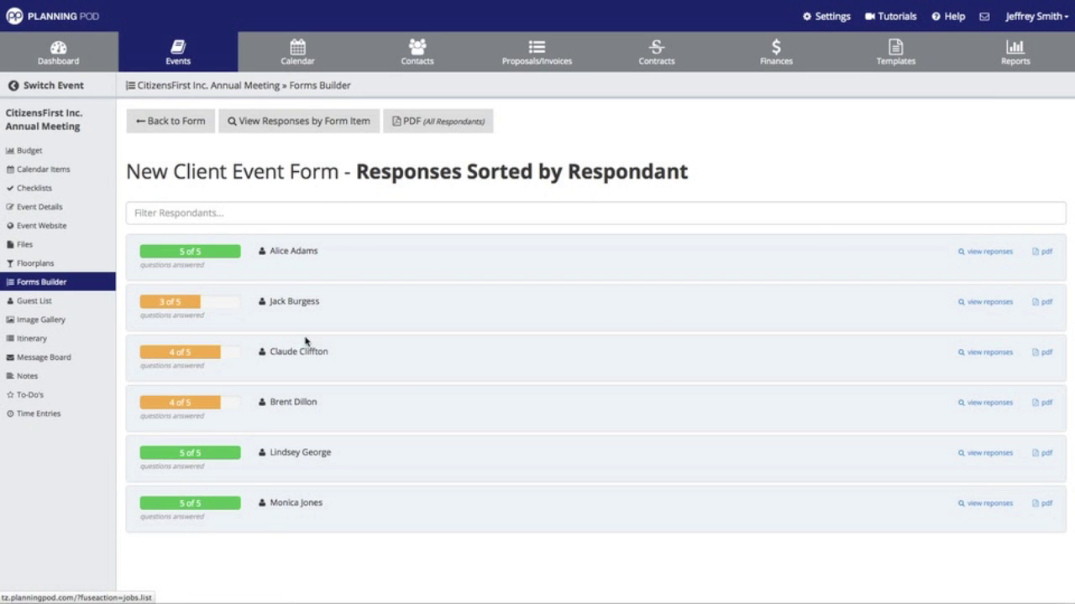
- Expand and scroll through the first, second and fourth respondents' answers
click(1010, 253)
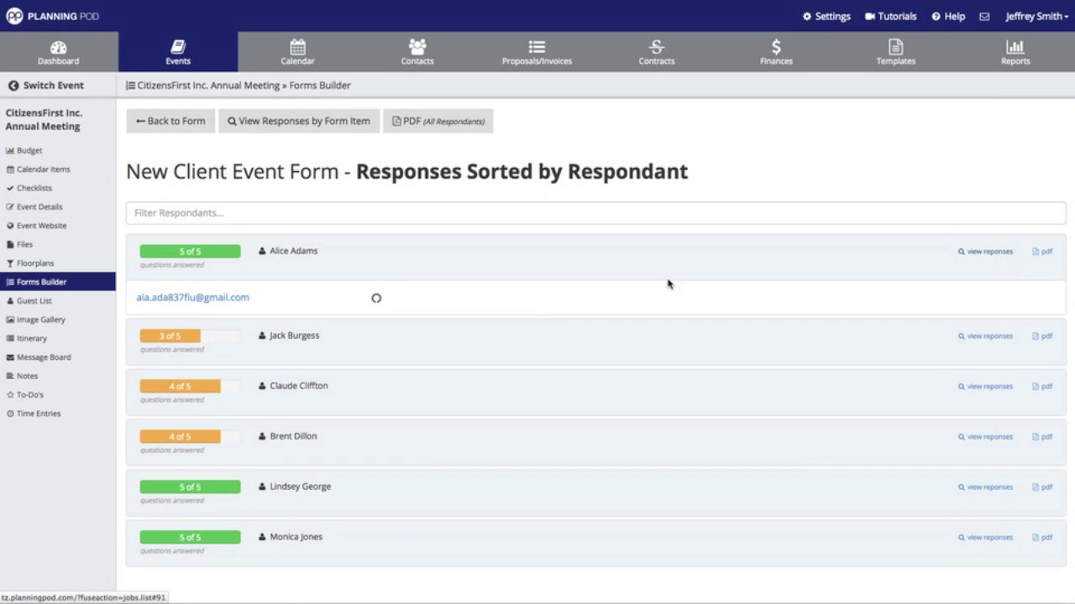
scroll(545, 299, down, 3)
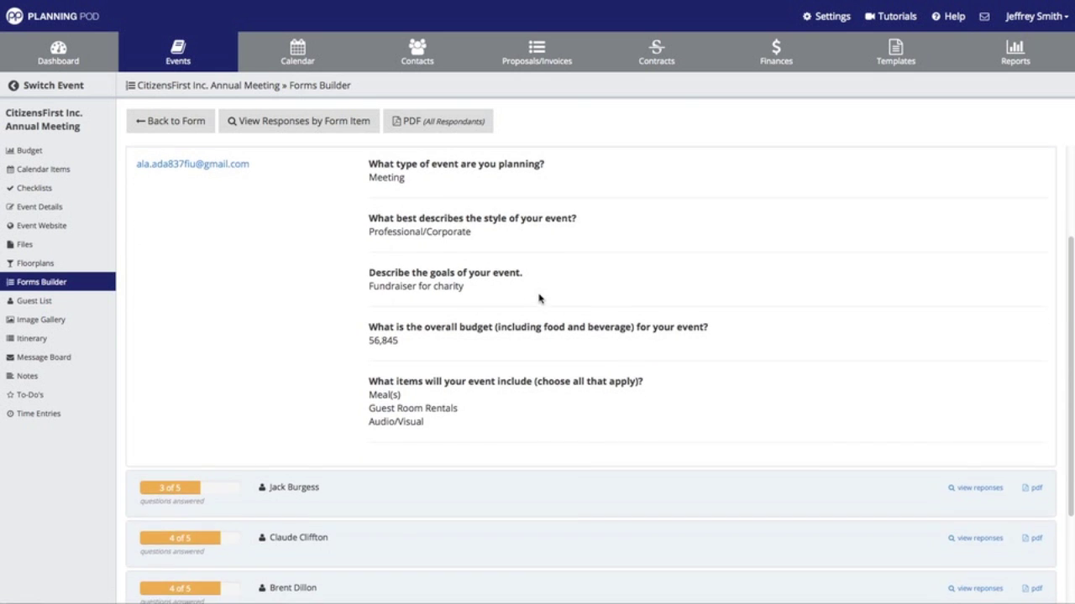
scroll(540, 298, up, 2)
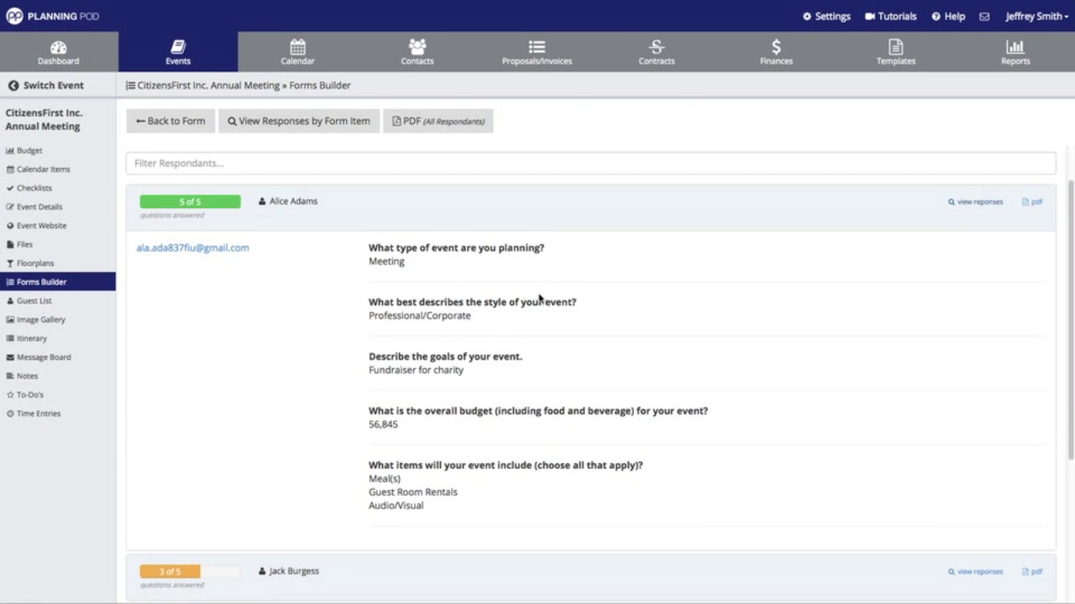
scroll(540, 298, down, 3)
click(986, 441)
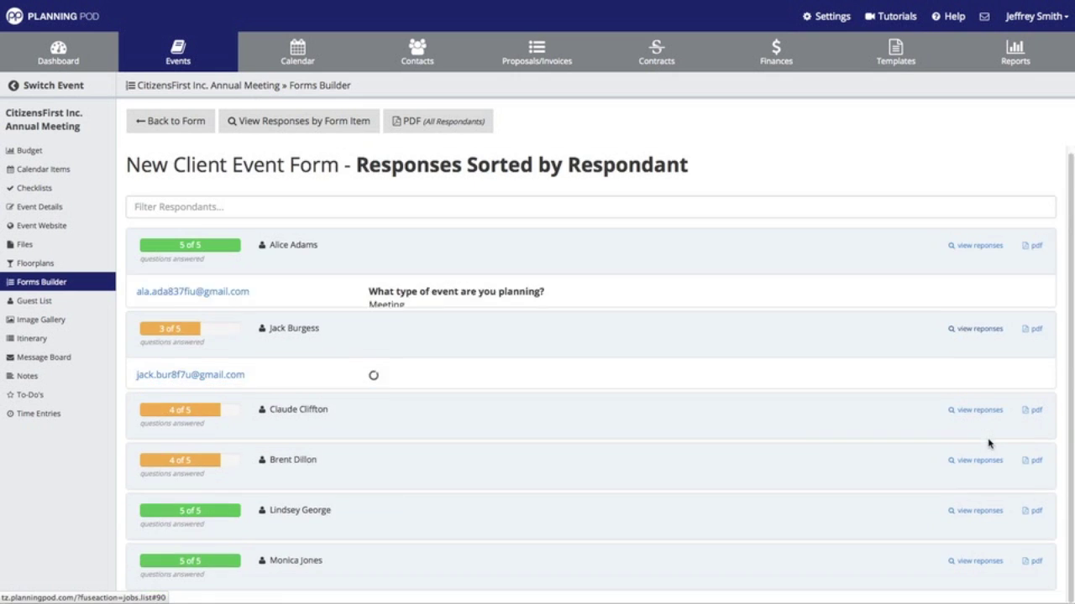
scroll(601, 332, down, 2)
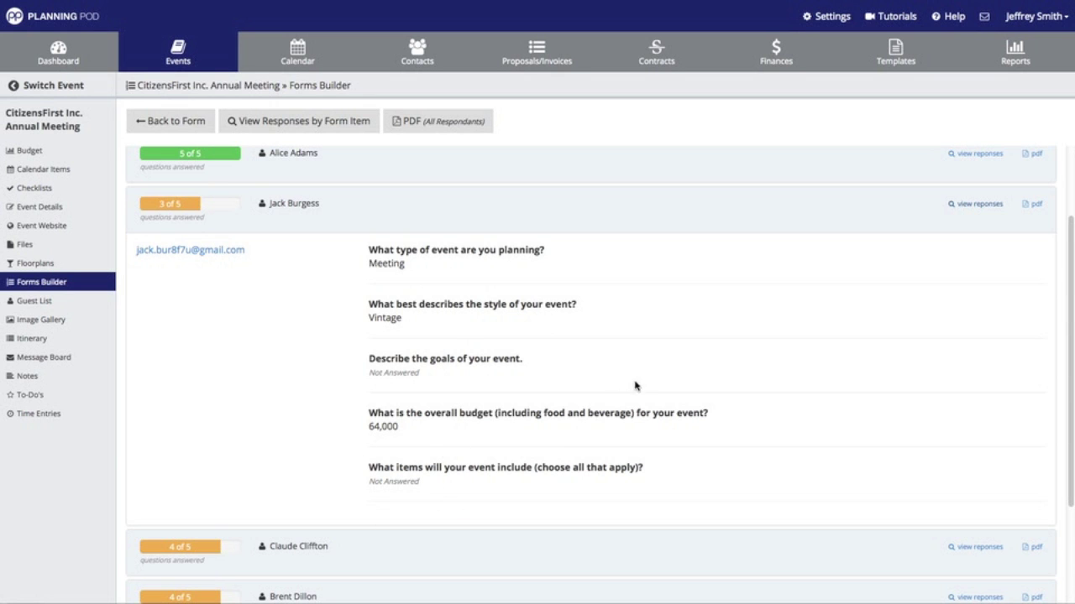
scroll(638, 388, down, 3)
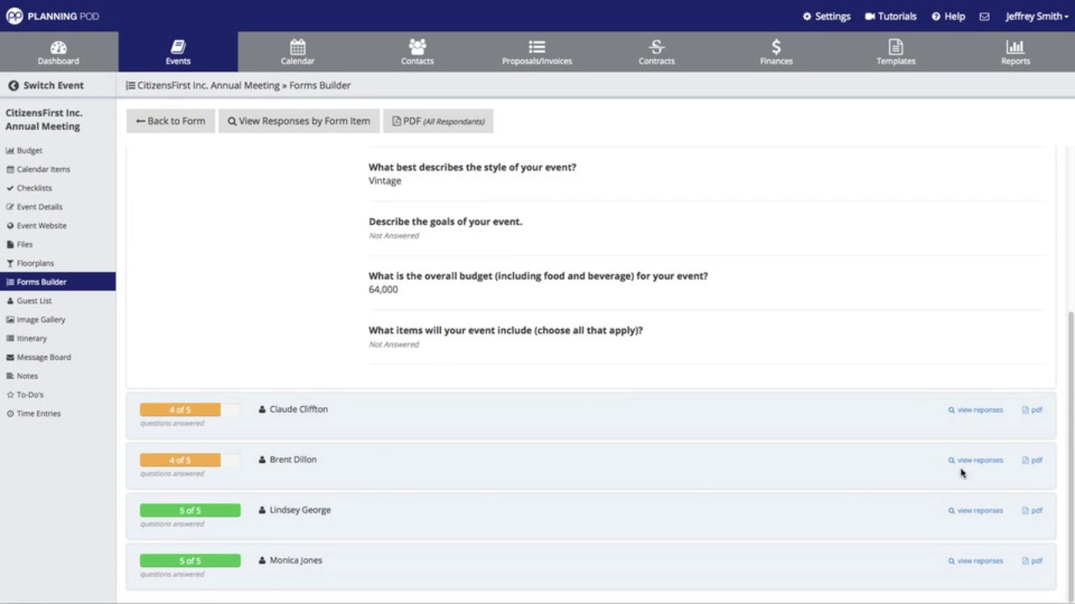
click(988, 462)
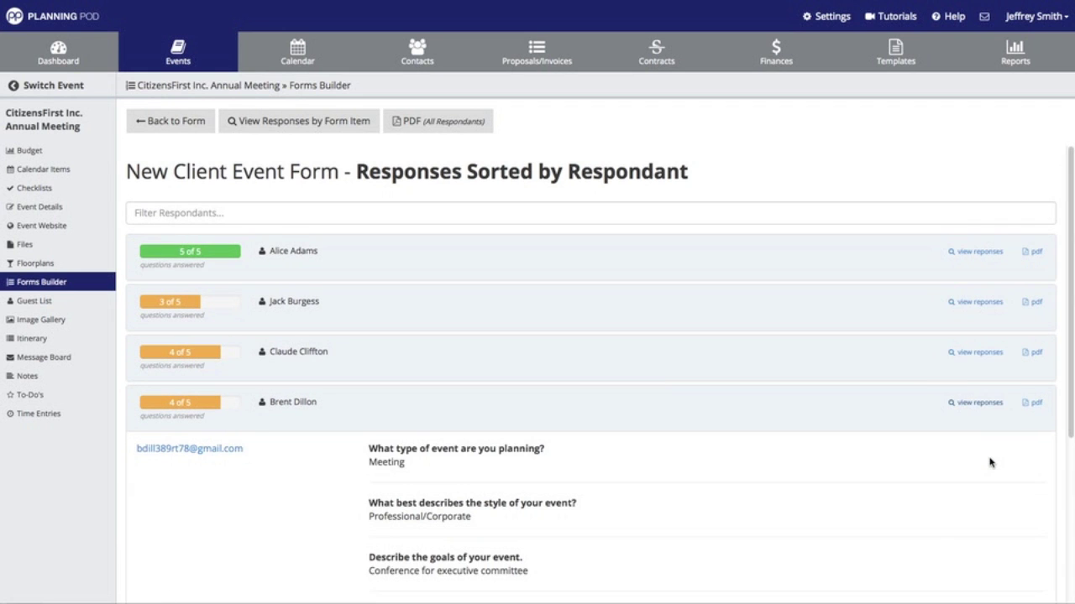
scroll(988, 461, down, 2)
scroll(988, 461, up, 1)
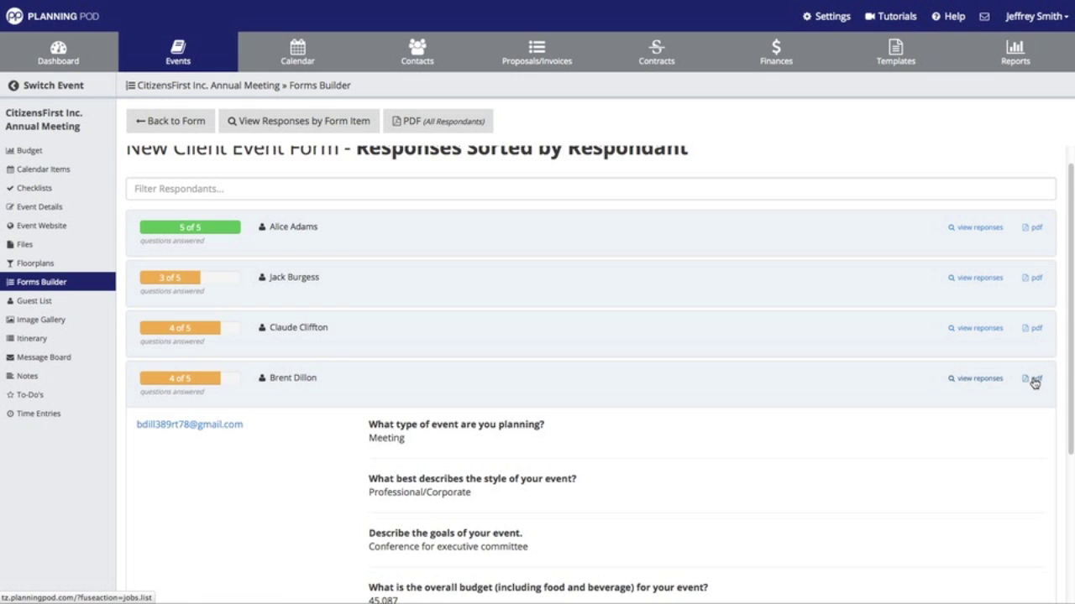
scroll(750, 332, up, 1)
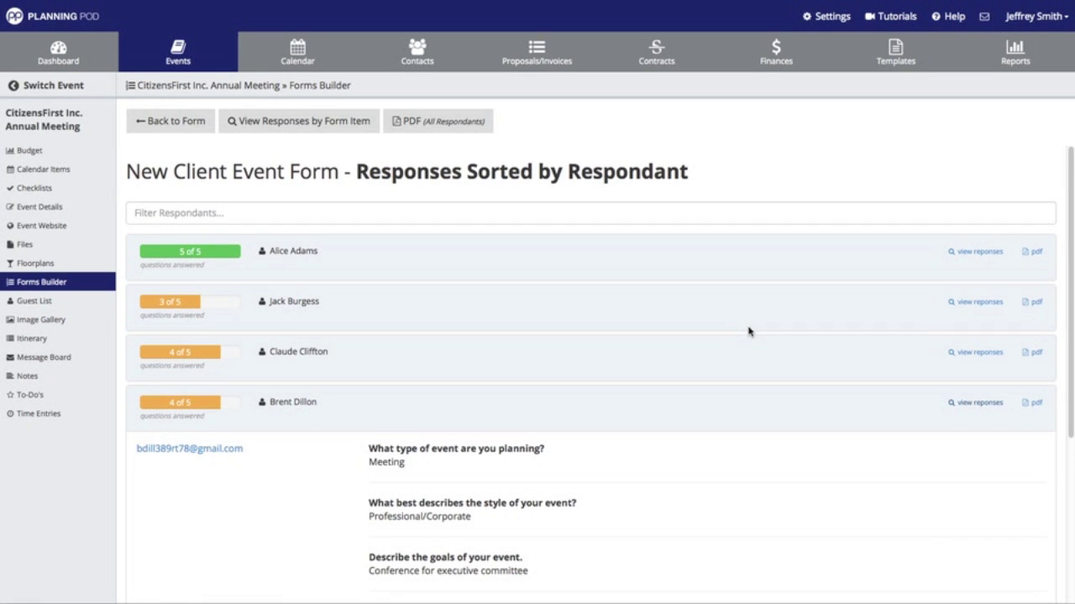
- Save all respondents' answers as formResponsesByRespondant.pdf and open it from Downloads
click(452, 121)
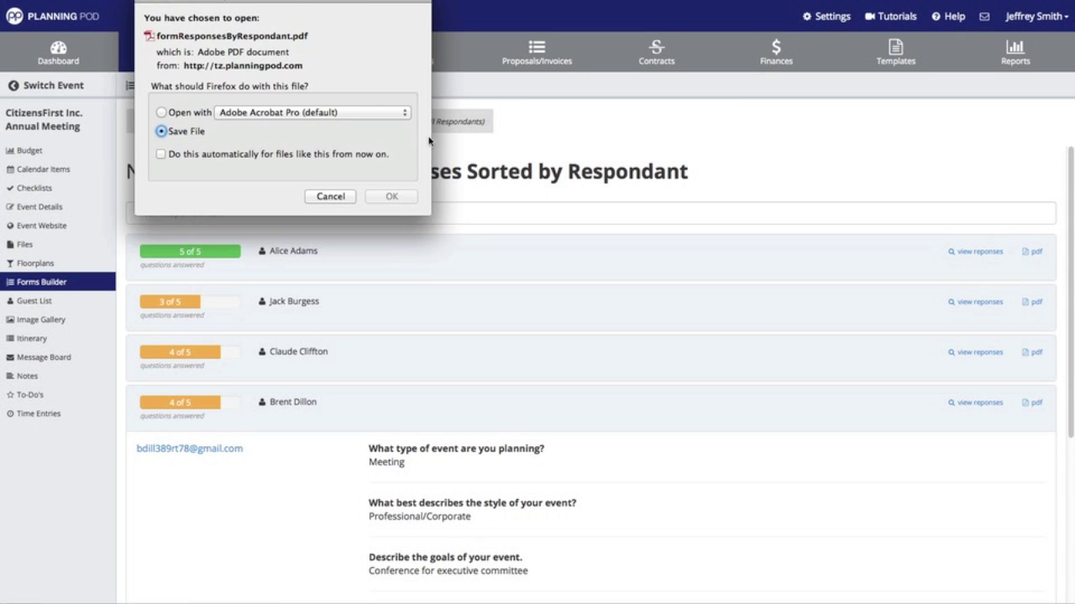
click(386, 197)
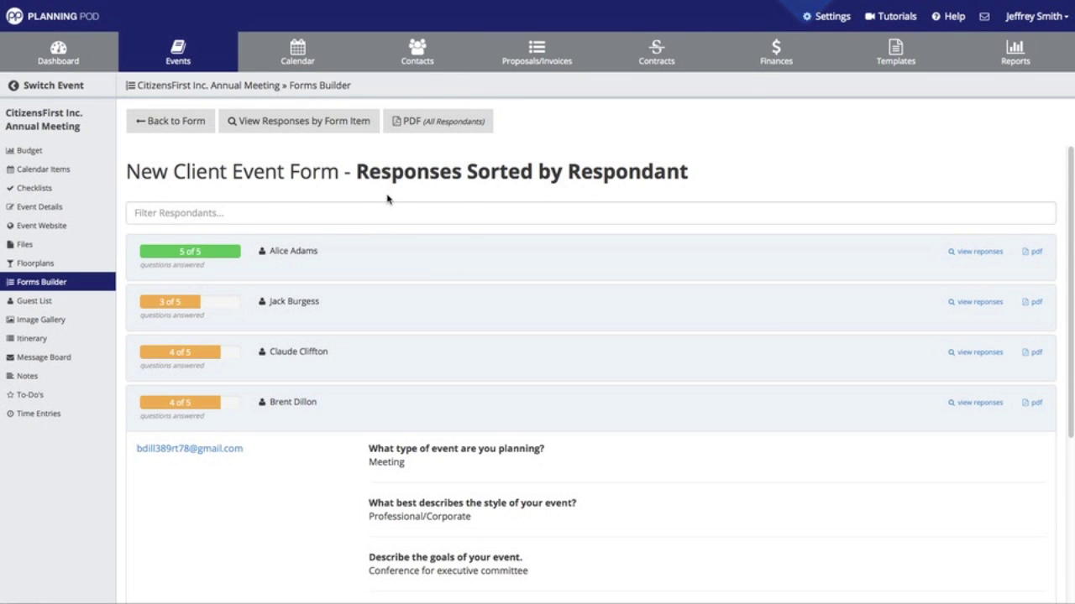
click(804, 1)
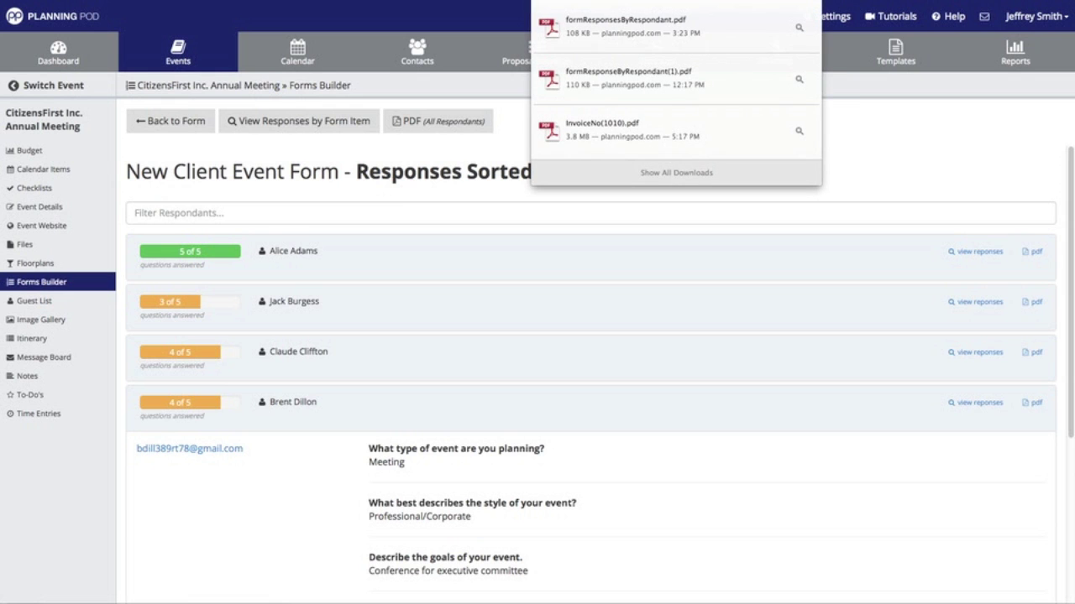
click(619, 25)
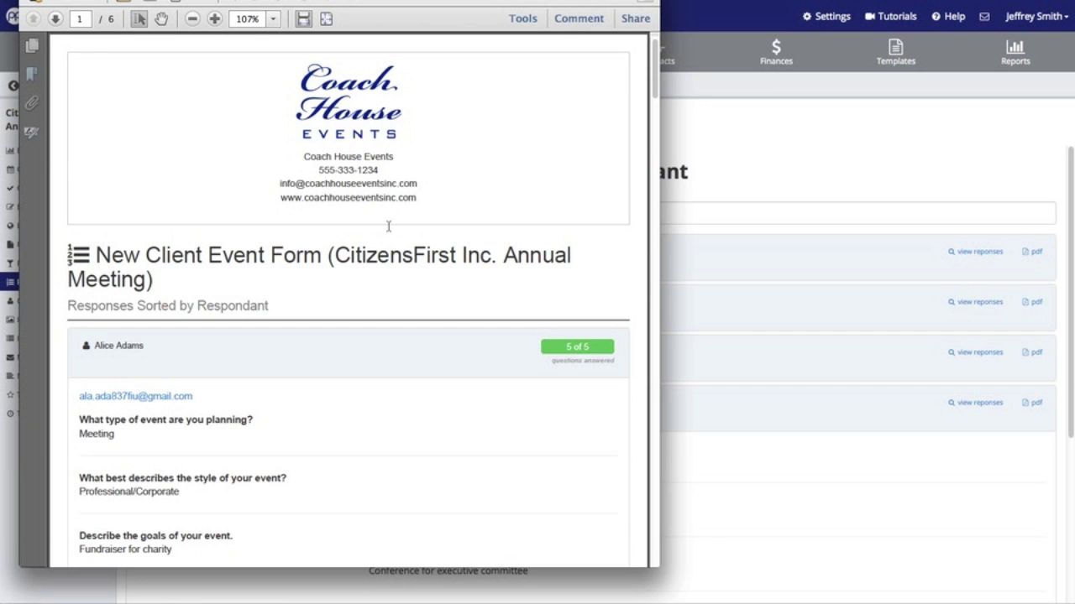
- Scroll through the six-page responses PDF and return to Planning Pod
scroll(353, 242, down, 9)
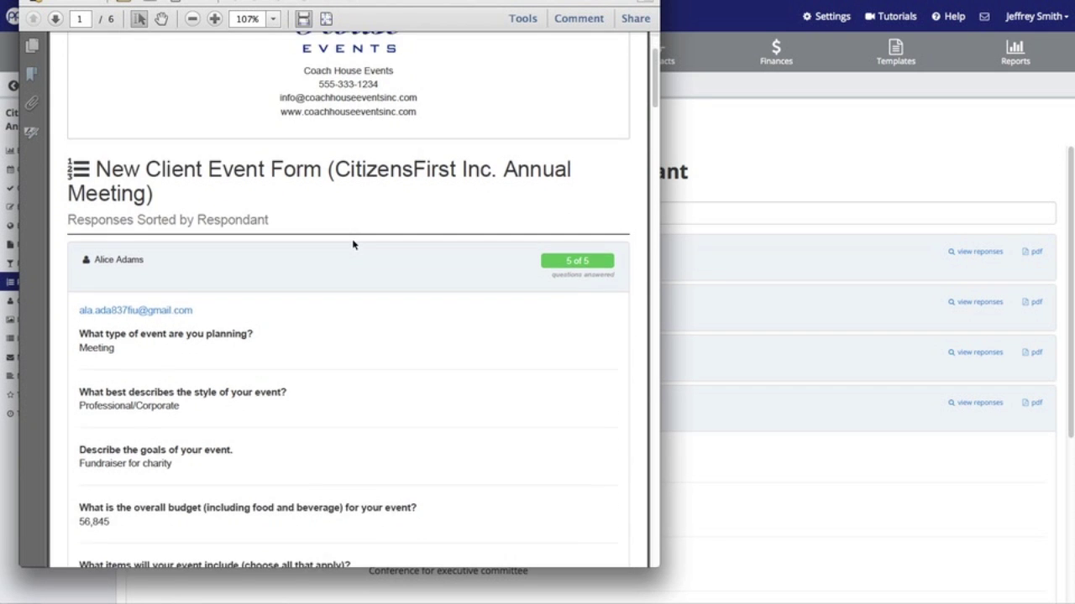
scroll(353, 244, down, 10)
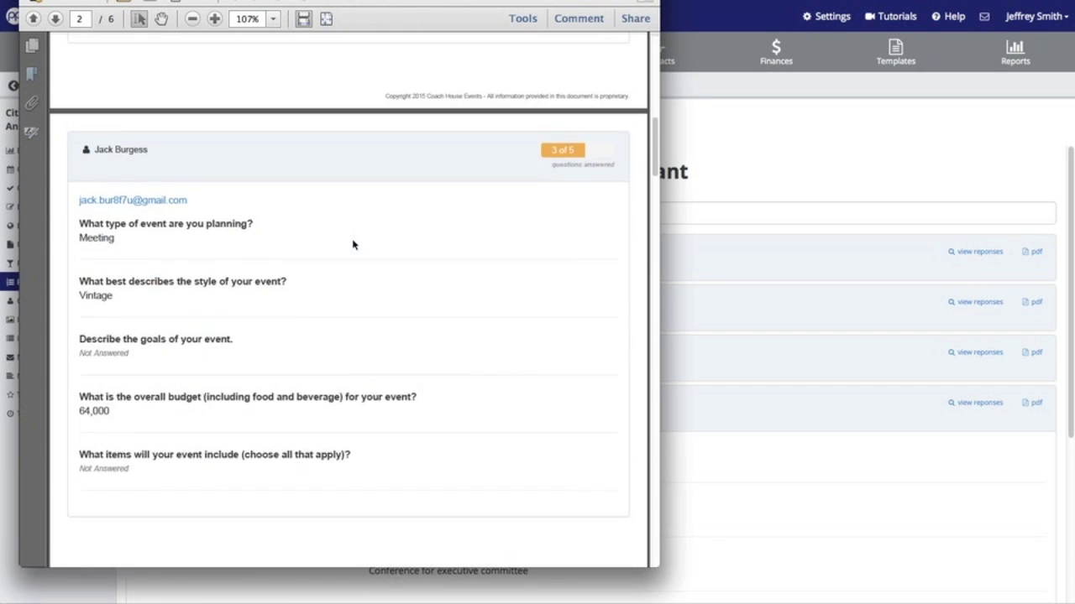
scroll(353, 244, down, 10)
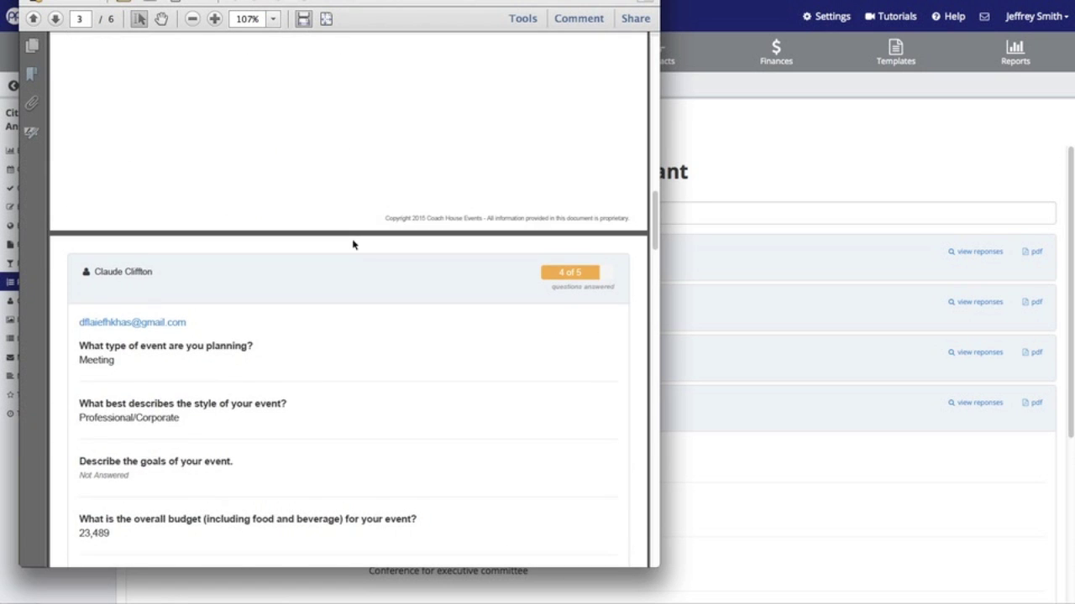
scroll(353, 245, down, 10)
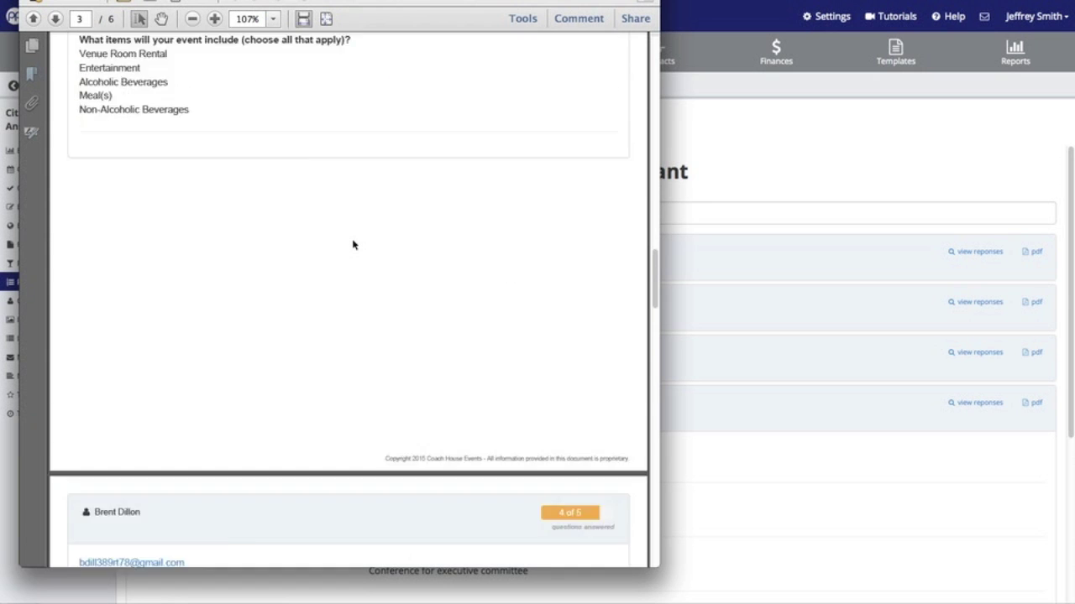
scroll(353, 244, down, 10)
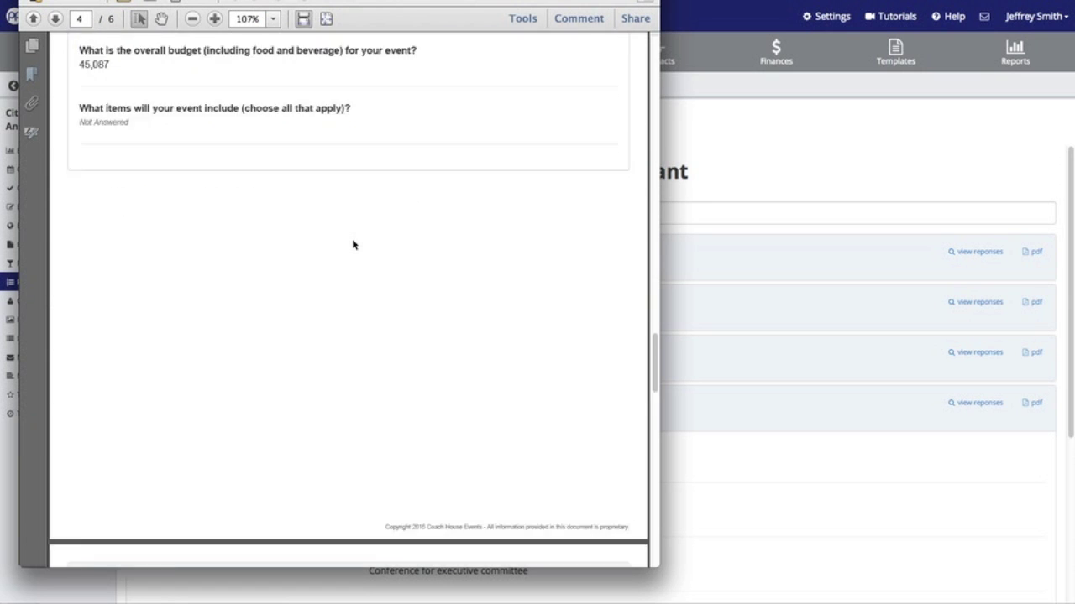
scroll(352, 244, down, 10)
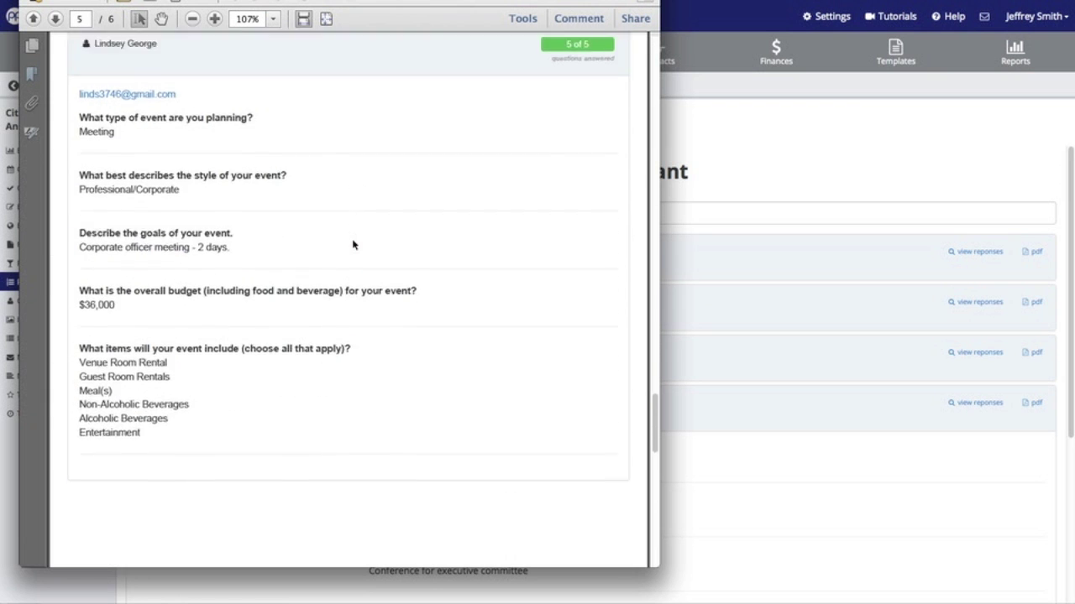
scroll(352, 244, down, 10)
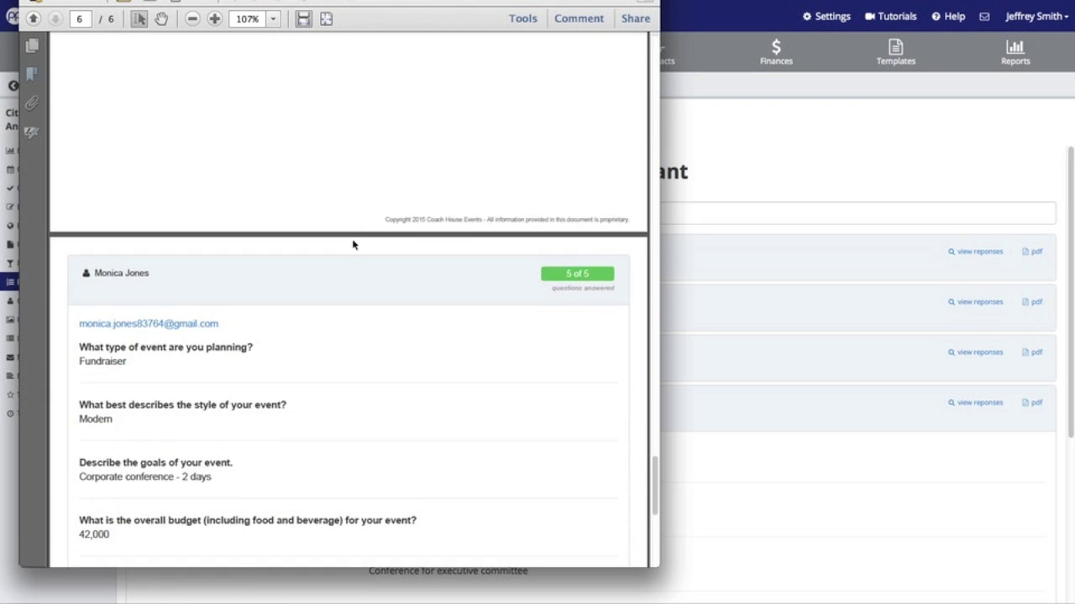
scroll(353, 243, down, 5)
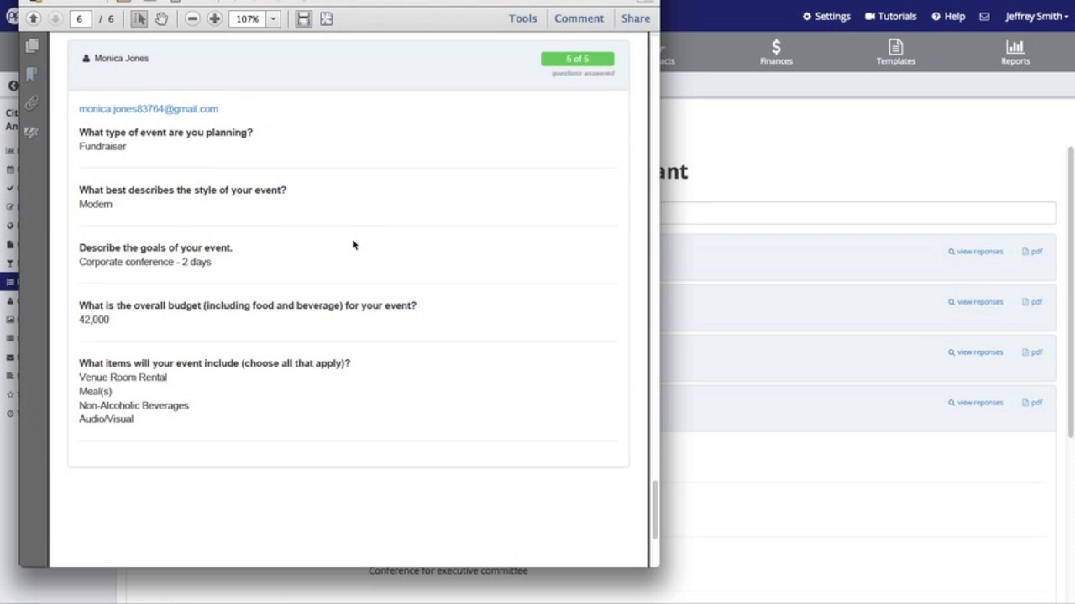
click(800, 153)
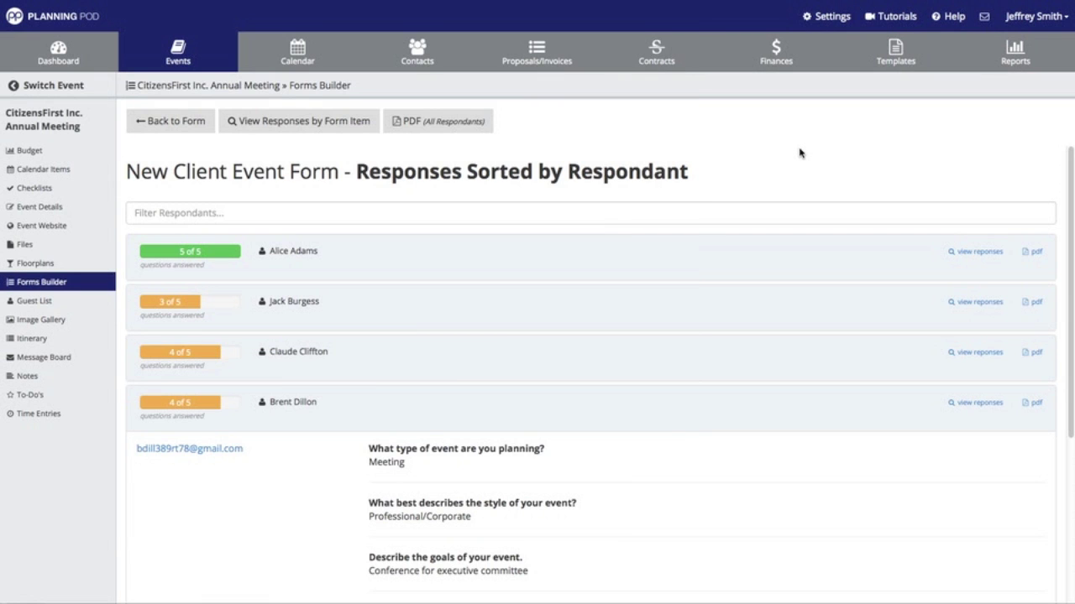
- Switch to responses sorted by form item and expand the event-type and event-style answers
click(333, 125)
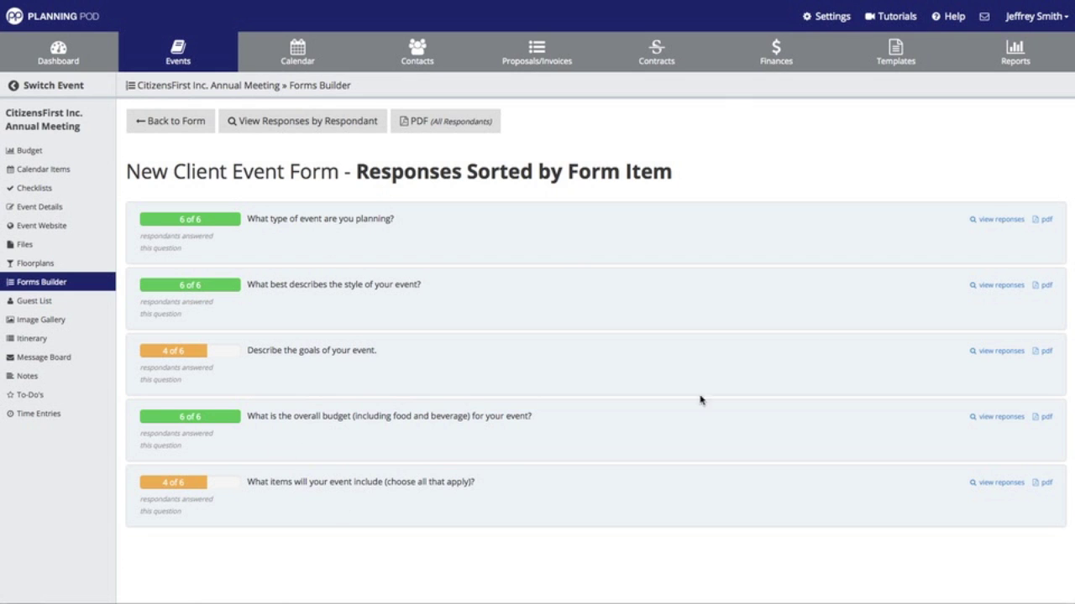
click(993, 219)
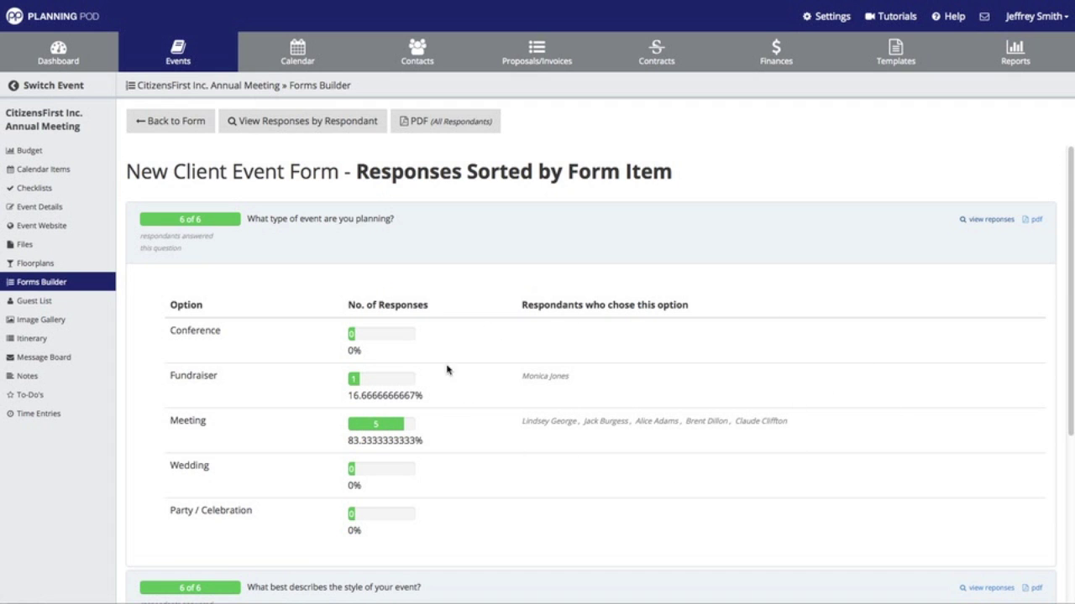
scroll(493, 387, down, 3)
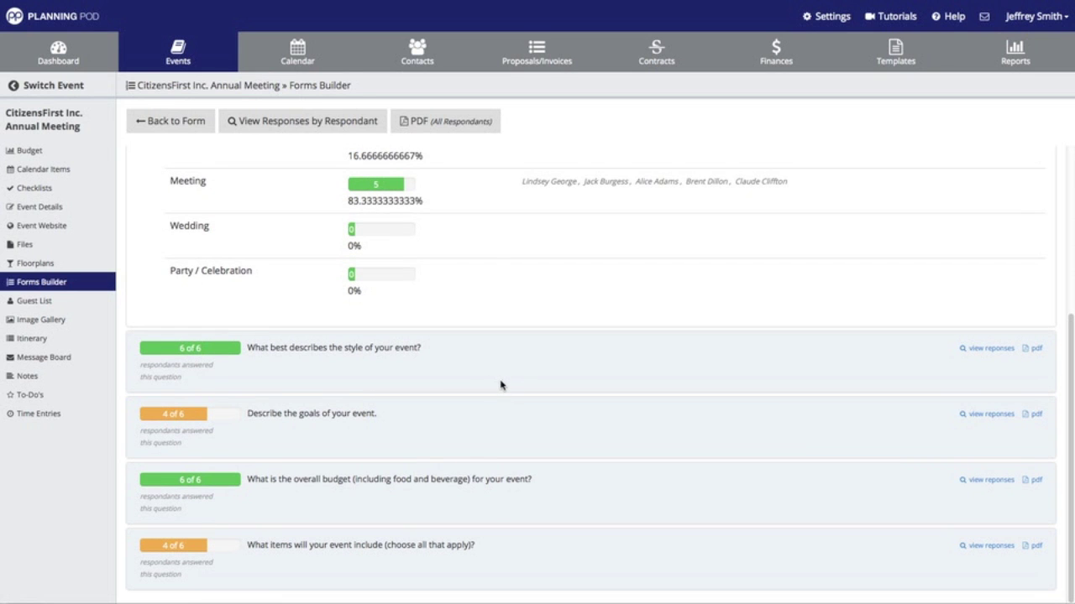
click(988, 349)
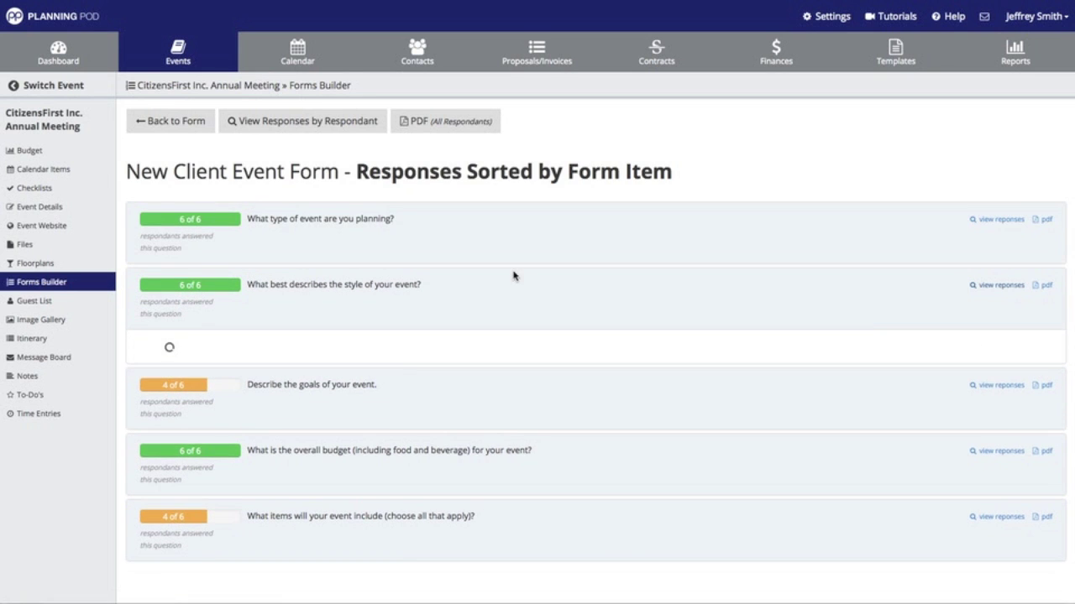
scroll(406, 313, down, 1)
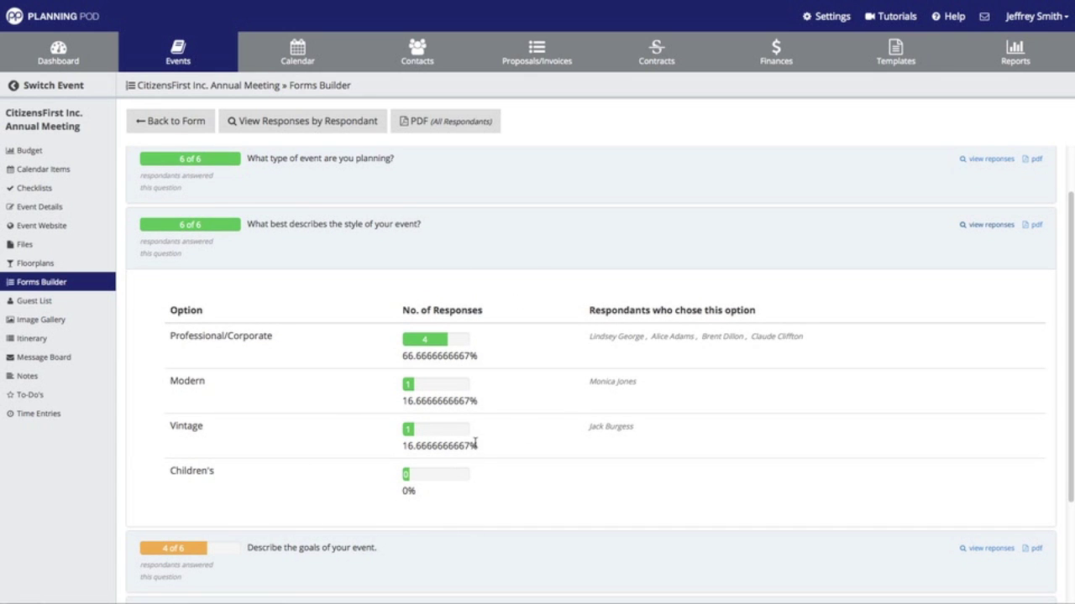
scroll(475, 444, down, 2)
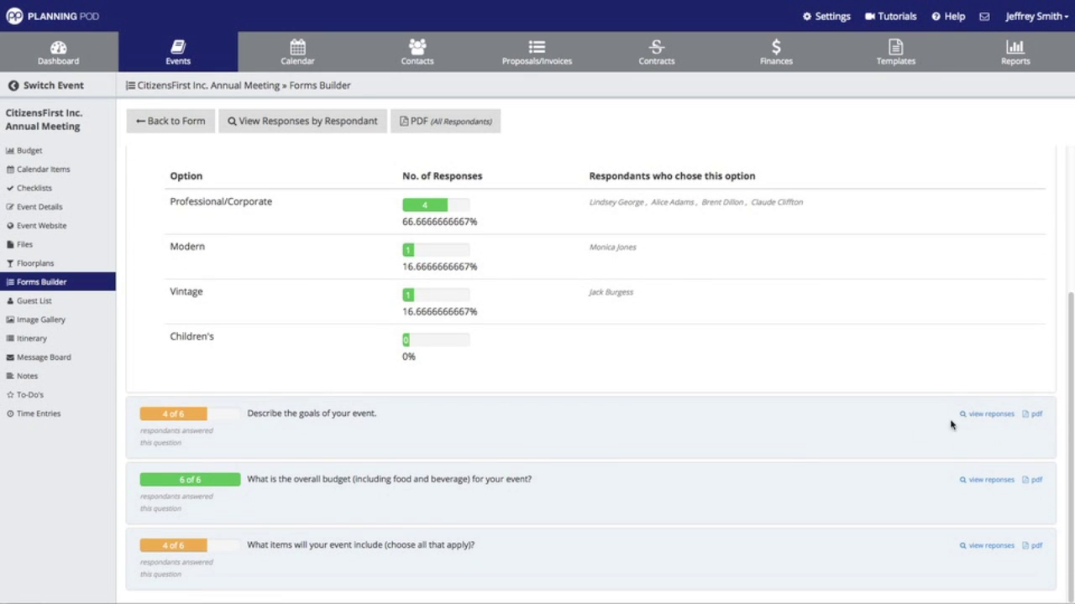
- Expand the answer tallies for the event-goals and event-items questions
click(980, 414)
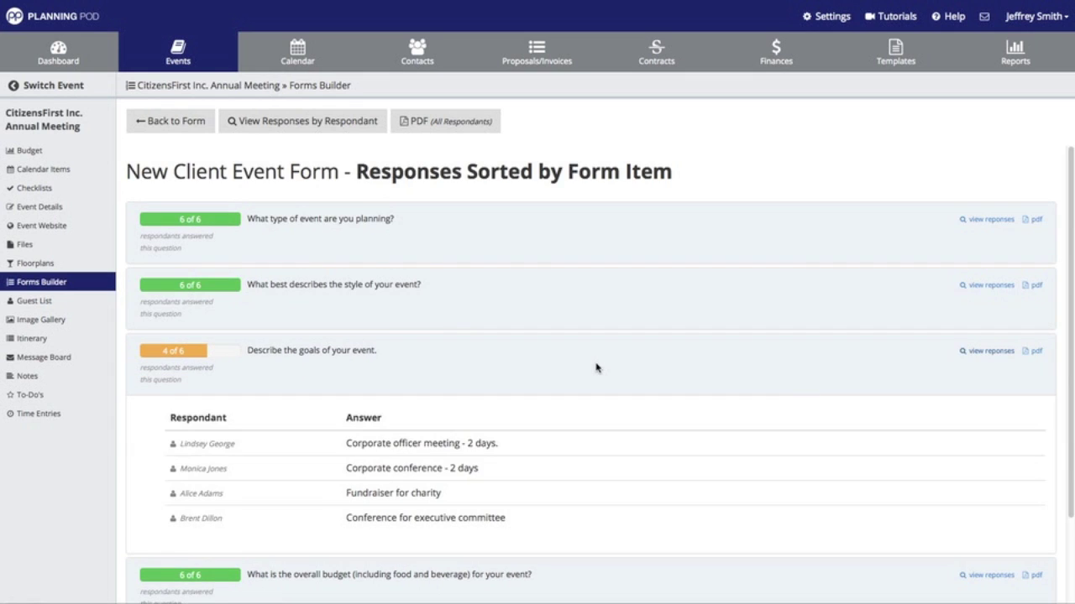
scroll(596, 367, down, 1)
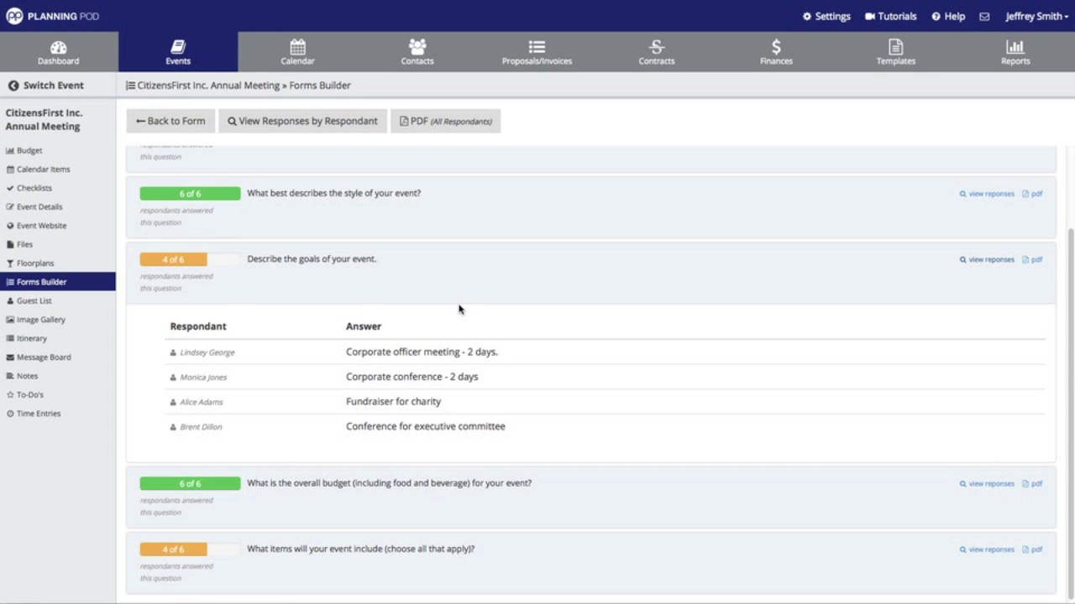
scroll(460, 309, down, 1)
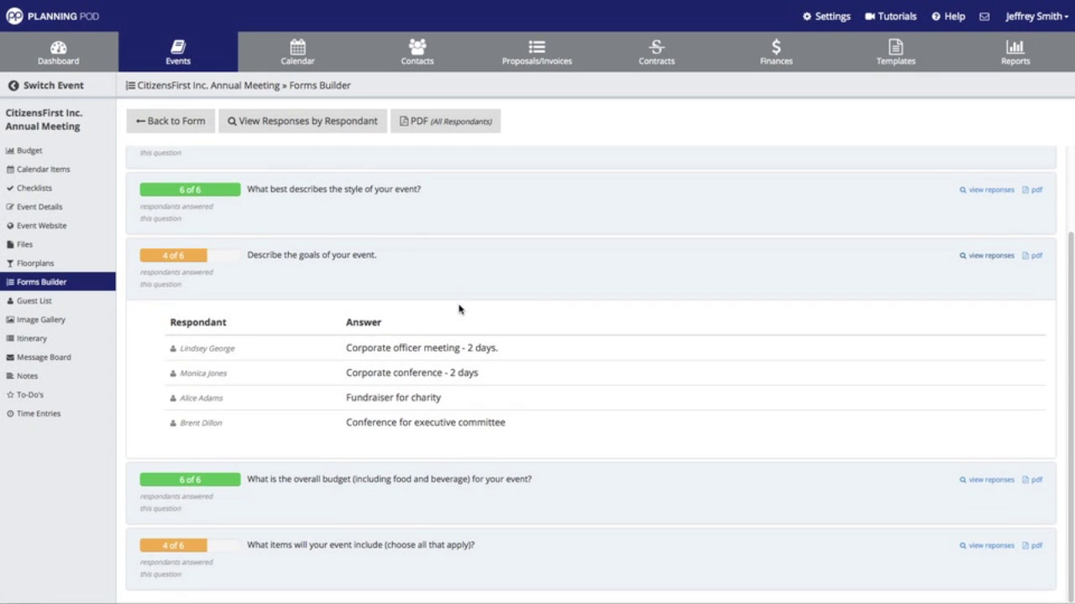
click(992, 547)
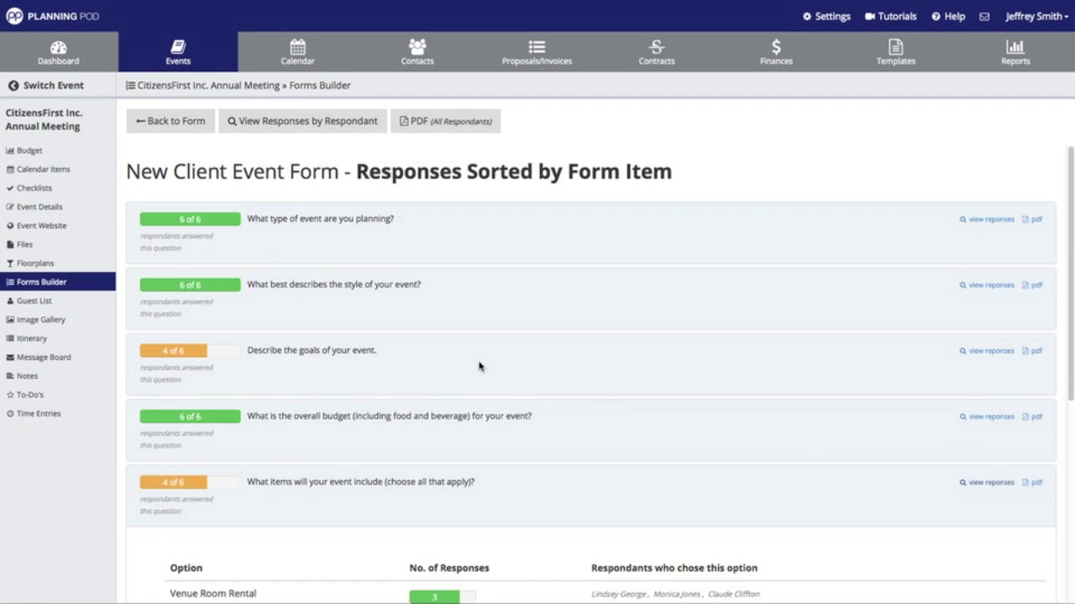
scroll(479, 365, down, 3)
scroll(479, 365, down, 3)
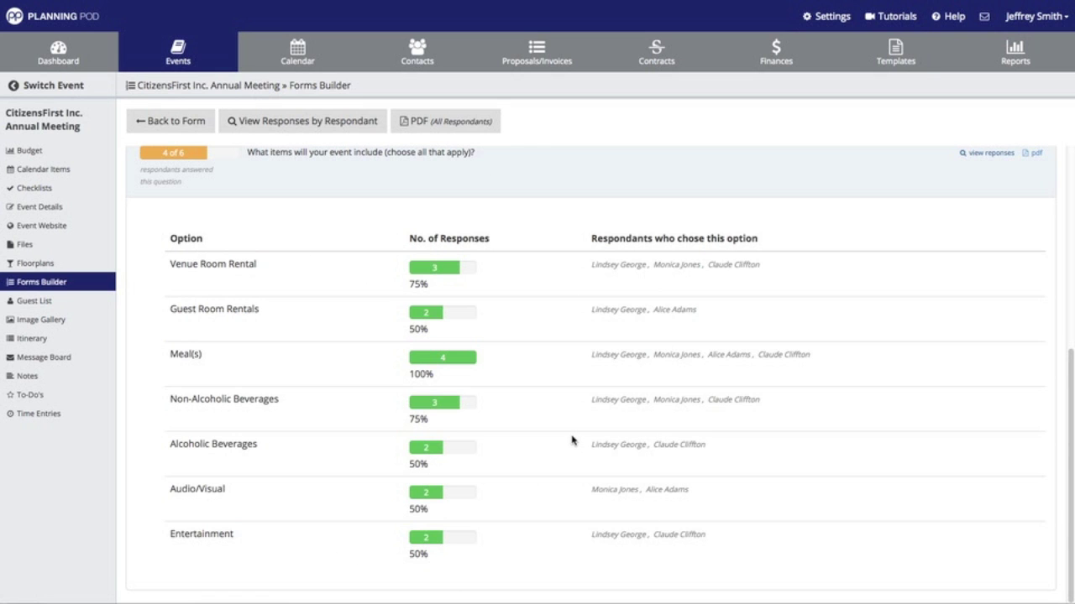
scroll(571, 440, up, 5)
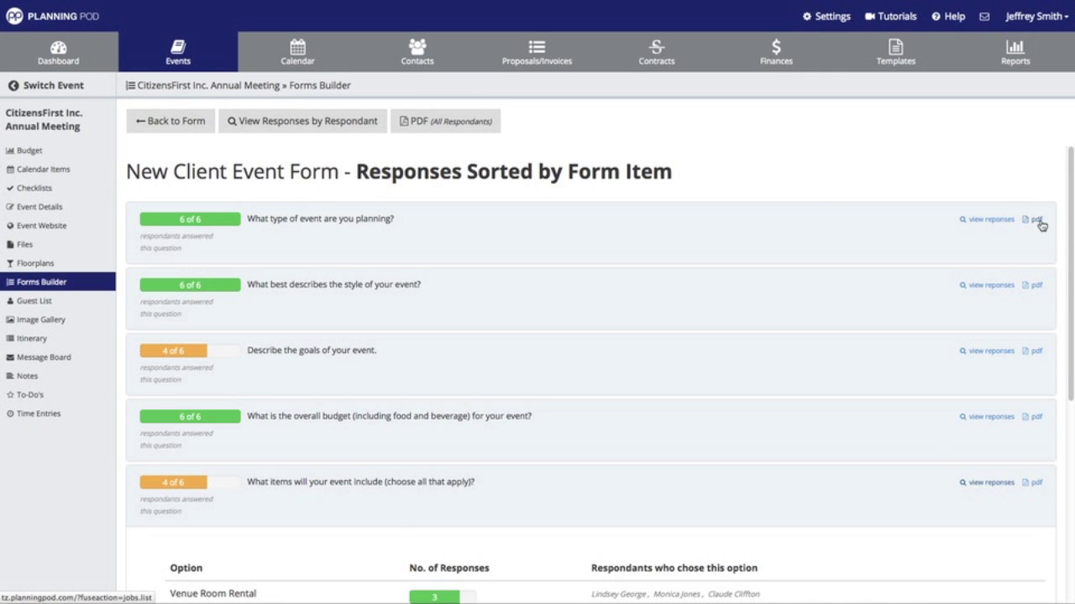
- Save the form-item responses as a PDF and open it in Adobe Reader
click(443, 122)
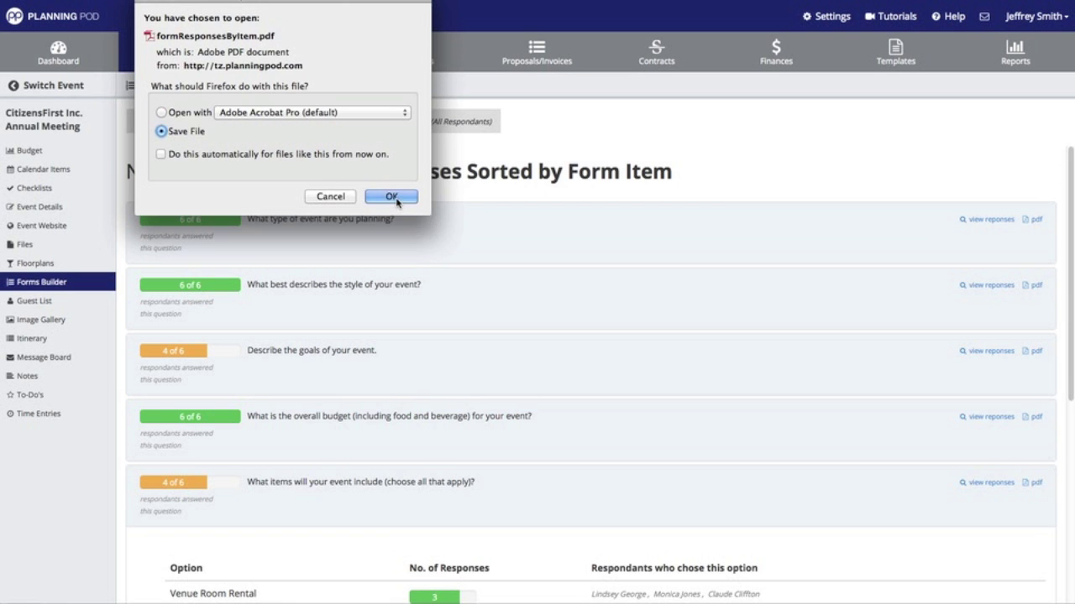
click(391, 196)
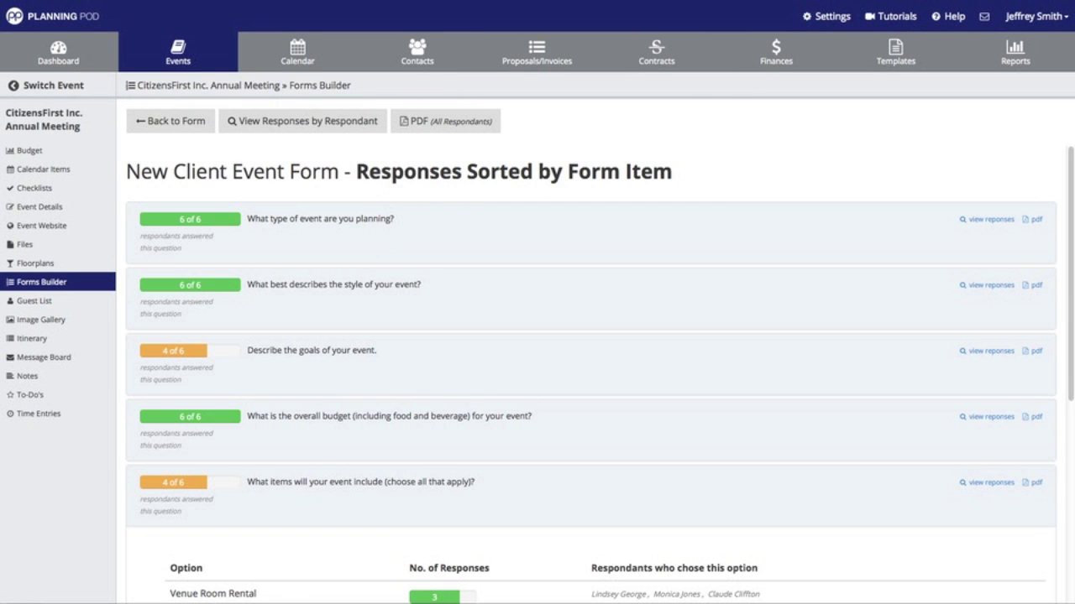
click(657, 28)
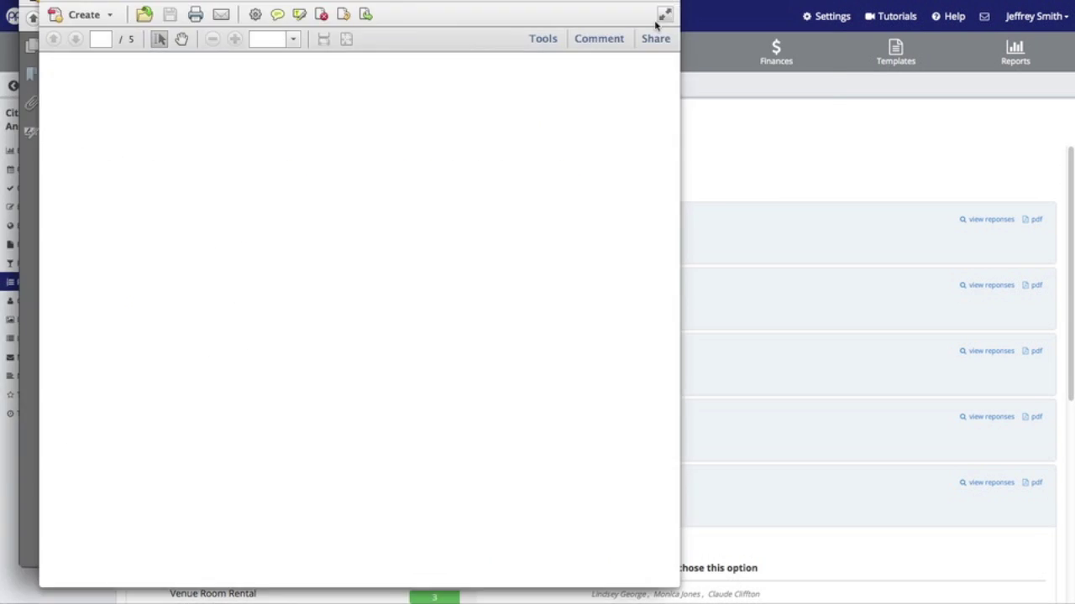
- Scroll through the five-page form-item responses PDF and close it
scroll(415, 211, down, 2)
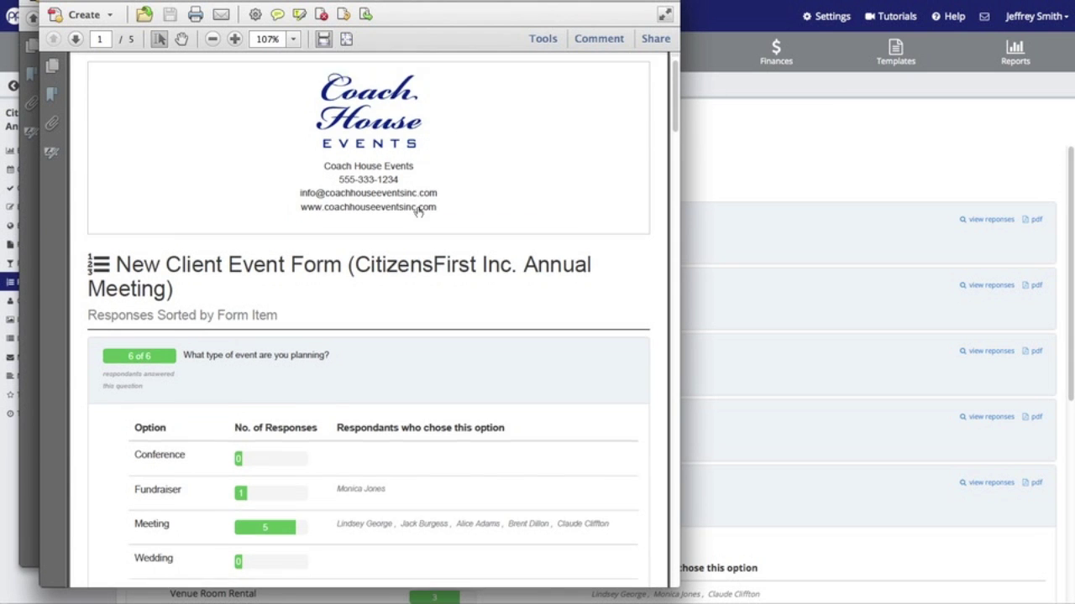
scroll(418, 208, down, 3)
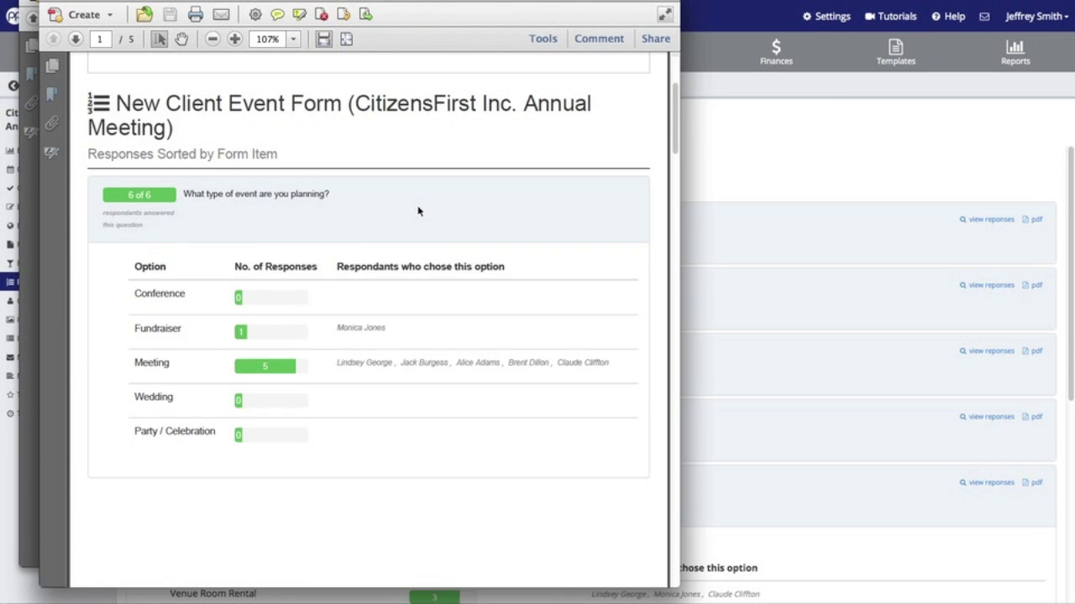
scroll(418, 211, down, 1)
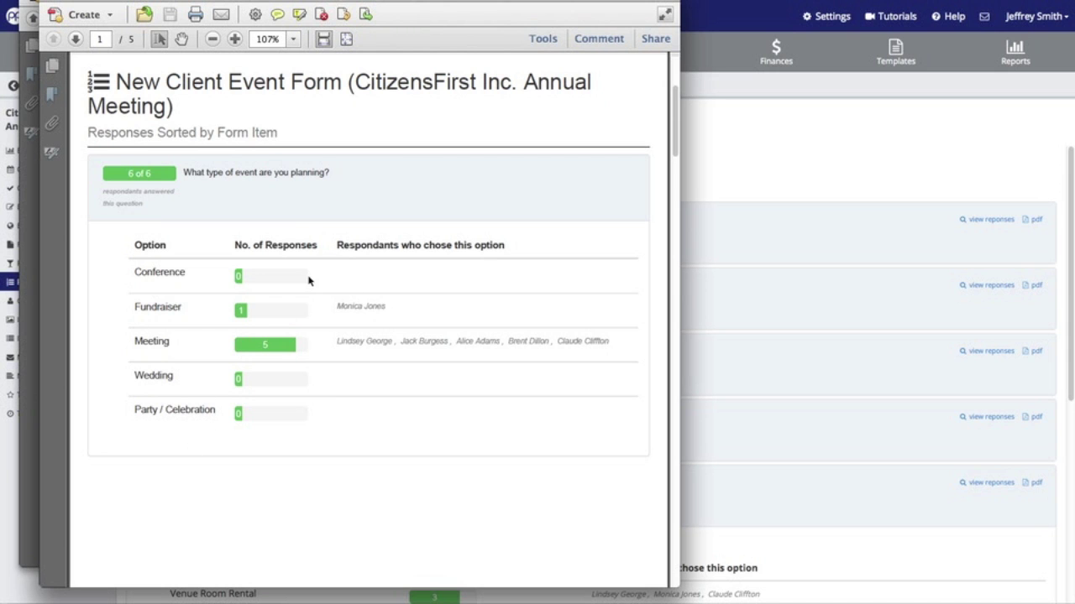
scroll(308, 280, down, 15)
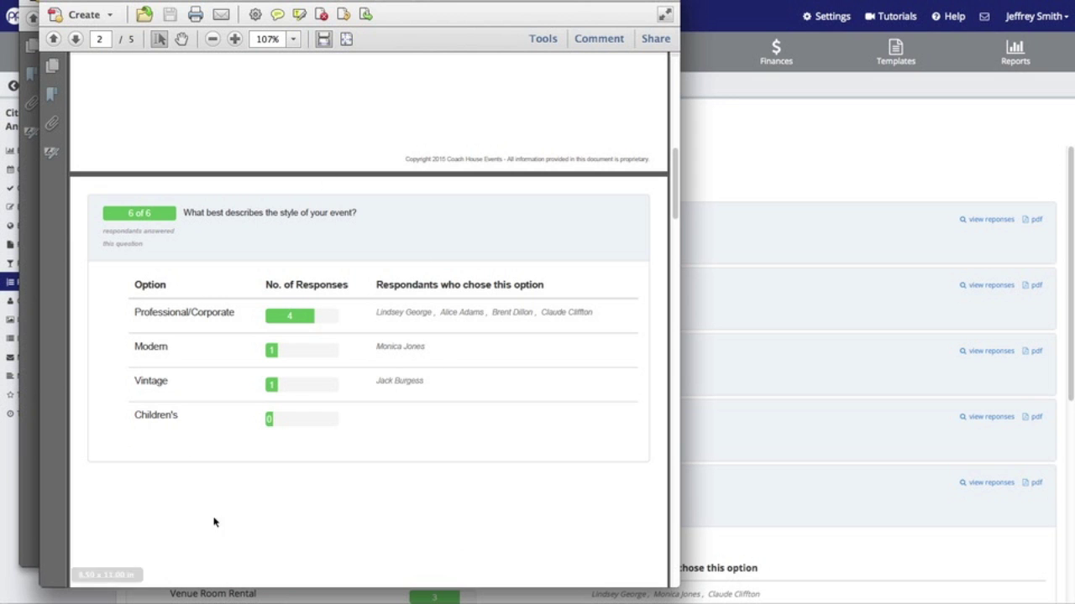
scroll(339, 367, down, 10)
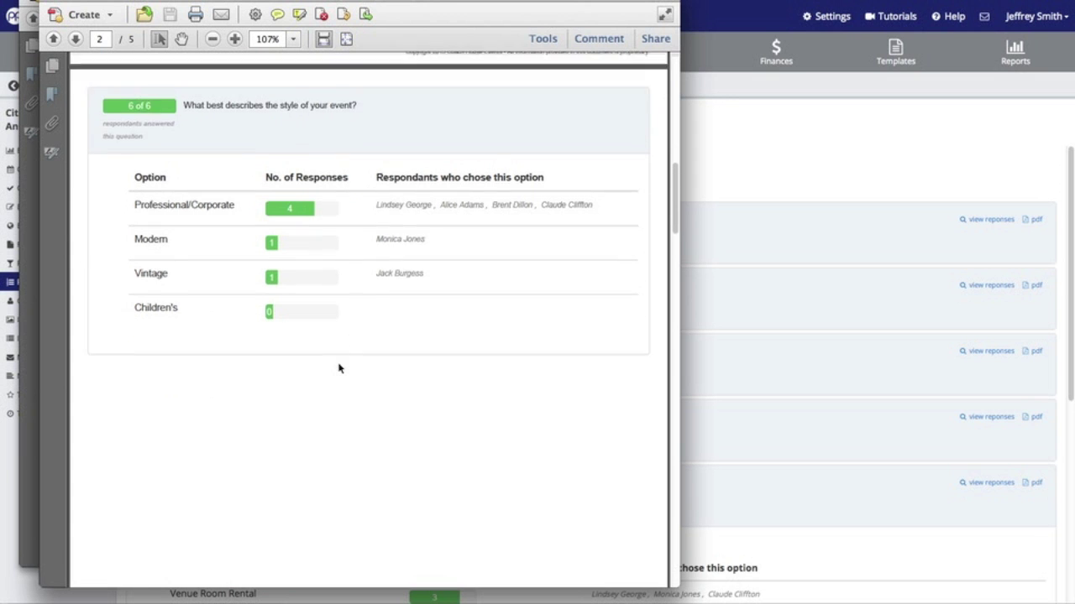
scroll(344, 363, down, 10)
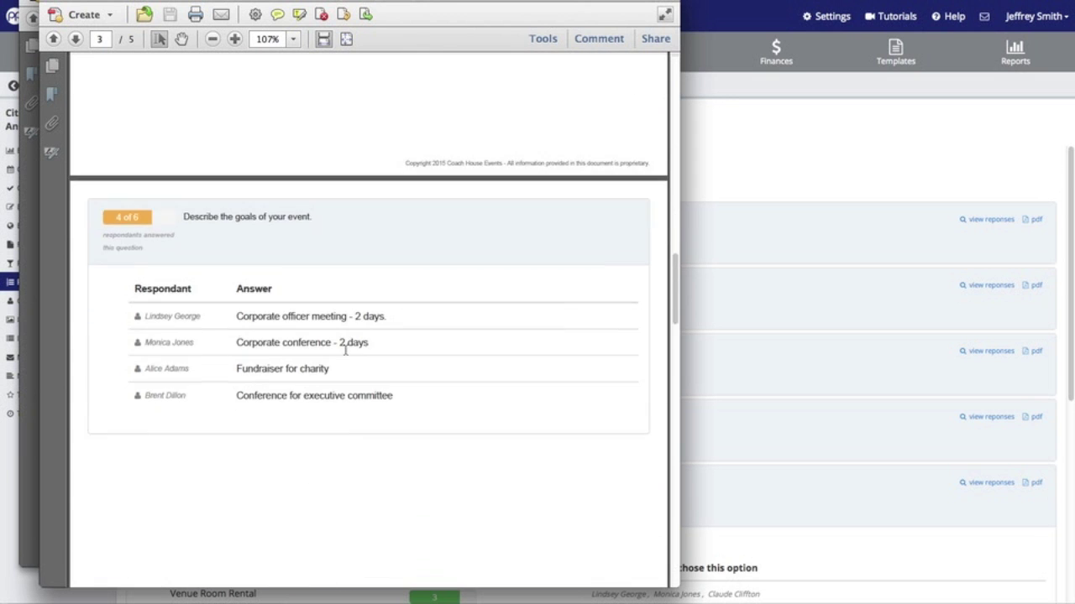
scroll(345, 354, down, 5)
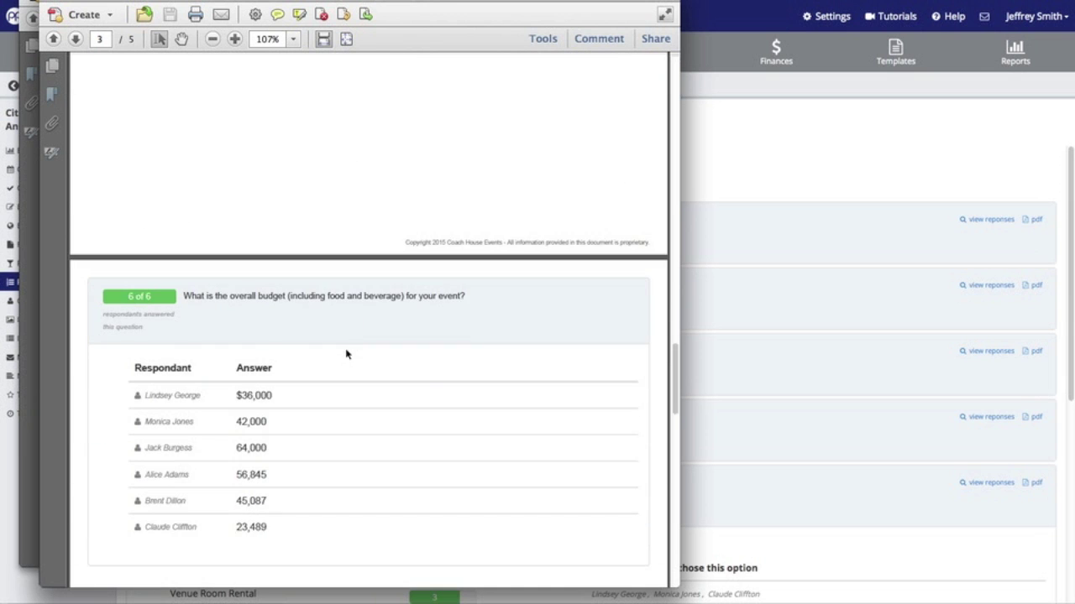
scroll(346, 355, down, 1)
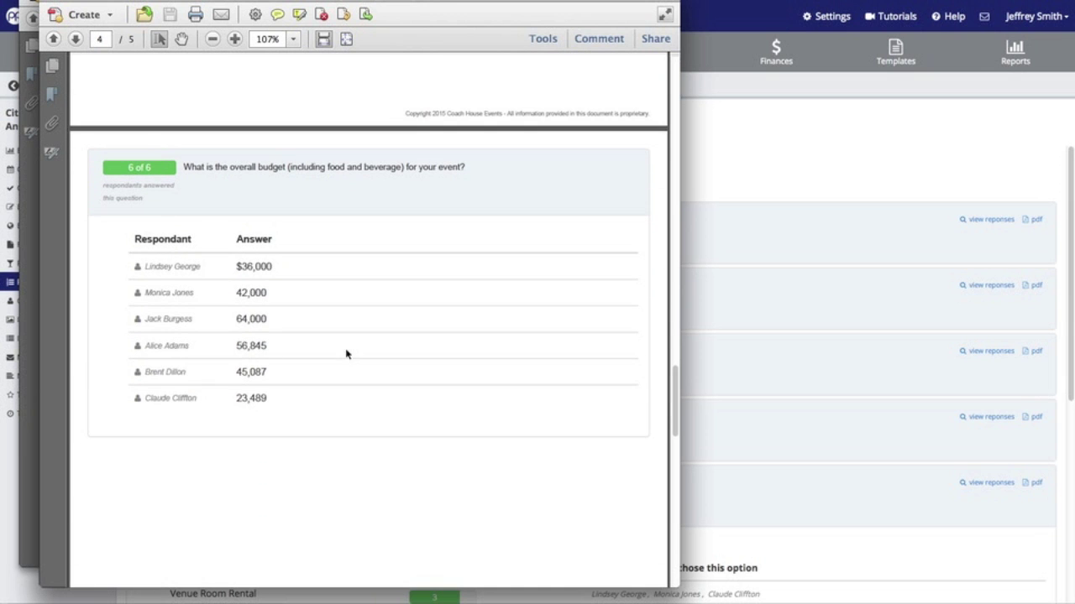
scroll(346, 354, down, 10)
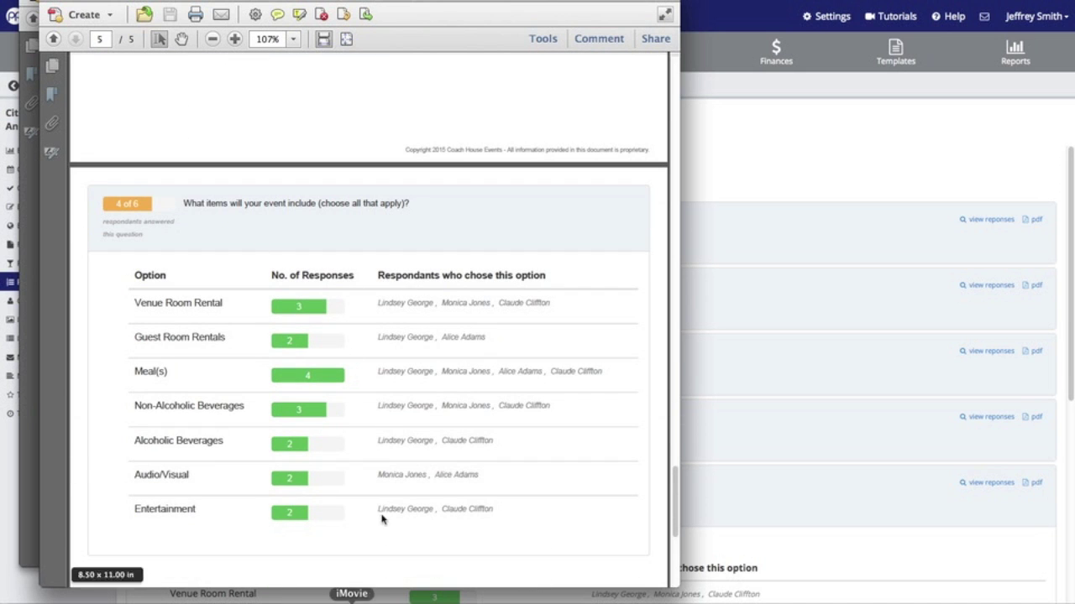
click(821, 149)
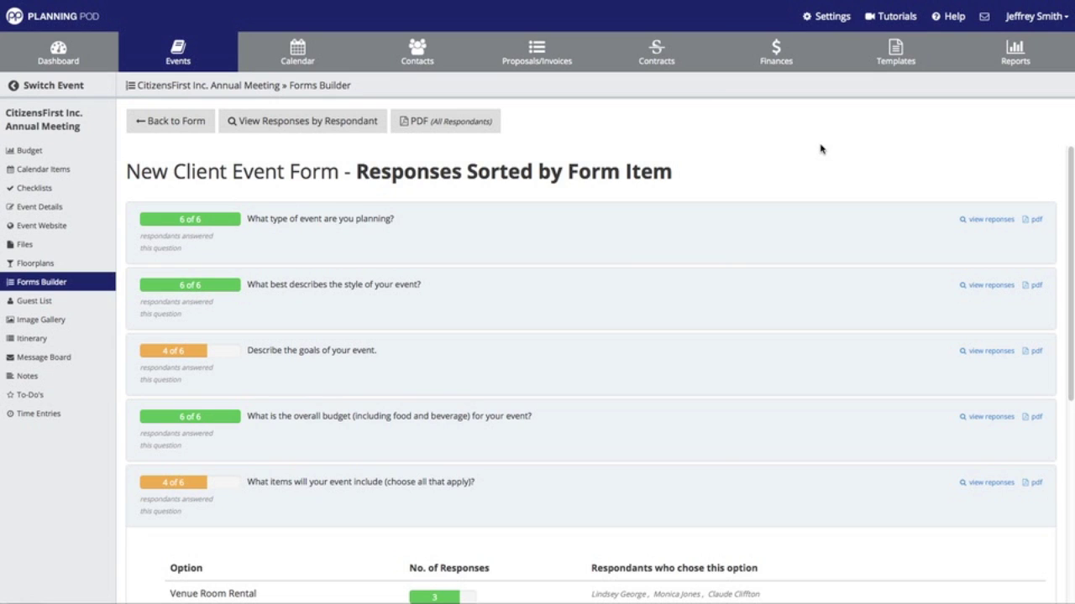
- Go back from the responses to the New Client Event Form, then to the forms list
click(183, 130)
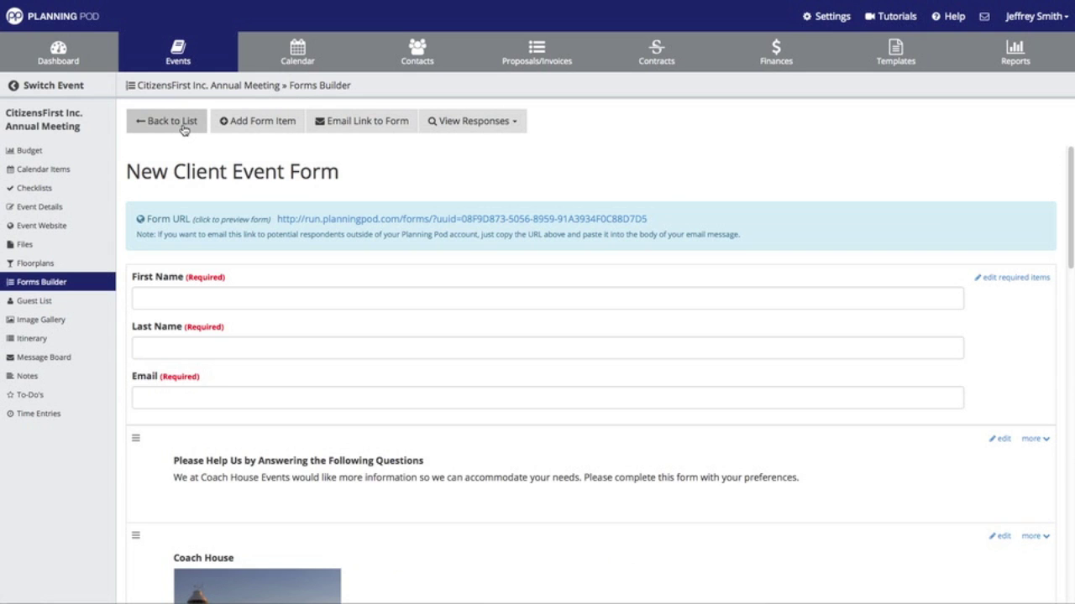
click(451, 121)
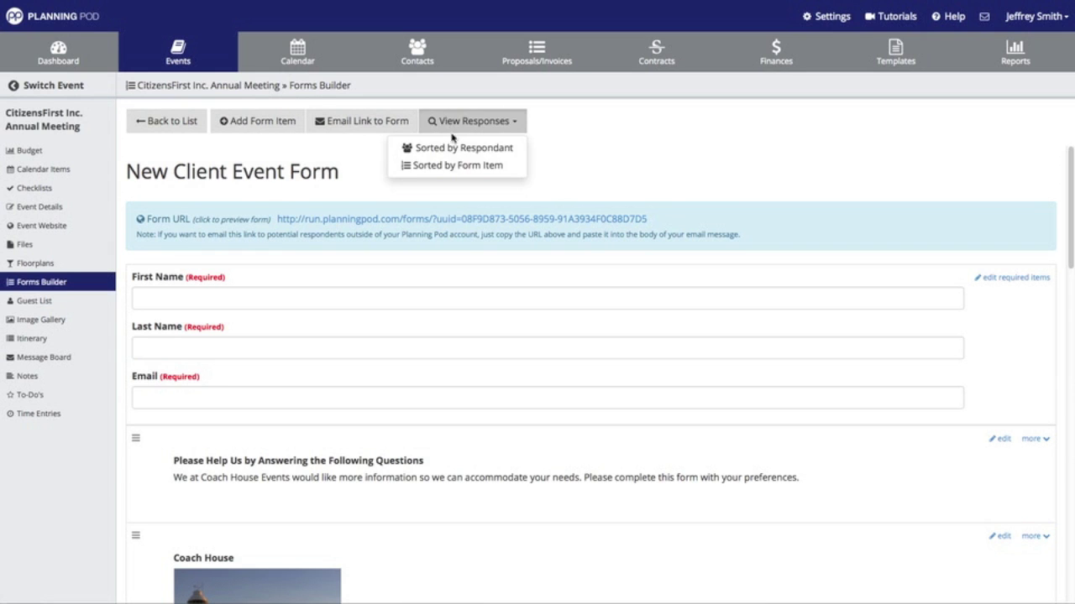
click(344, 164)
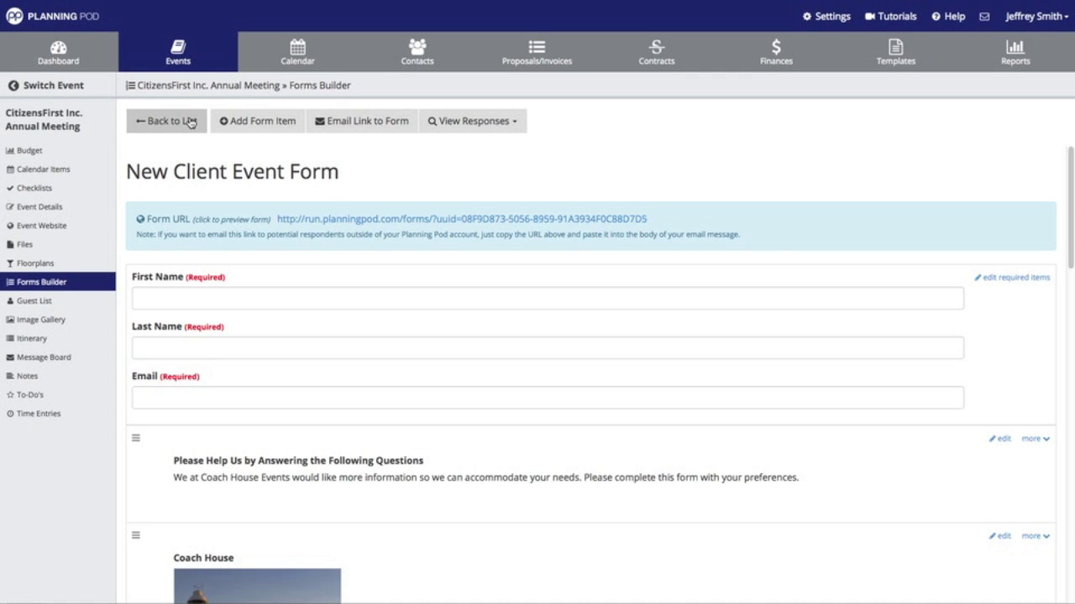
click(190, 122)
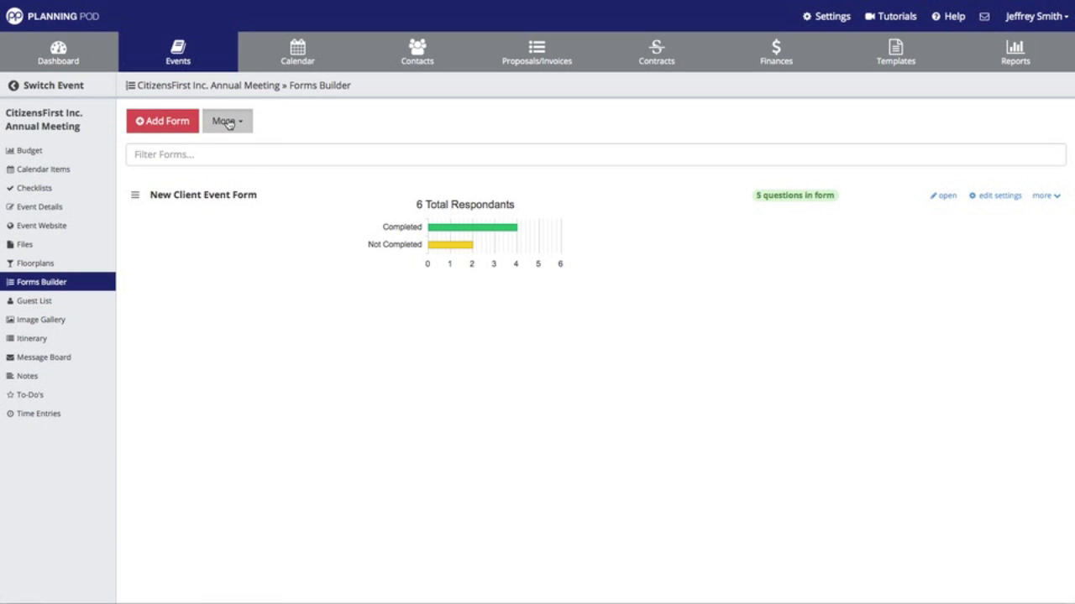
- Save New Client Event Form via More > Save Form as Template and confirm
click(225, 121)
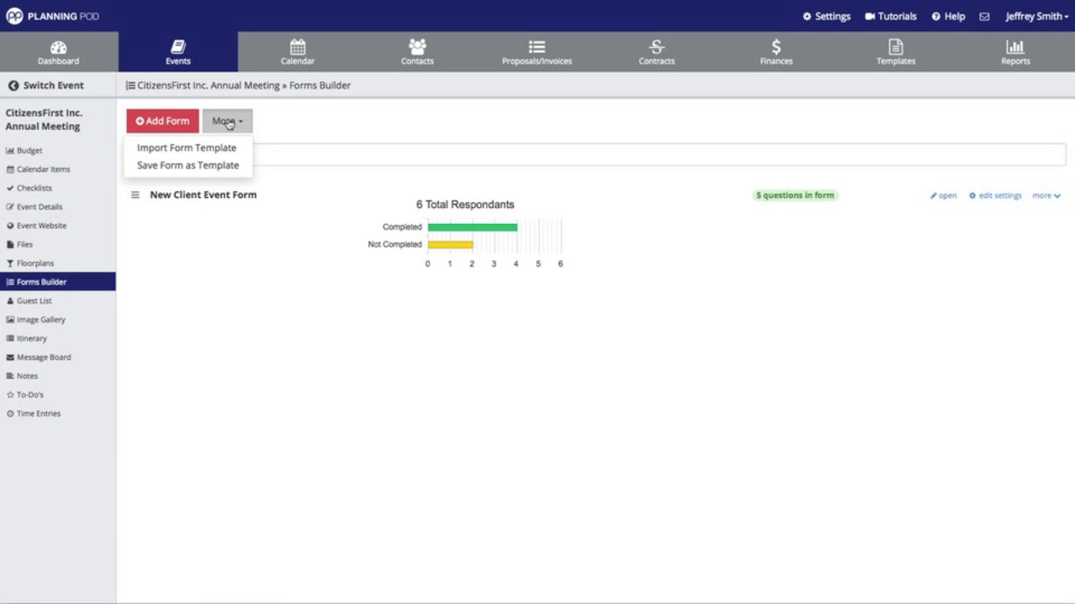
click(201, 167)
click(347, 105)
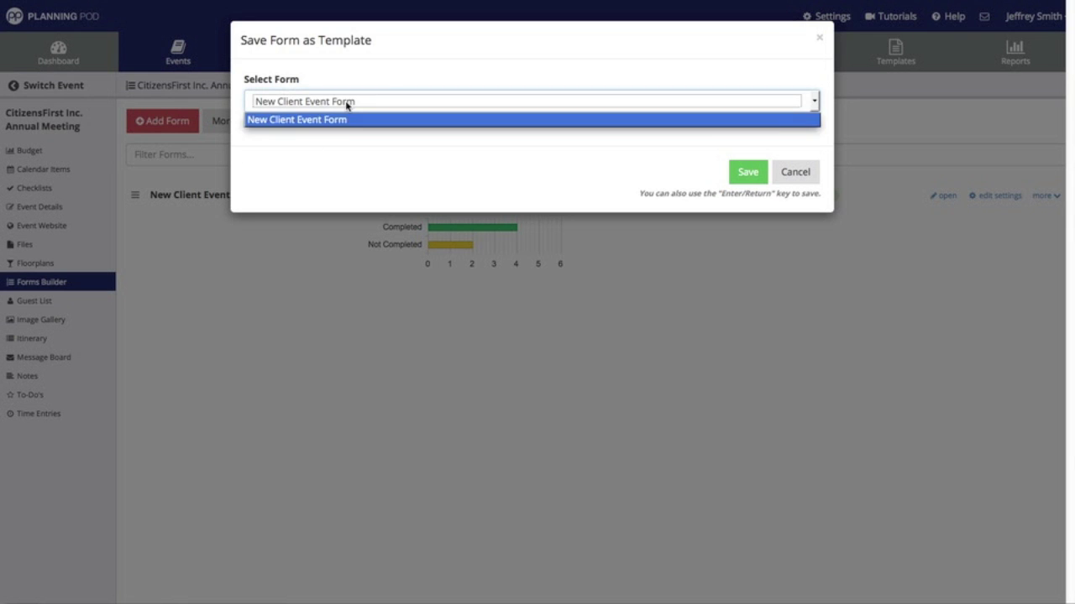
click(347, 105)
click(755, 173)
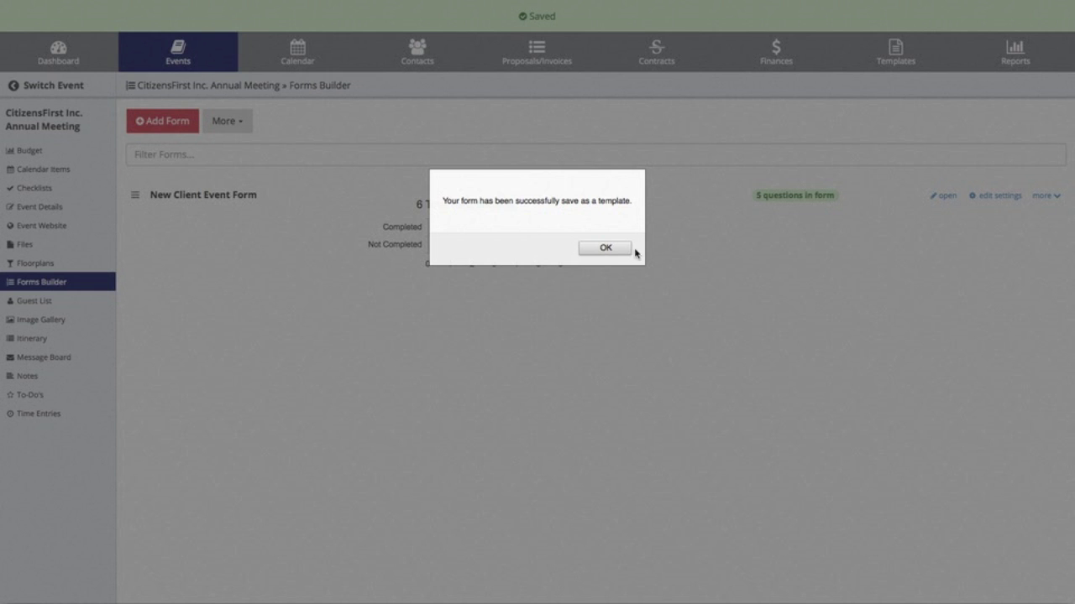
click(627, 252)
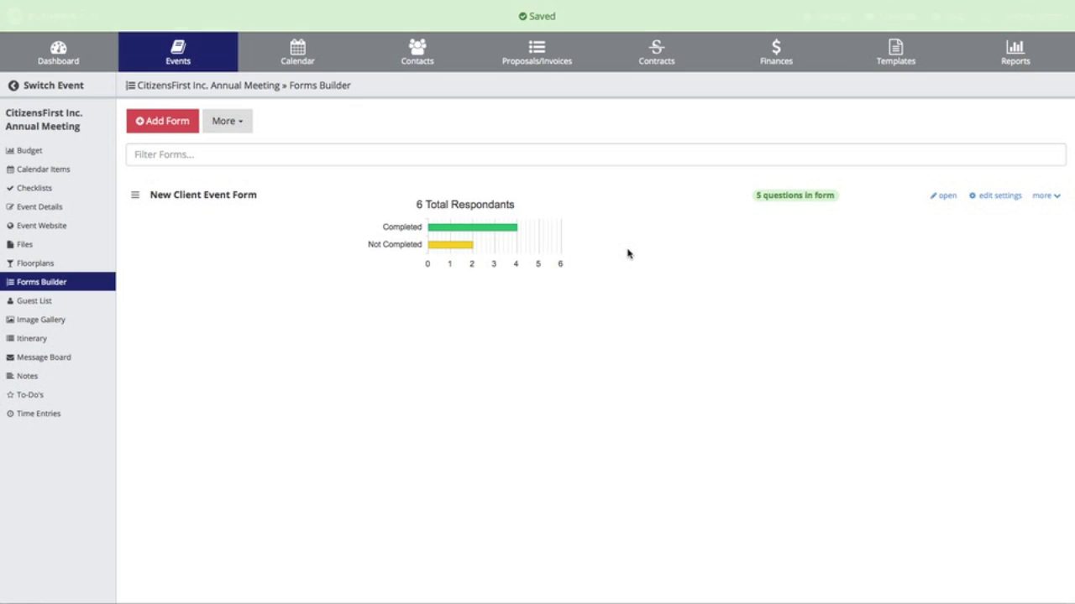
click(897, 61)
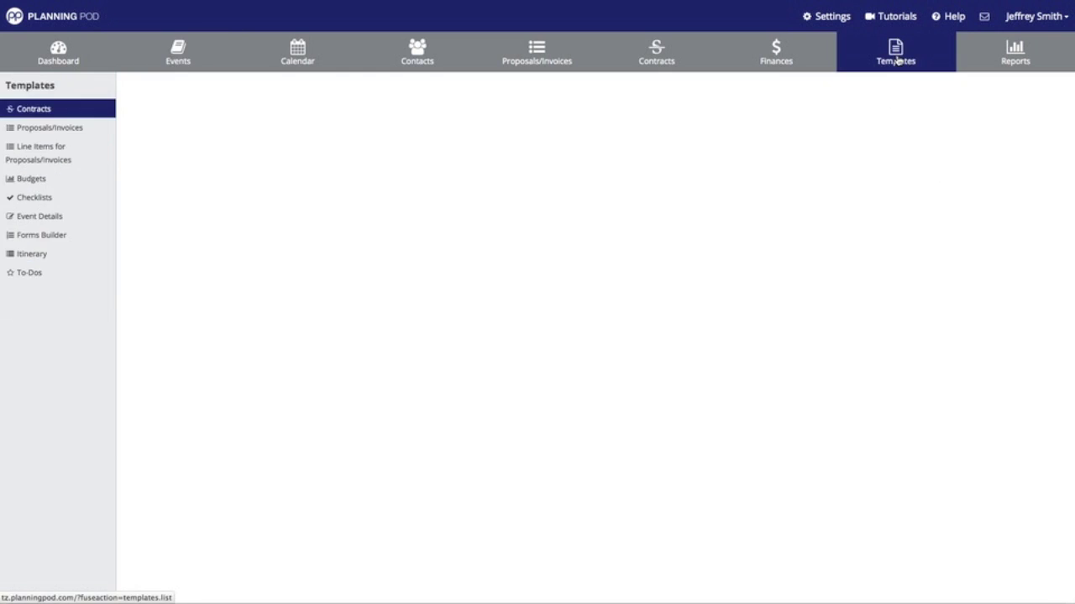
click(47, 237)
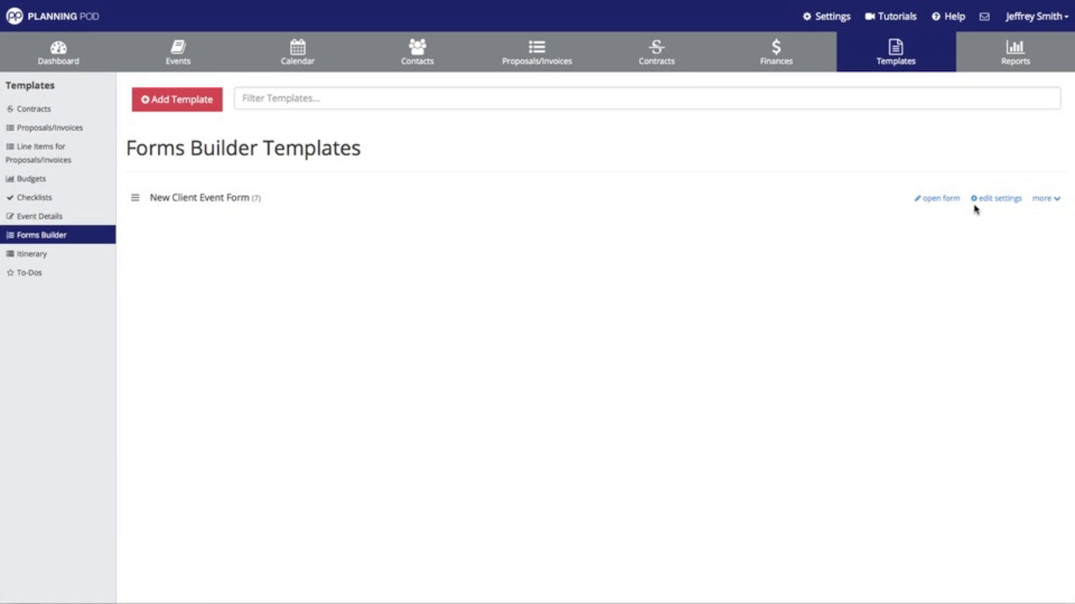
click(948, 204)
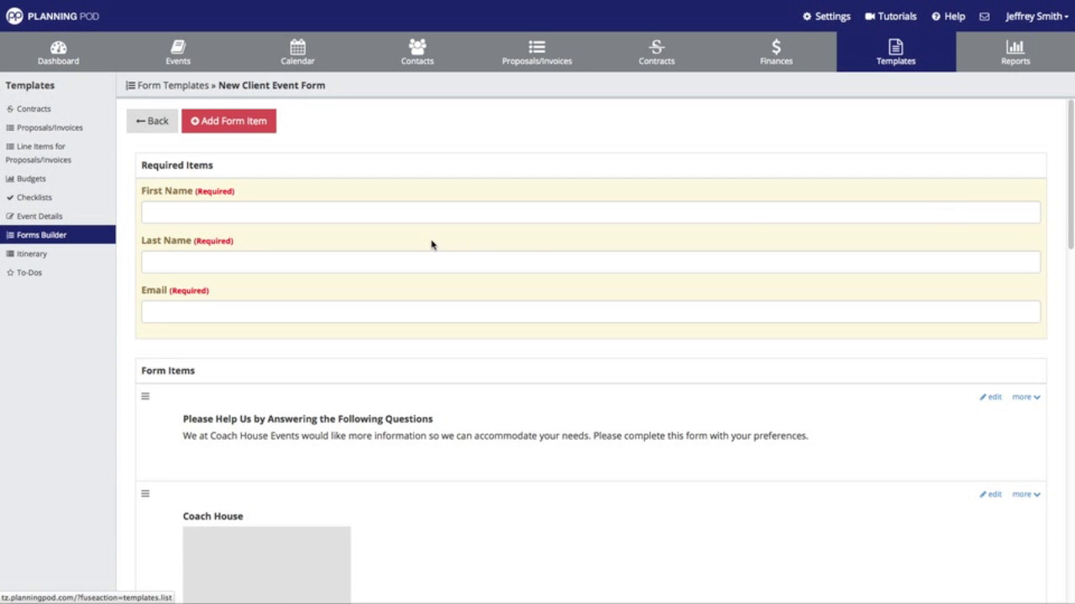
scroll(415, 221, down, 3)
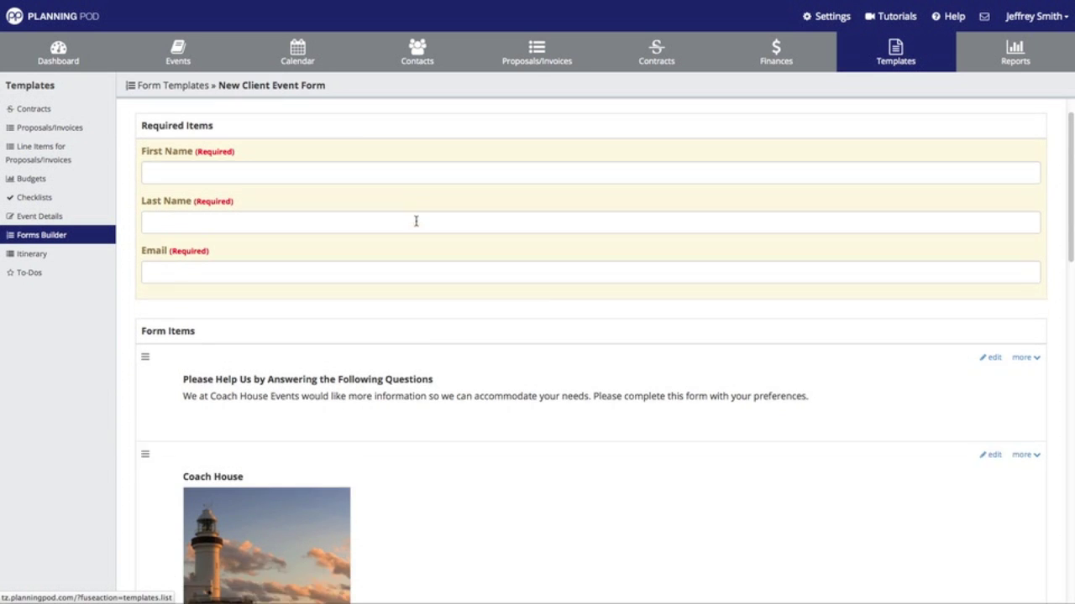
click(1025, 296)
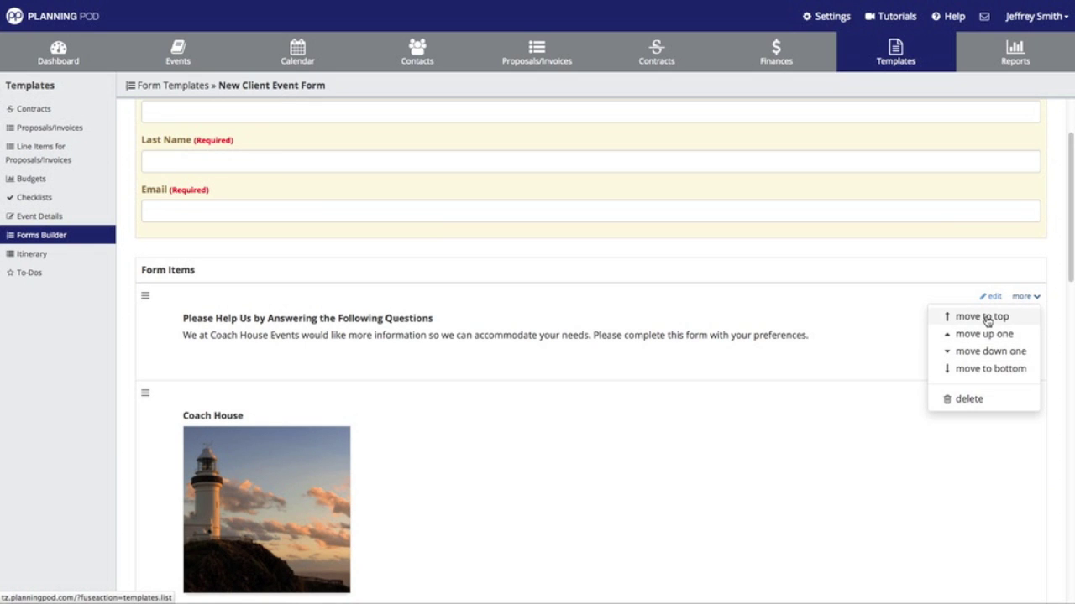
click(846, 327)
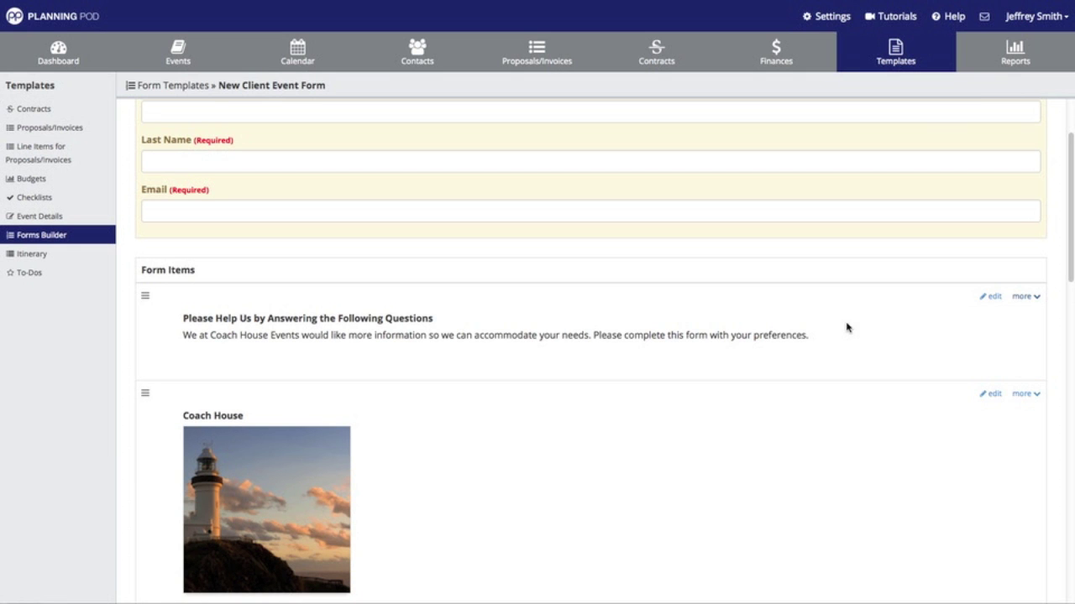
scroll(847, 327, down, 8)
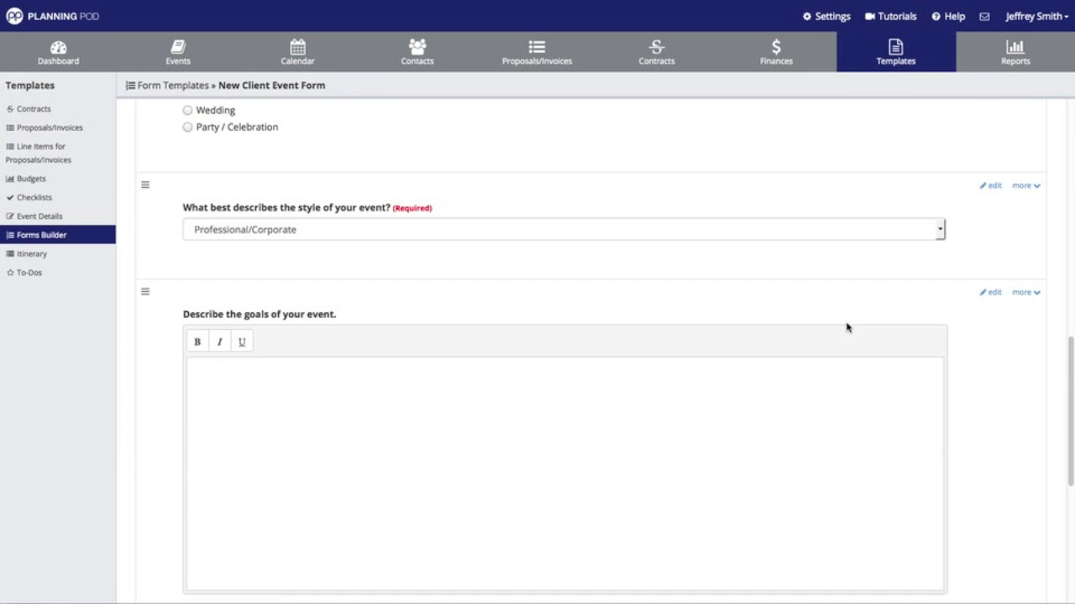
scroll(846, 328, down, 5)
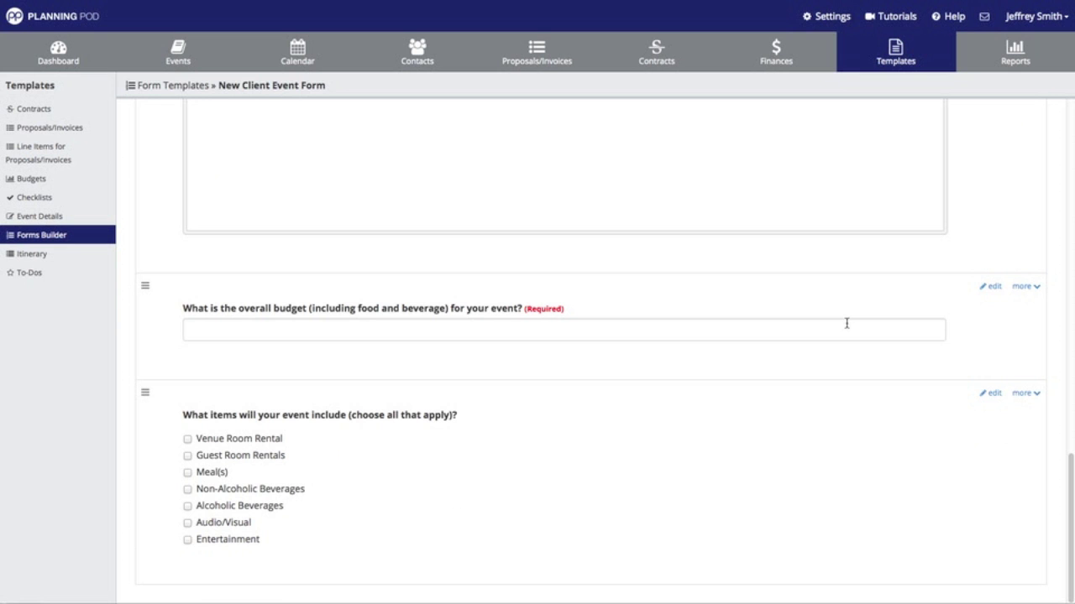
scroll(846, 326, up, 13)
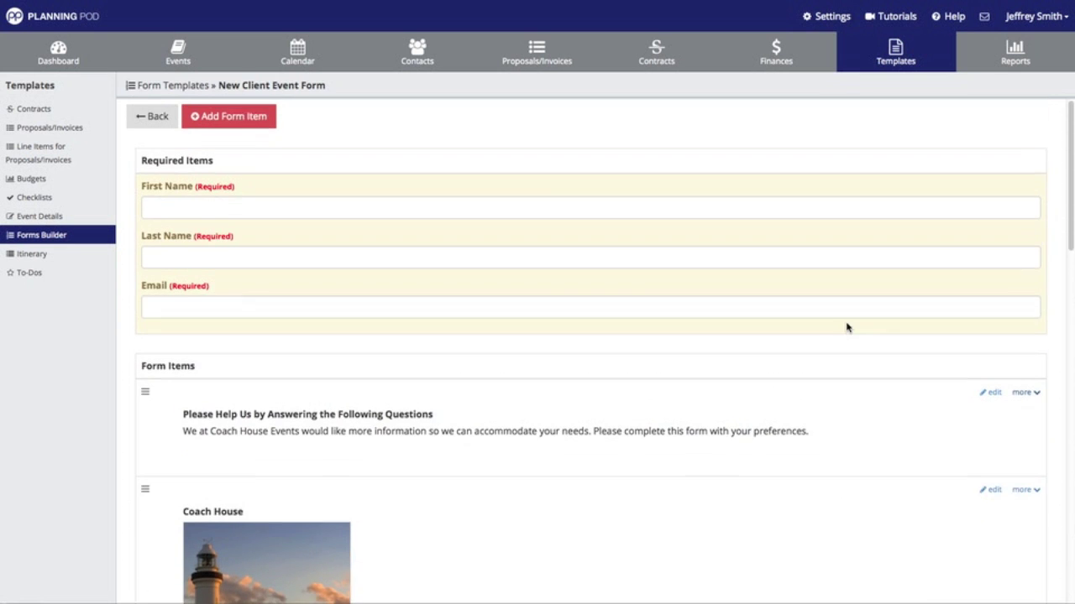
- Add a 'Meal Preferences Form' template collecting only full name and email
click(157, 122)
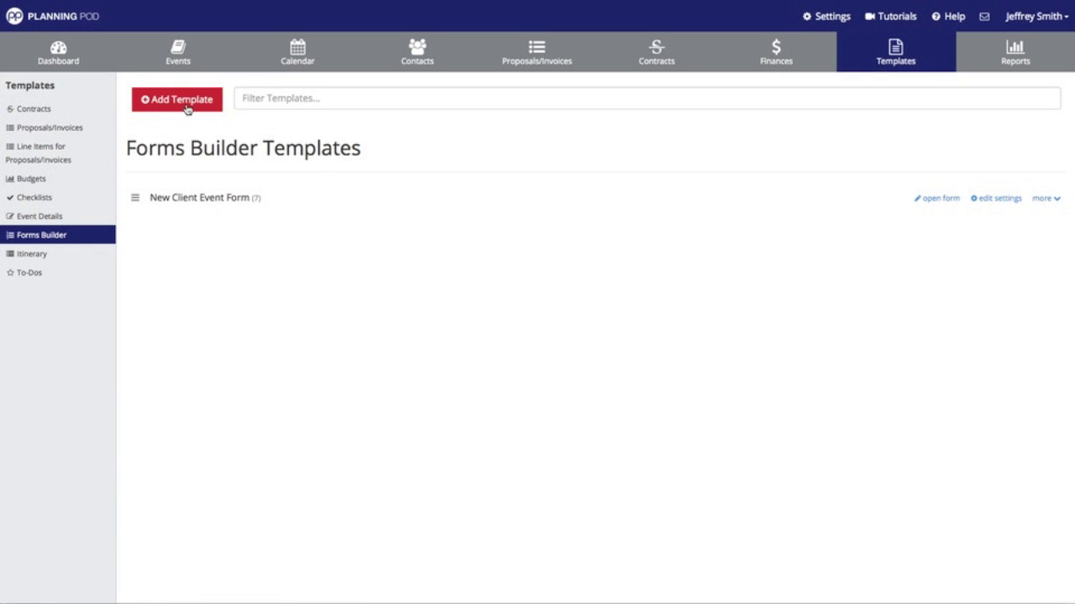
click(188, 108)
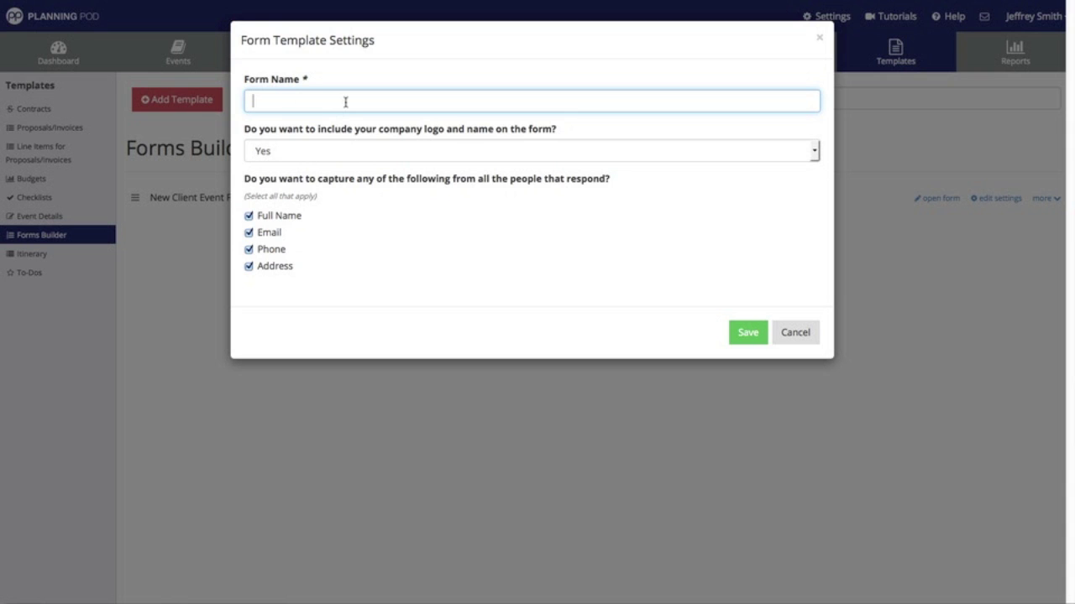
text(Meal Preferences Form)
click(250, 266)
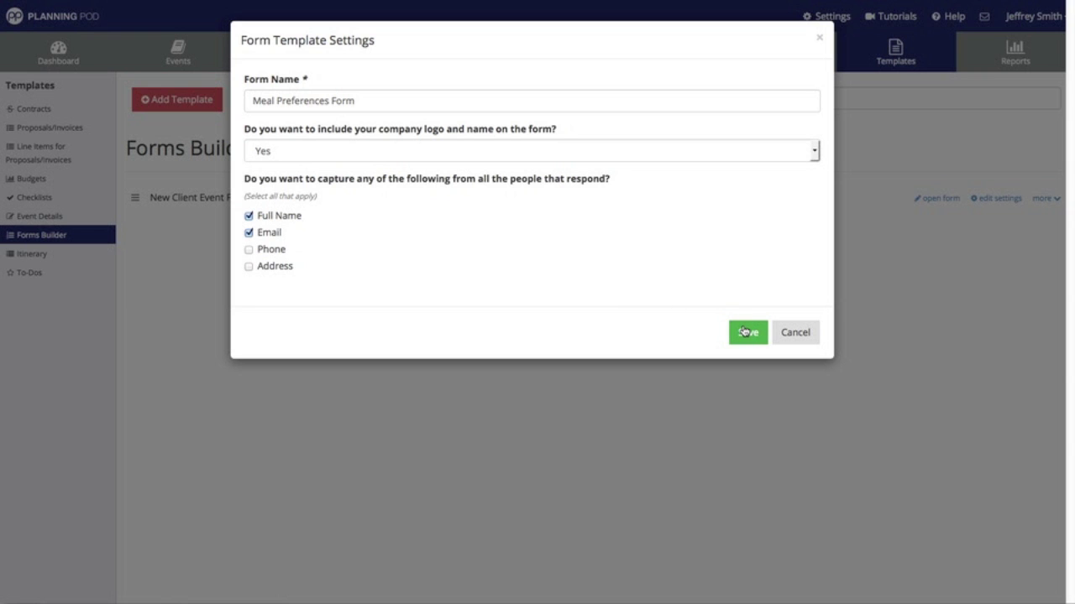
click(743, 332)
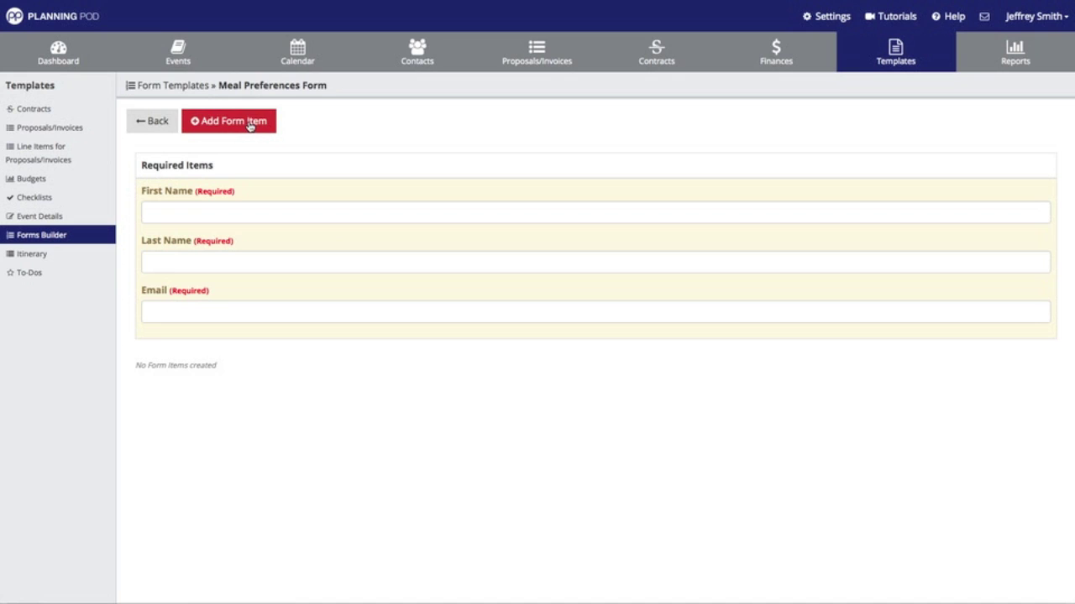
- Add a required multiple-choice question 'Do you want an appetizer served at your event'
click(249, 125)
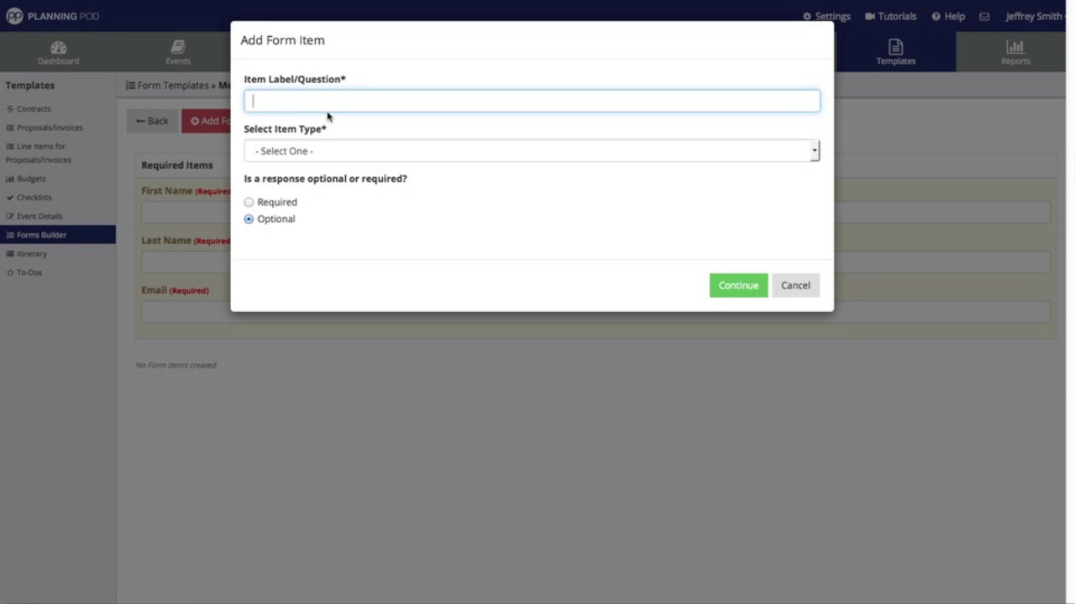
text(Do you want an appetizer served at your event)
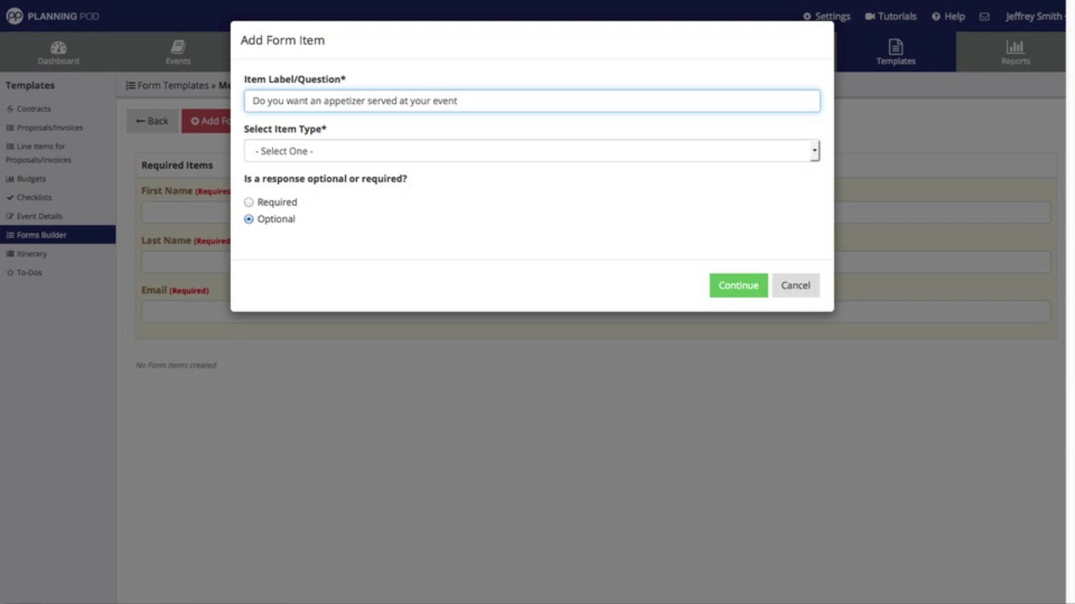
click(309, 158)
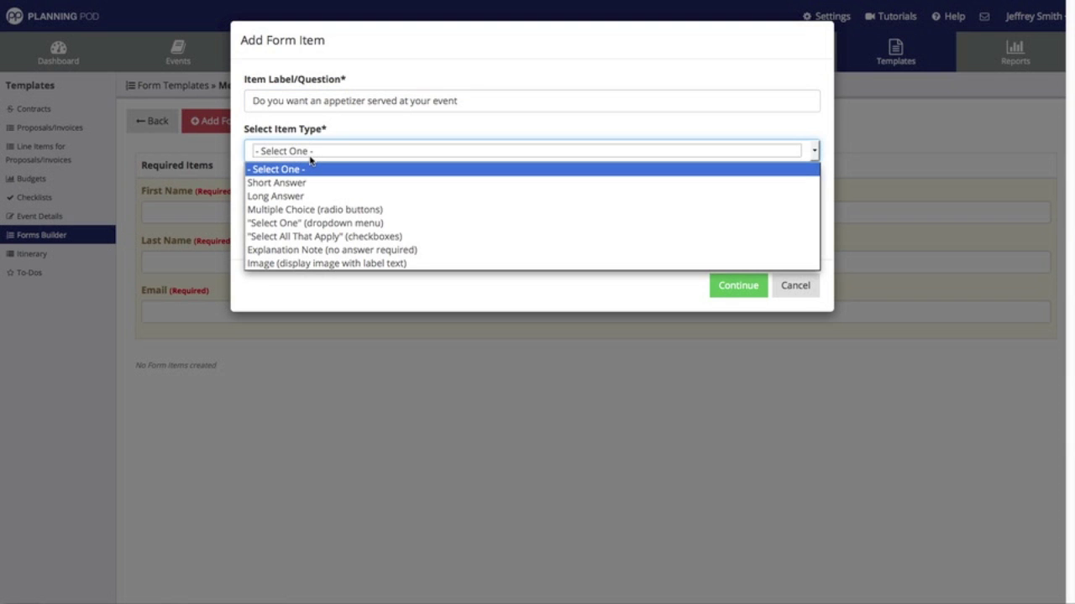
click(327, 209)
click(294, 210)
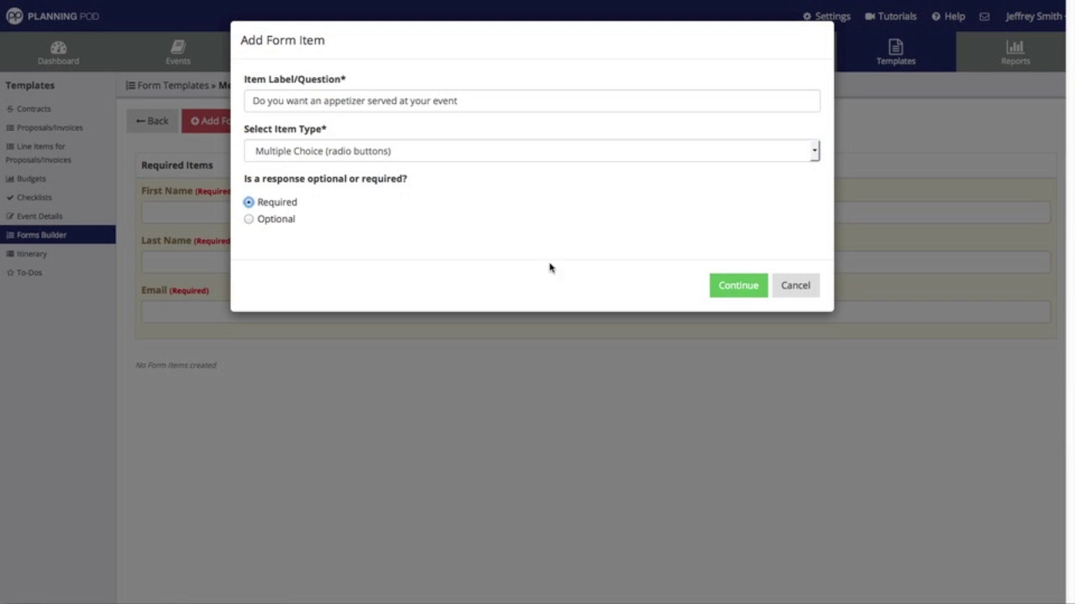
click(743, 278)
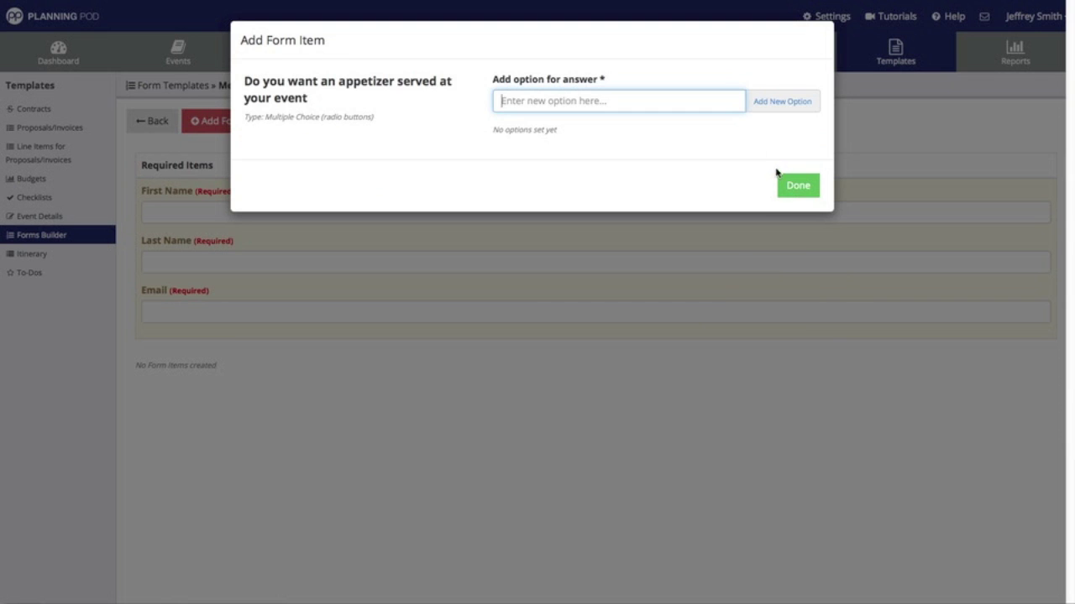
- Give the appetizer question the answer choices Yes and No and finish it
text(Yes)
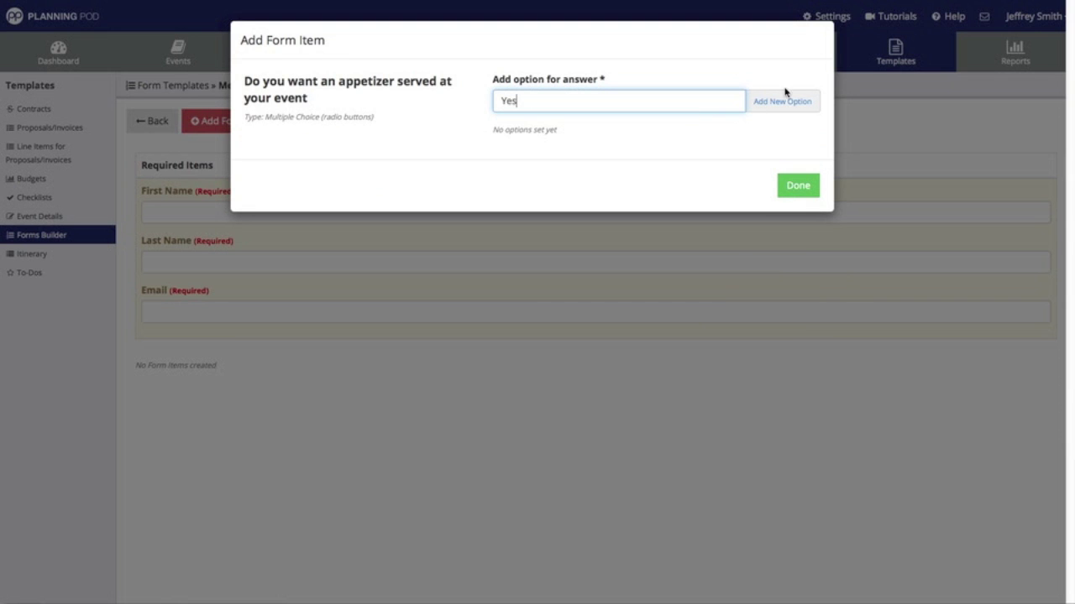
click(804, 101)
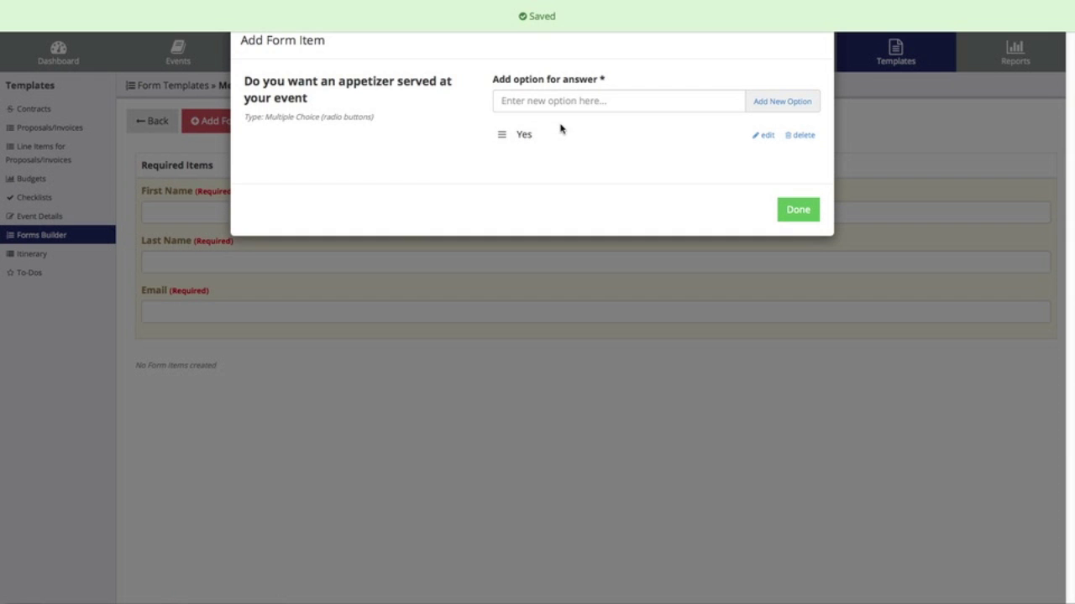
click(541, 102)
text(No)
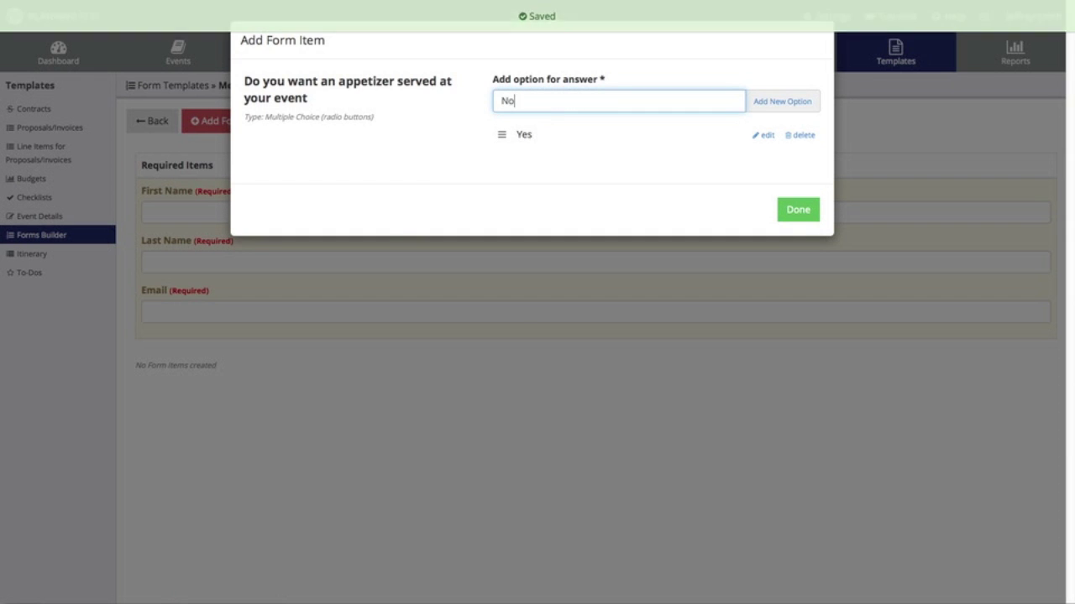
click(780, 102)
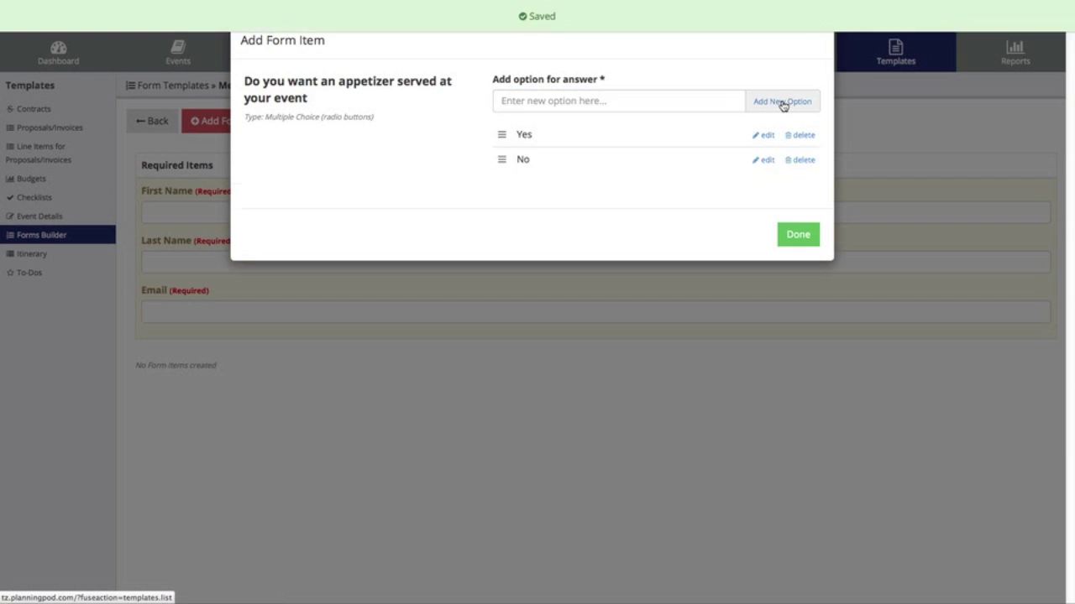
click(805, 240)
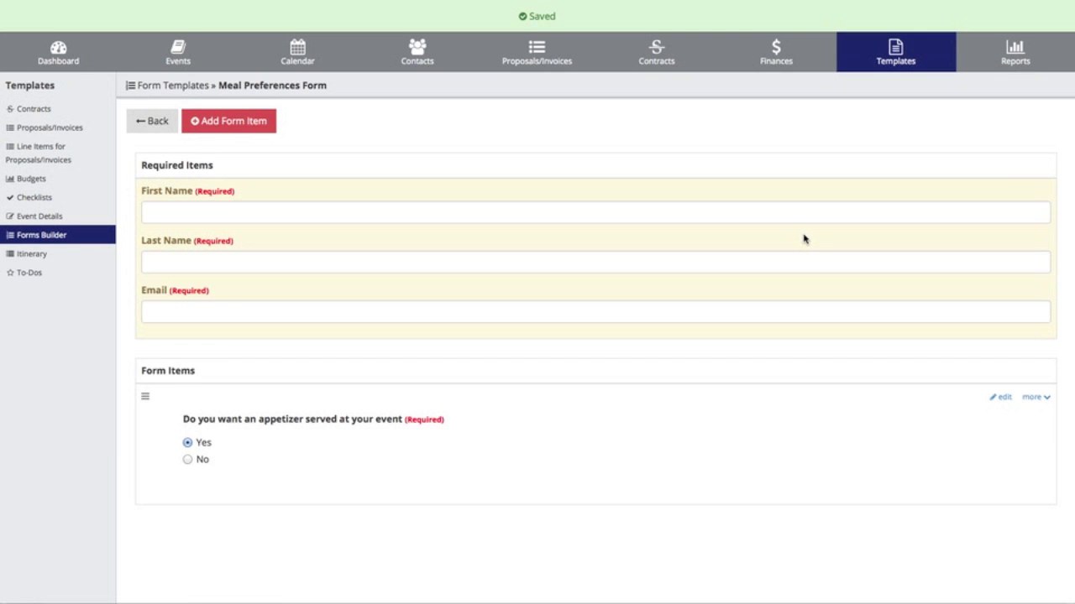
- Add required select-all-that-apply question 'What entree options do you want to provide to your guests?'
click(229, 122)
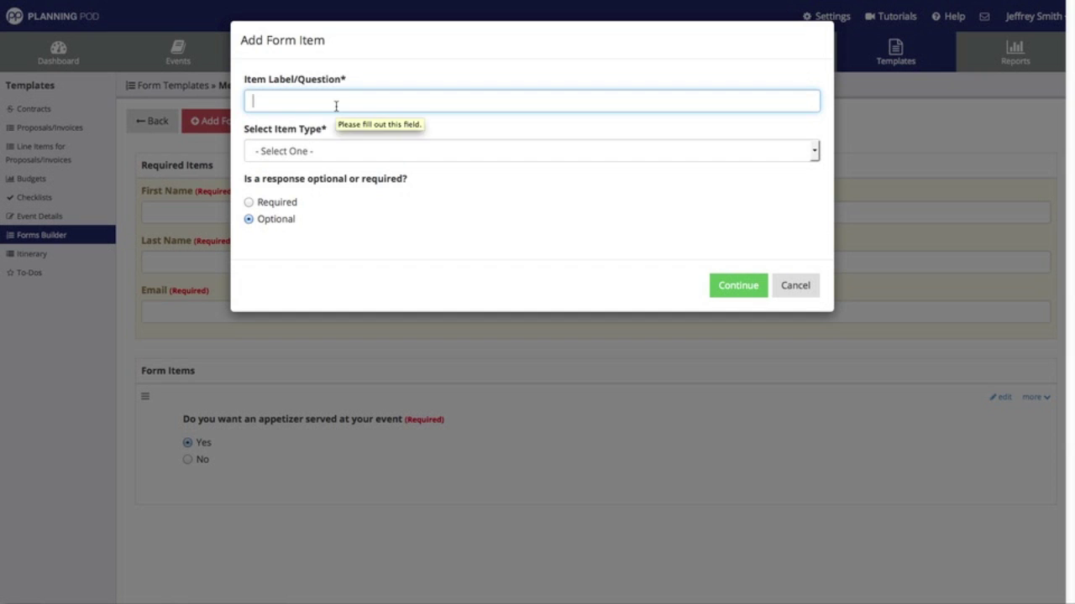
text(What o)
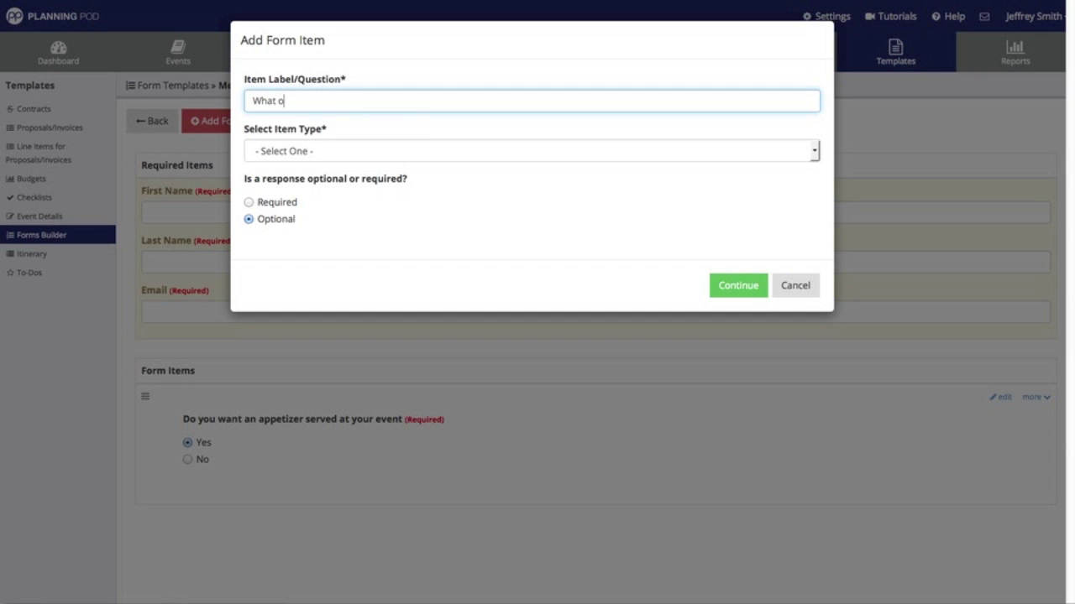
text(ptions )
text(entree )
text(do you want to provi)
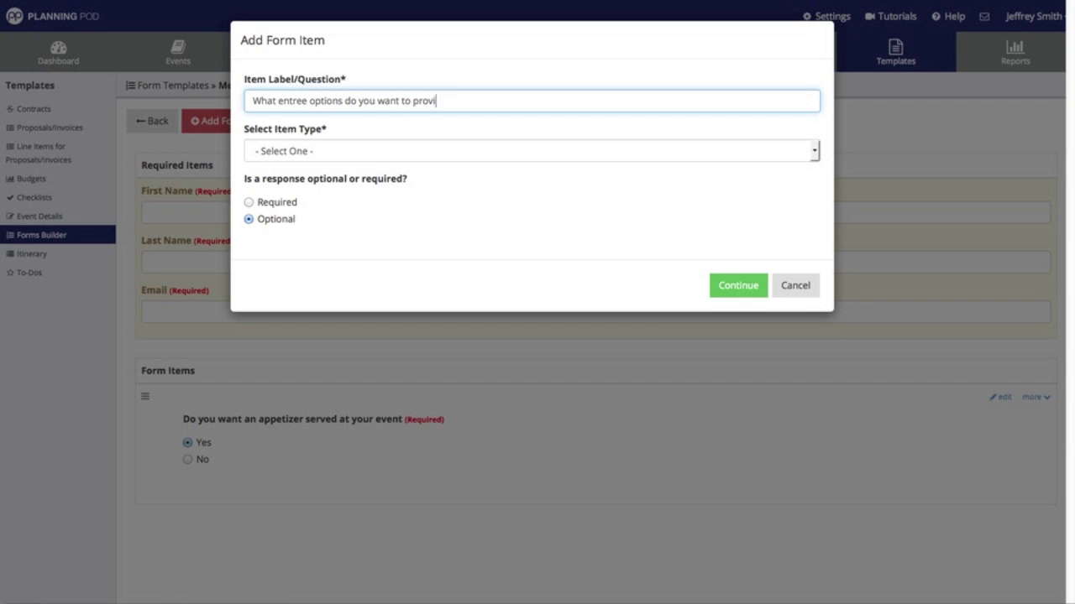
text(de to your guests?)
click(292, 150)
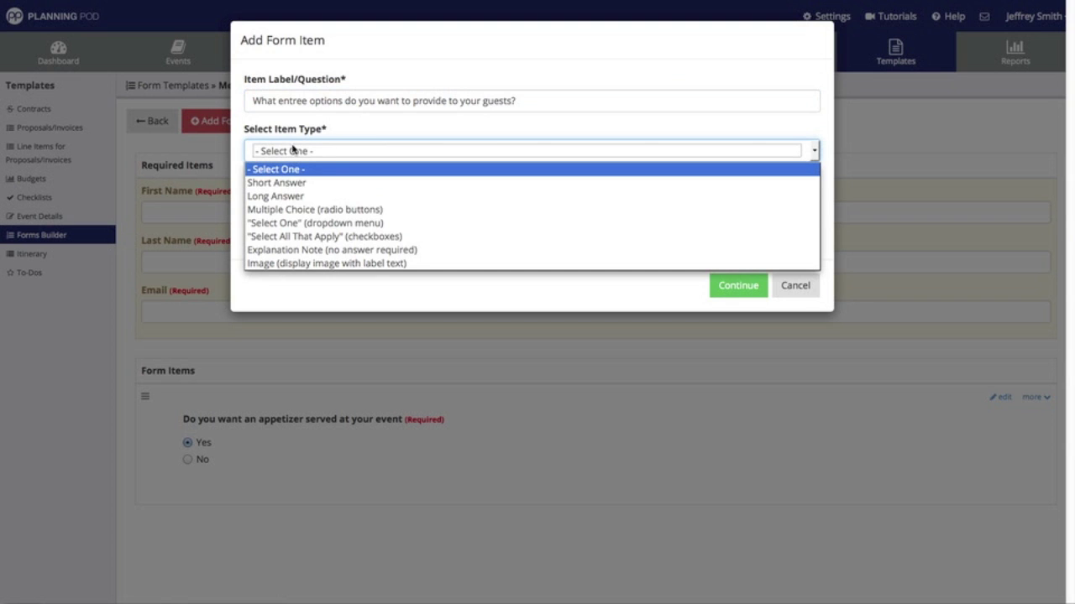
click(336, 236)
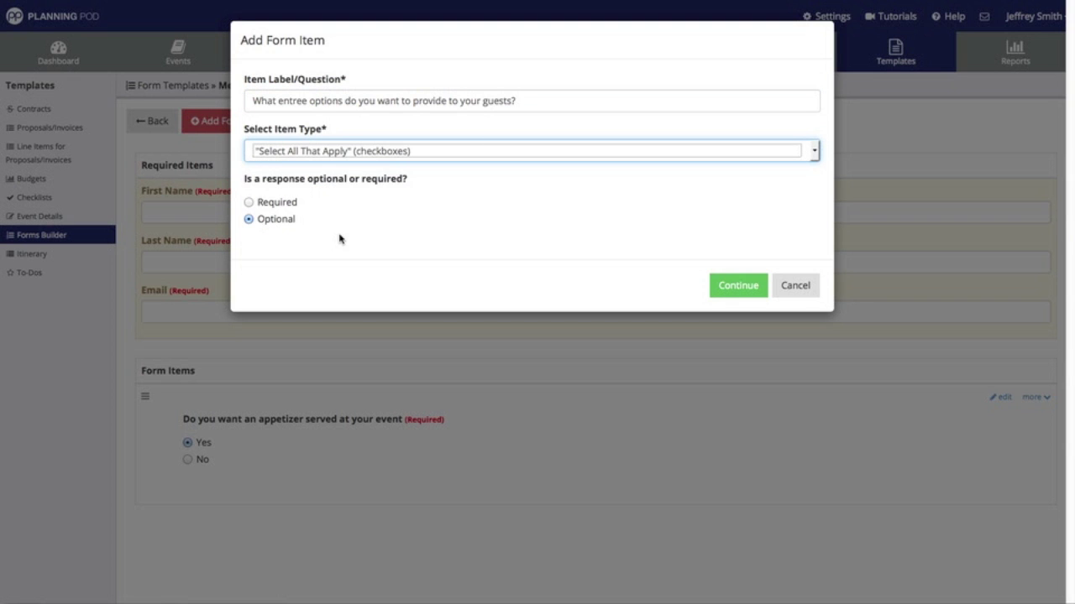
click(266, 205)
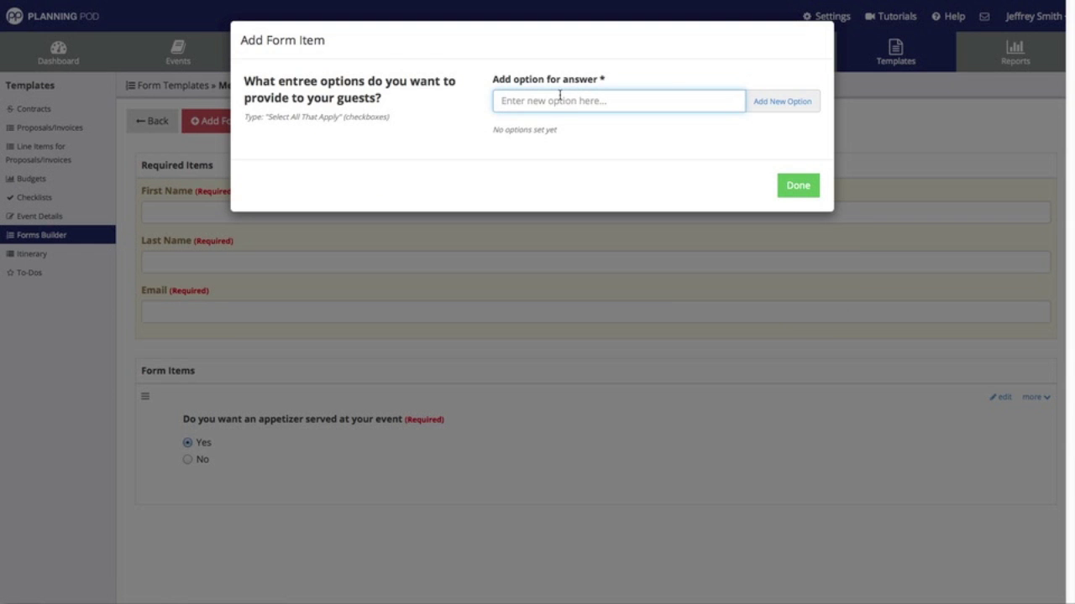
- Add Beef, Chicken and Fish/Seafood as entree answer choices
text(Beef)
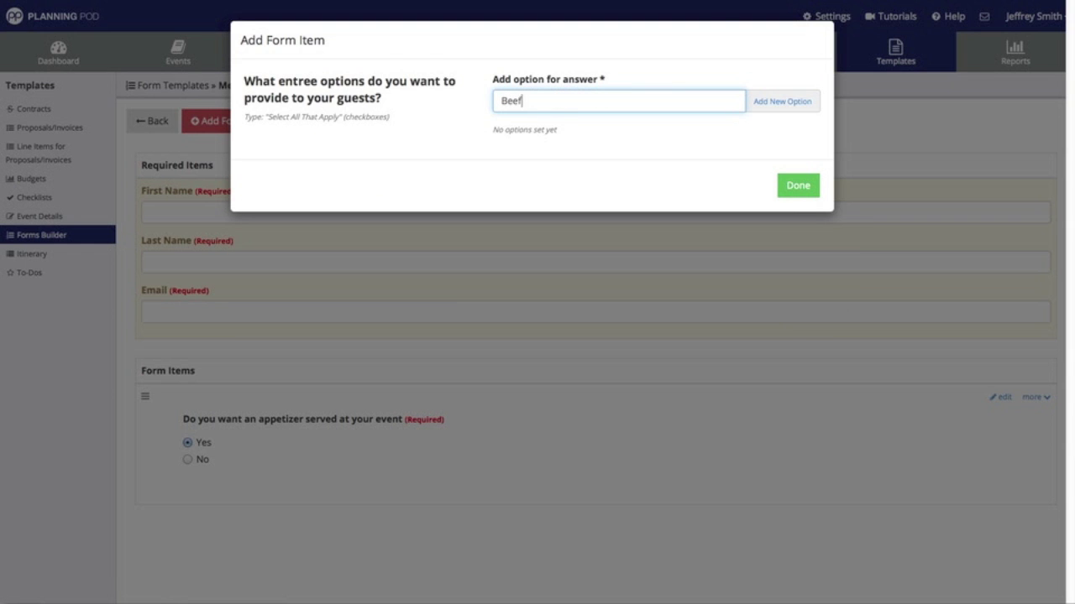
click(756, 102)
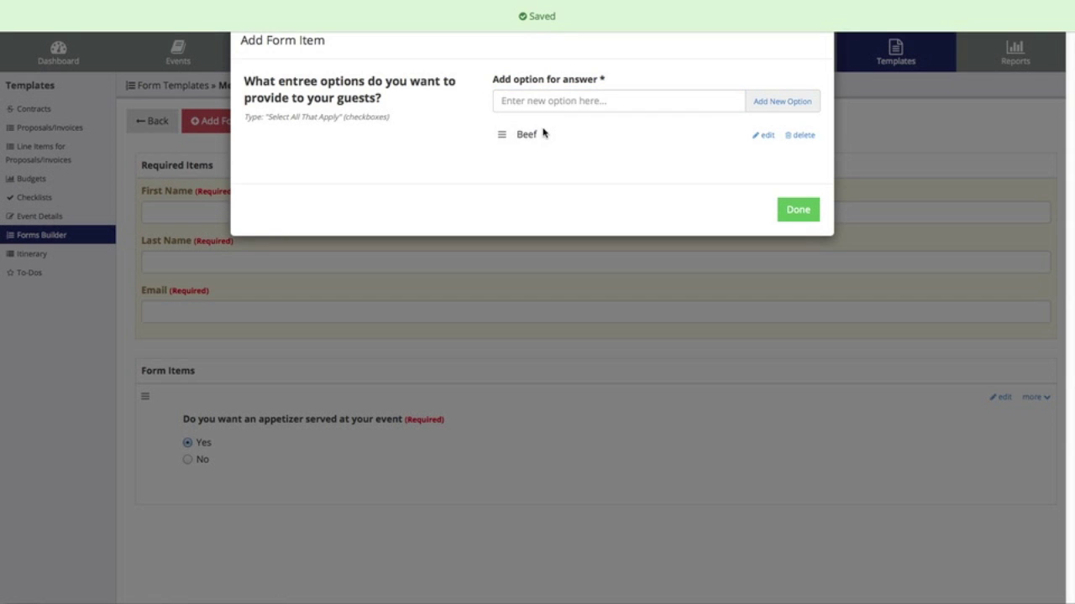
click(538, 102)
text(Chicke)
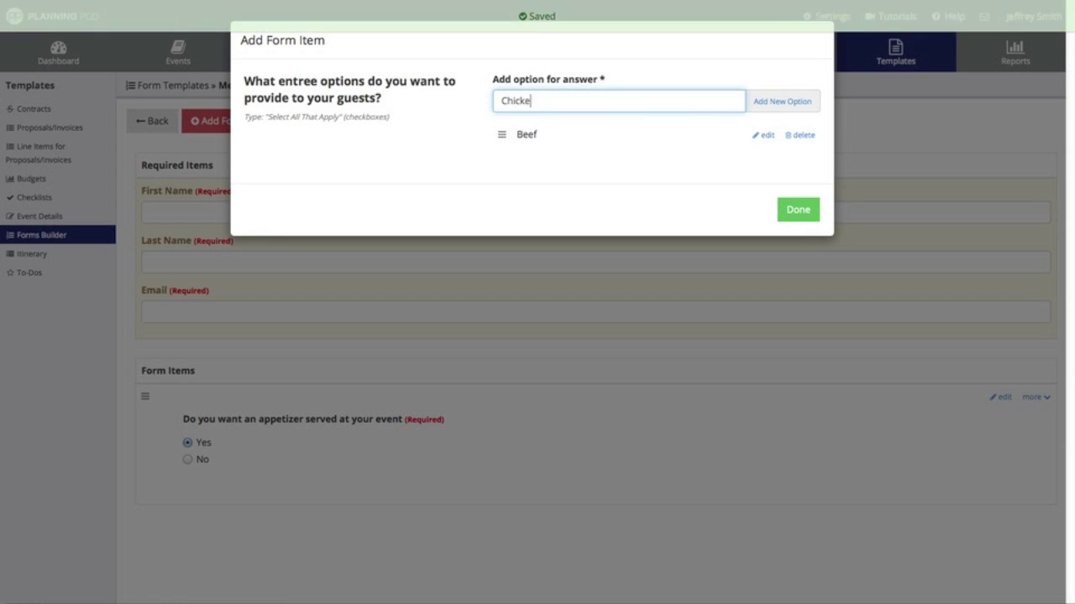
text(n)
click(803, 108)
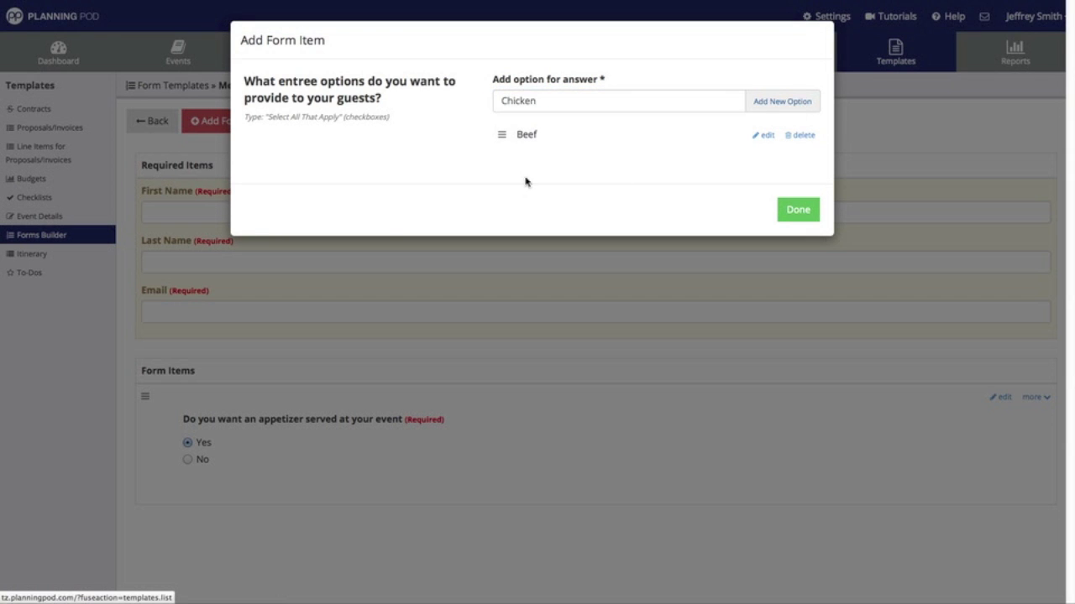
click(550, 102)
text(Fish/)
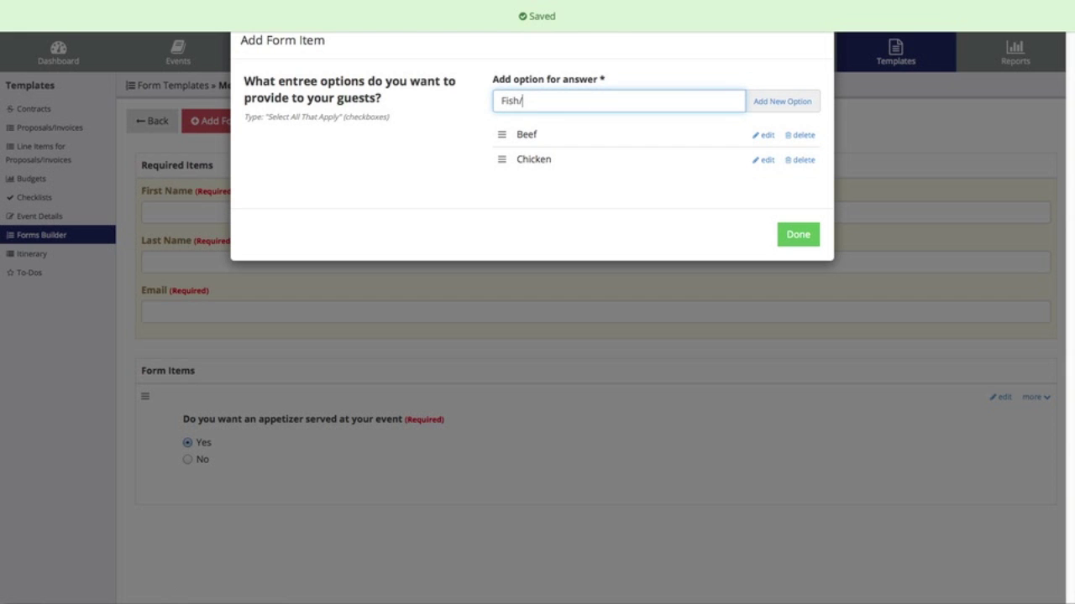
text(Seafood)
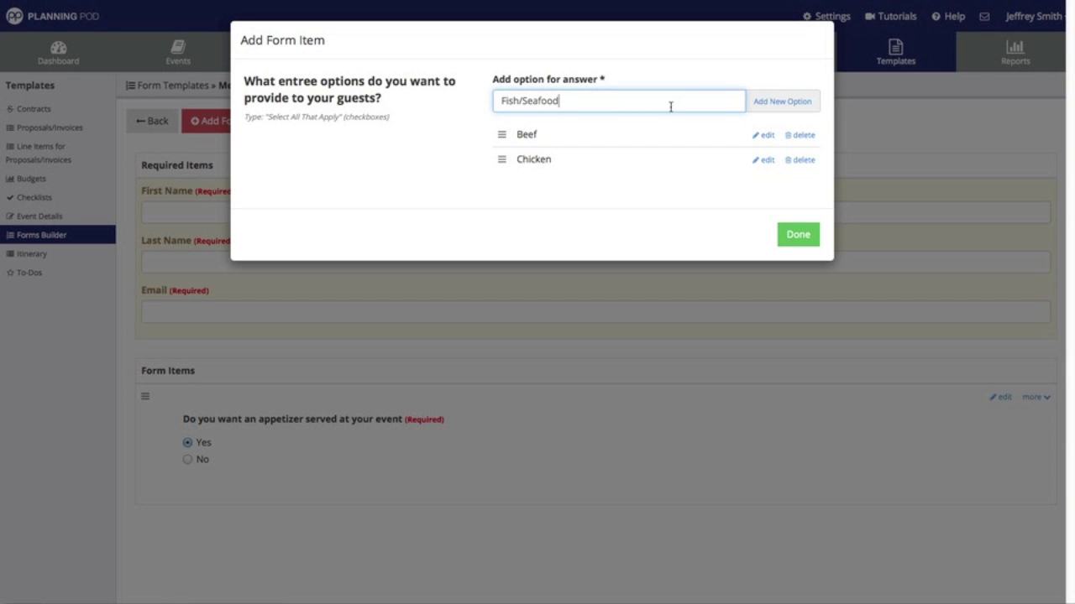
click(768, 108)
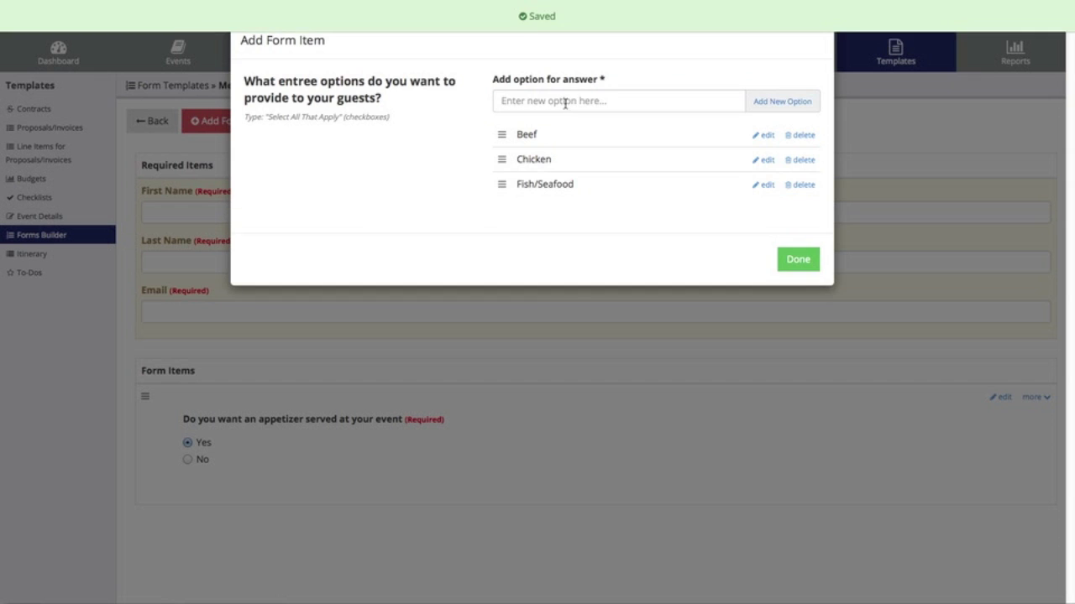
- Add Vegetarian and Gluten-Free as further entree answer choices
click(565, 102)
text(Vegetarian)
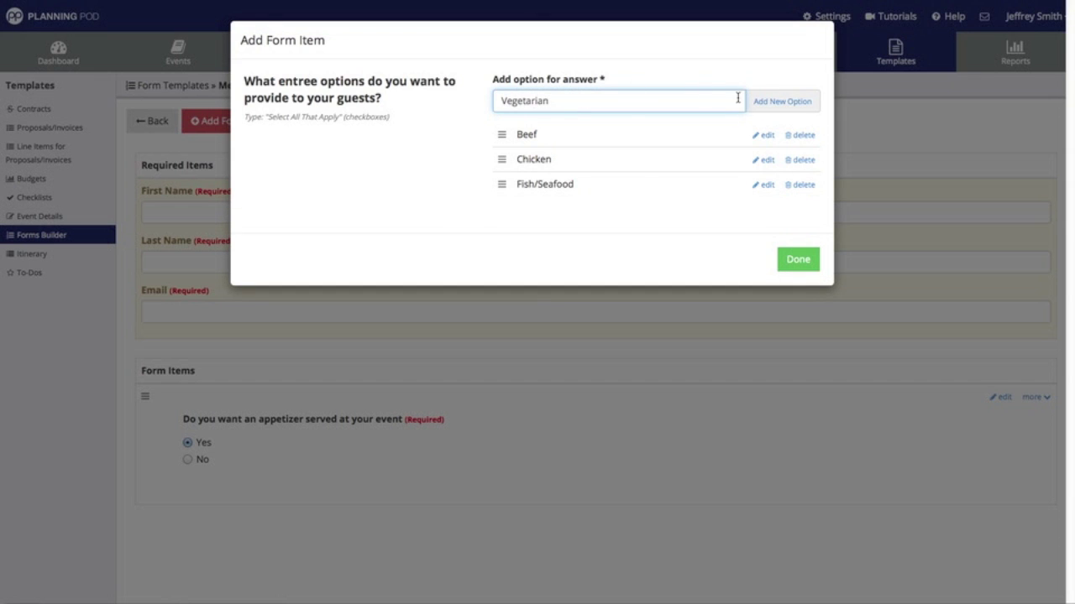
click(801, 103)
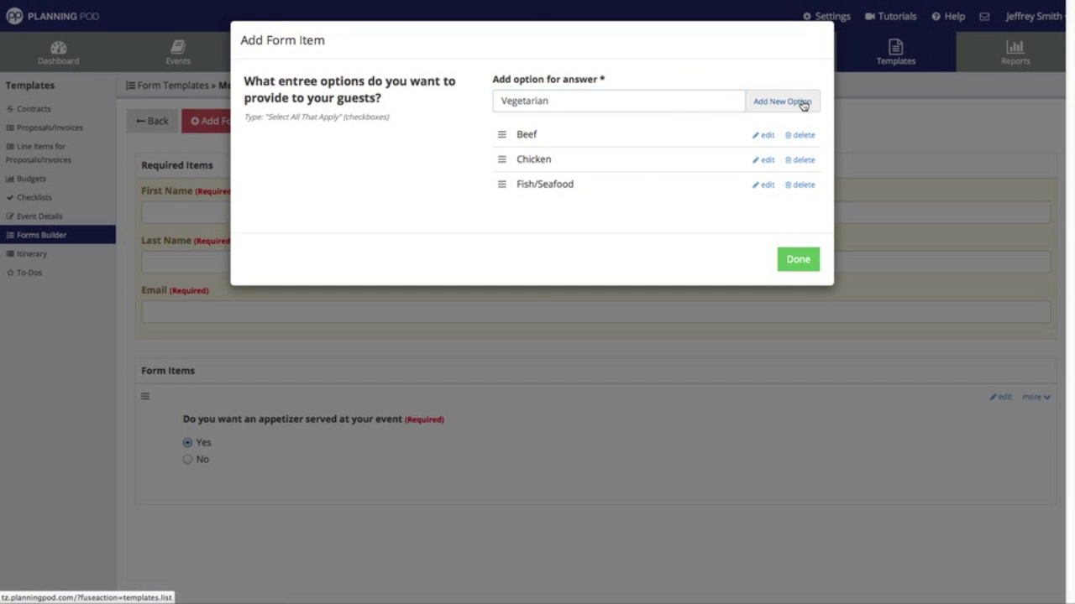
click(579, 102)
text(Gl)
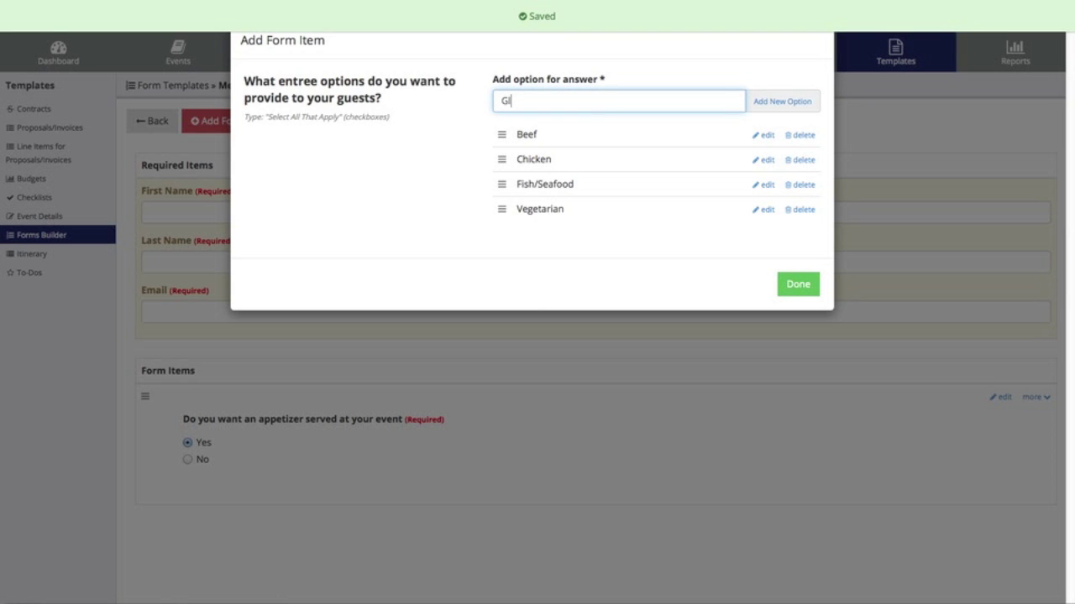
text(uten-Free)
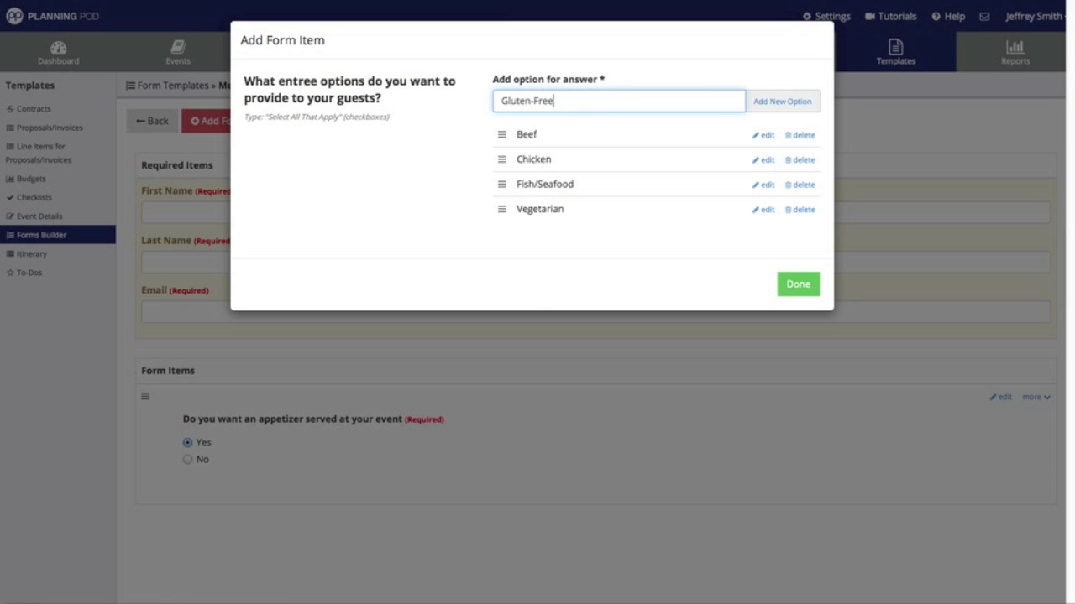
click(780, 102)
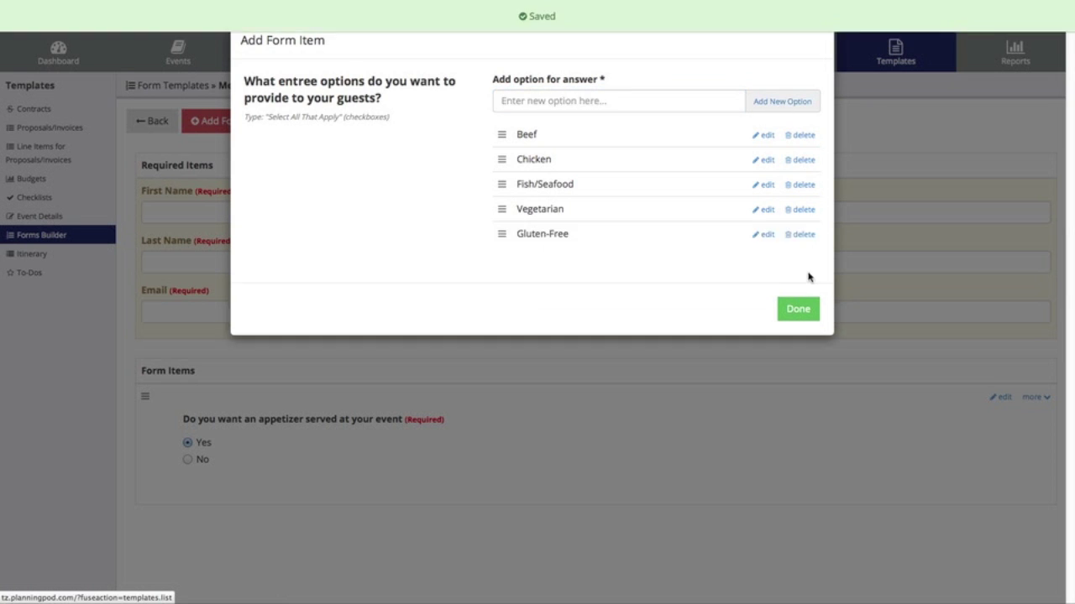
- Add the entree question to the Meal Preferences Form, review it, and return to the templates list
click(802, 308)
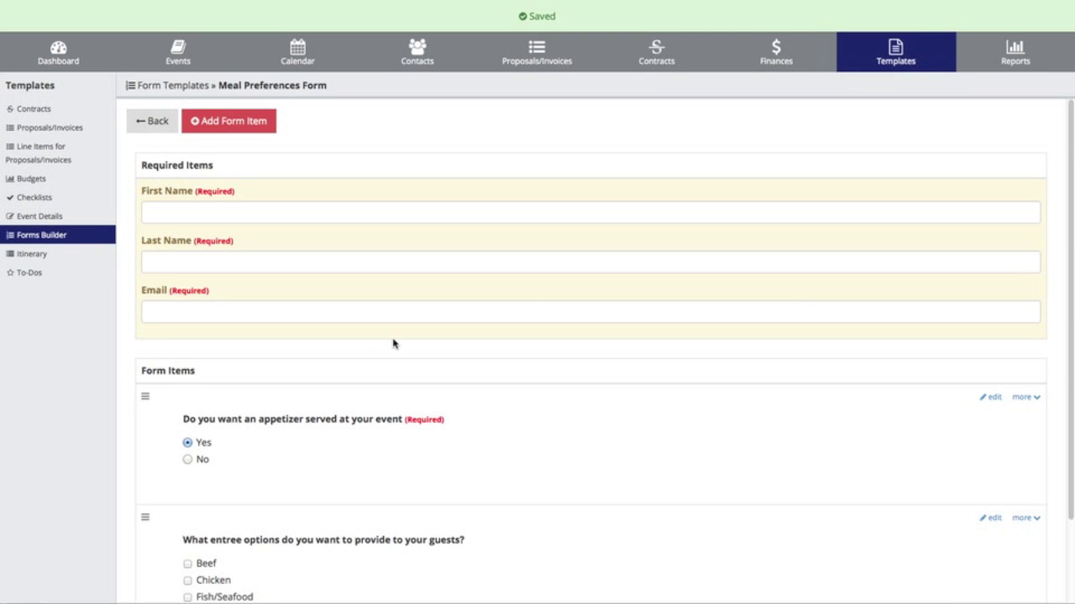
scroll(394, 343, down, 2)
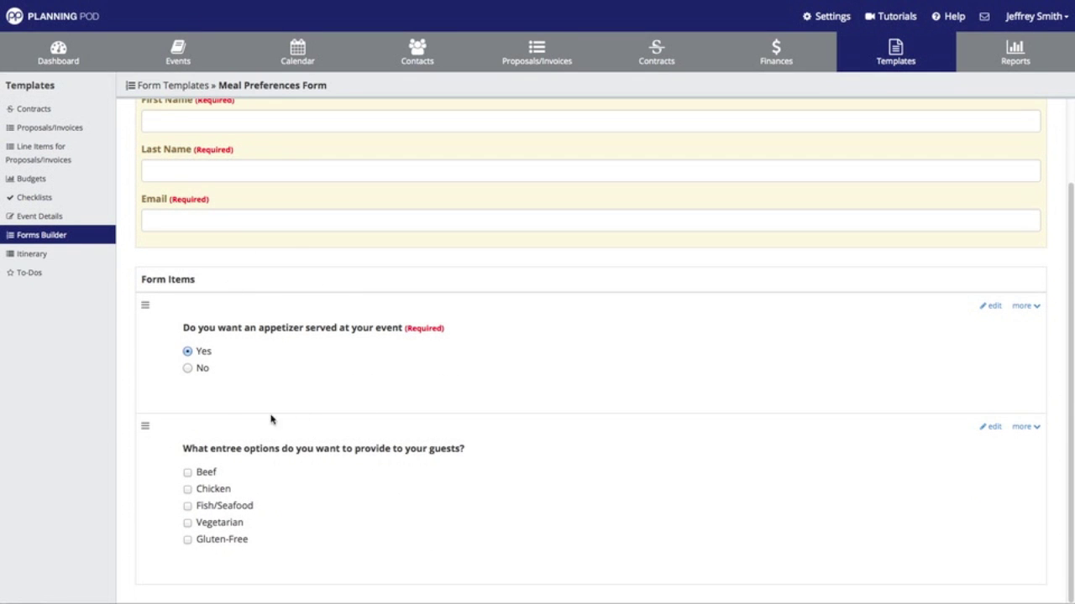
scroll(258, 281, up, 2)
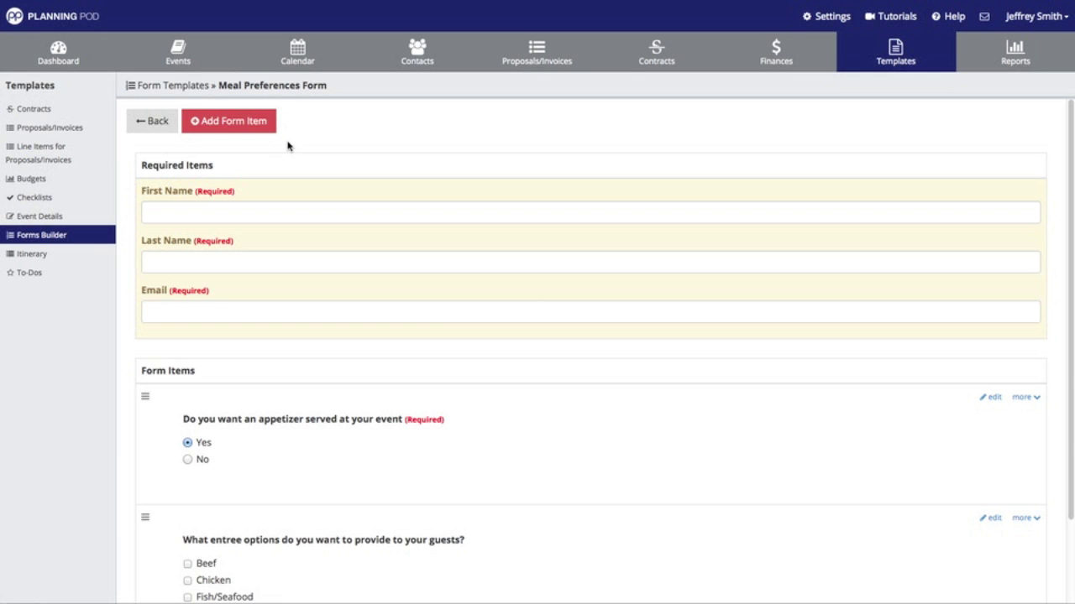
click(152, 122)
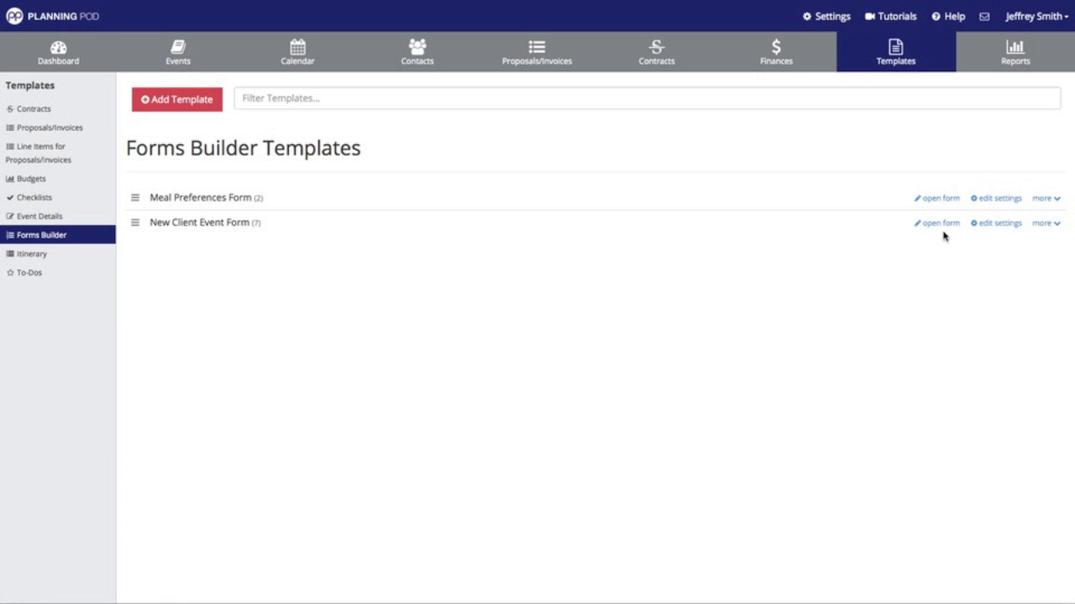
- Make the Meal Preferences Form collect phone instead of email, with no company logo, and save
click(999, 198)
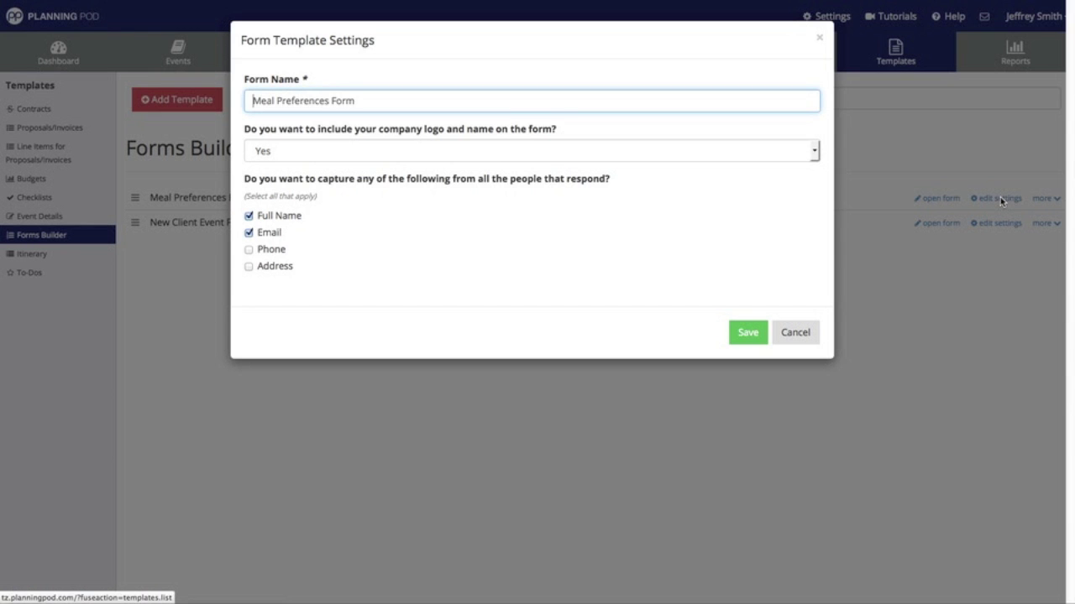
click(249, 233)
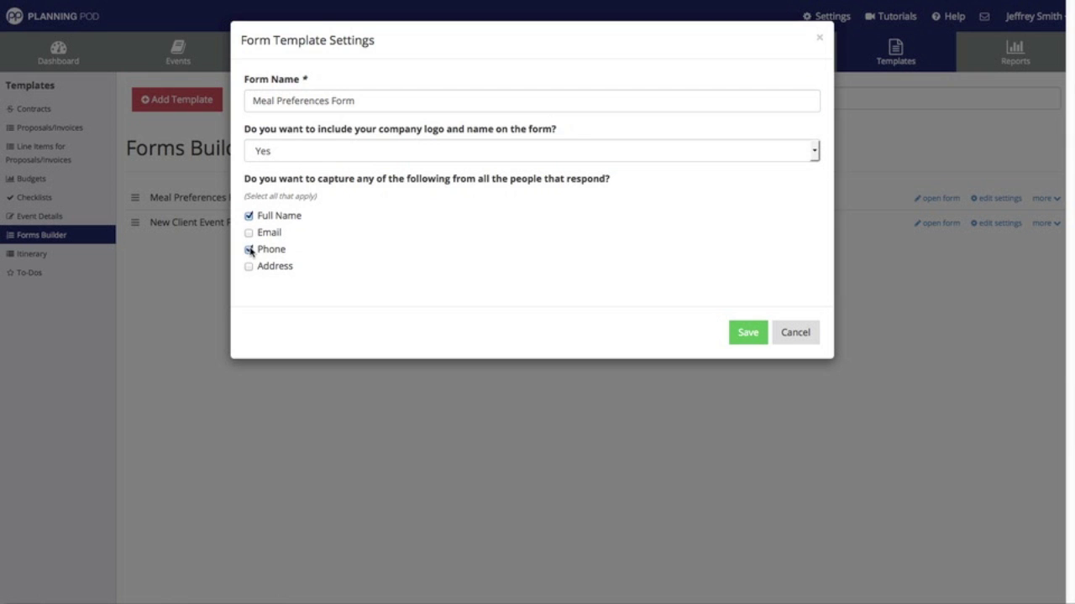
click(436, 159)
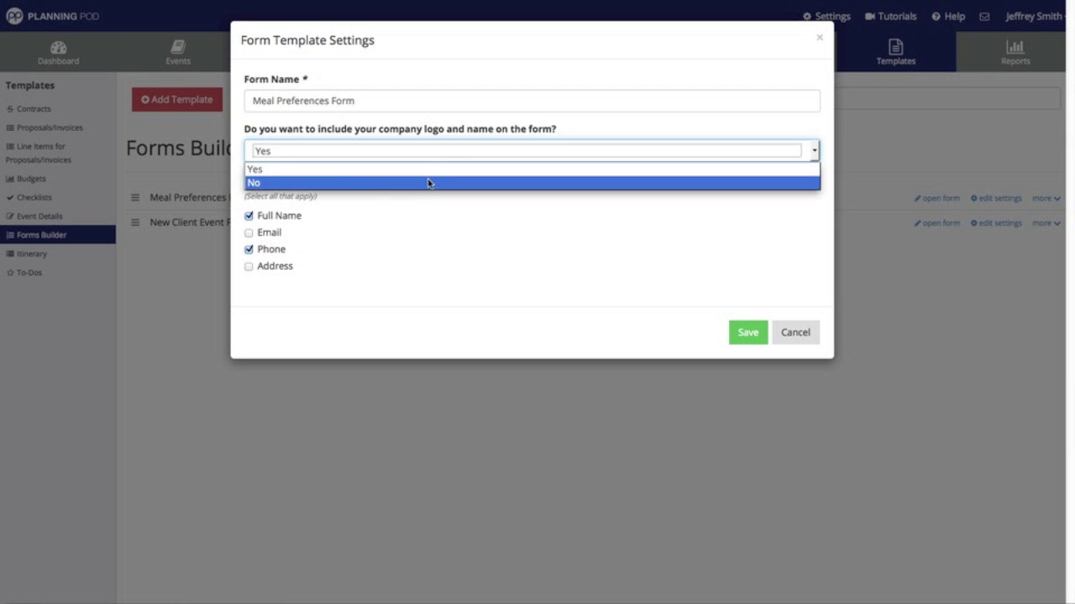
click(428, 183)
click(743, 333)
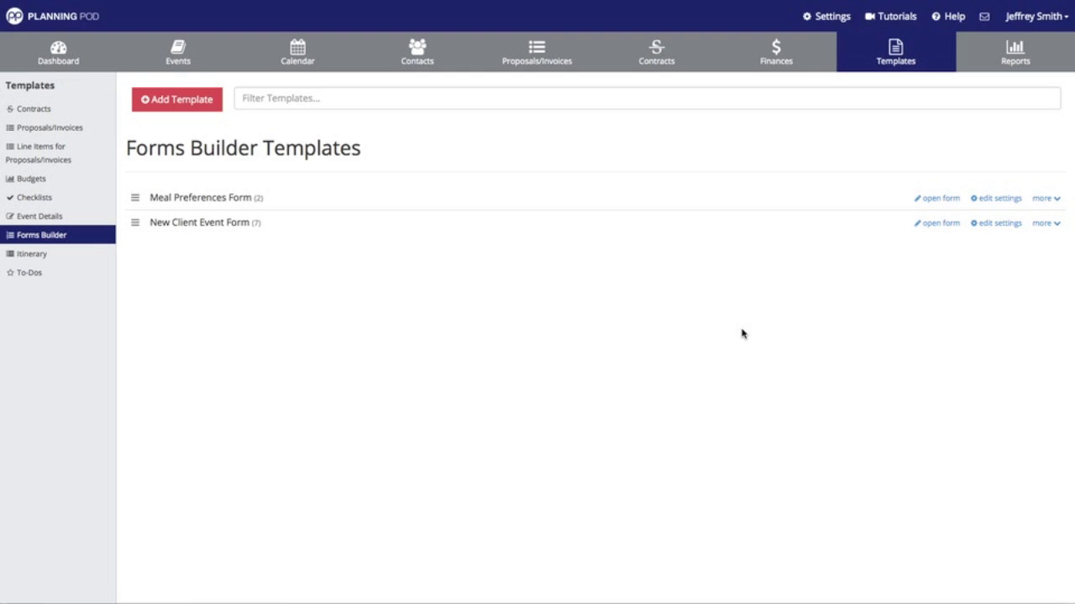
click(176, 53)
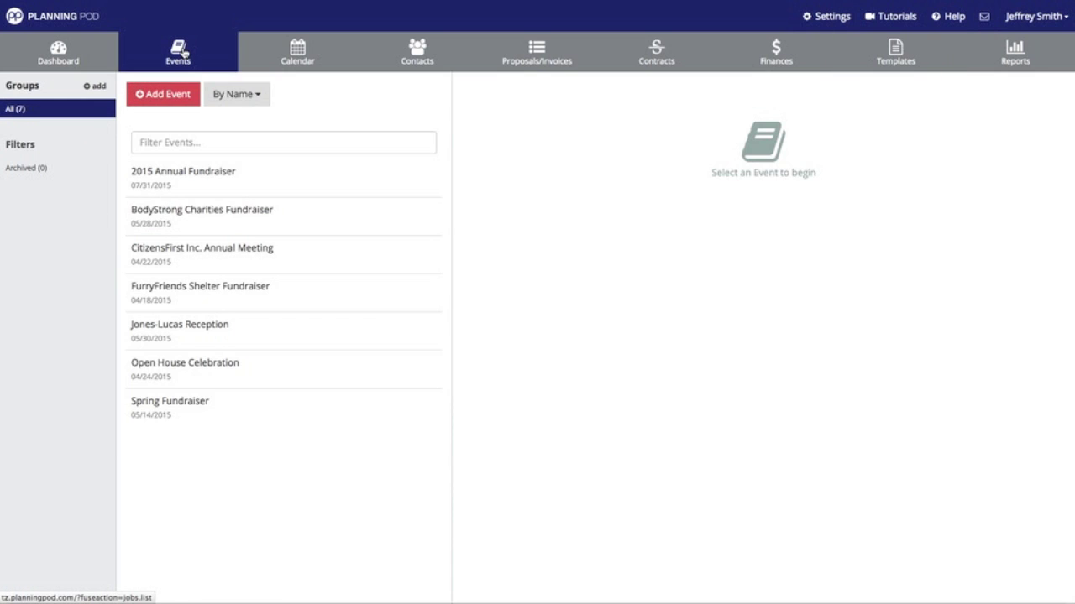
- Open the Forms Builder for the CitizensFirst Inc. Annual Meeting event
click(214, 255)
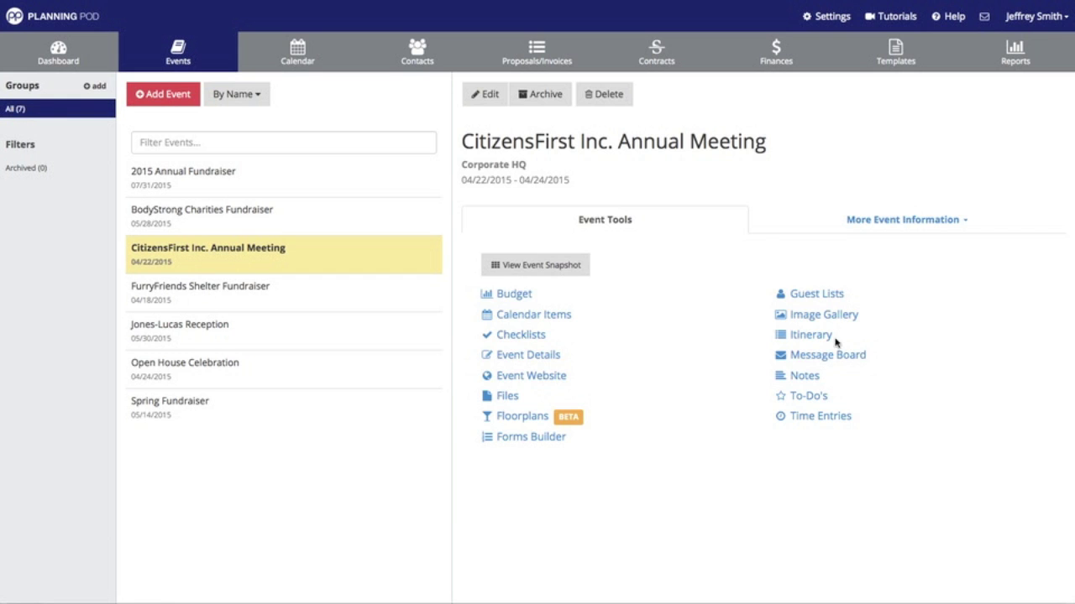
click(560, 440)
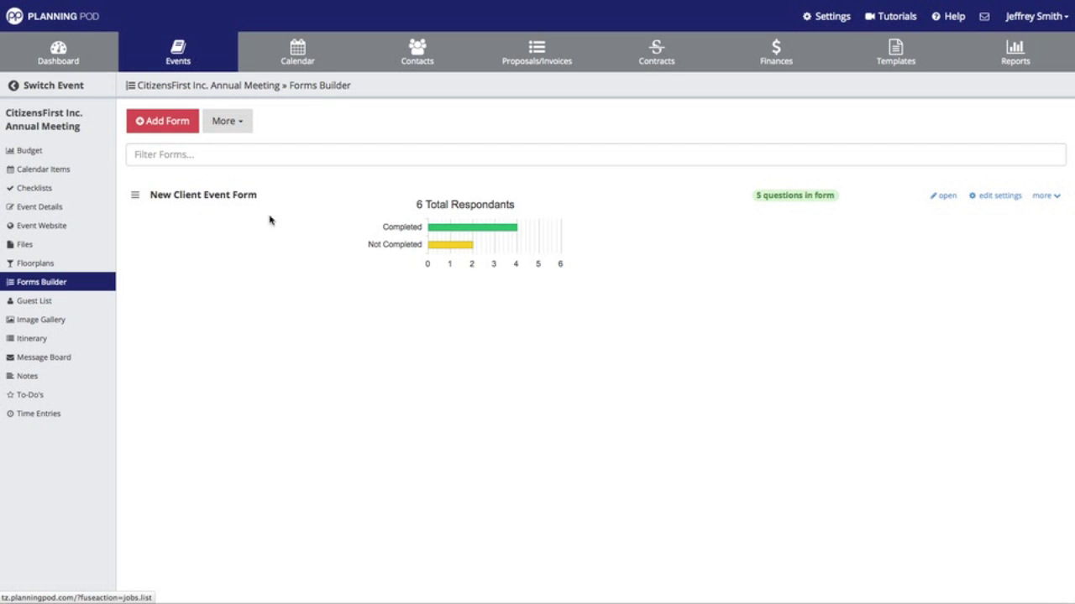
- Import the Meal Preferences Form template into the event's forms, adding its 2 questions
click(225, 122)
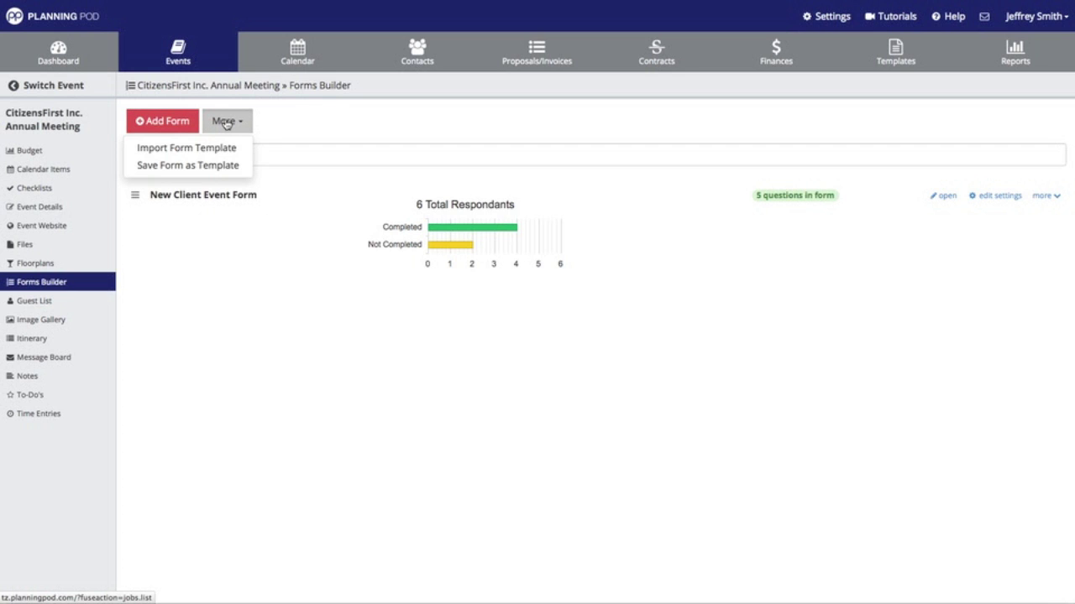
click(218, 149)
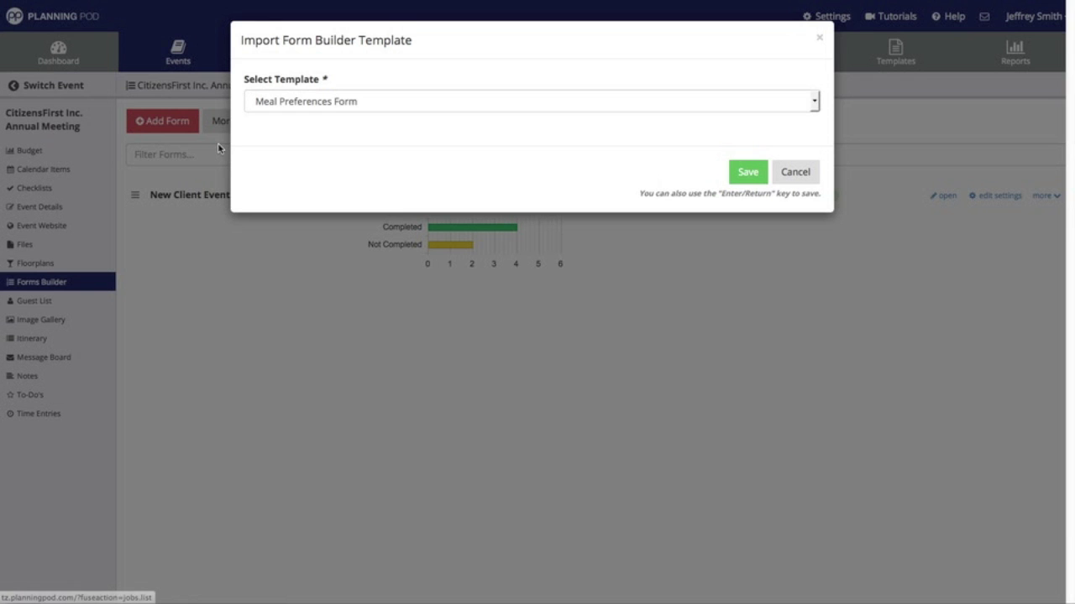
click(332, 104)
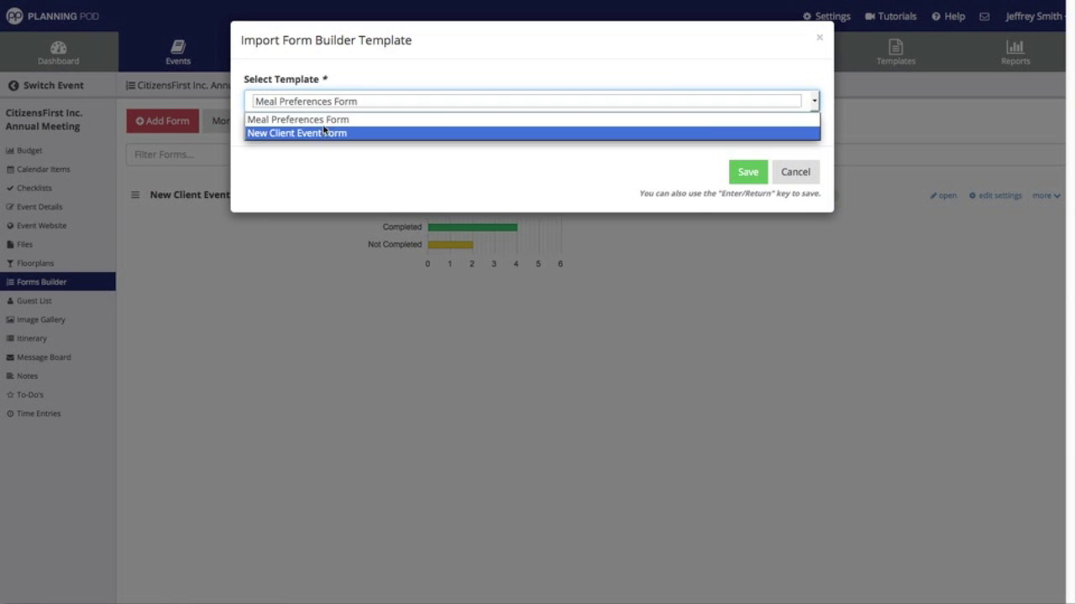
click(324, 122)
click(744, 177)
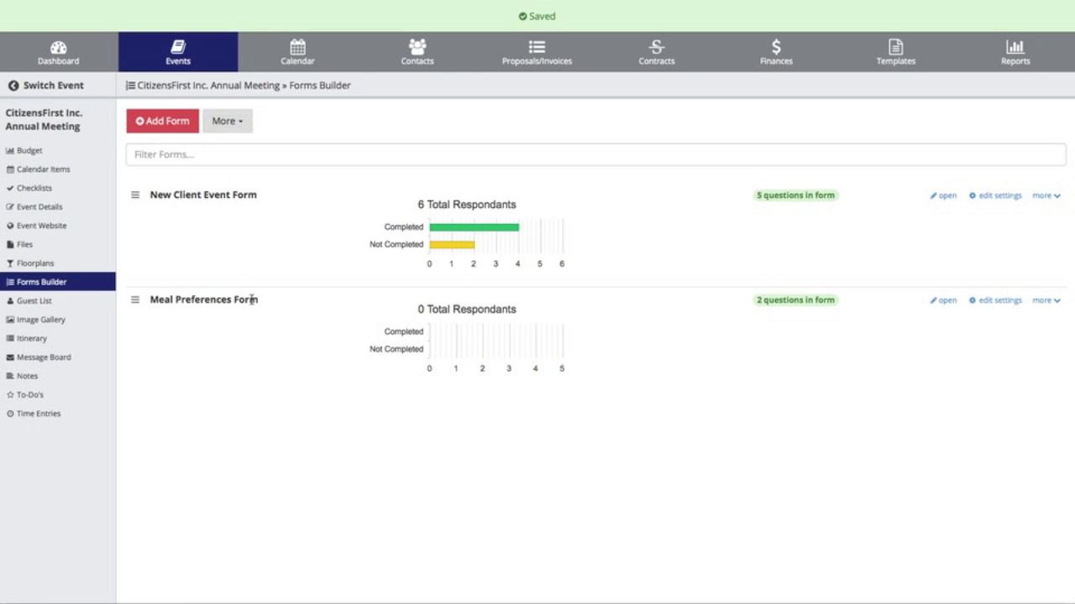
- Open the imported Meal Preferences Form and review its URL, required fields and both questions
click(947, 301)
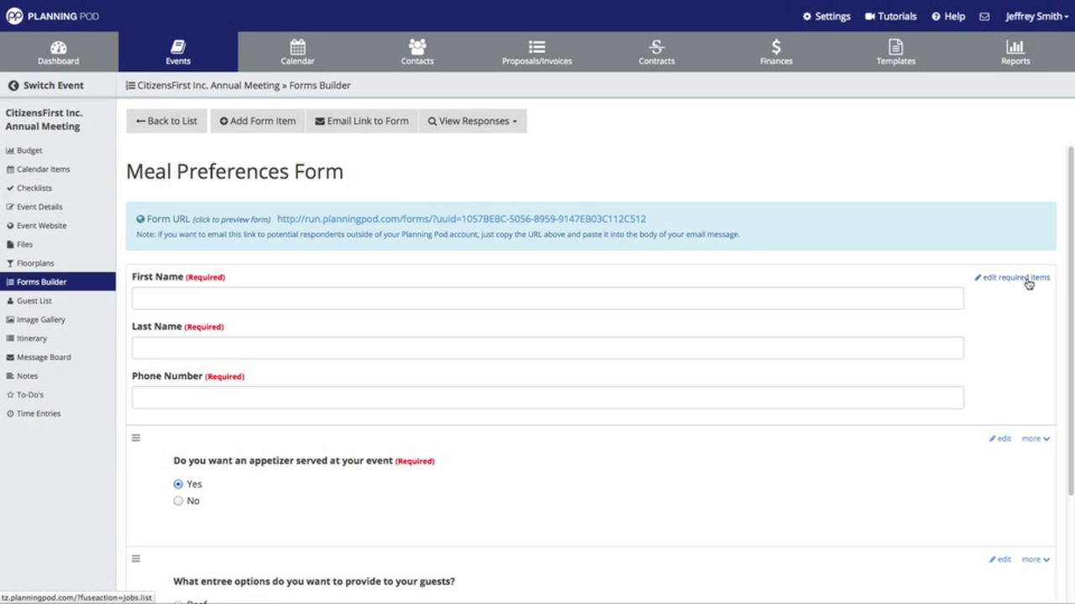
scroll(1033, 483, down, 2)
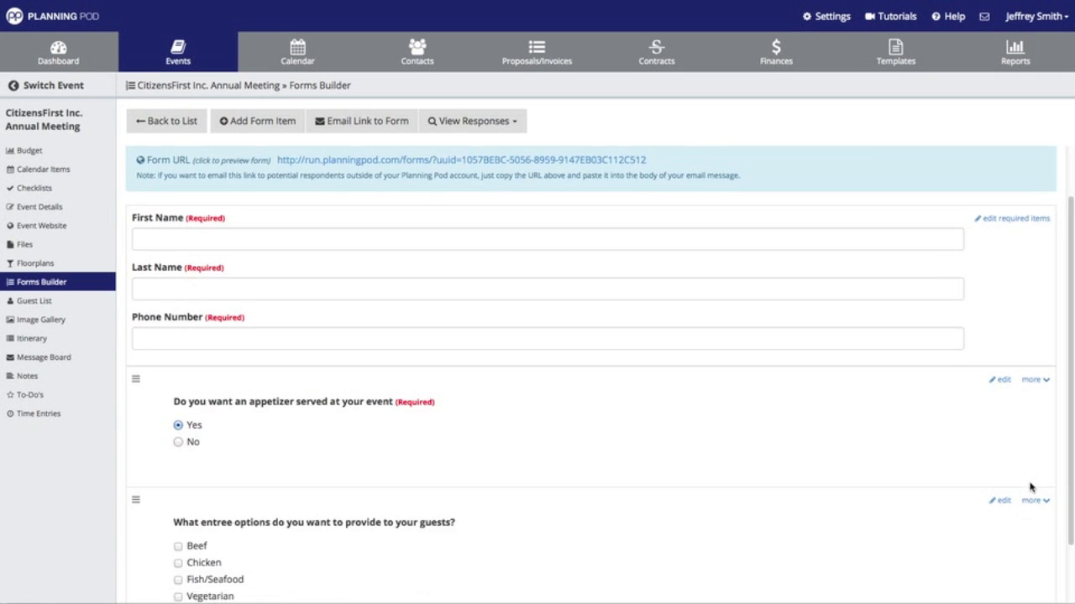
scroll(1031, 487, down, 1)
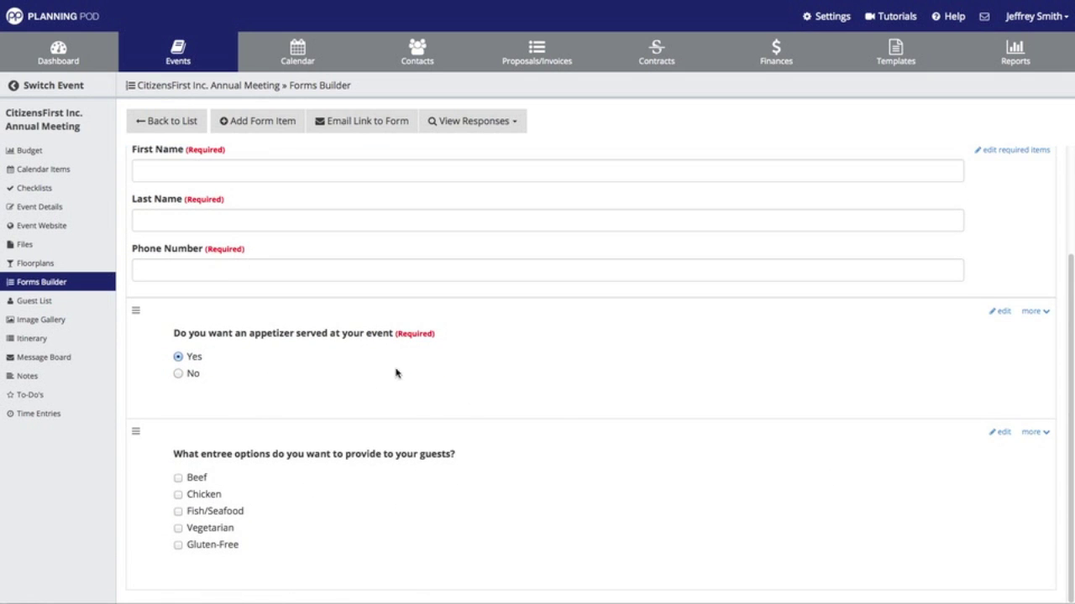
scroll(465, 463, up, 3)
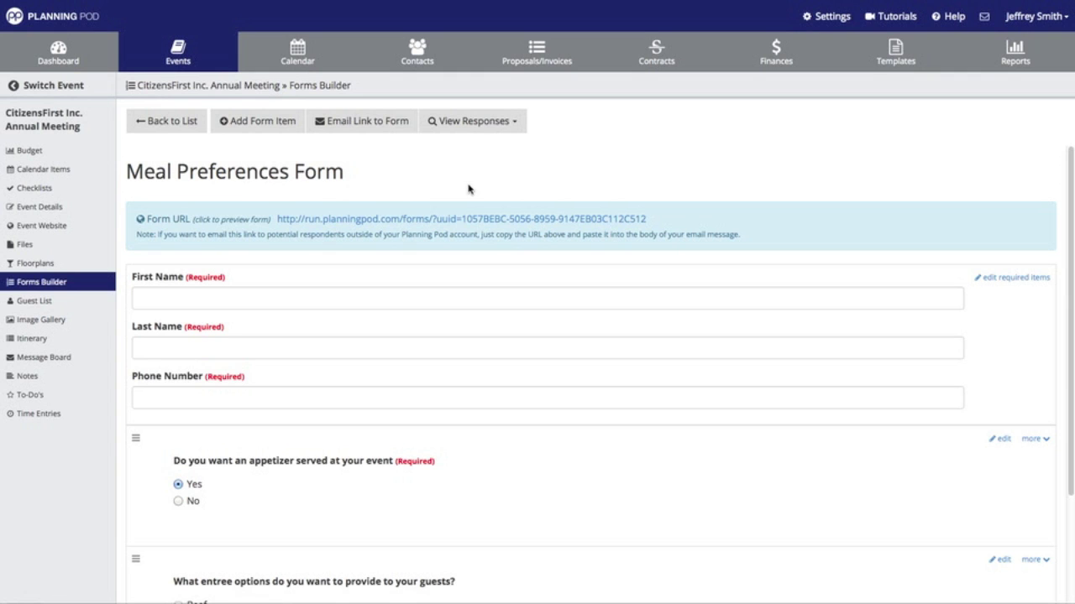
- Move the New Client Event Form to the bottom, below the Meal Preferences Form
click(168, 126)
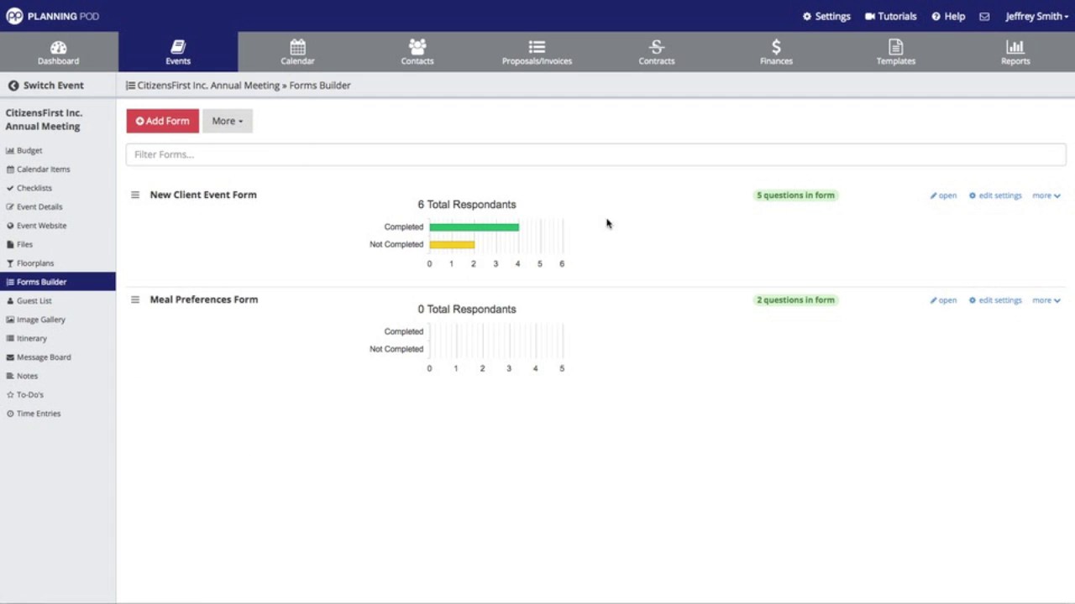
click(1043, 197)
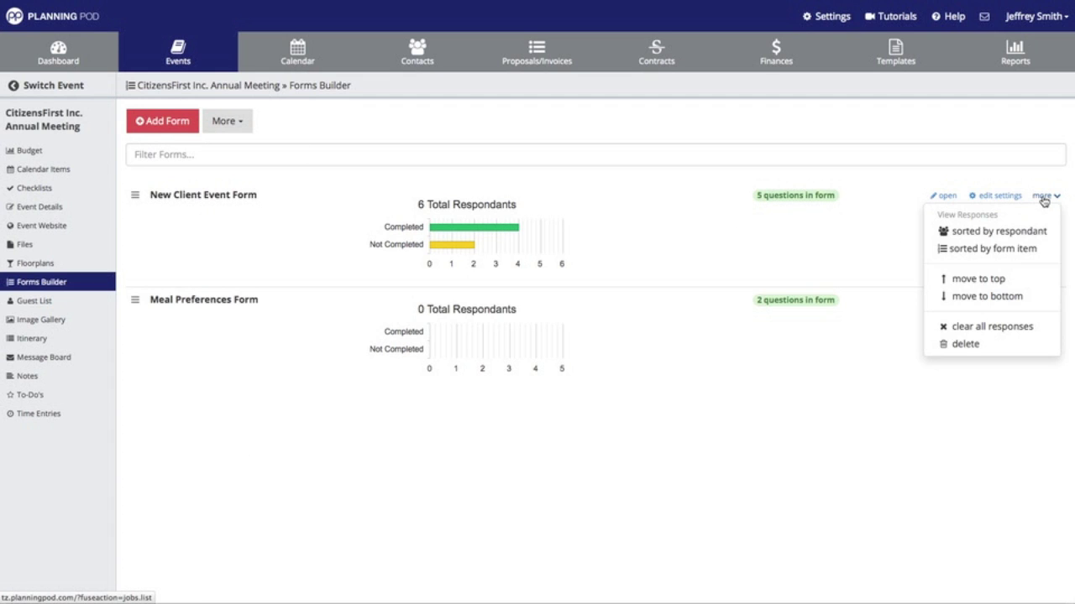
click(985, 298)
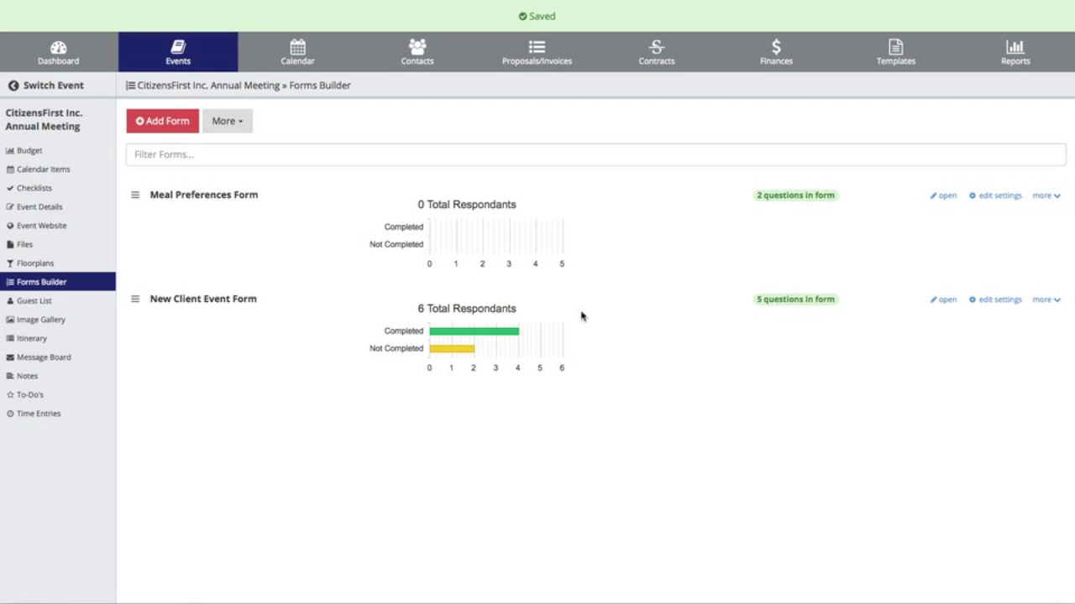
click(1045, 196)
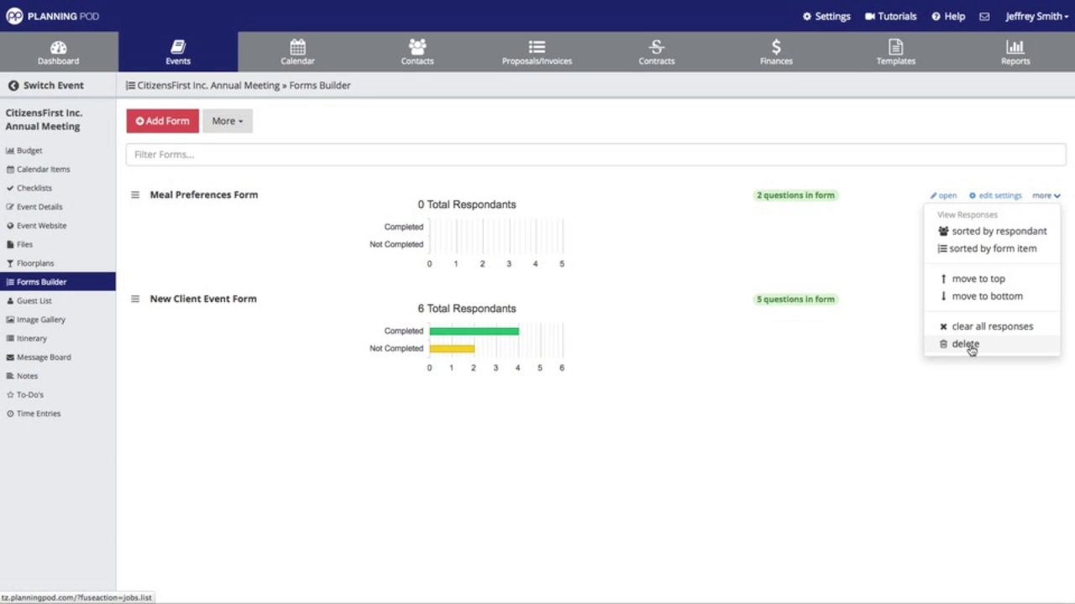
click(947, 411)
click(262, 154)
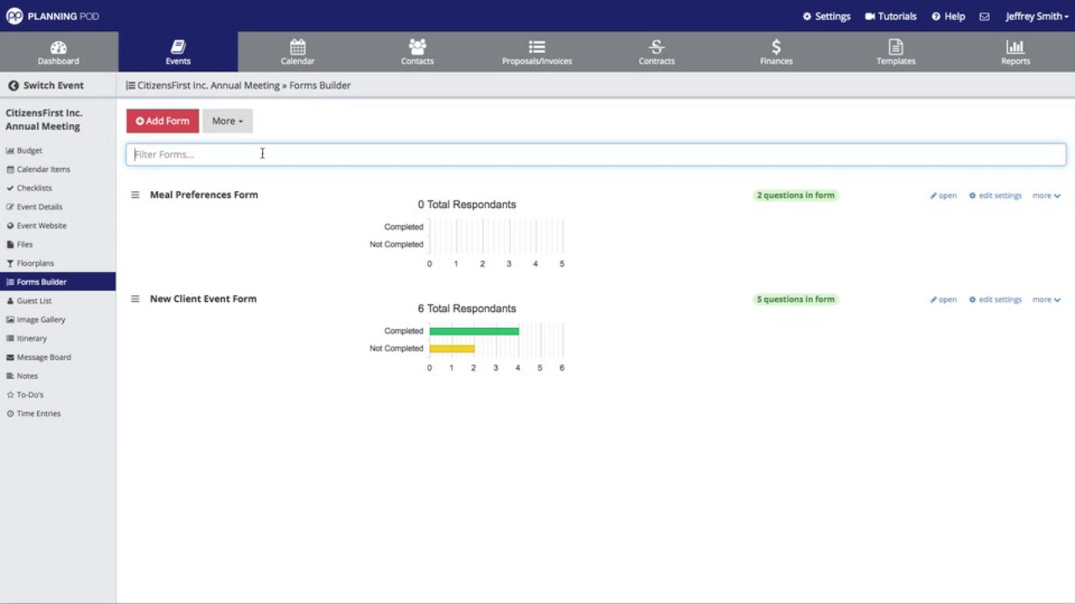
text(meal)
key(BackSpace)
key(BackSpace)
key(BackSpace)
text(new)
key(BackSpace)
key(BackSpace)
key(BackSpace)
key(BackSpace)
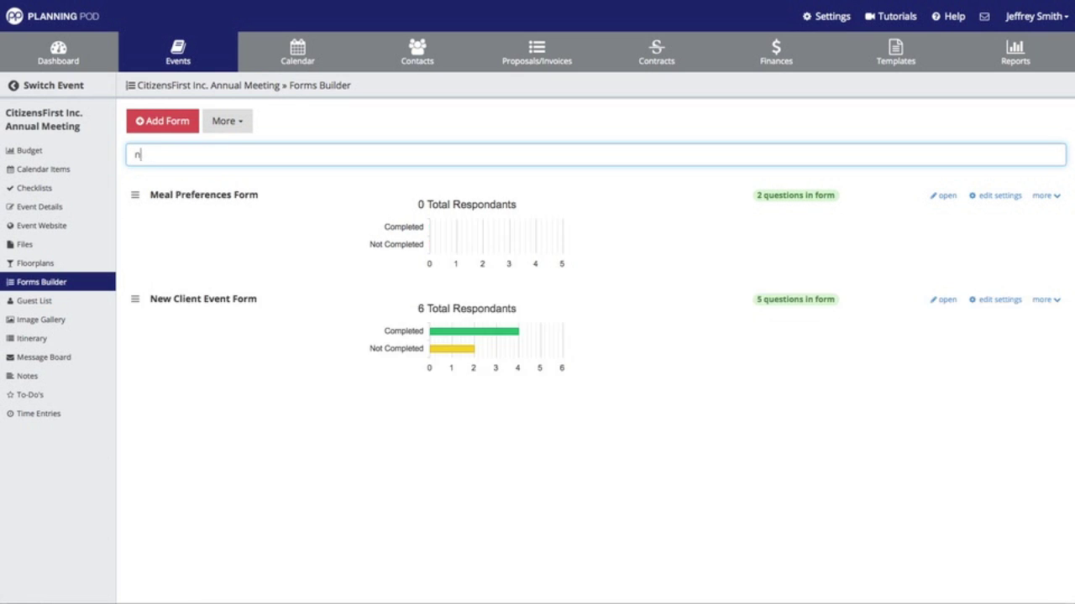